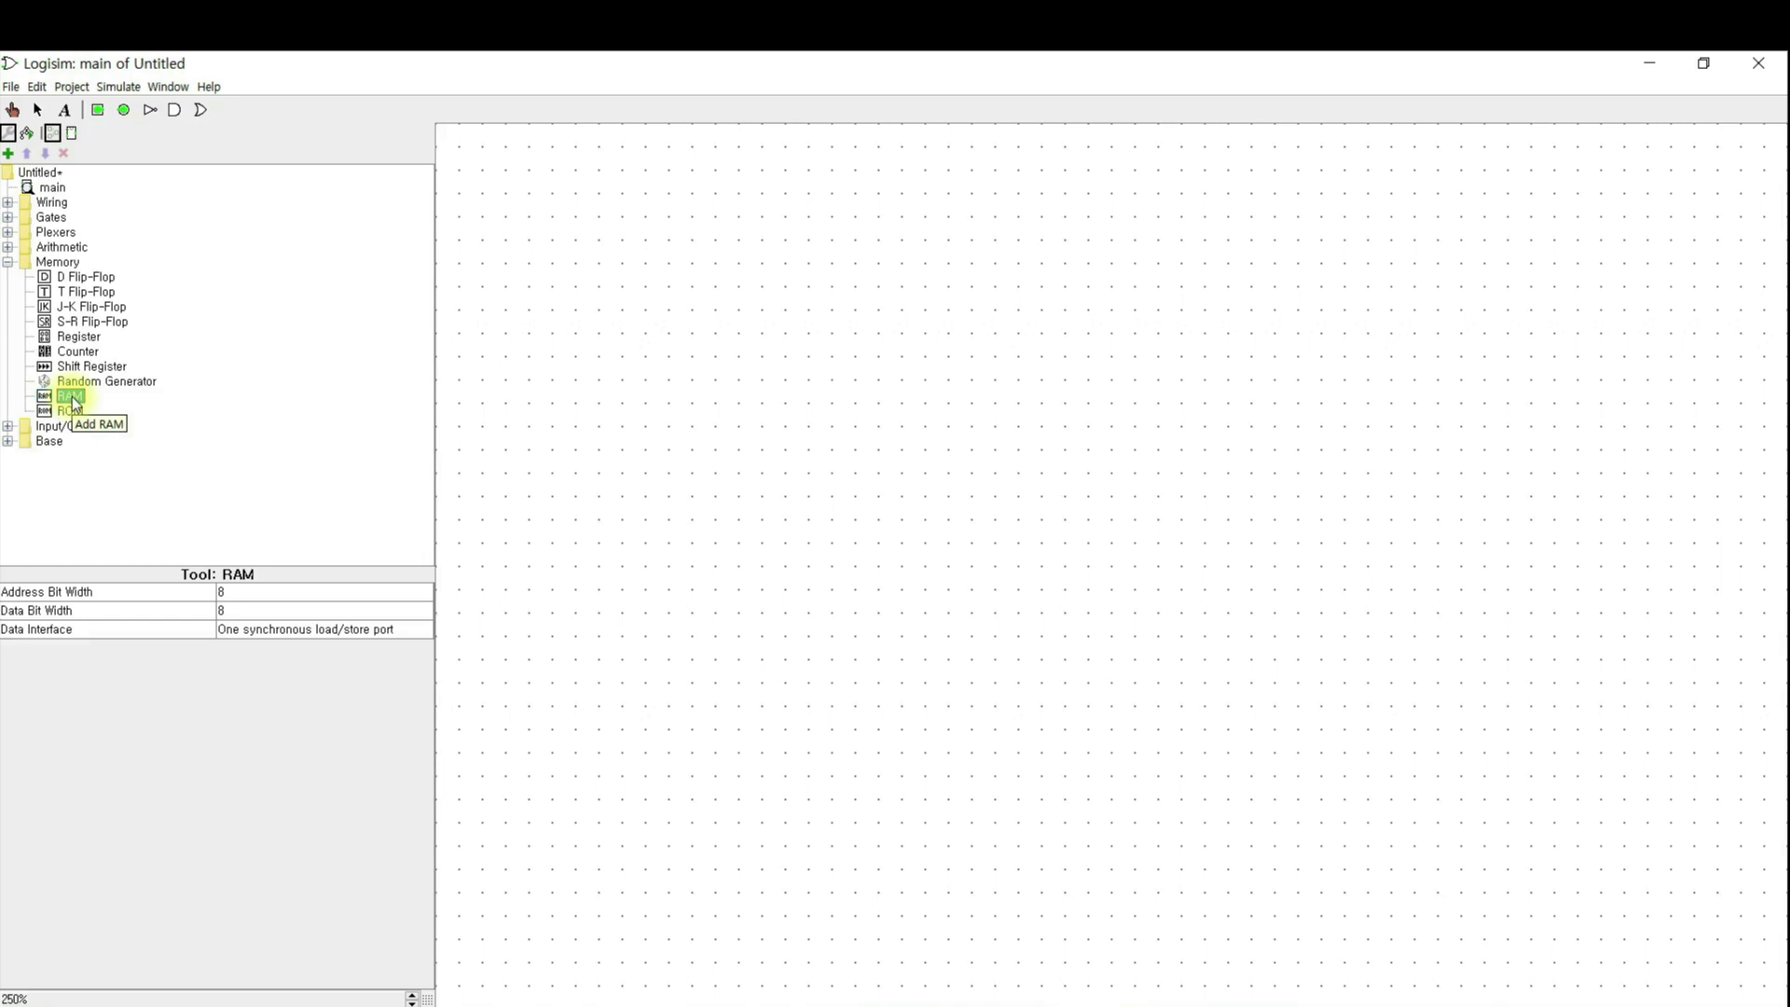
- Set the RAM tool's address bit width to 9 and its data bit width to 32
{"action": "left_click", "coordinate": [252, 595]}
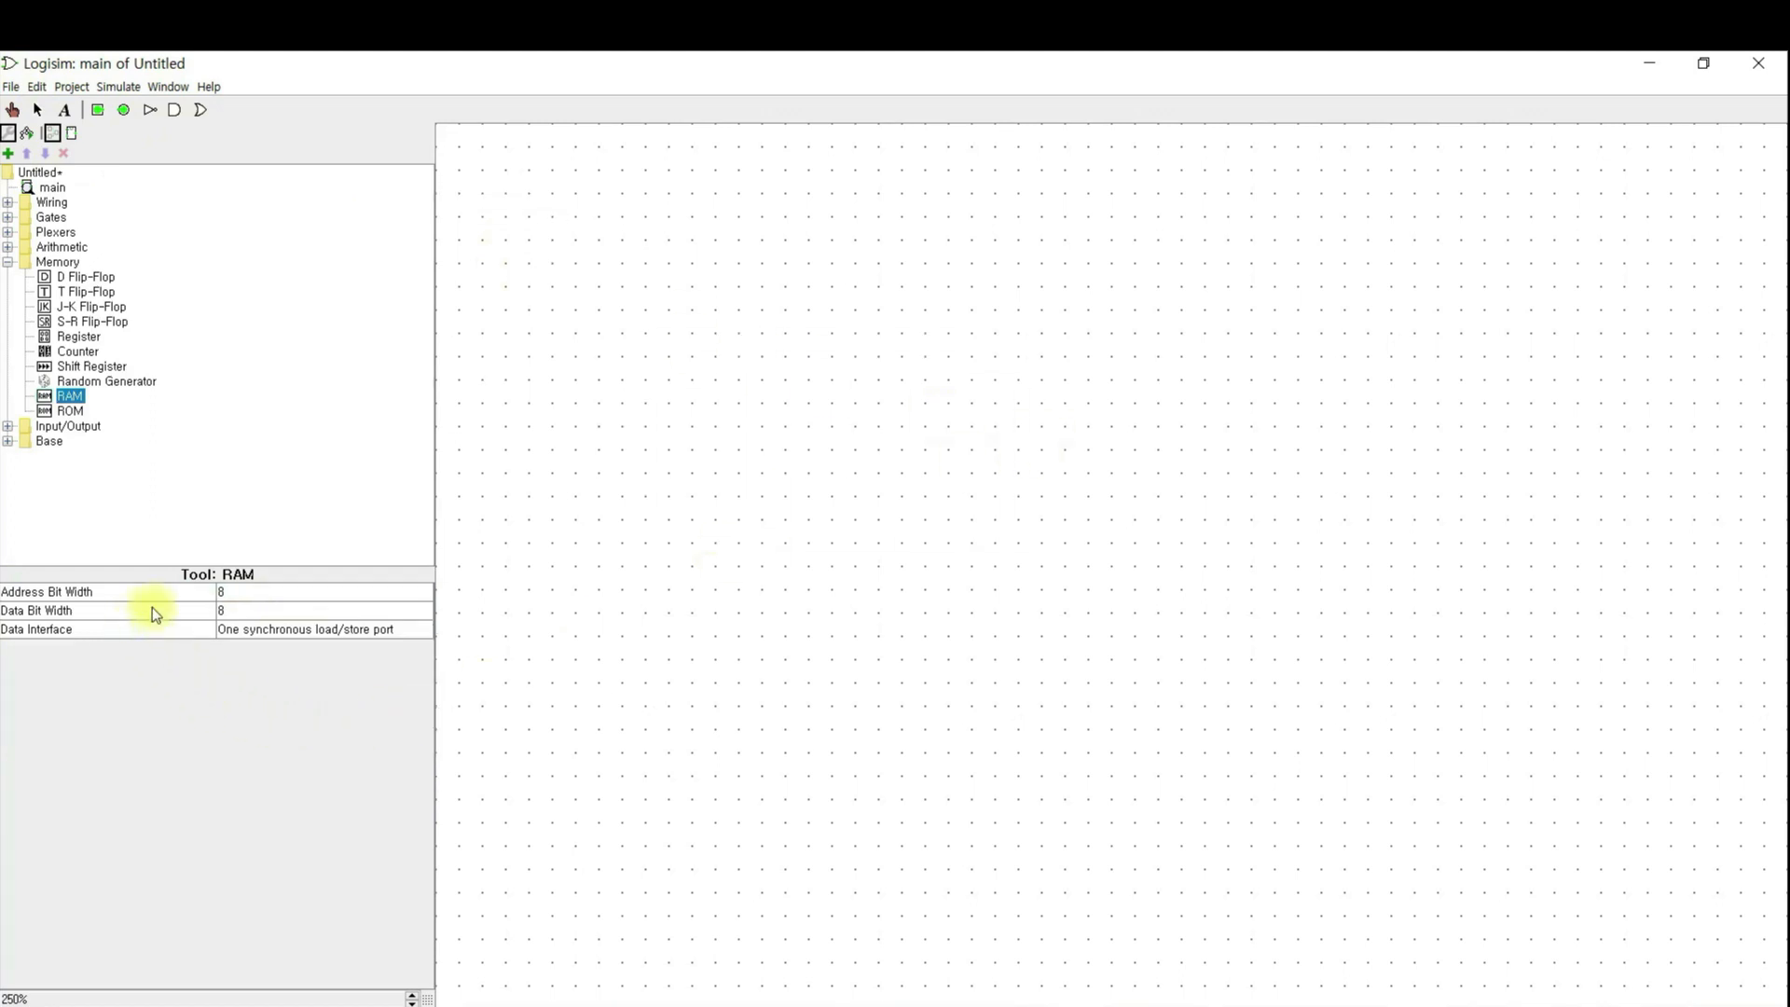
{"action": "left_click", "coordinate": [245, 591]}
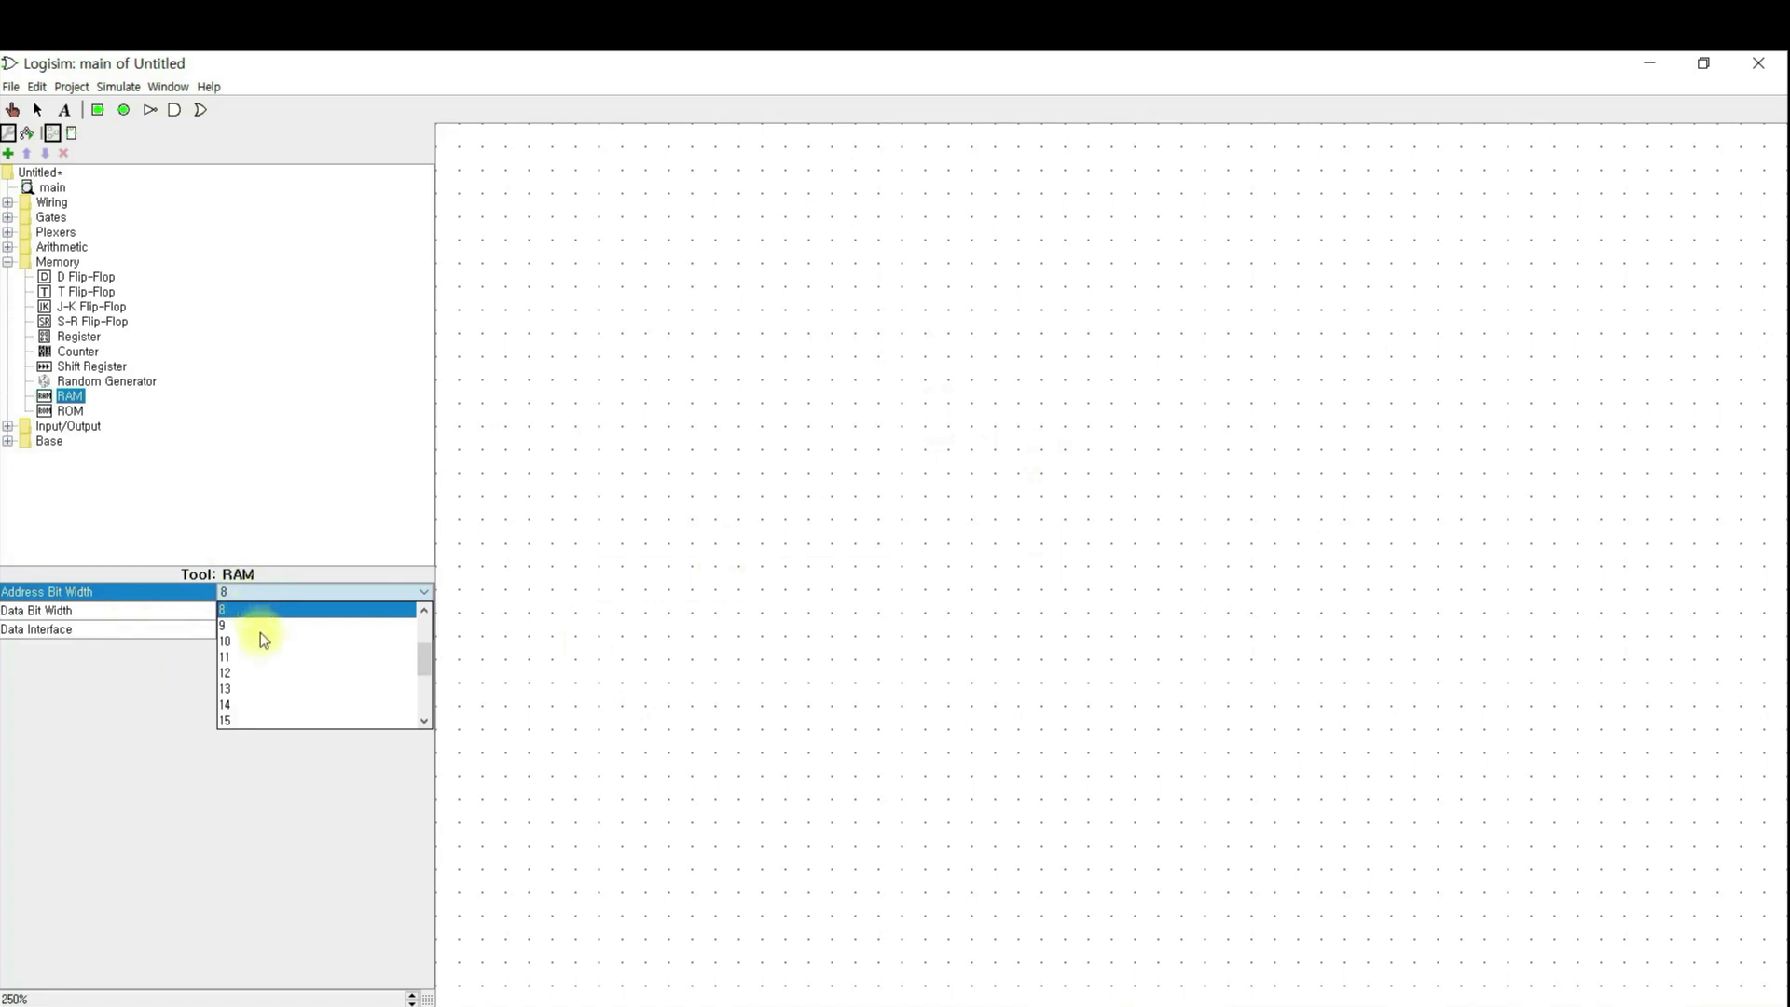
{"action": "scroll", "coordinate": [267, 651], "scroll_direction": "up", "scroll_amount": 3}
{"action": "scroll", "coordinate": [267, 651], "scroll_direction": "down", "scroll_amount": 1}
{"action": "scroll", "coordinate": [272, 652], "scroll_direction": "up", "scroll_amount": 3}
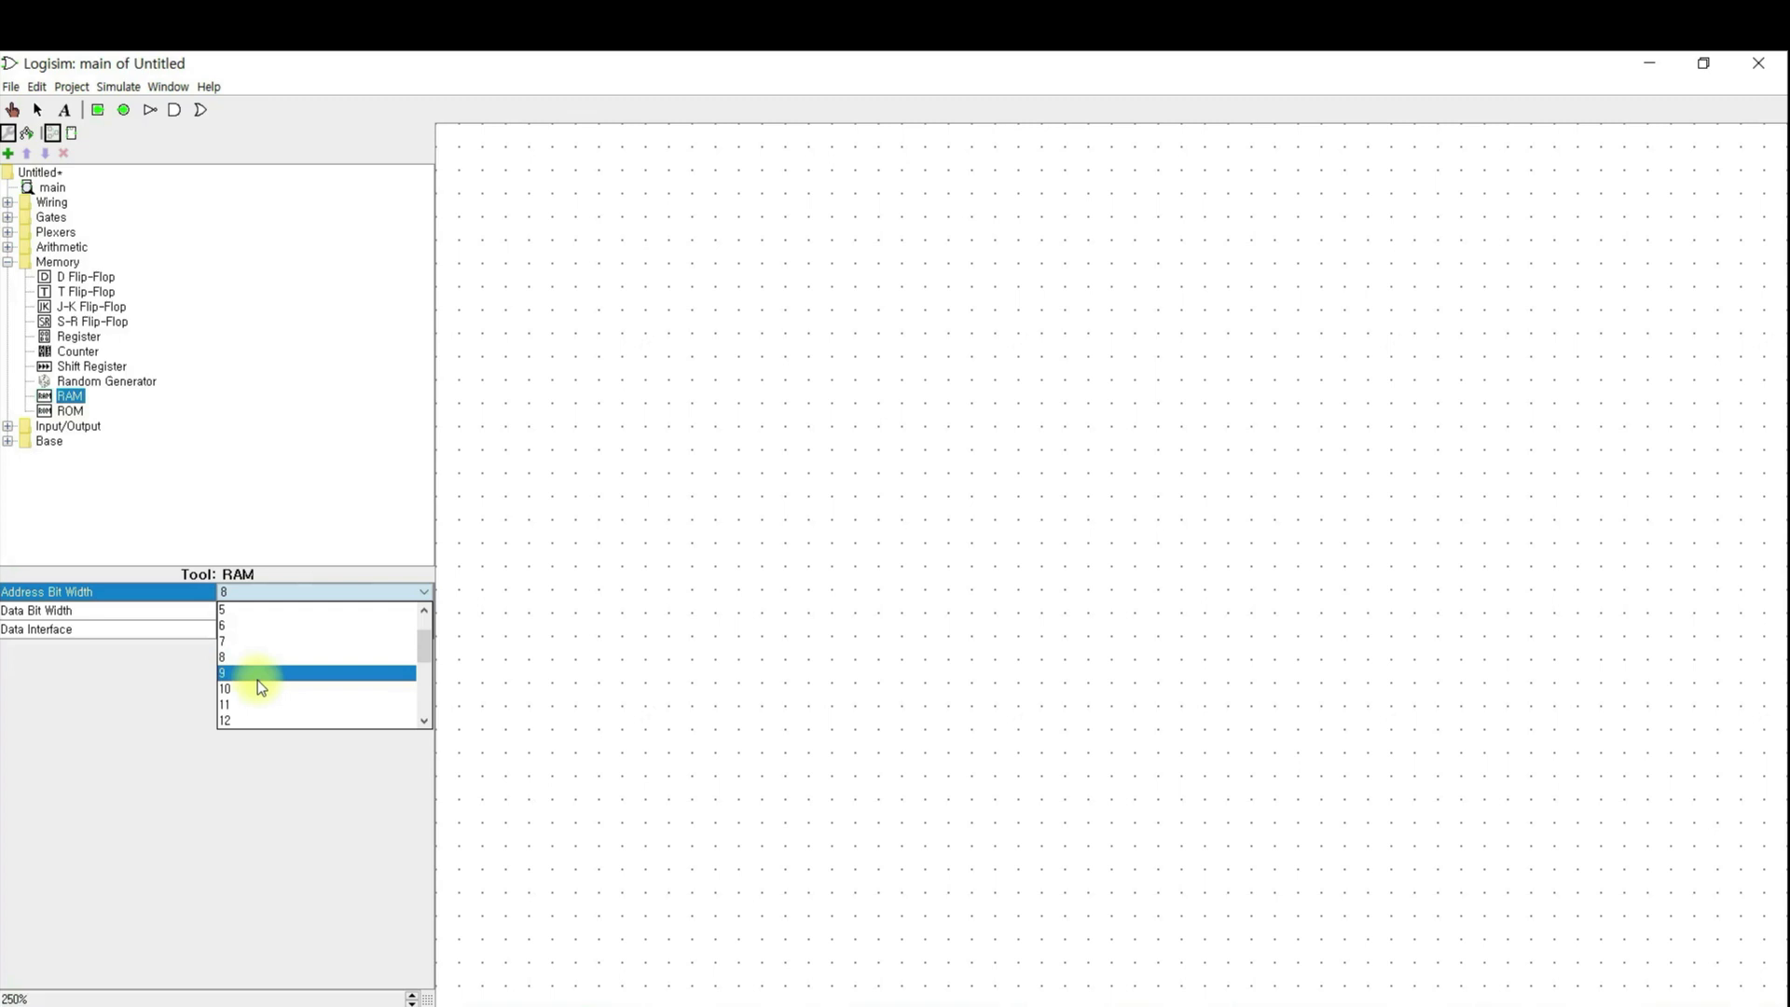
{"action": "left_click", "coordinate": [258, 680]}
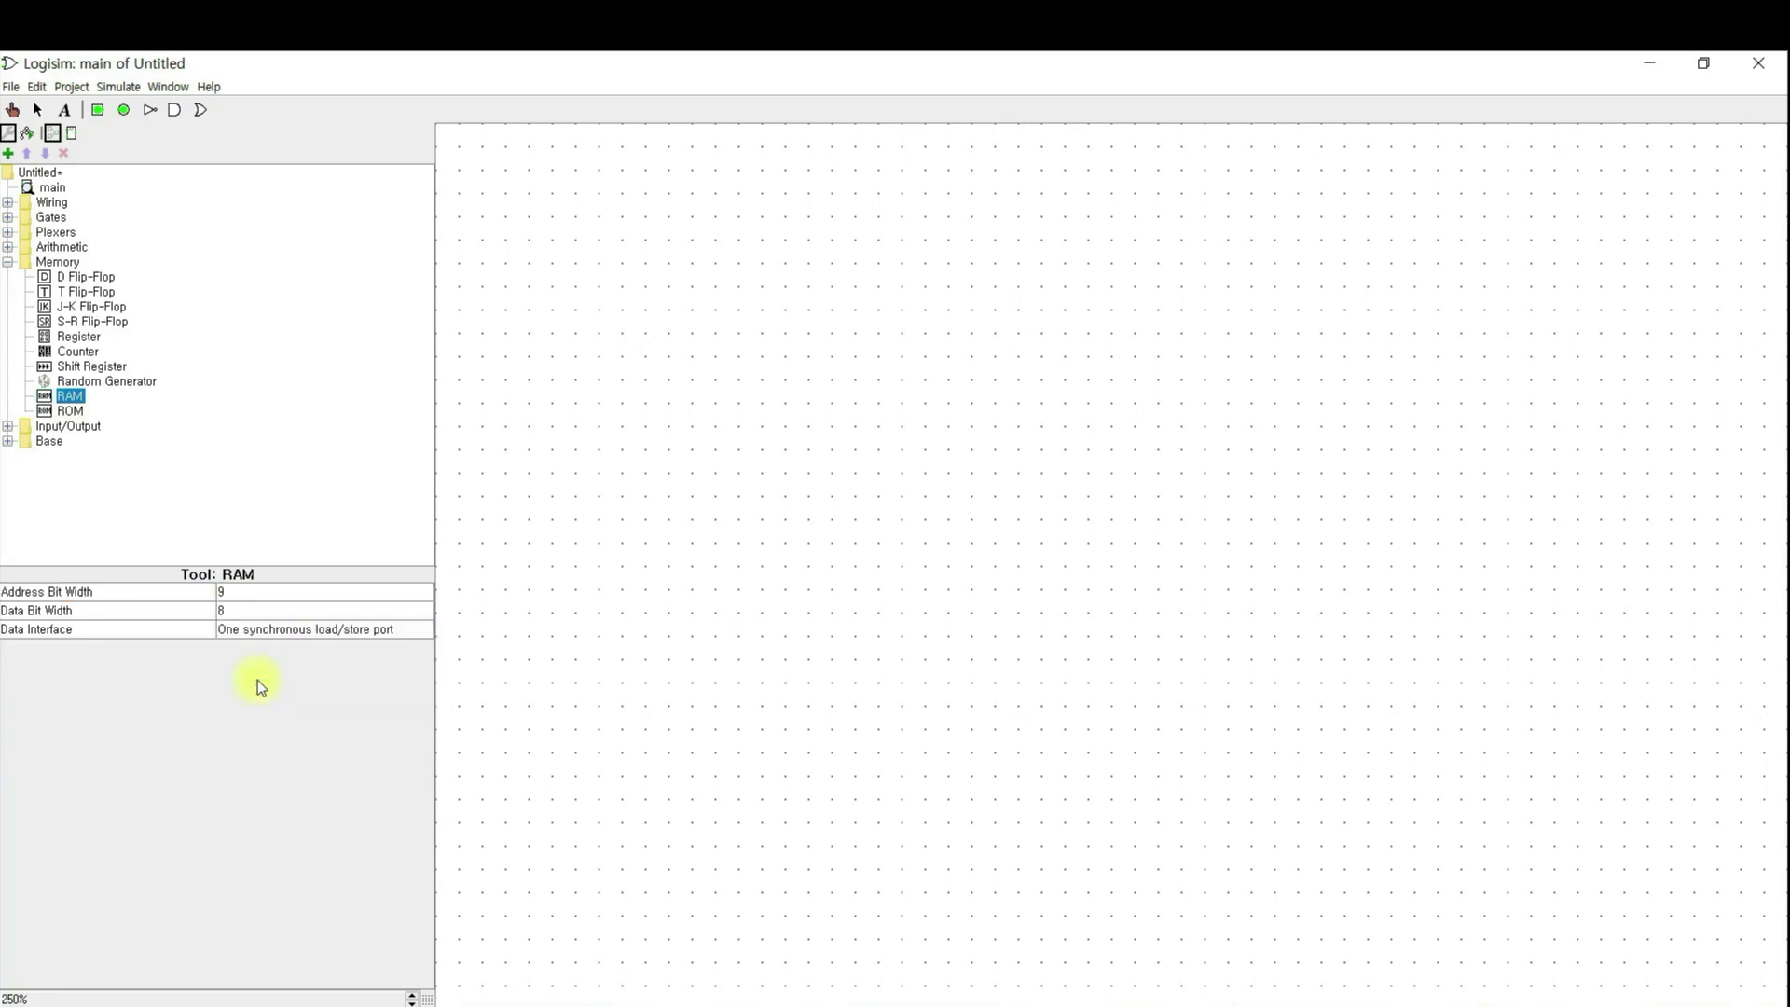
{"action": "left_click", "coordinate": [237, 610]}
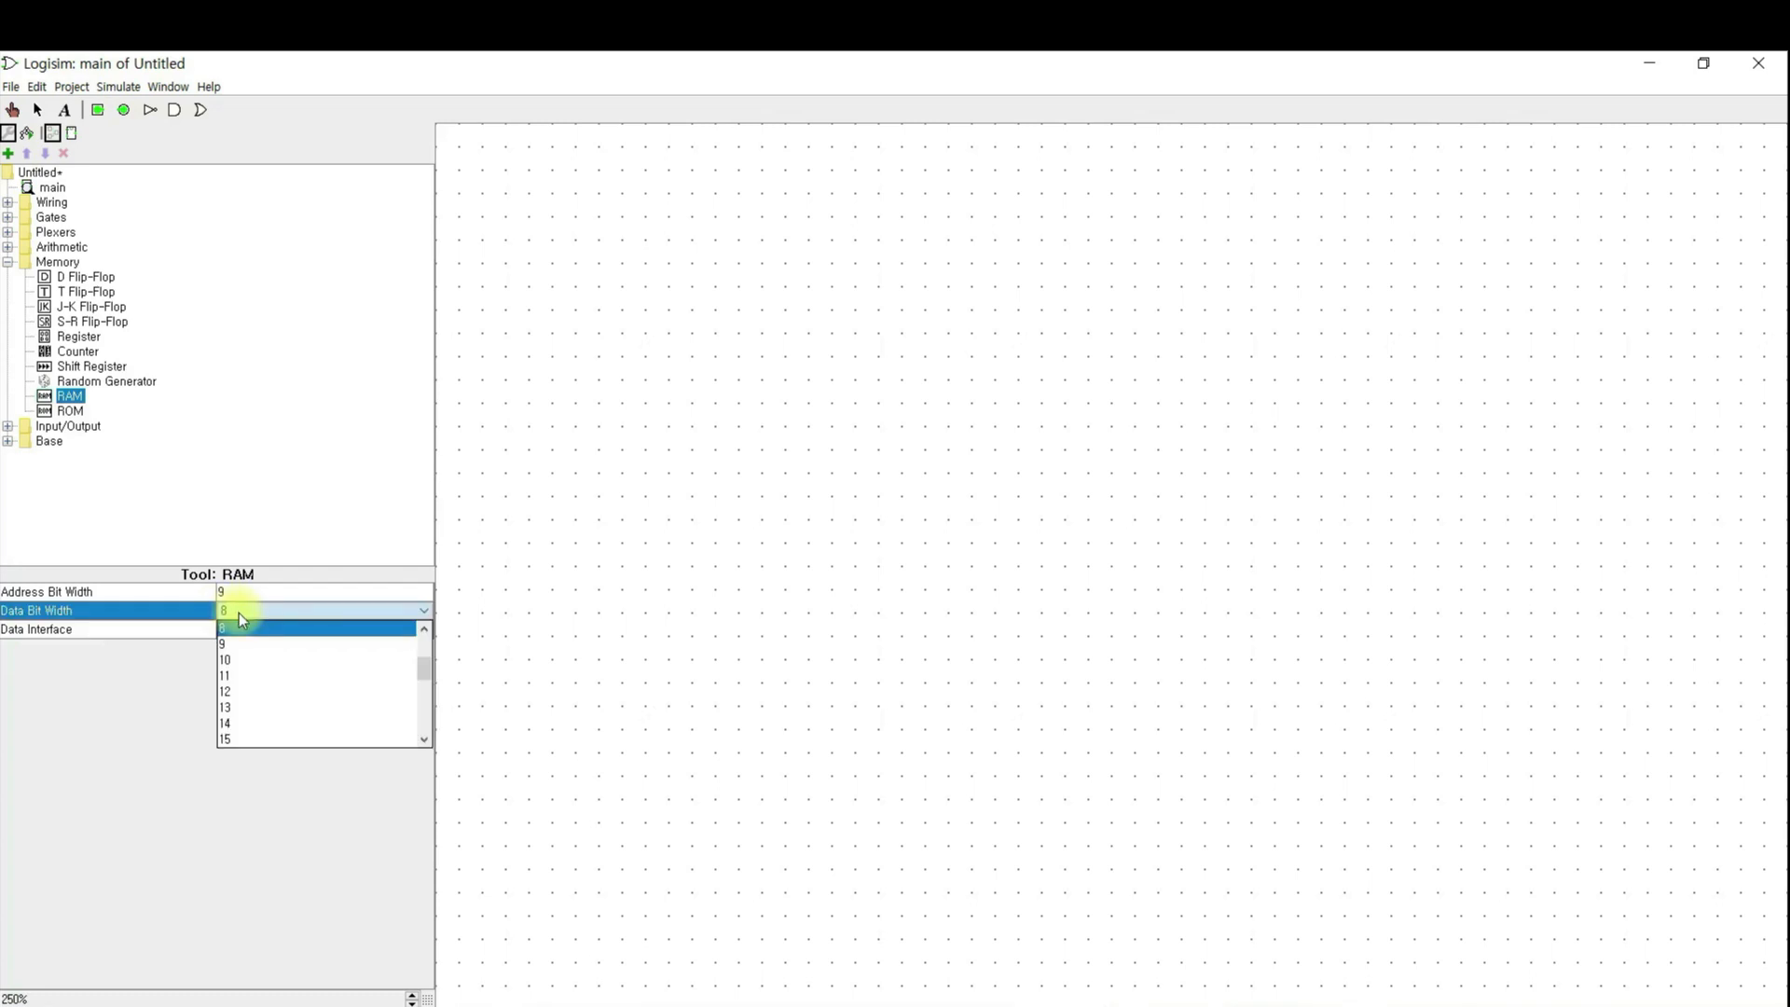
{"action": "scroll", "coordinate": [245, 642], "scroll_direction": "down", "scroll_amount": 6}
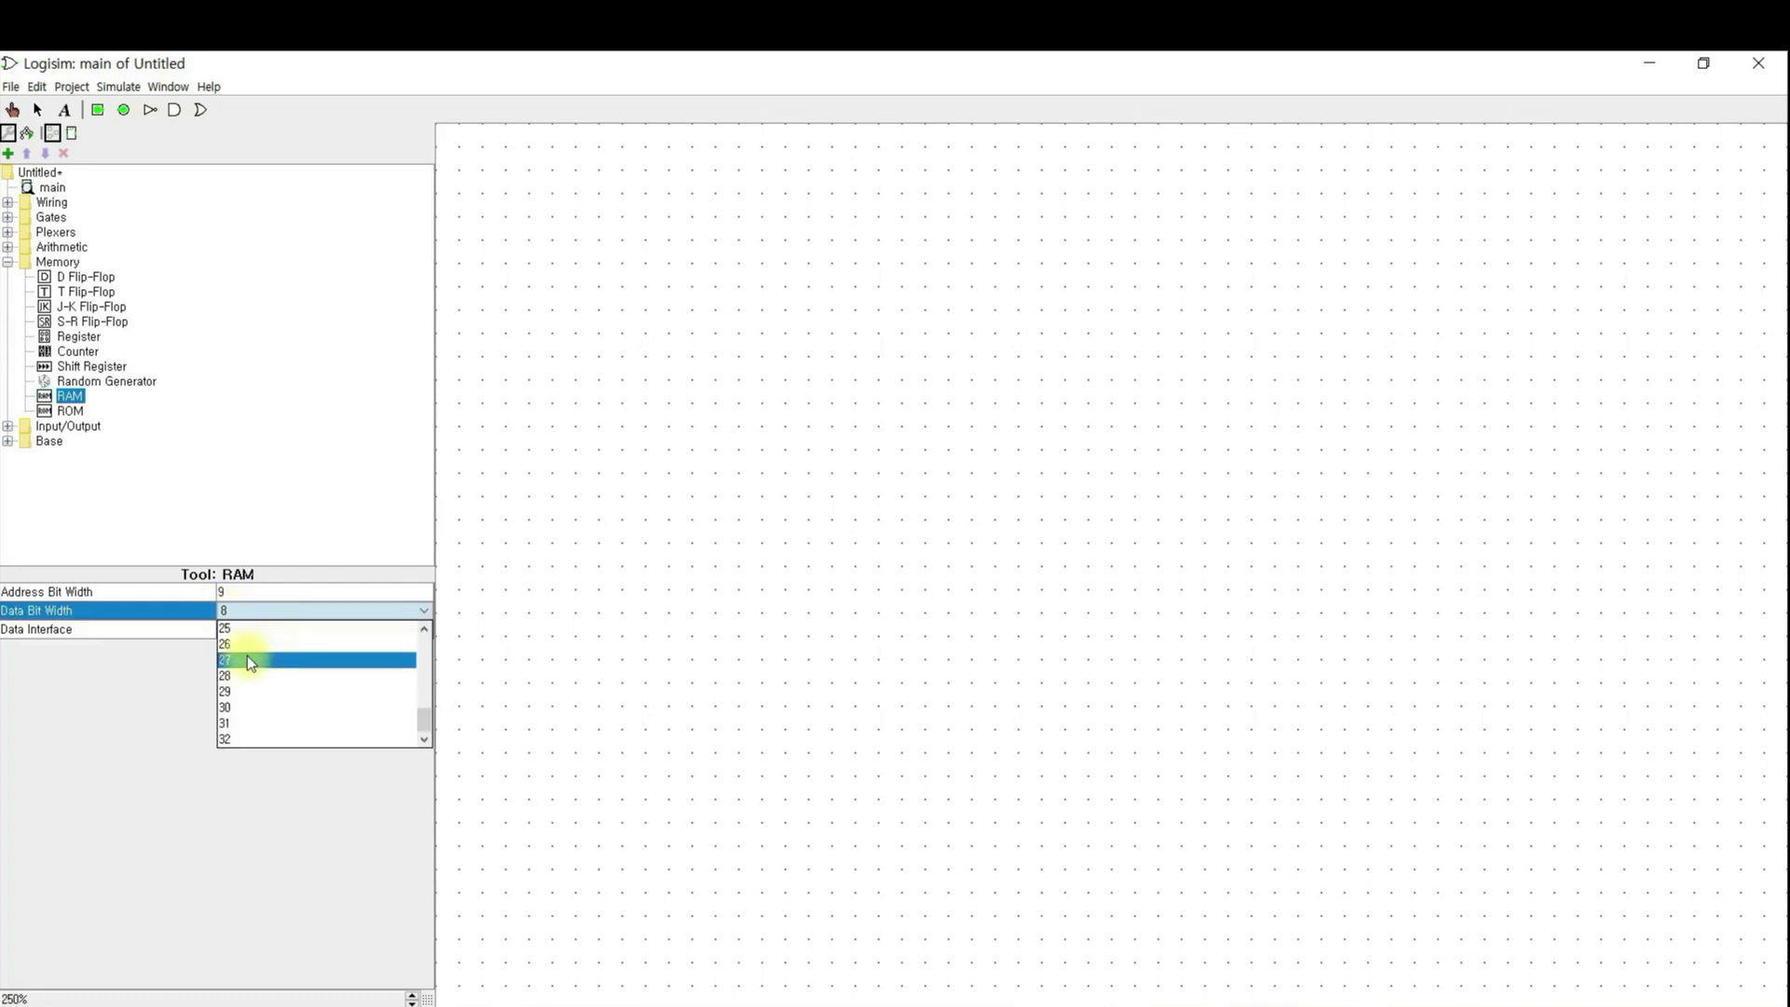
{"action": "left_click", "coordinate": [254, 742]}
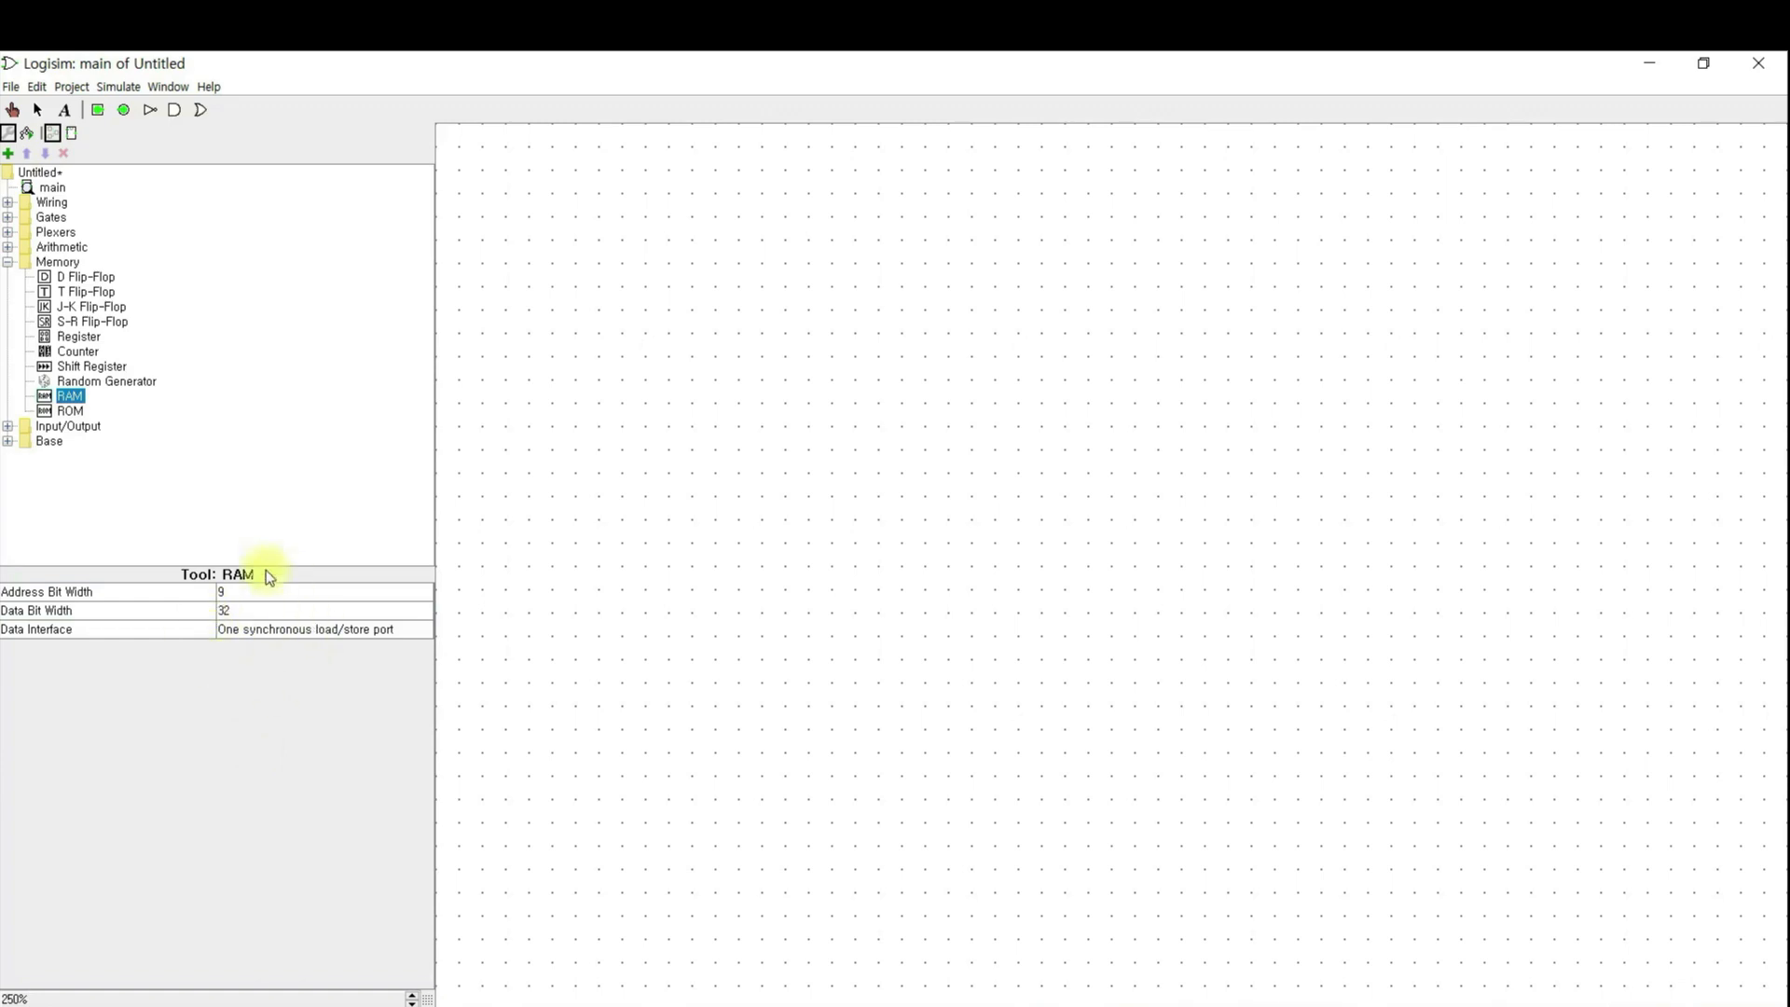
- Open the recent circuit mips_lw.circ and examine the splitter and data memory connected after the ALU
{"action": "left_click", "coordinate": [8, 87]}
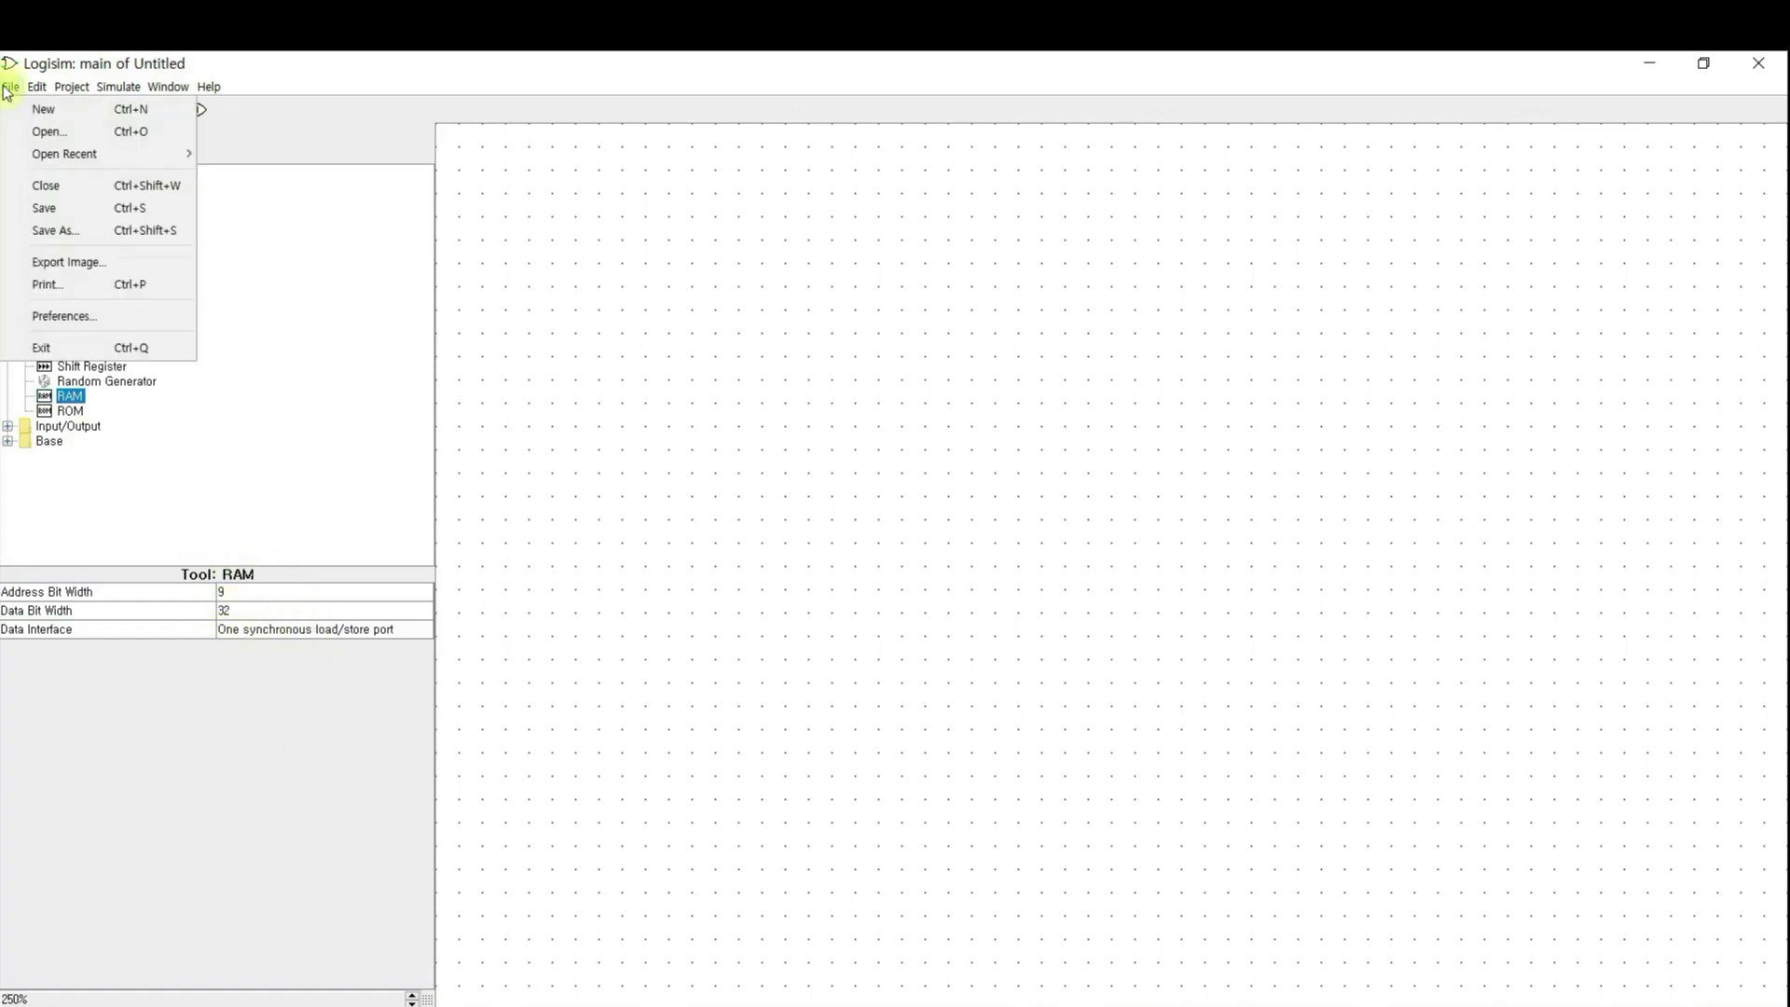
{"action": "mouse_move", "coordinate": [64, 154]}
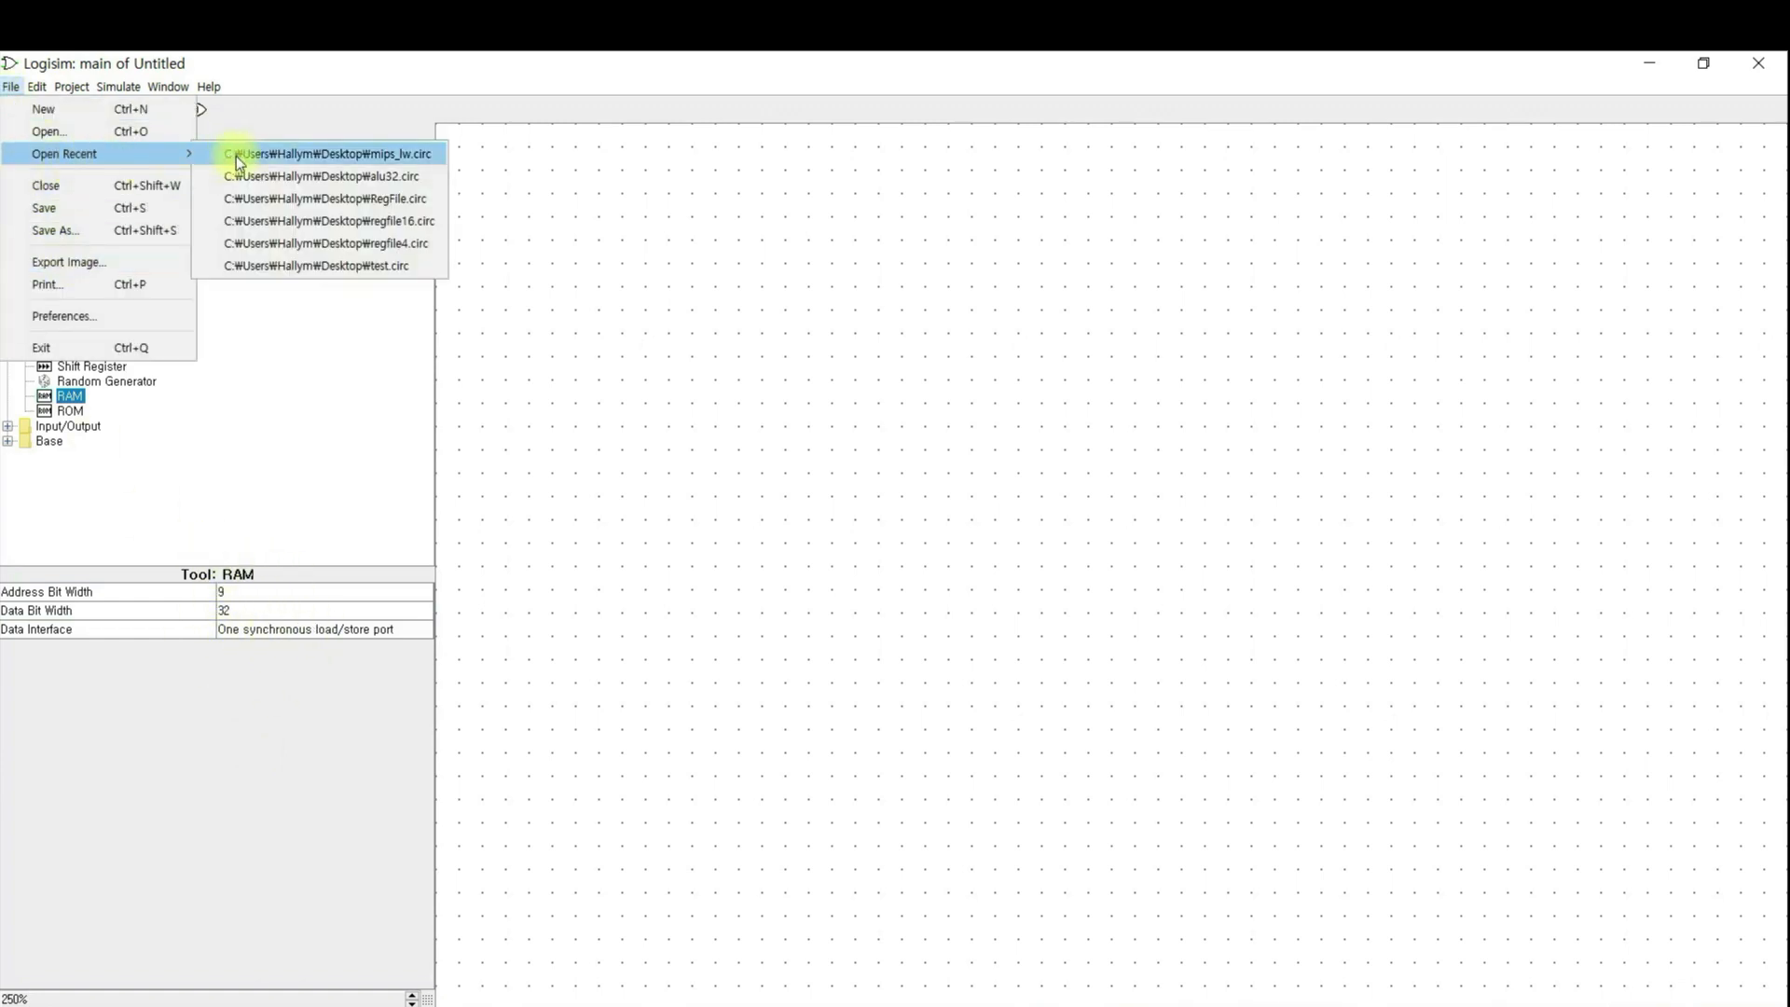
{"action": "left_click", "coordinate": [310, 155]}
{"action": "left_click_drag", "start_coordinate": [1029, 997], "coordinate": [1567, 1000]}
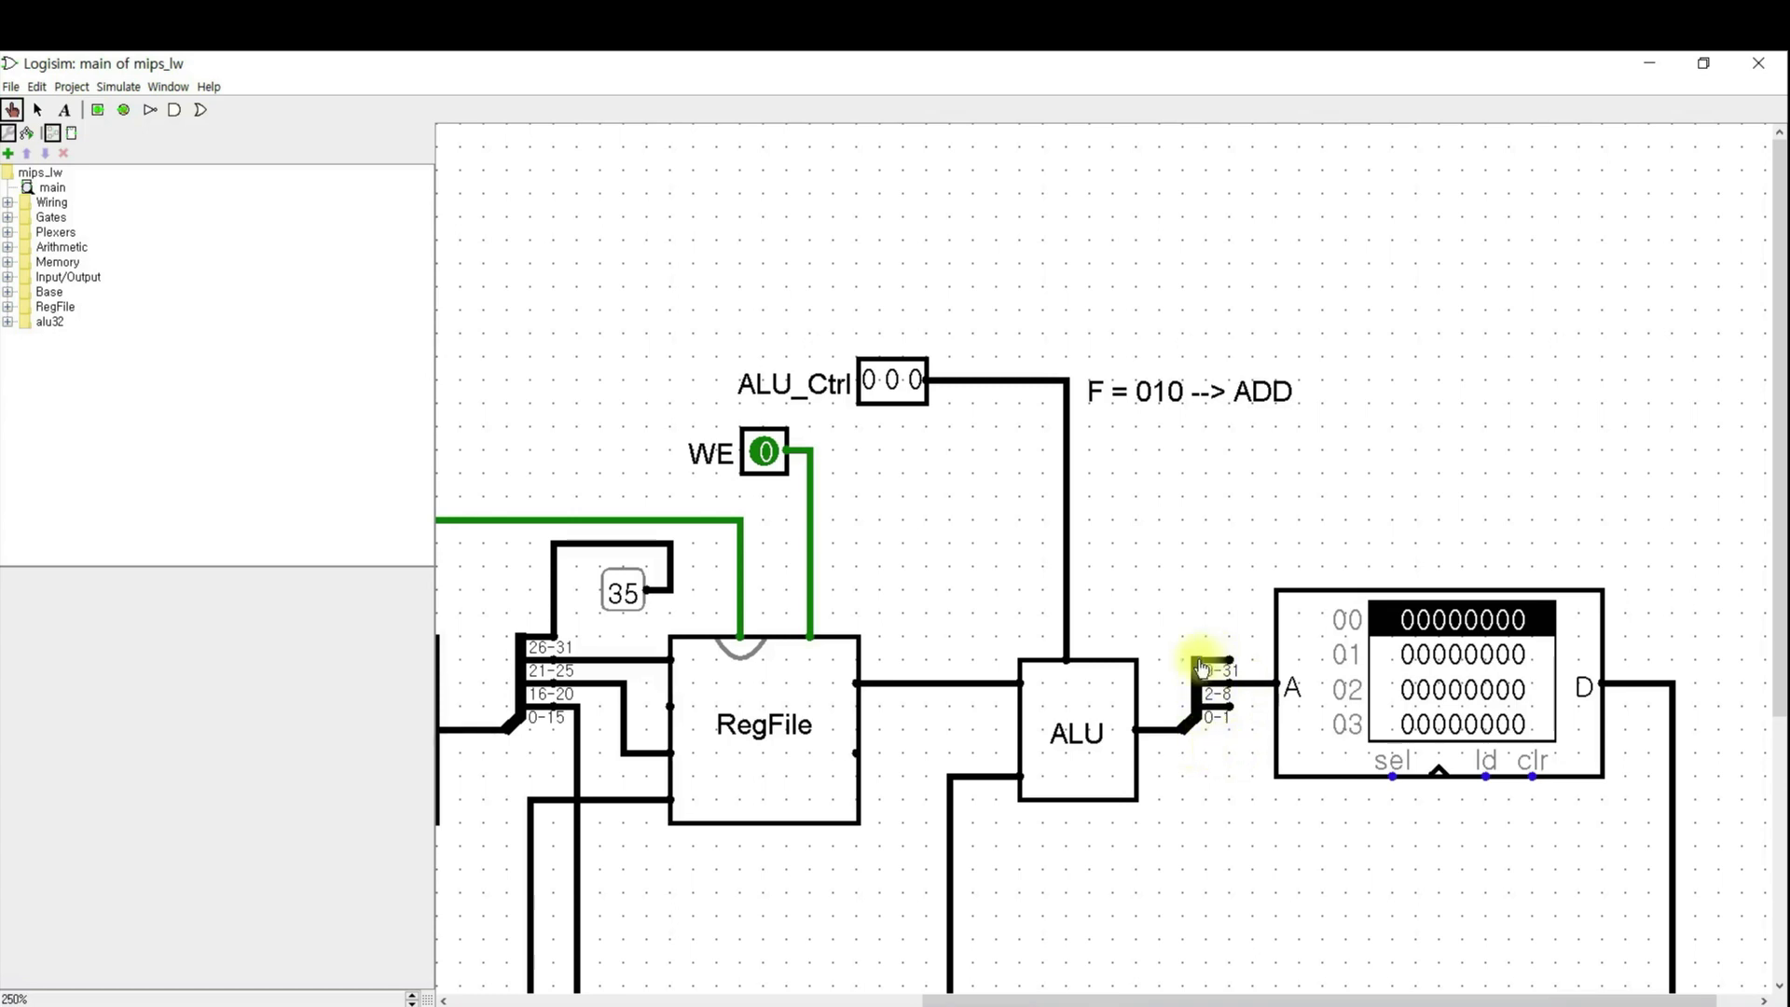
- Create a new blank project and close the mips_lw circuit
{"action": "left_click", "coordinate": [12, 87]}
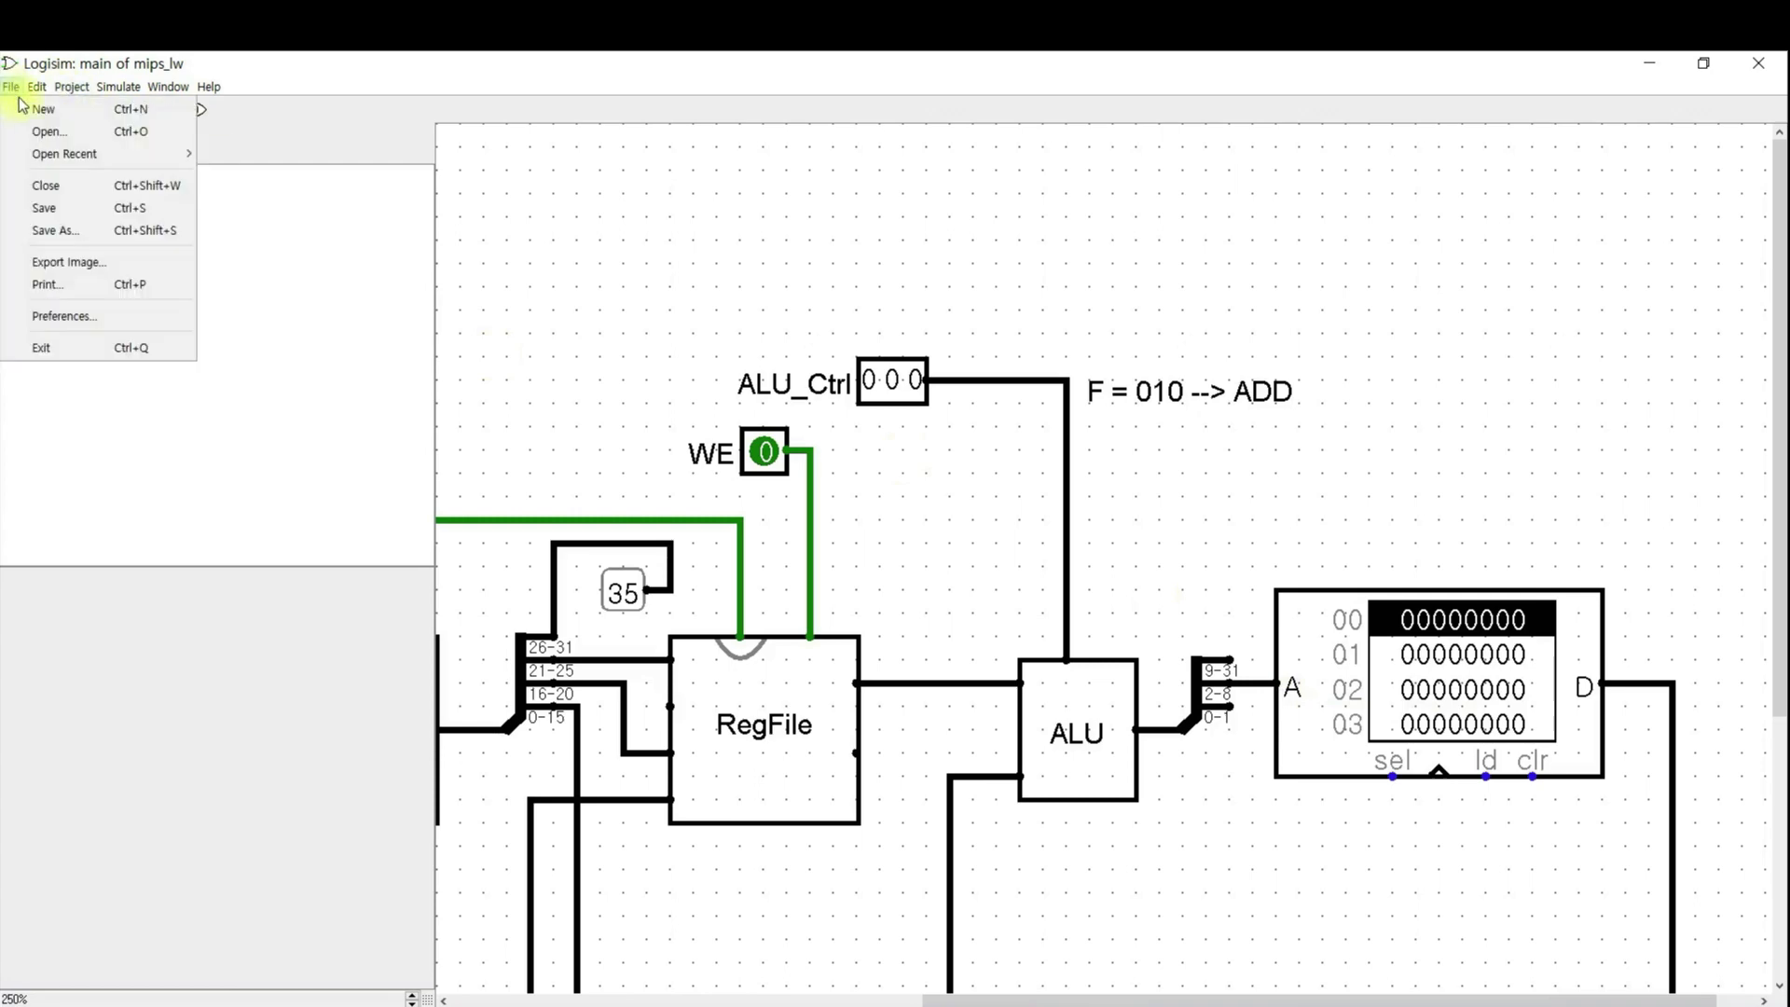
{"action": "left_click", "coordinate": [25, 112]}
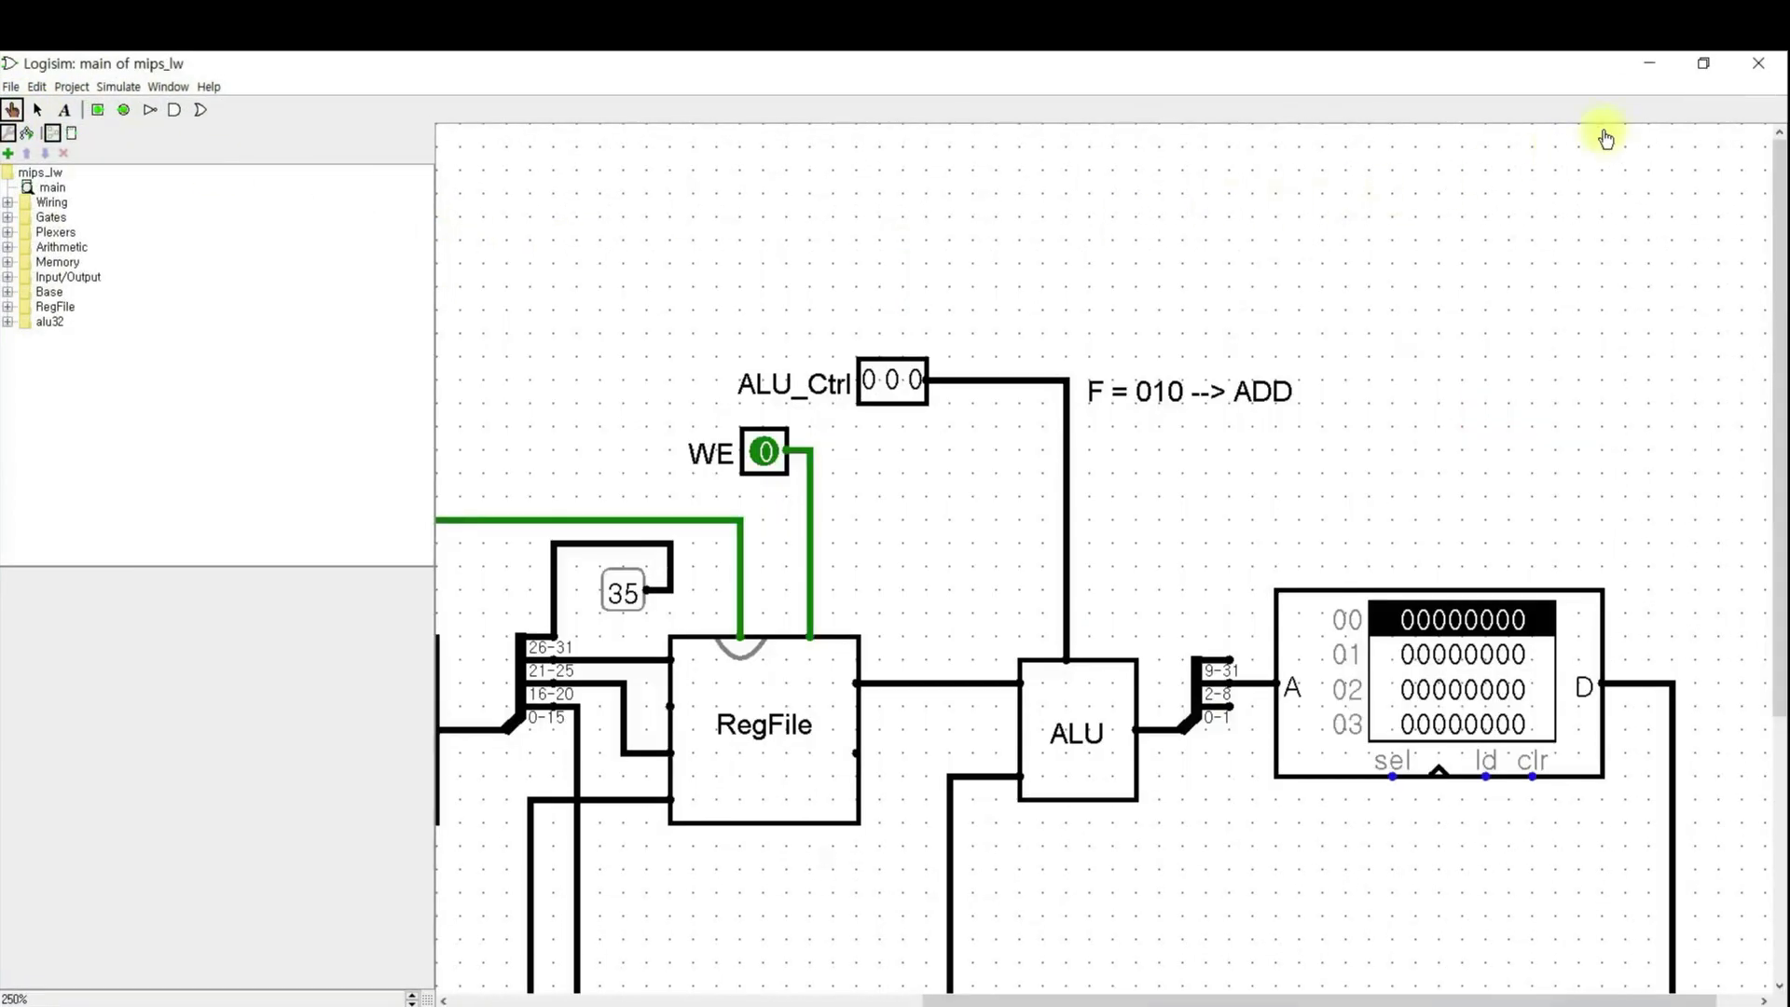
{"action": "left_click", "coordinate": [1753, 62]}
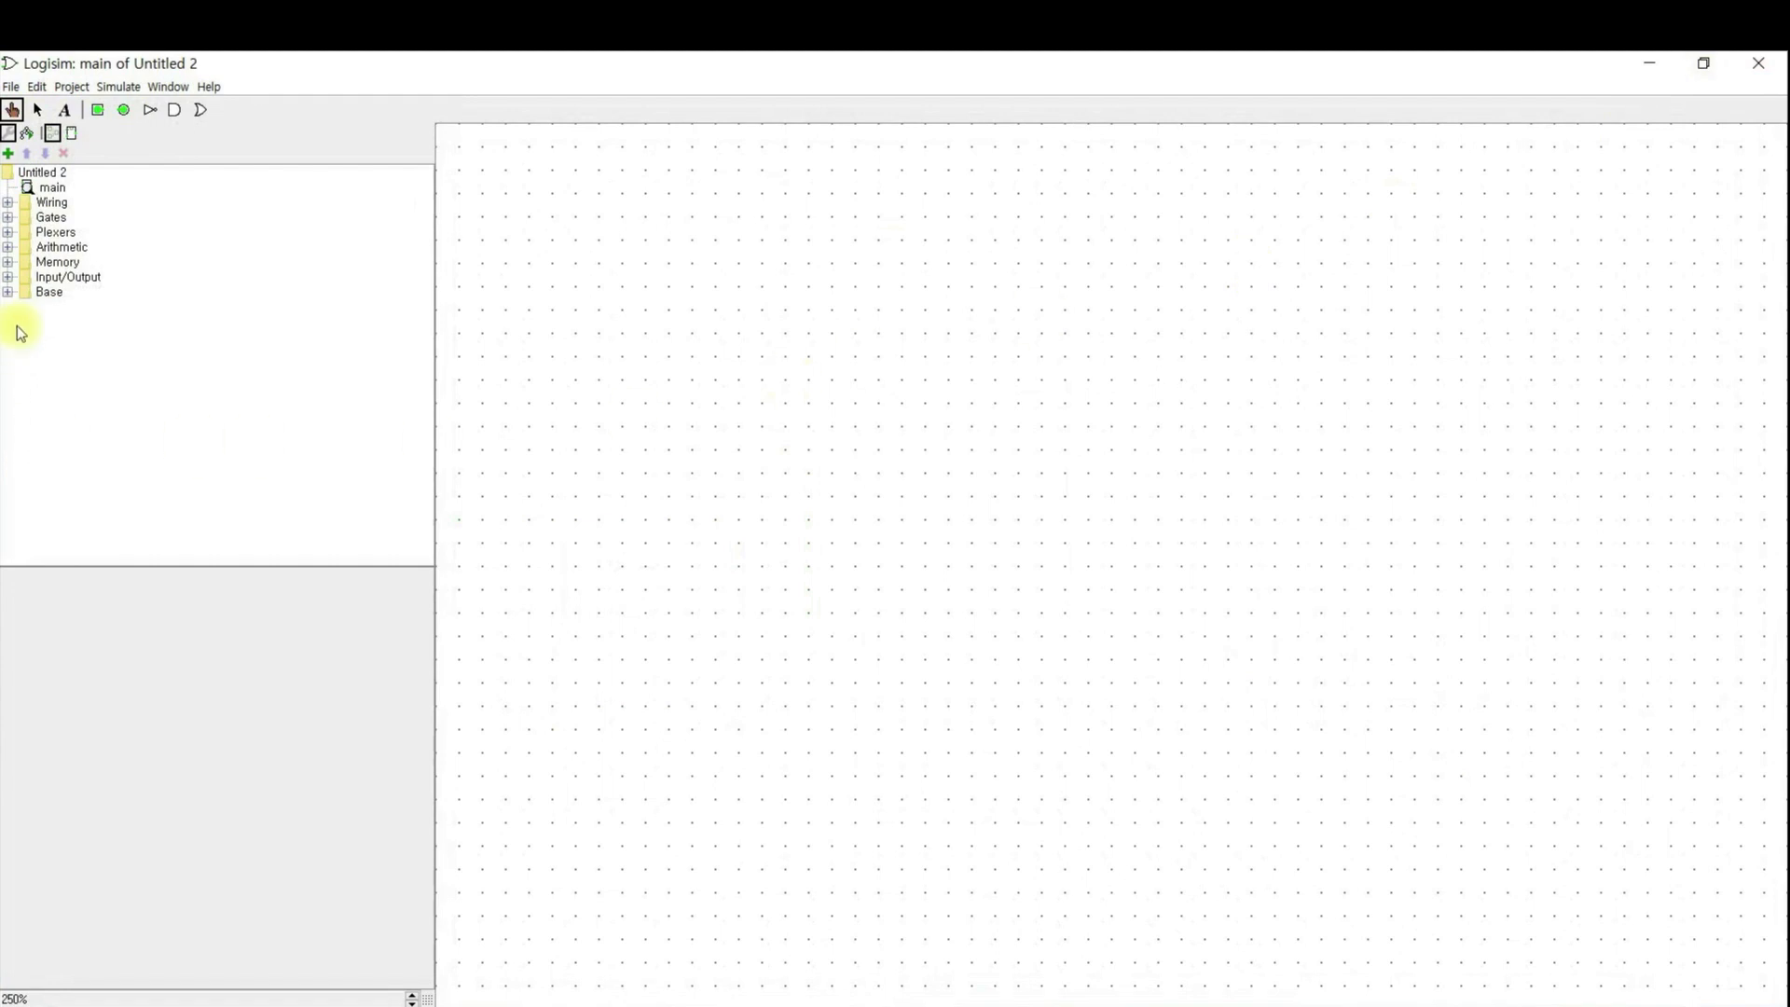
- Place a RAM with a 9-bit address width and a 32-bit data width near the middle of the canvas
{"action": "left_click", "coordinate": [7, 262]}
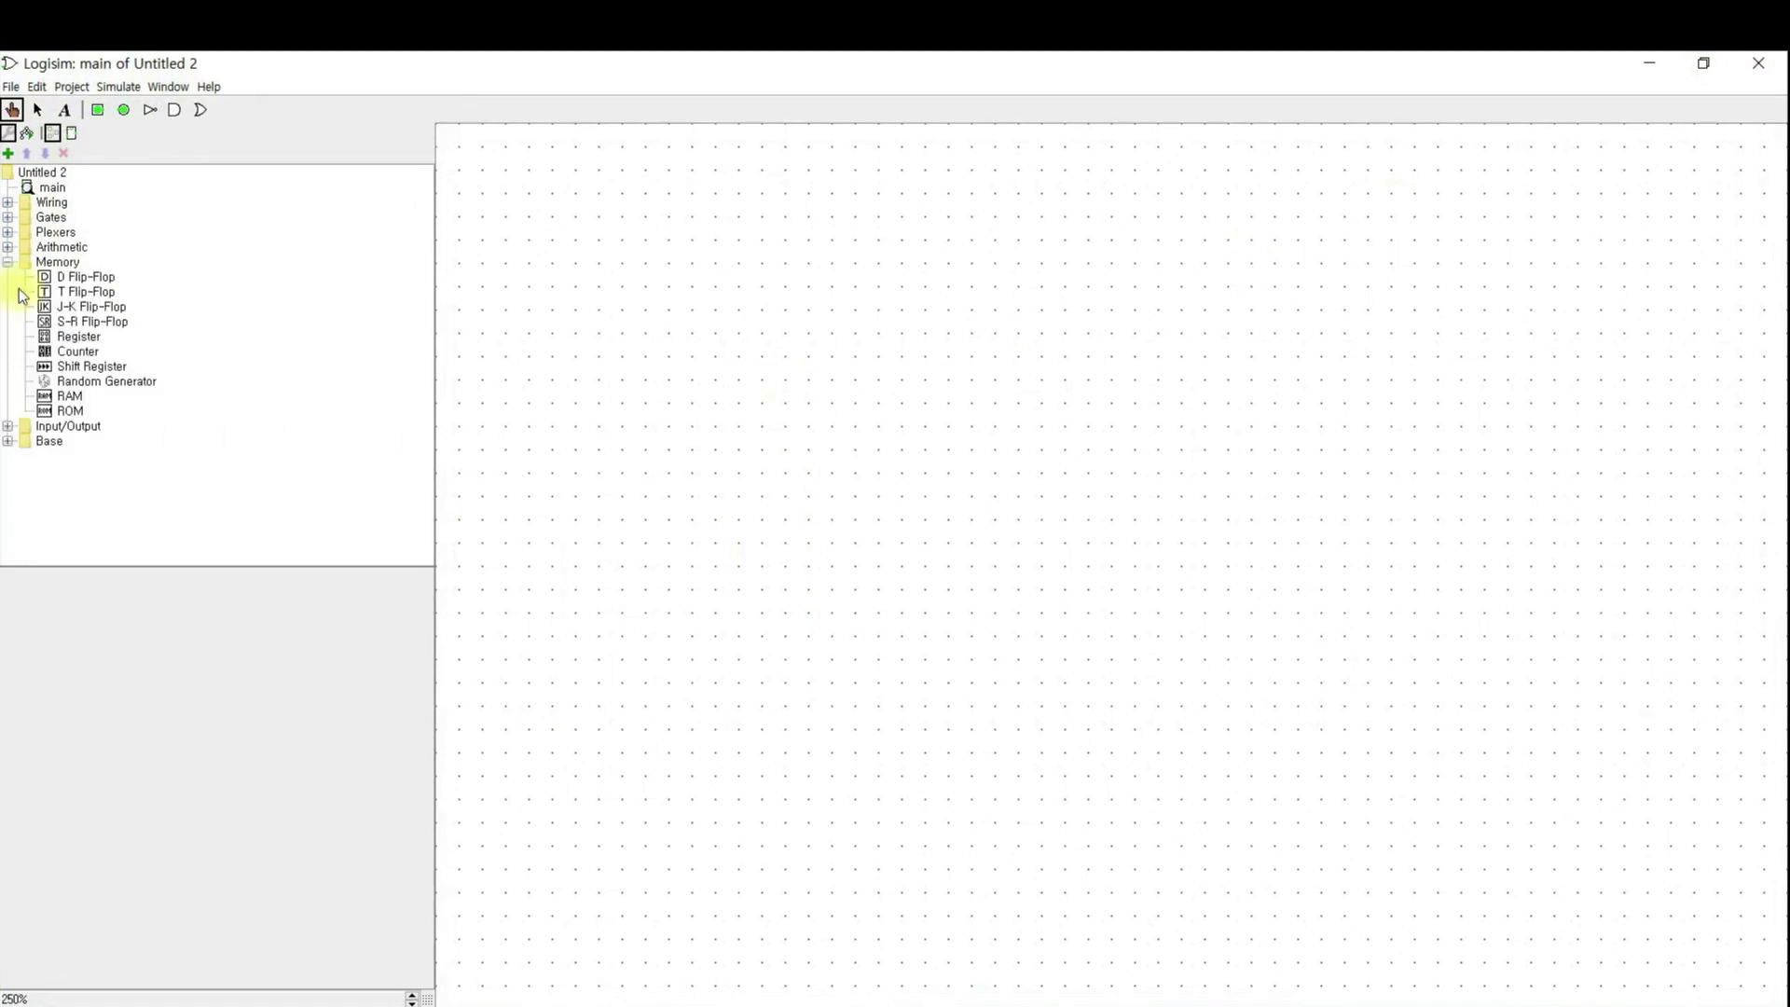
{"action": "left_click", "coordinate": [69, 397]}
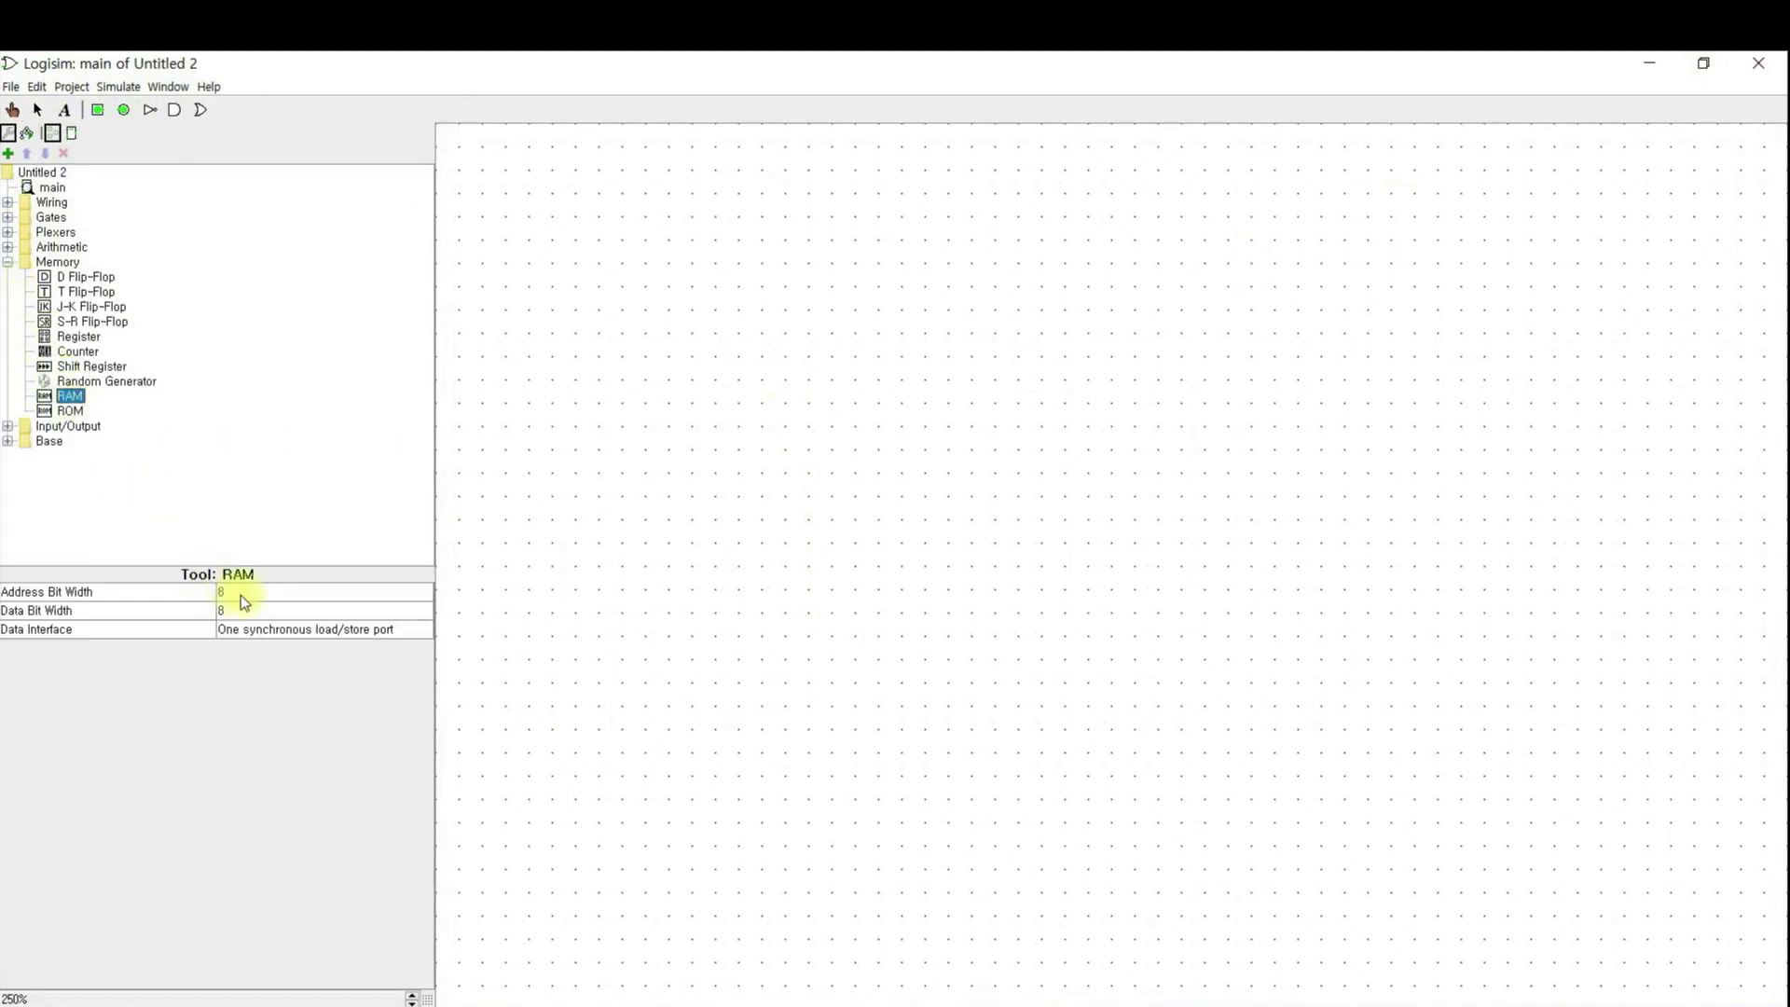
{"action": "left_click", "coordinate": [242, 597]}
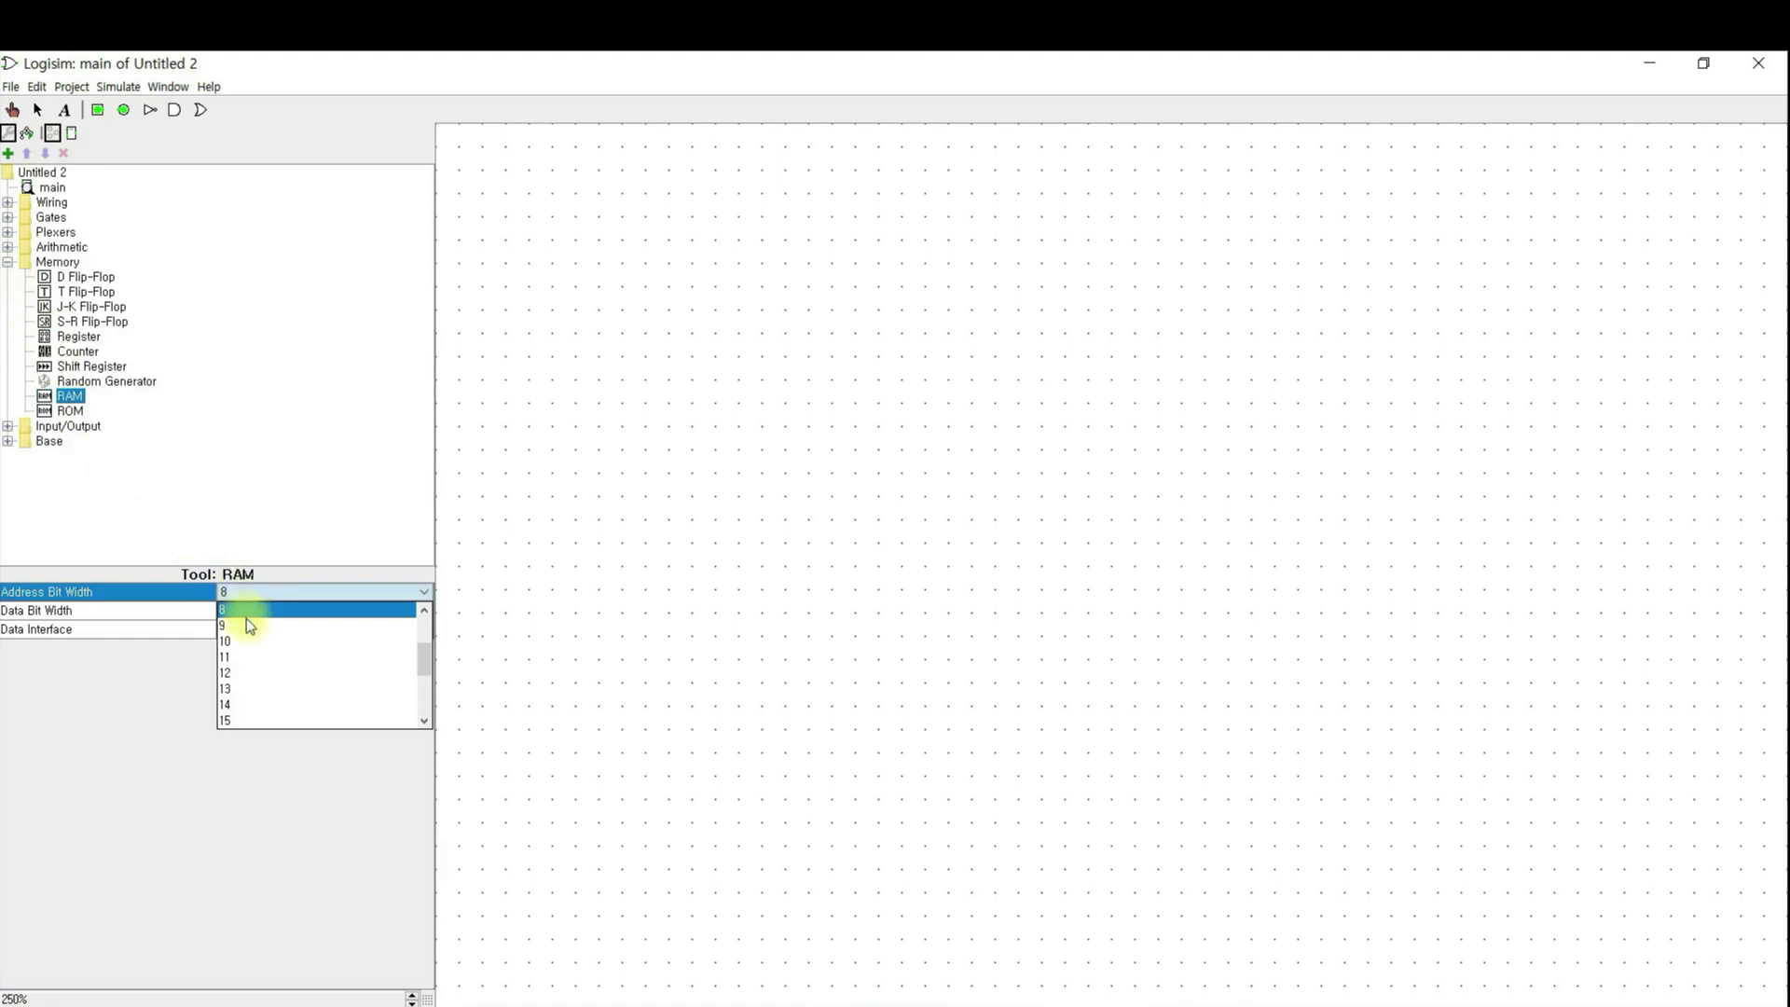
{"action": "left_click", "coordinate": [248, 623]}
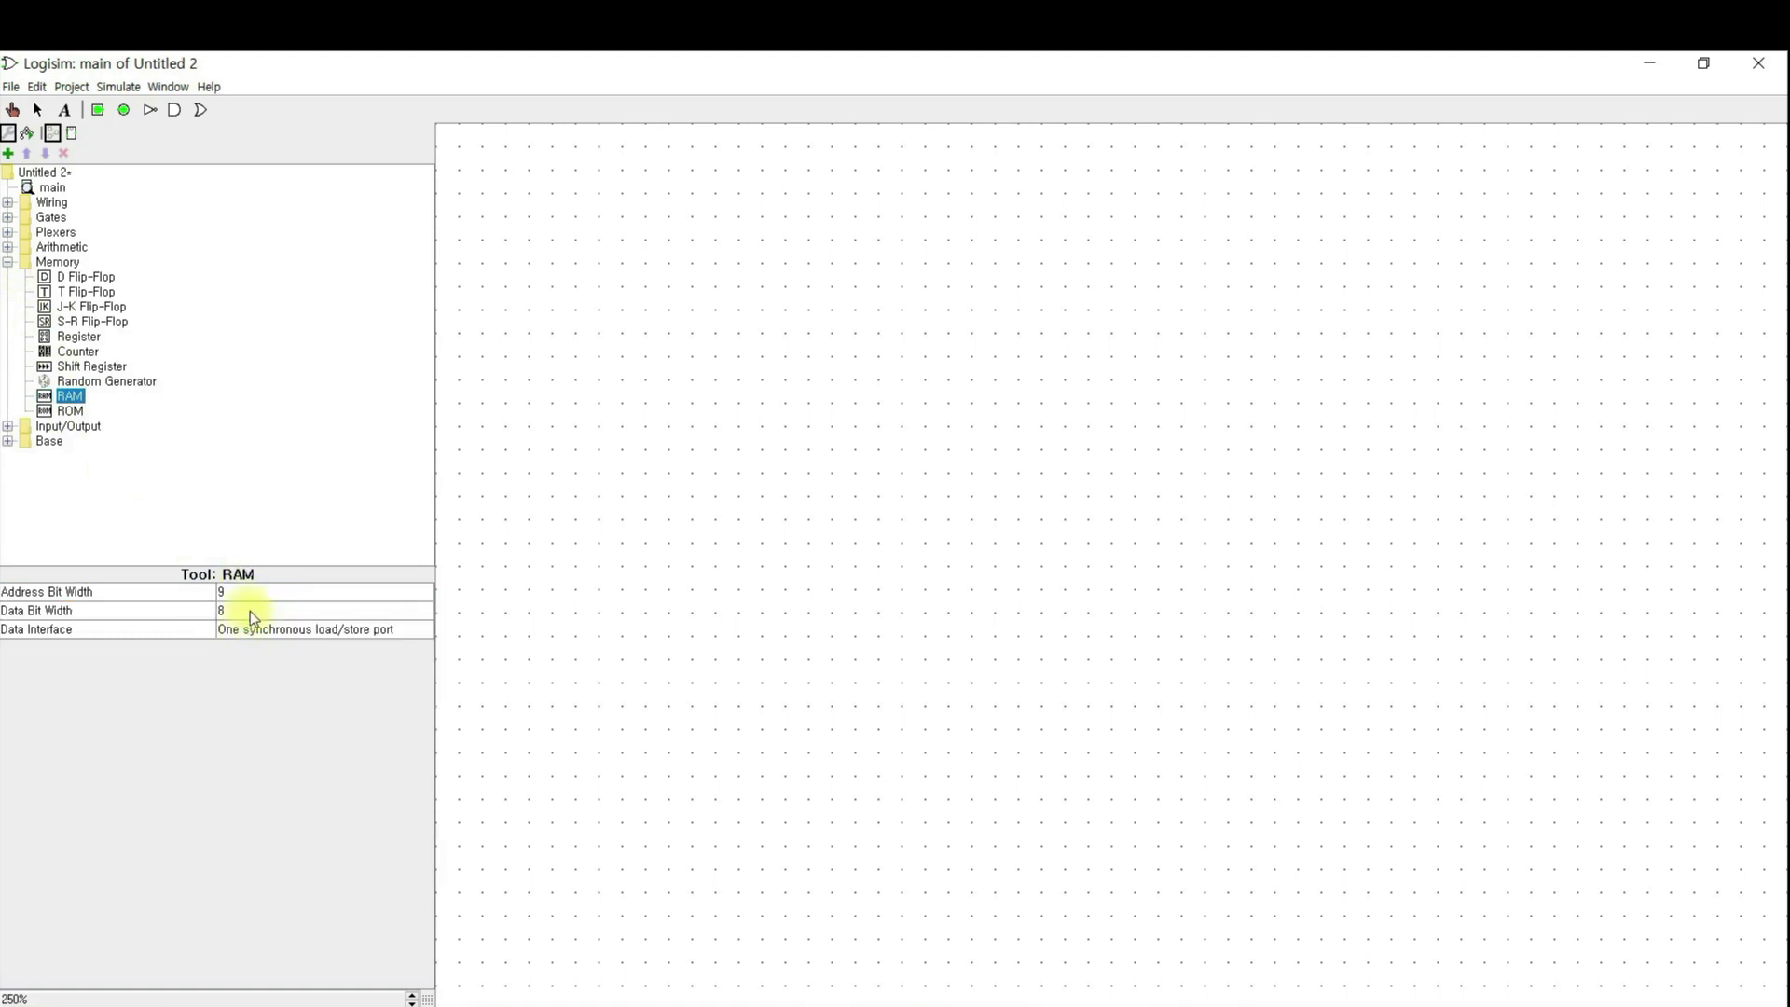
{"action": "left_click", "coordinate": [250, 612]}
{"action": "scroll", "coordinate": [265, 651], "scroll_direction": "down", "scroll_amount": 6}
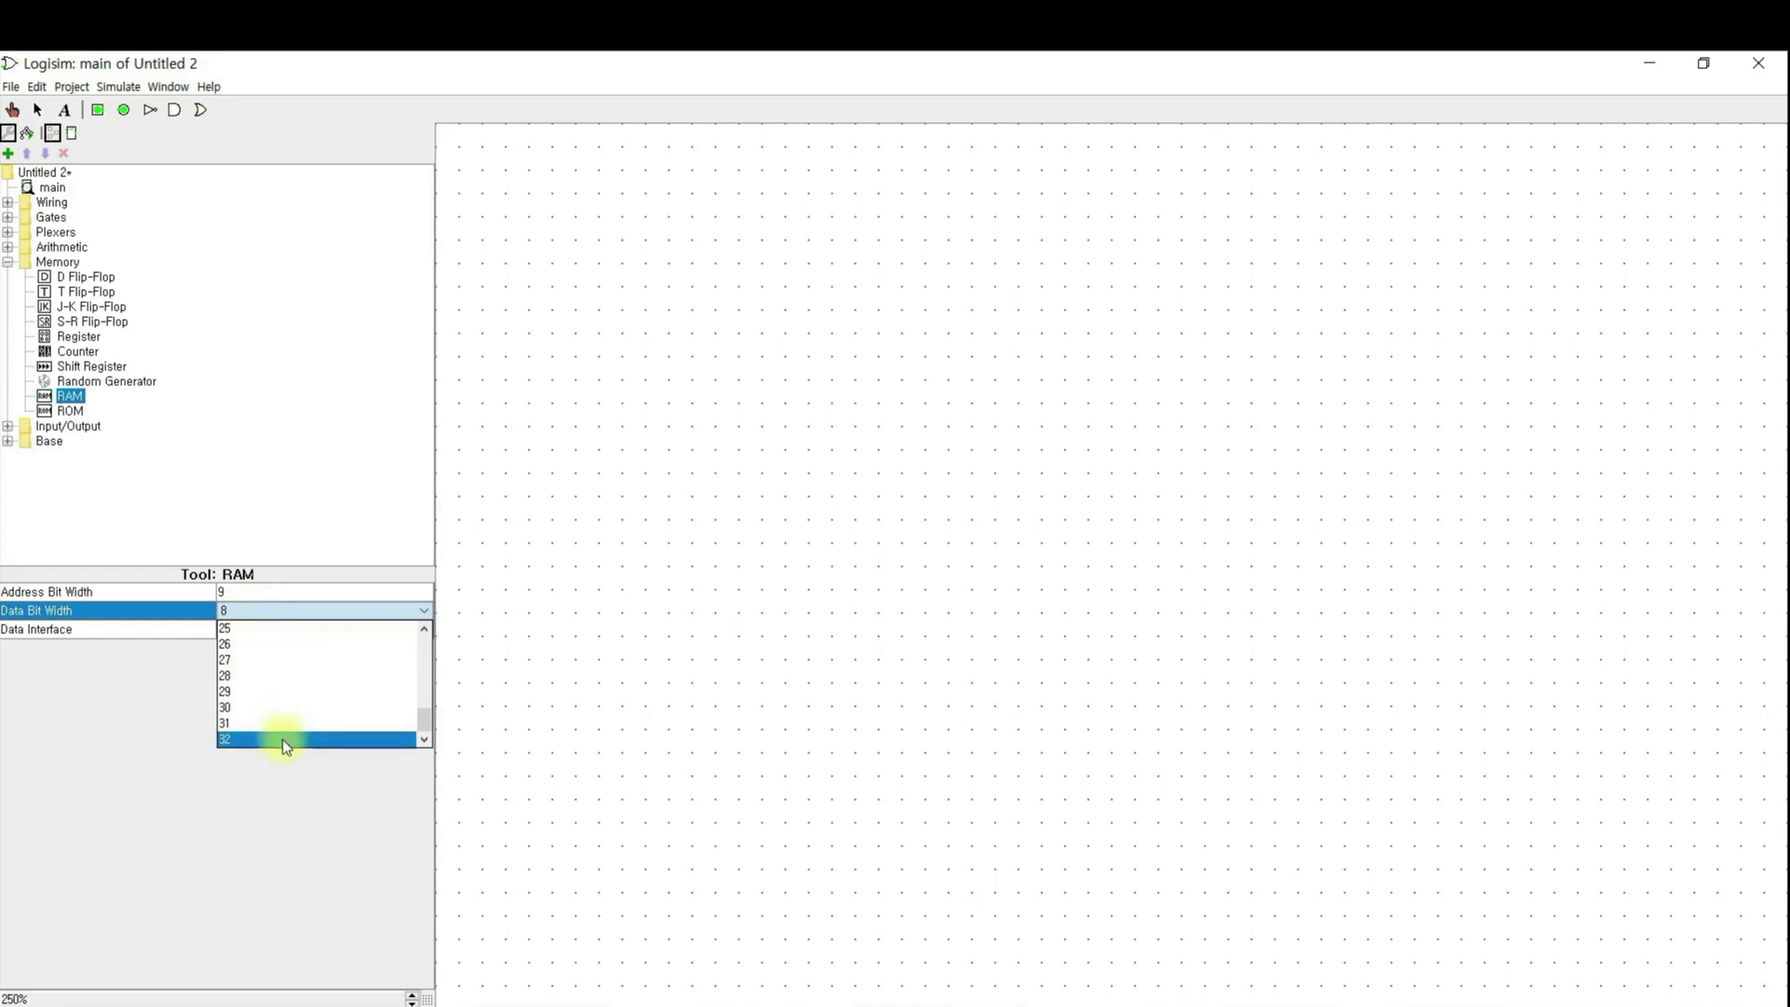
{"action": "left_click", "coordinate": [282, 740]}
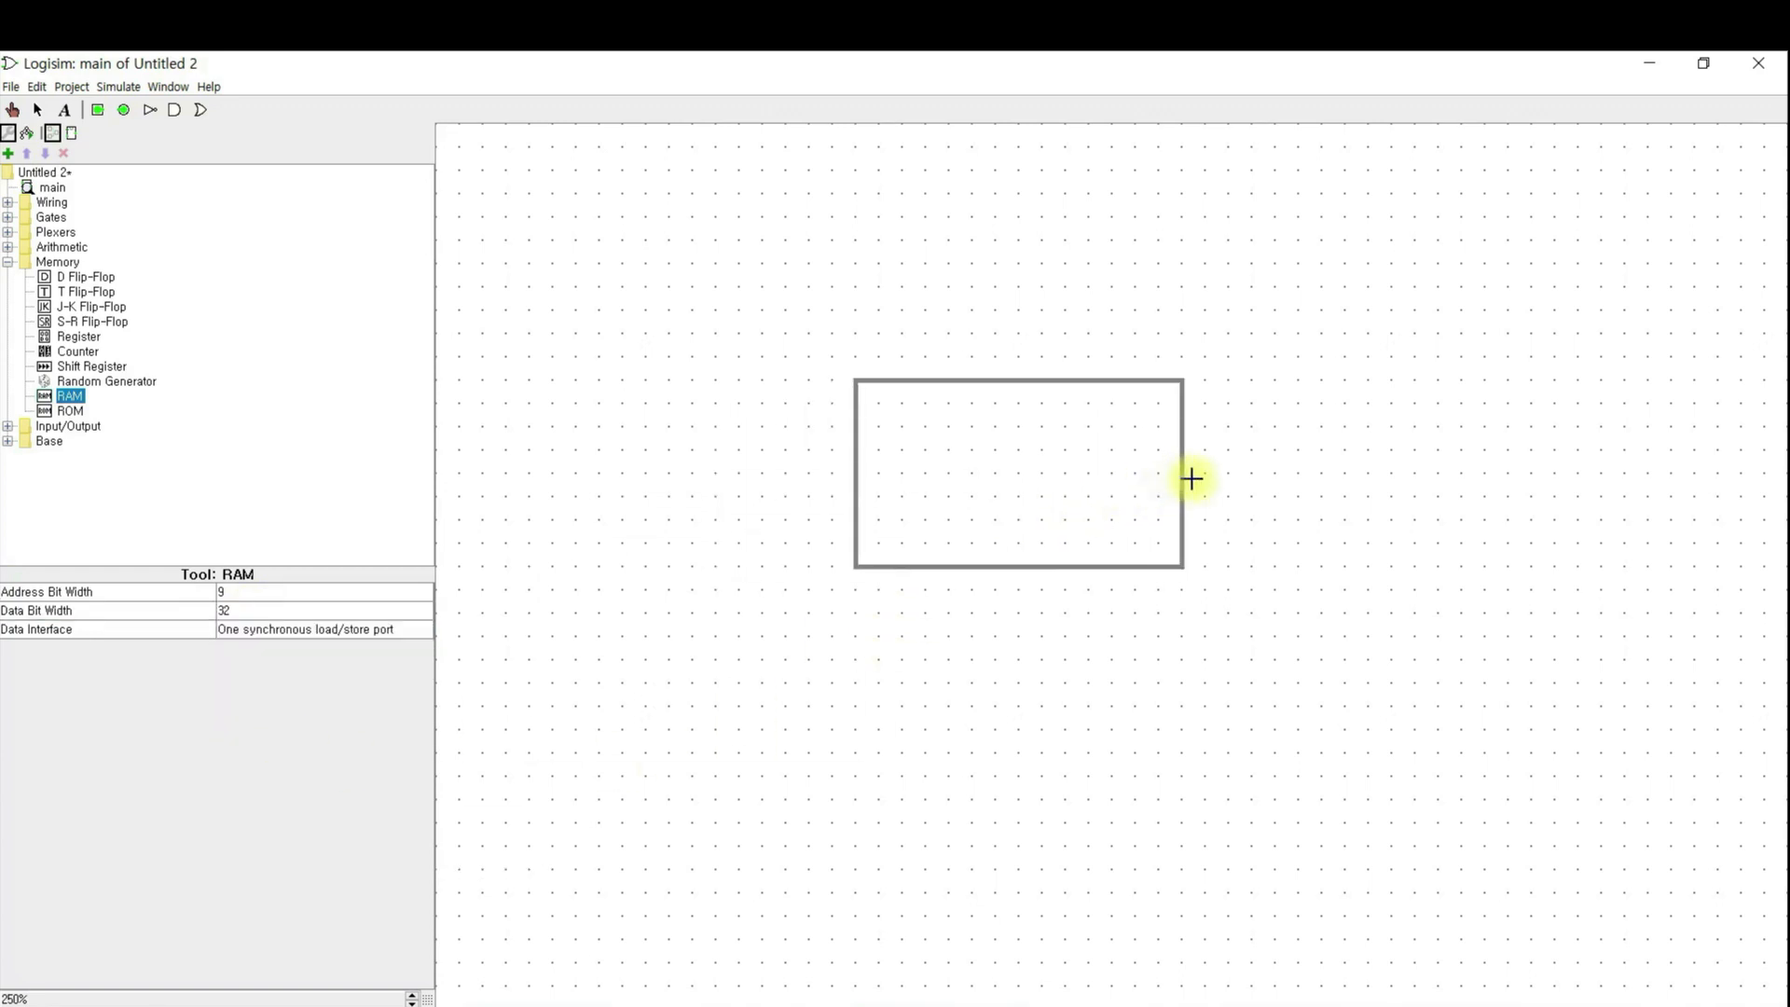
{"action": "left_click", "coordinate": [1184, 476]}
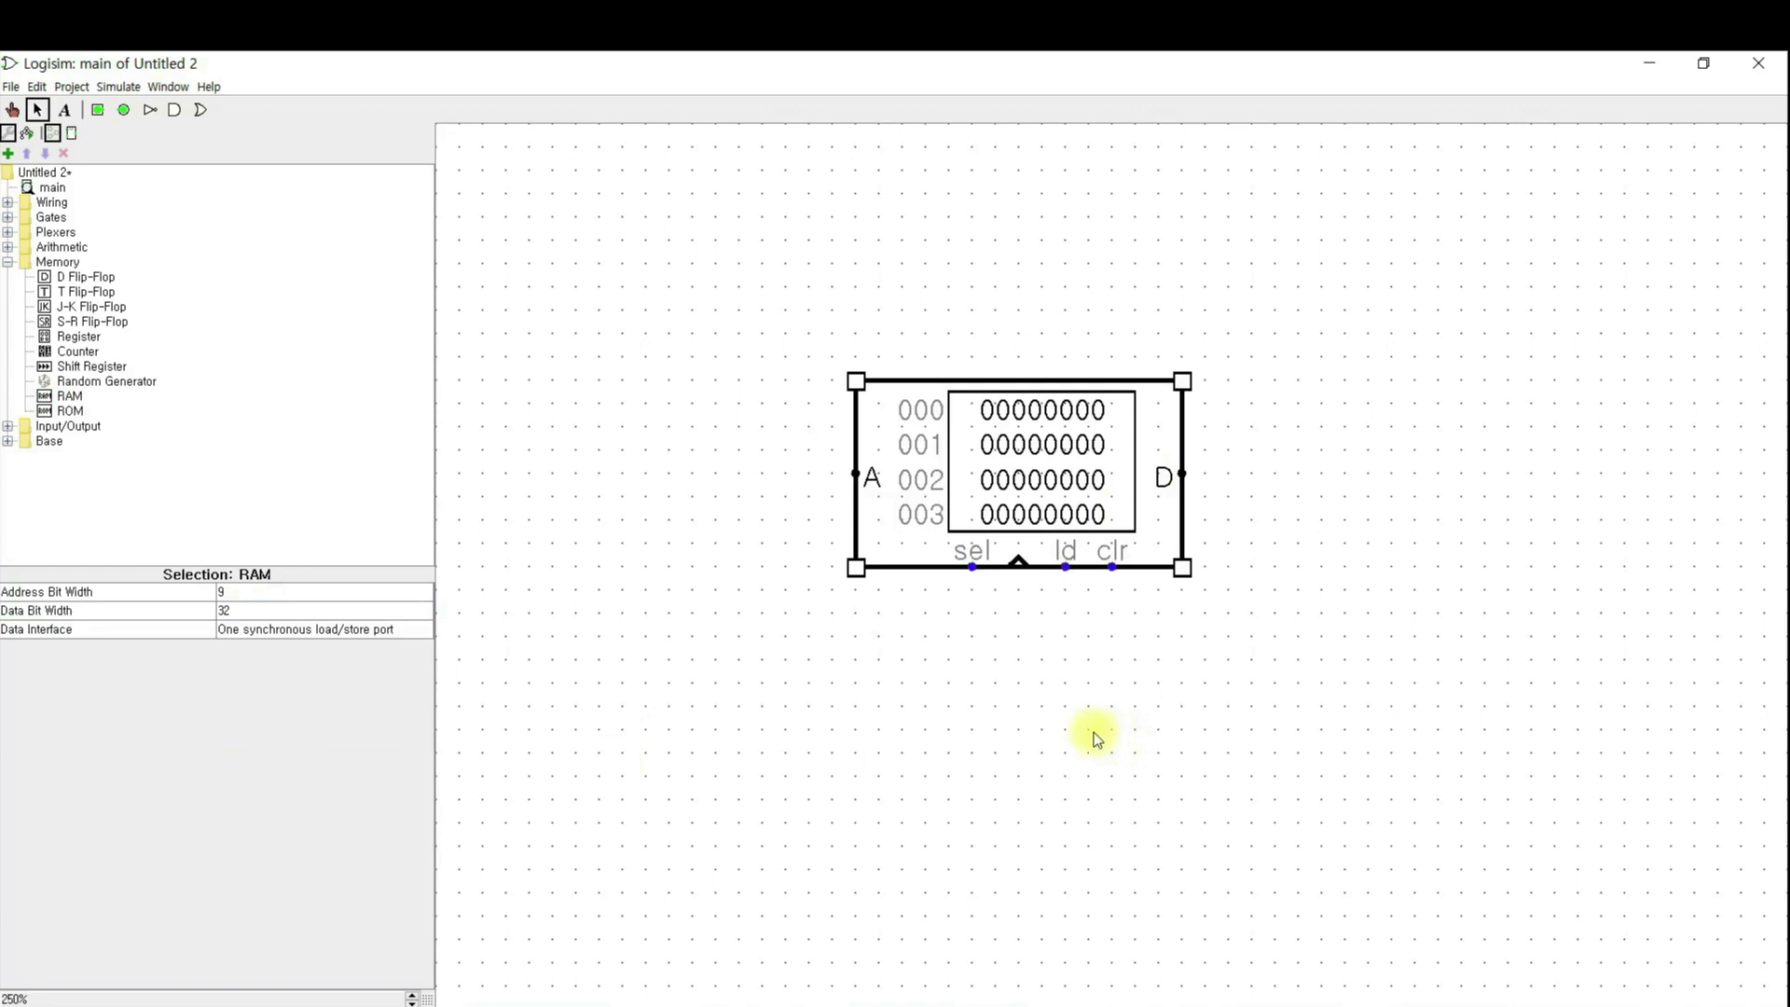
- Add an input pin with 9 data bits to the left of the RAM, level with its address input
{"action": "left_click", "coordinate": [97, 110]}
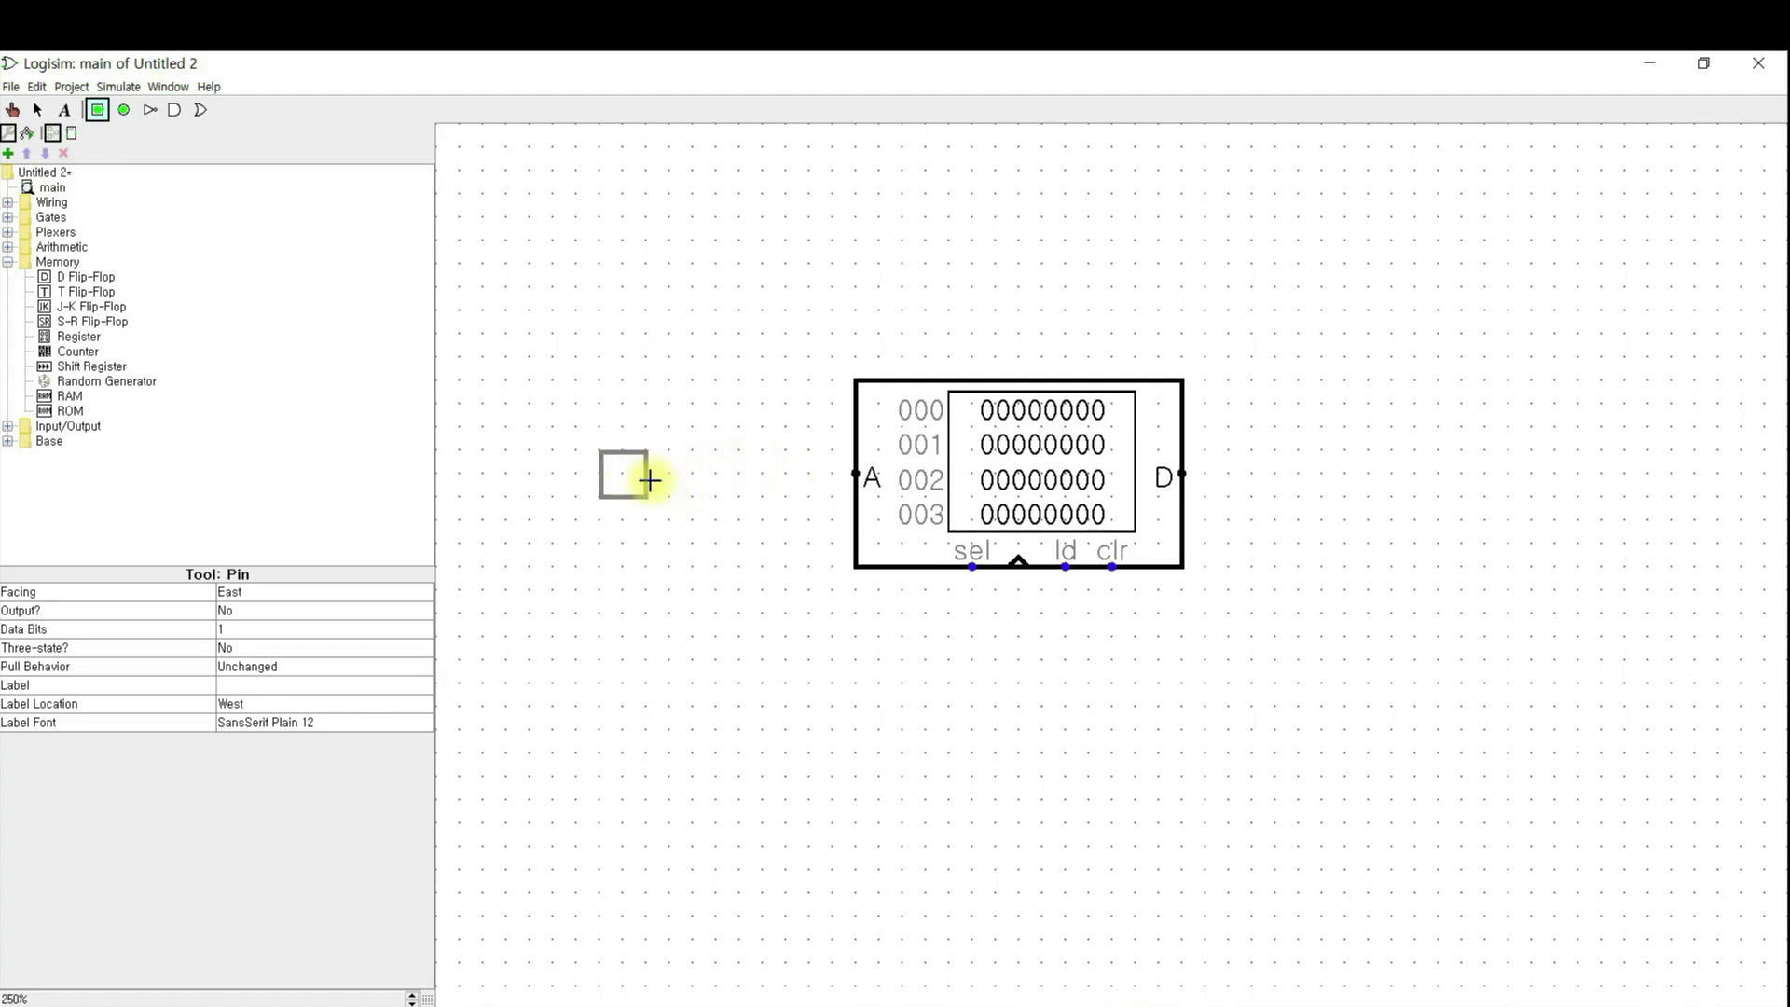
{"action": "left_click", "coordinate": [650, 479]}
{"action": "left_click", "coordinate": [258, 632]}
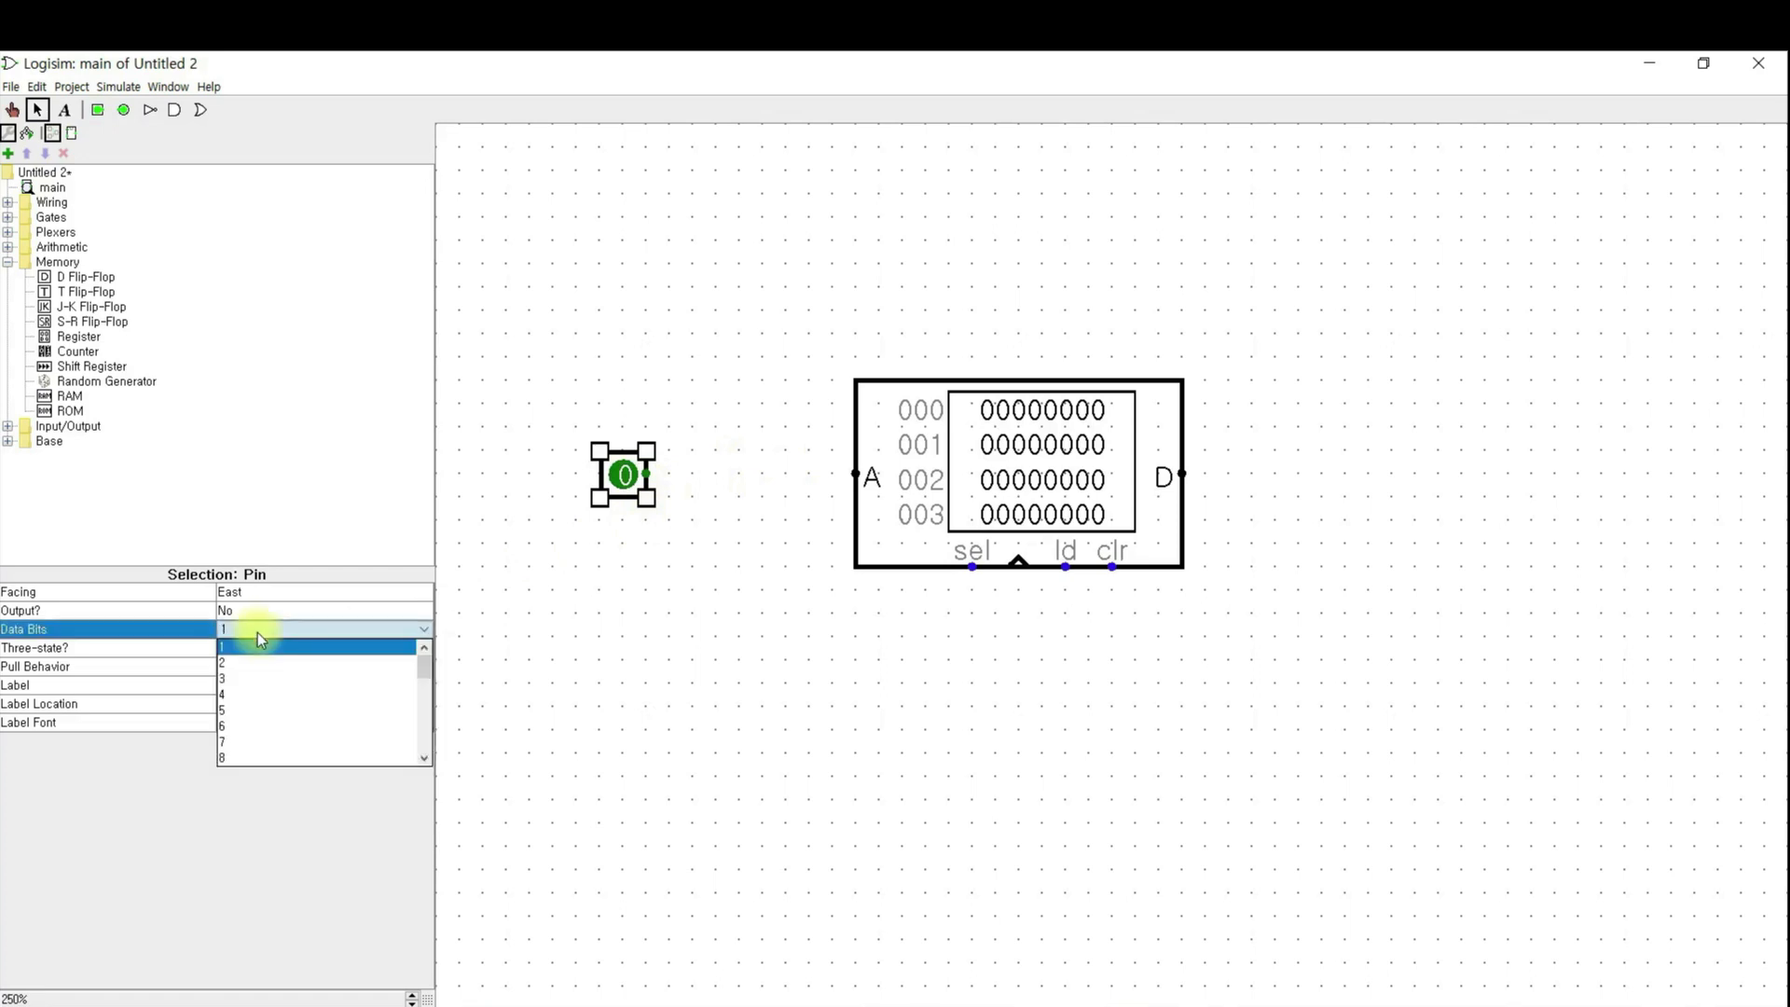
{"action": "scroll", "coordinate": [267, 746], "scroll_direction": "down", "scroll_amount": 1}
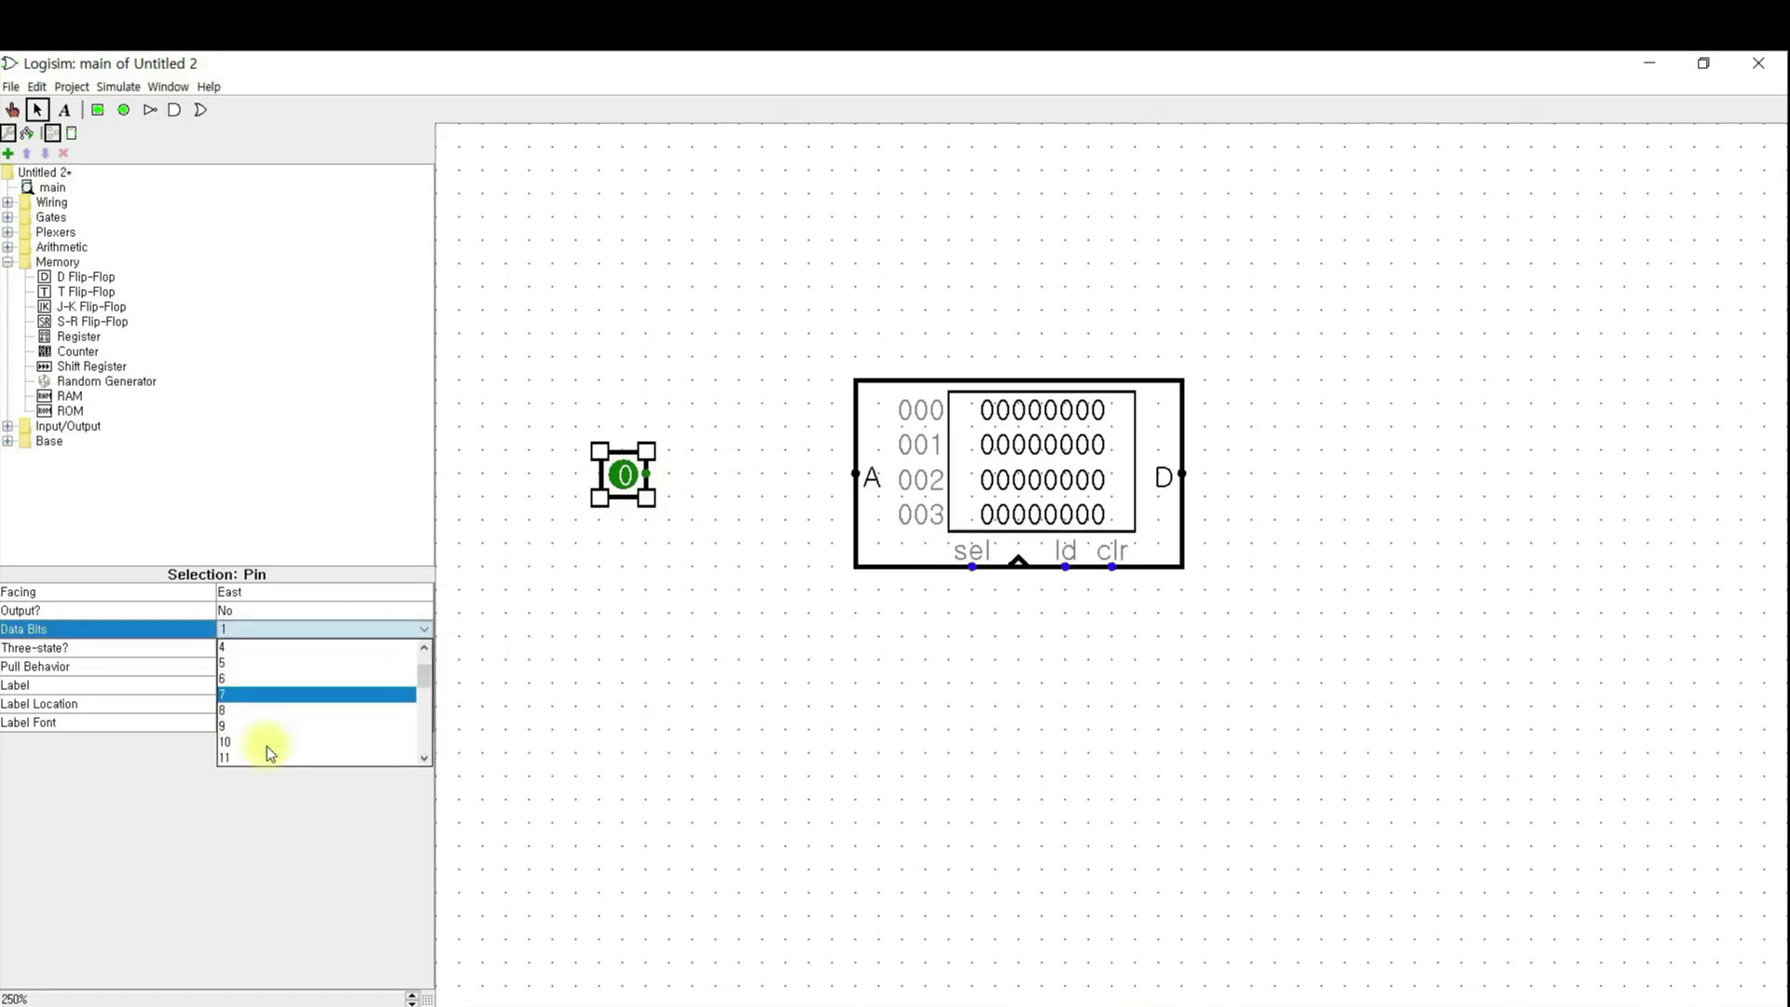
{"action": "left_click", "coordinate": [266, 735]}
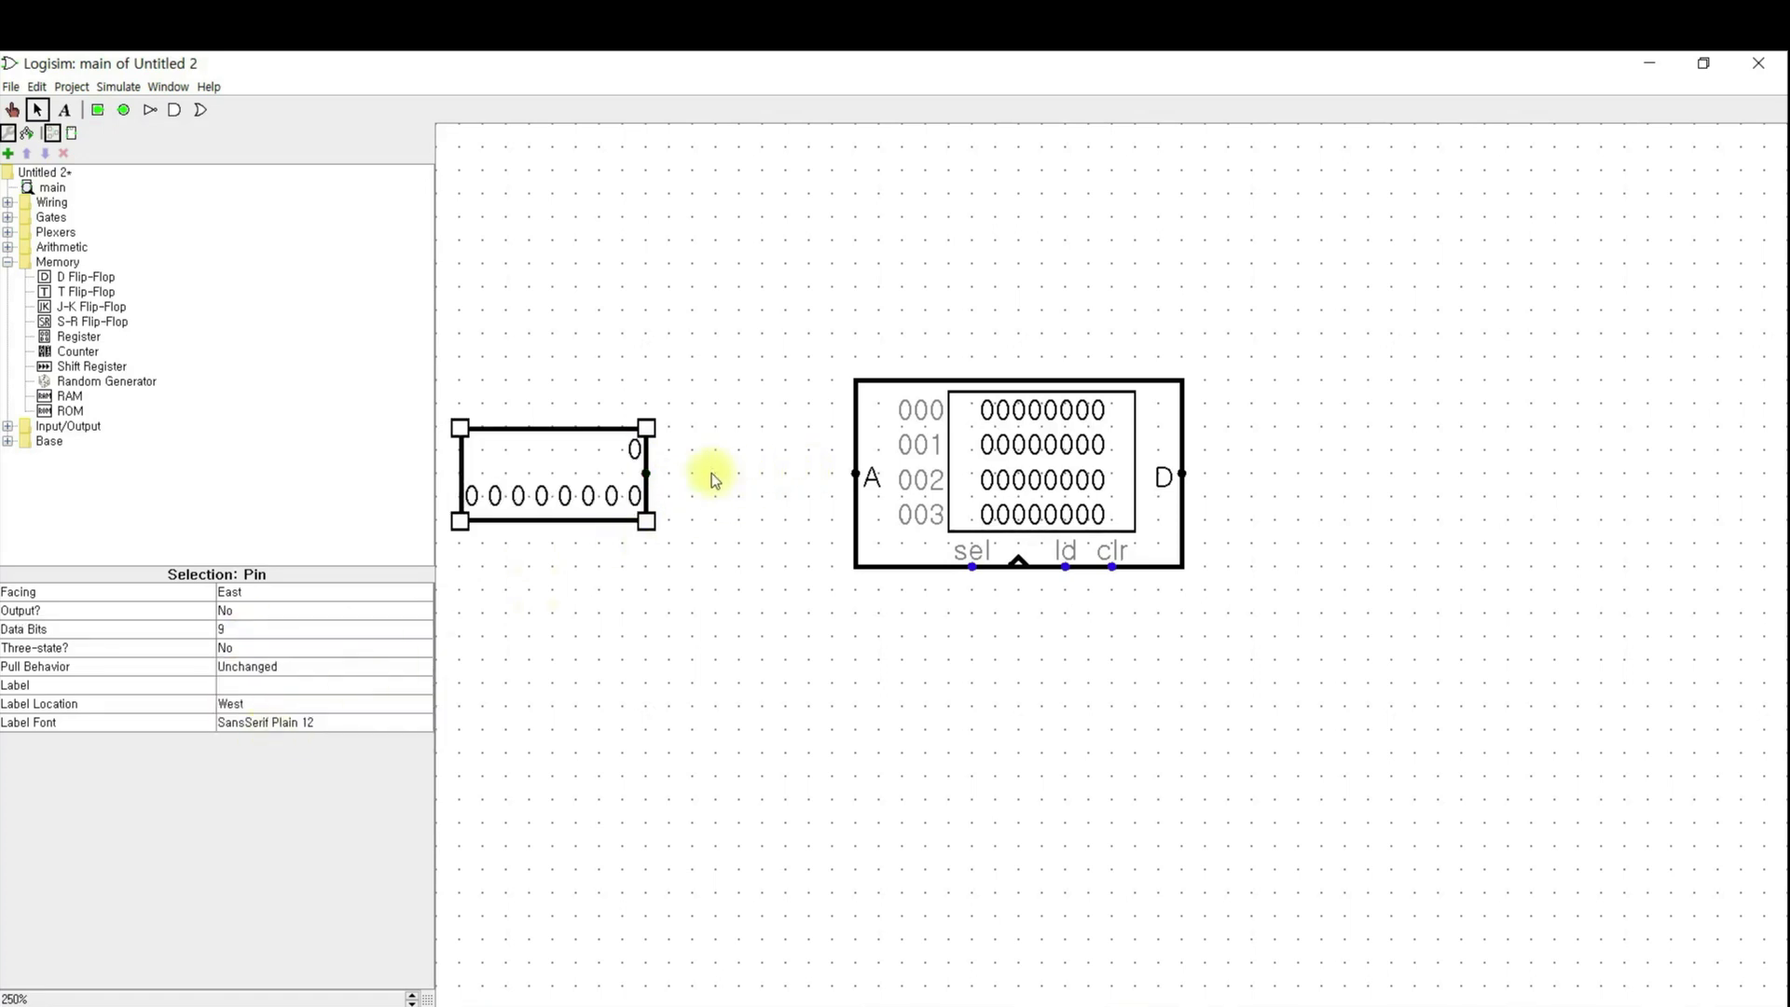
{"action": "left_click_drag", "start_coordinate": [651, 473], "coordinate": [671, 473]}
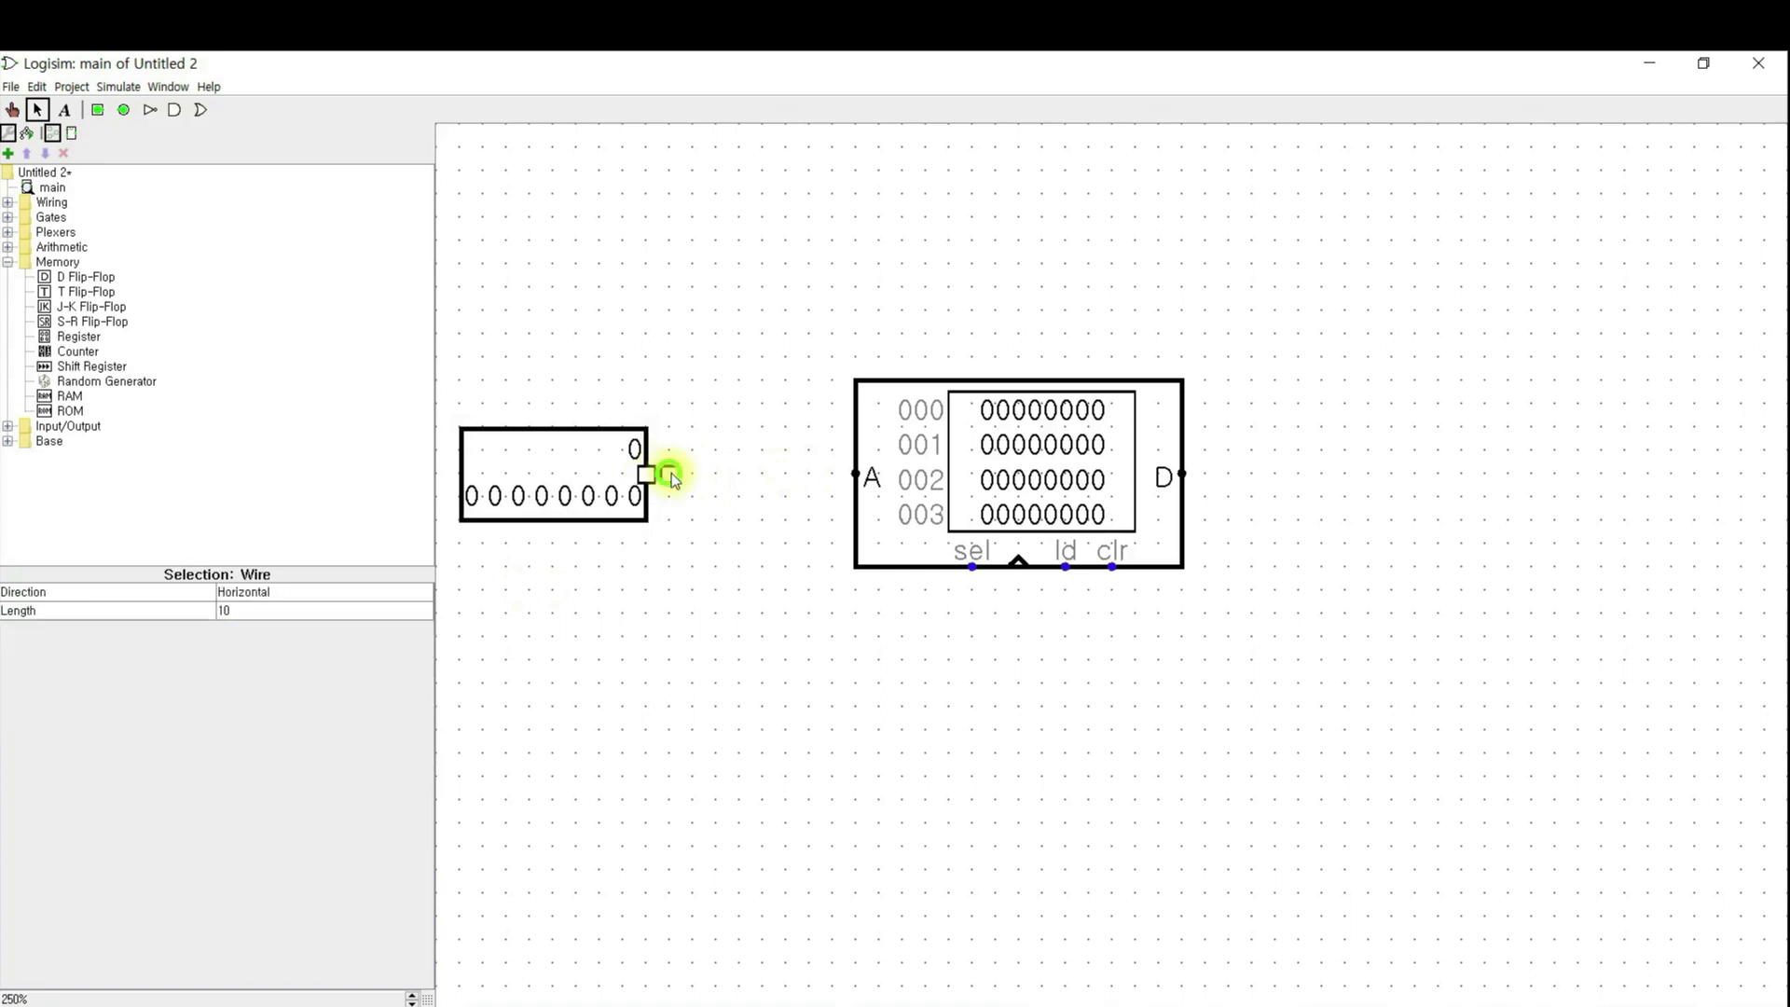
{"action": "left_click", "coordinate": [671, 473]}
- Set the placed RAM's address bit width to 7
{"action": "left_click", "coordinate": [871, 483]}
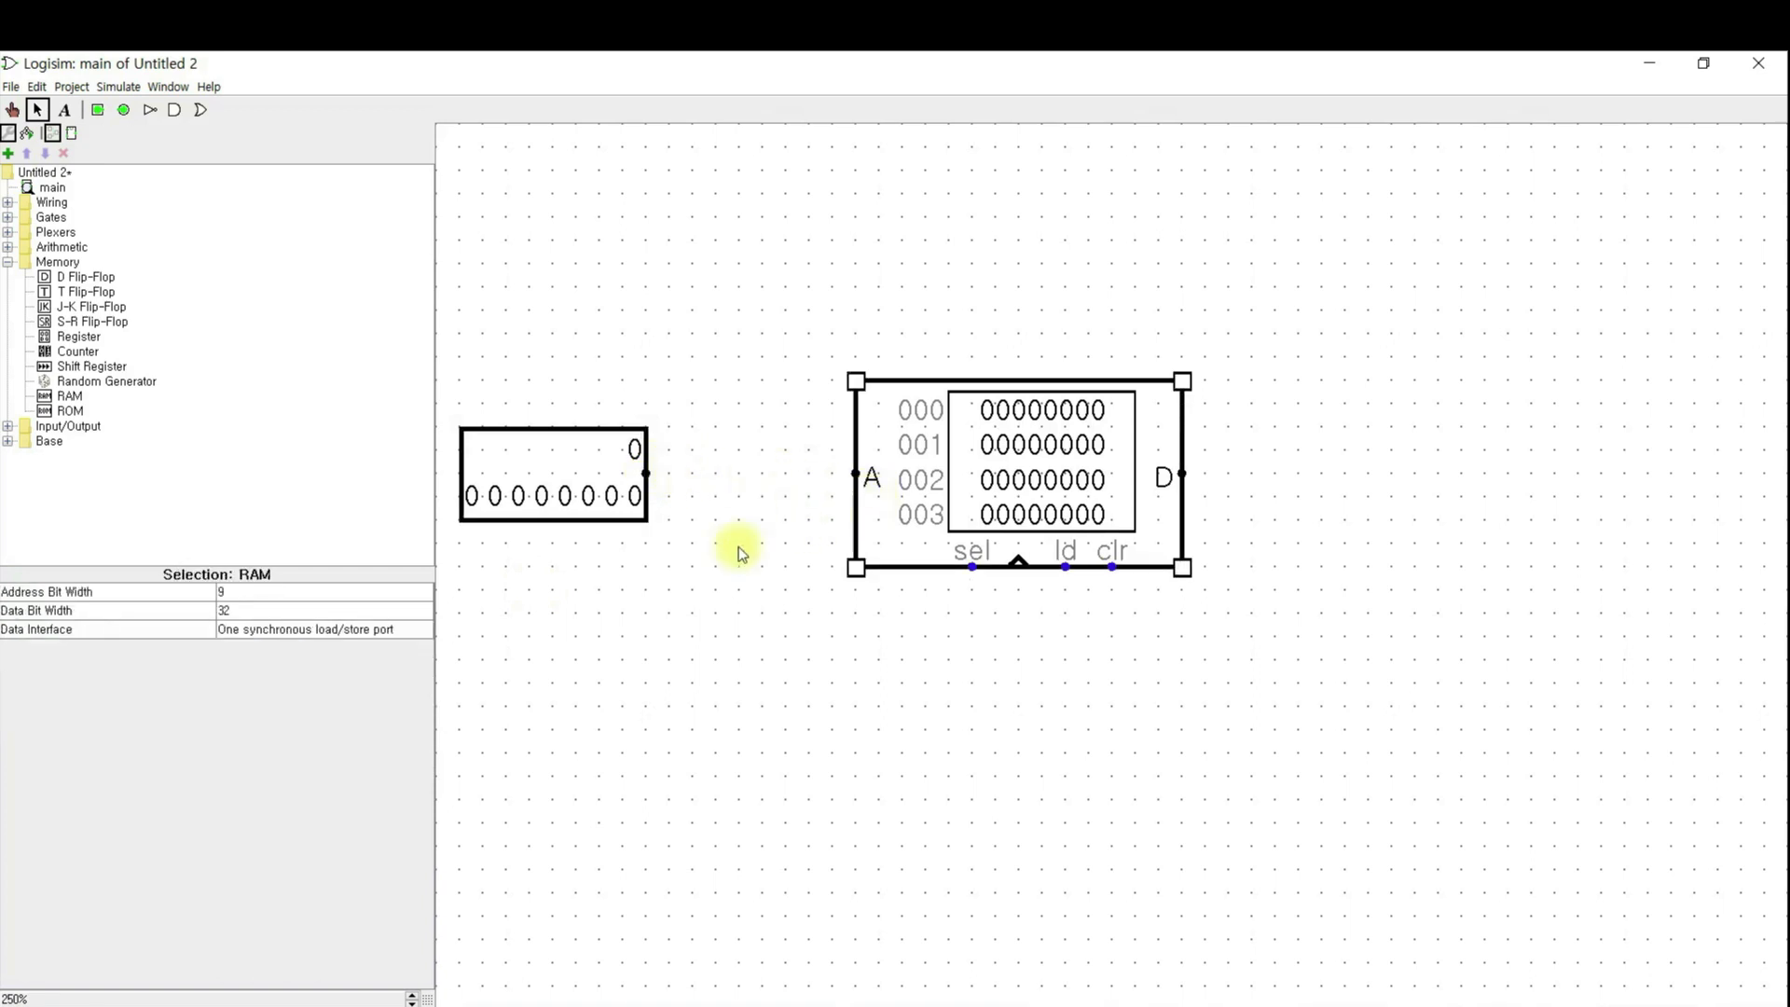
{"action": "left_click", "coordinate": [240, 591]}
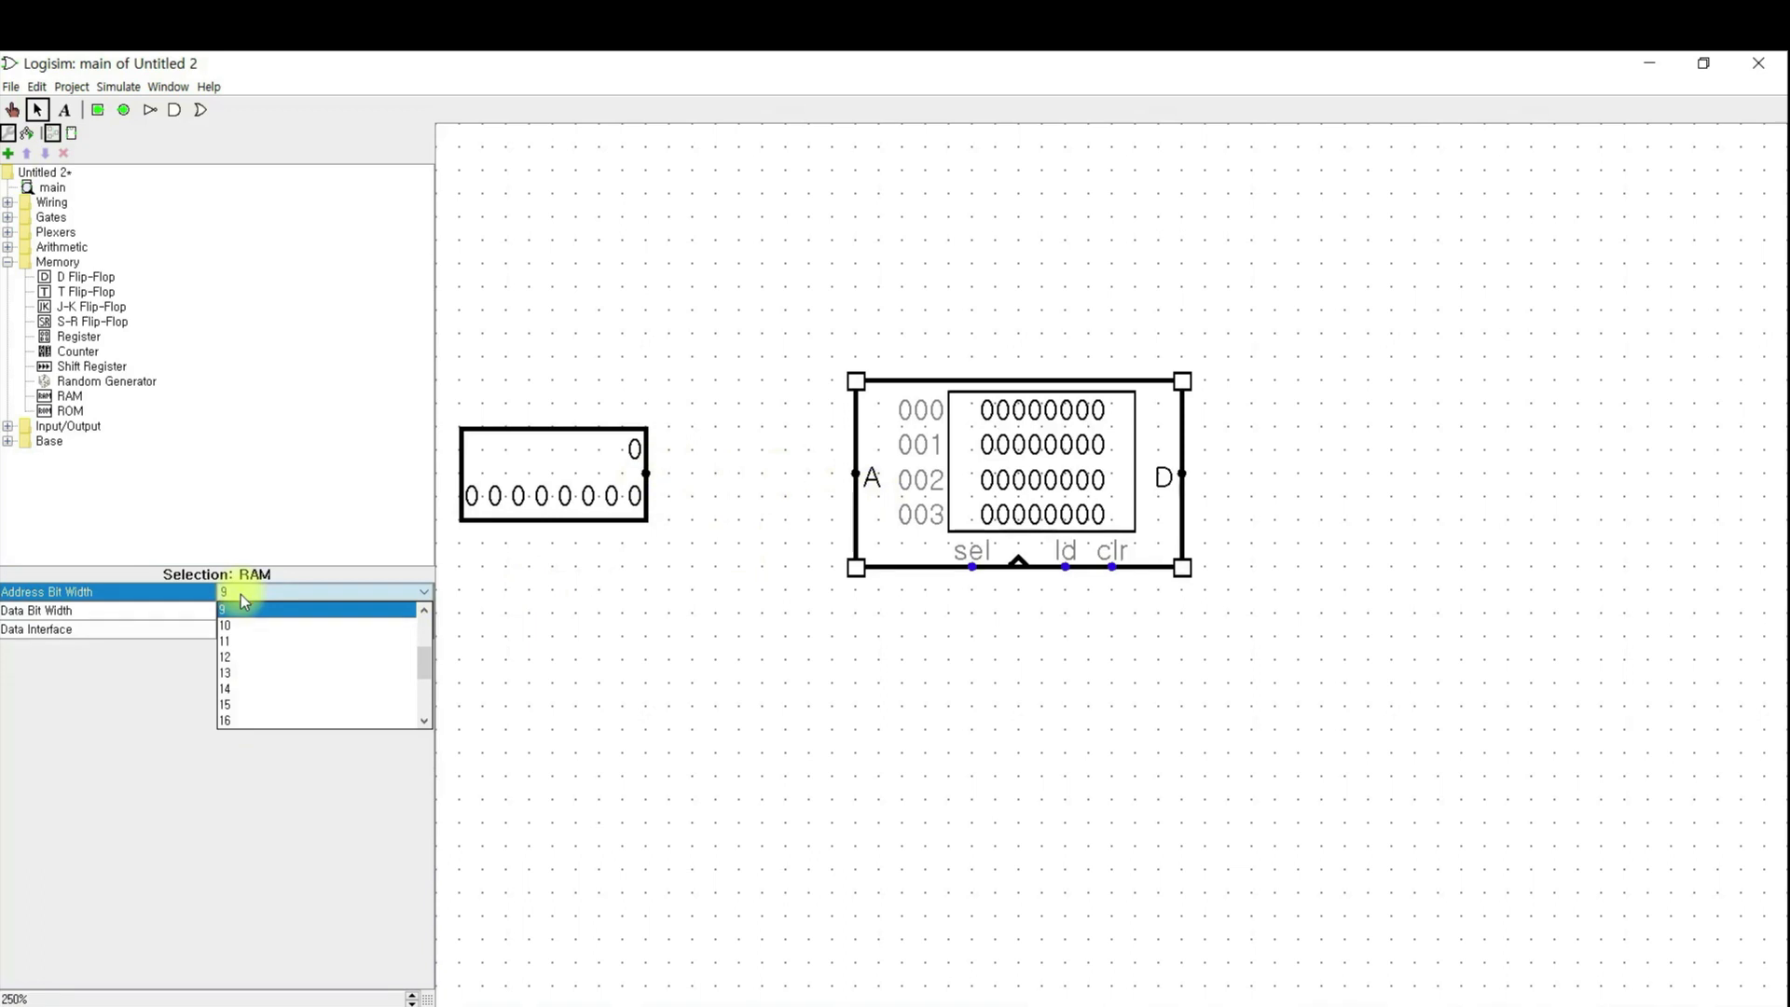
{"action": "scroll", "coordinate": [254, 641], "scroll_direction": "up", "scroll_amount": 1}
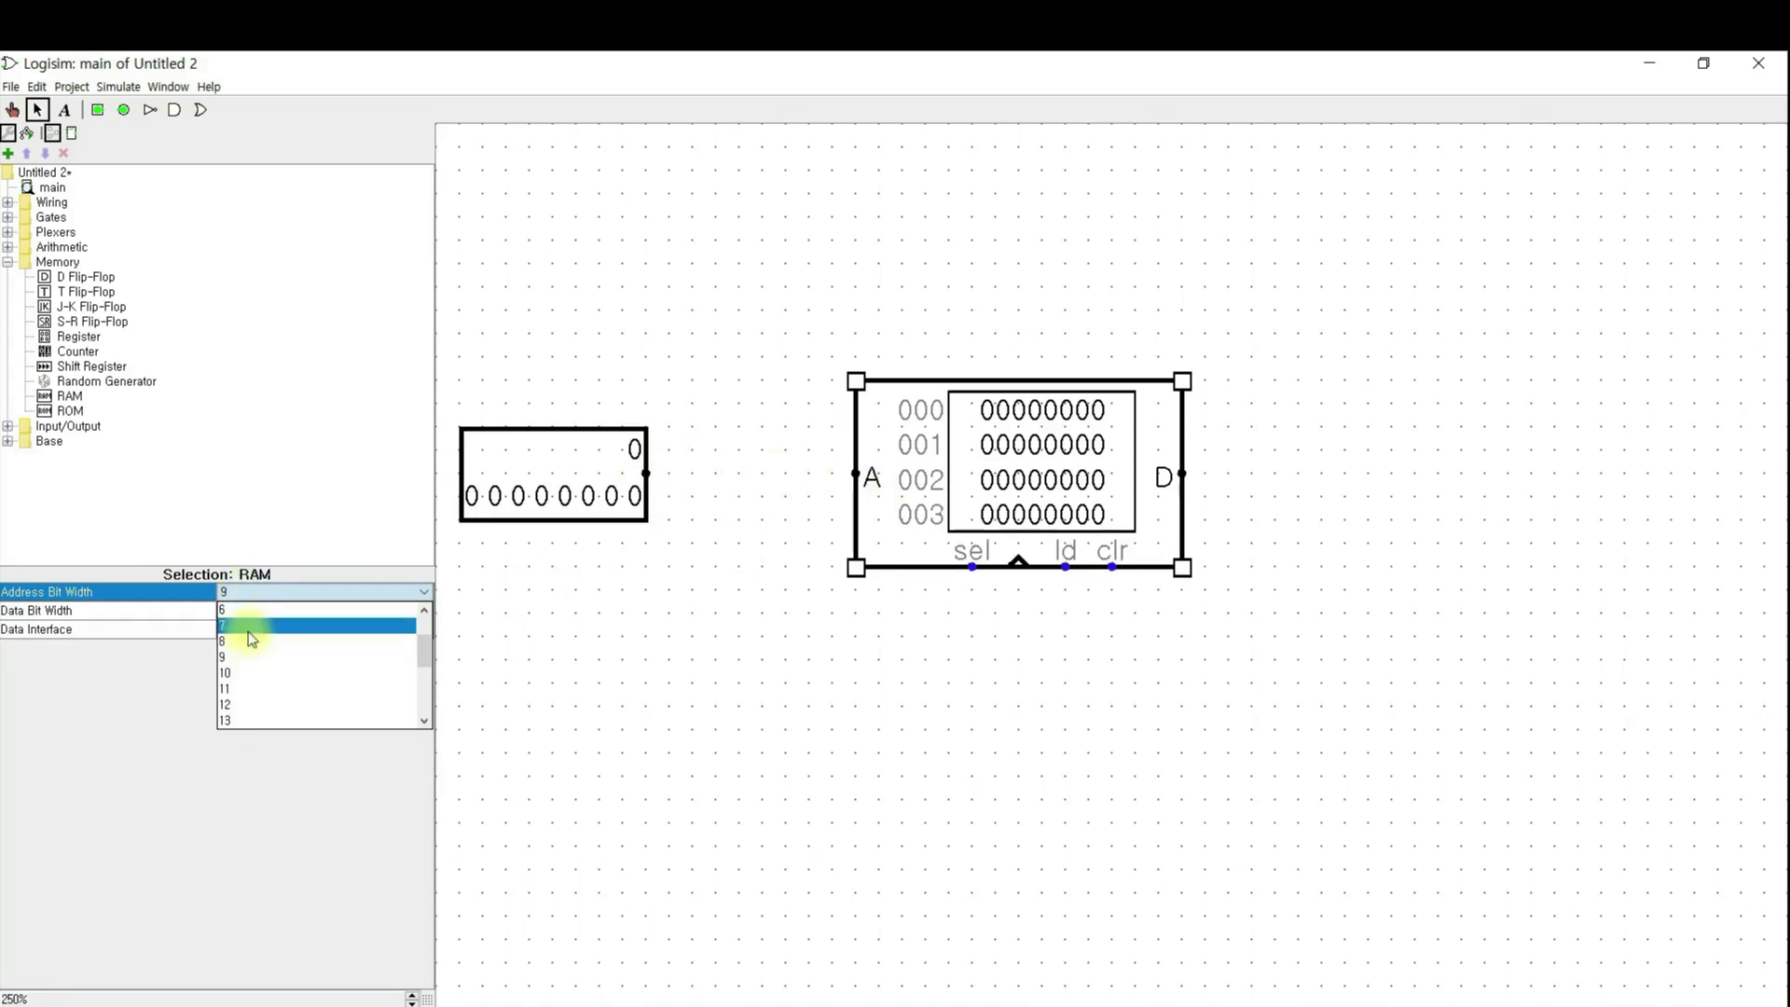
{"action": "left_click", "coordinate": [248, 630]}
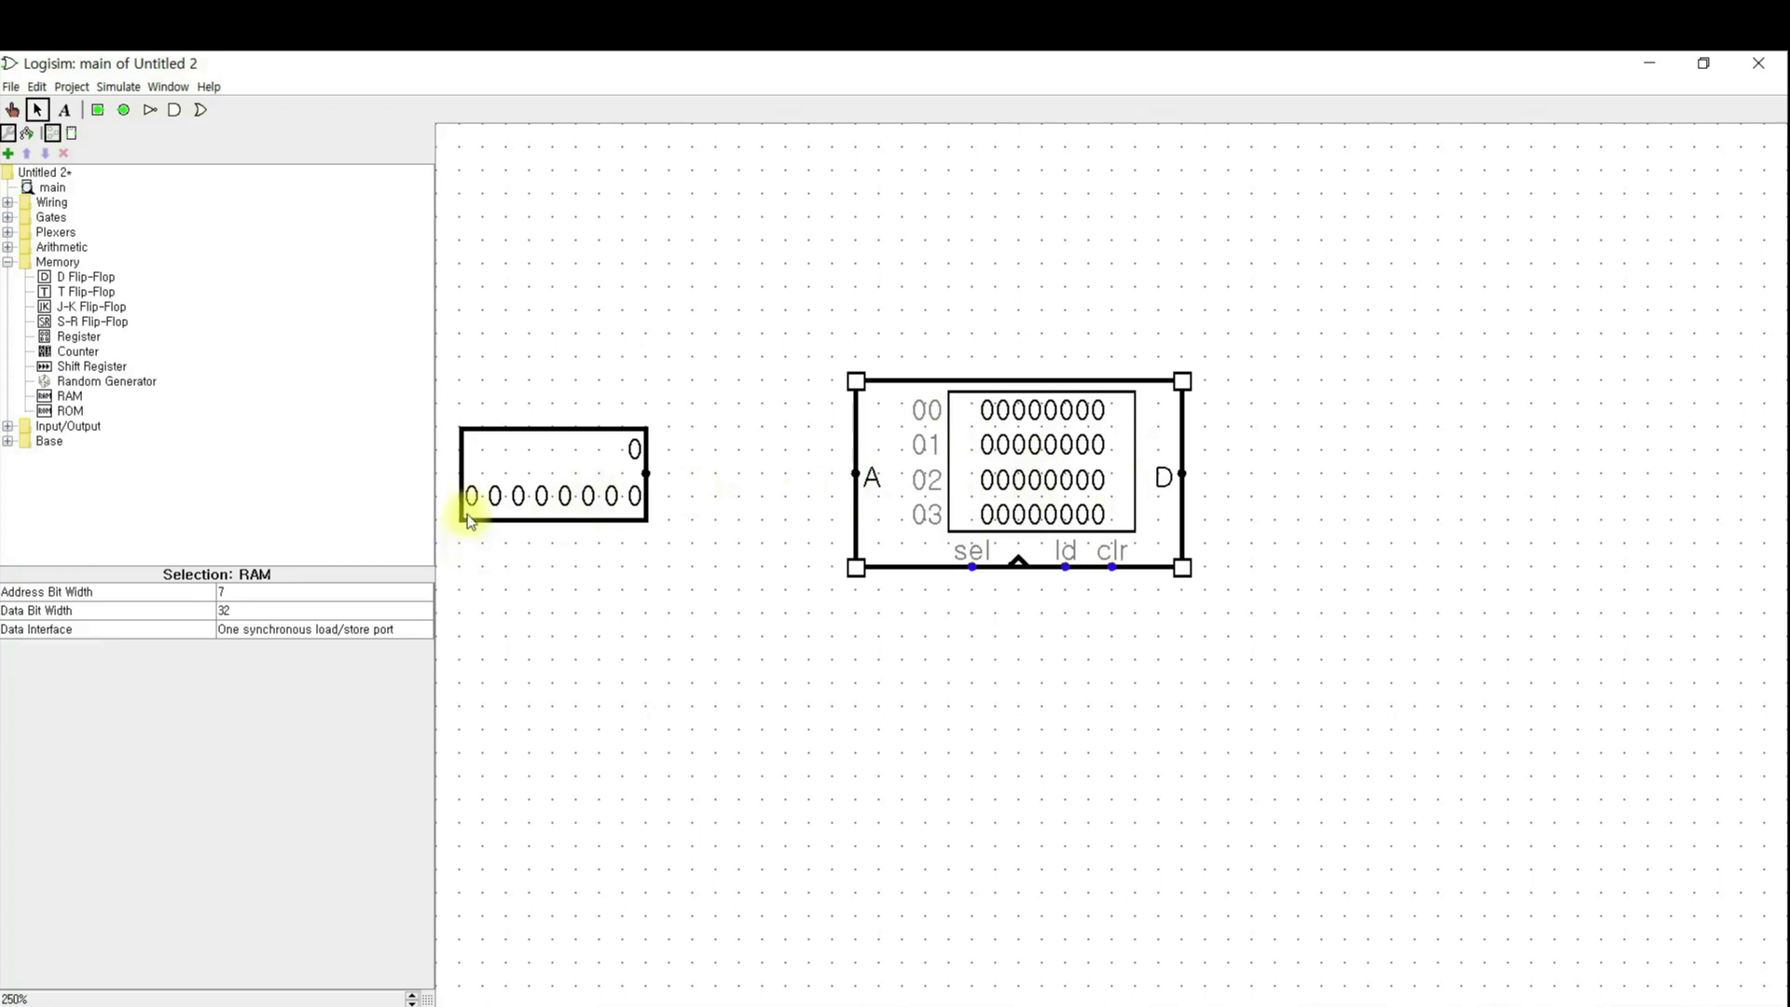
- Move the RAM about two grid dots farther right of the pin and delete the trial wire drawn from the pin's output
{"action": "left_click", "coordinate": [559, 460]}
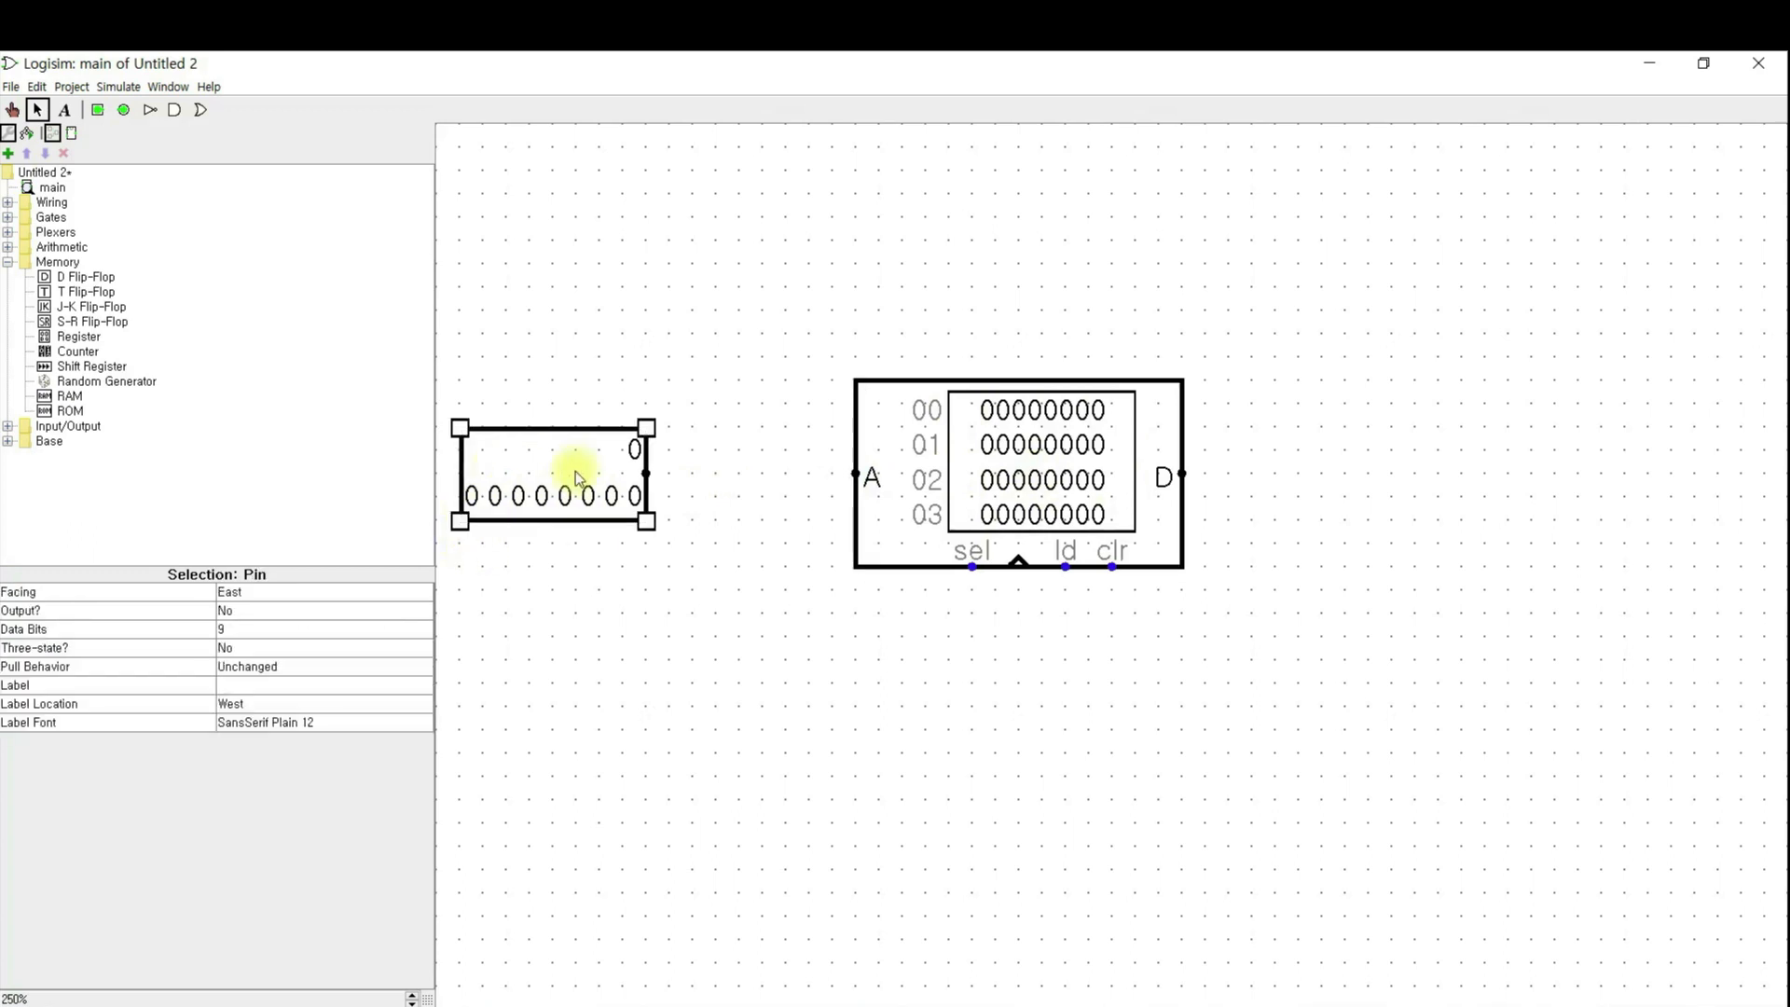
{"action": "left_click_drag", "start_coordinate": [643, 475], "coordinate": [765, 473]}
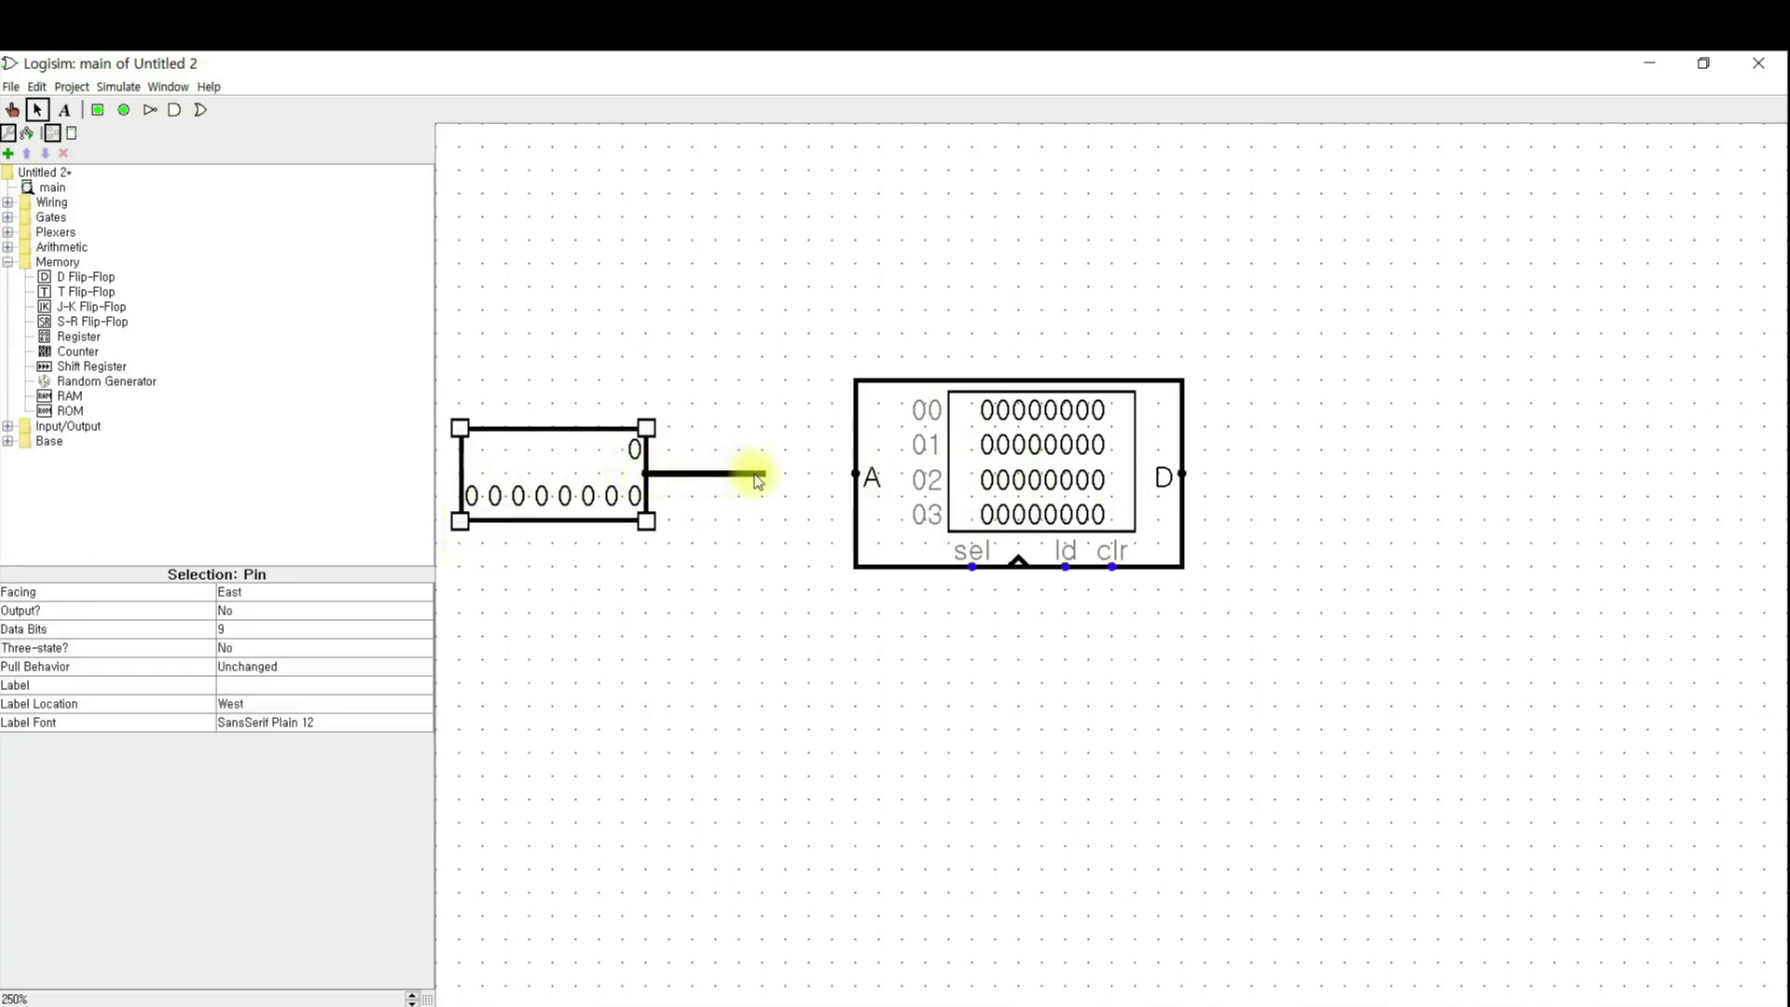
{"action": "left_click", "coordinate": [1166, 504]}
{"action": "left_click_drag", "start_coordinate": [1166, 503], "coordinate": [1212, 504]}
{"action": "left_click", "coordinate": [725, 579]}
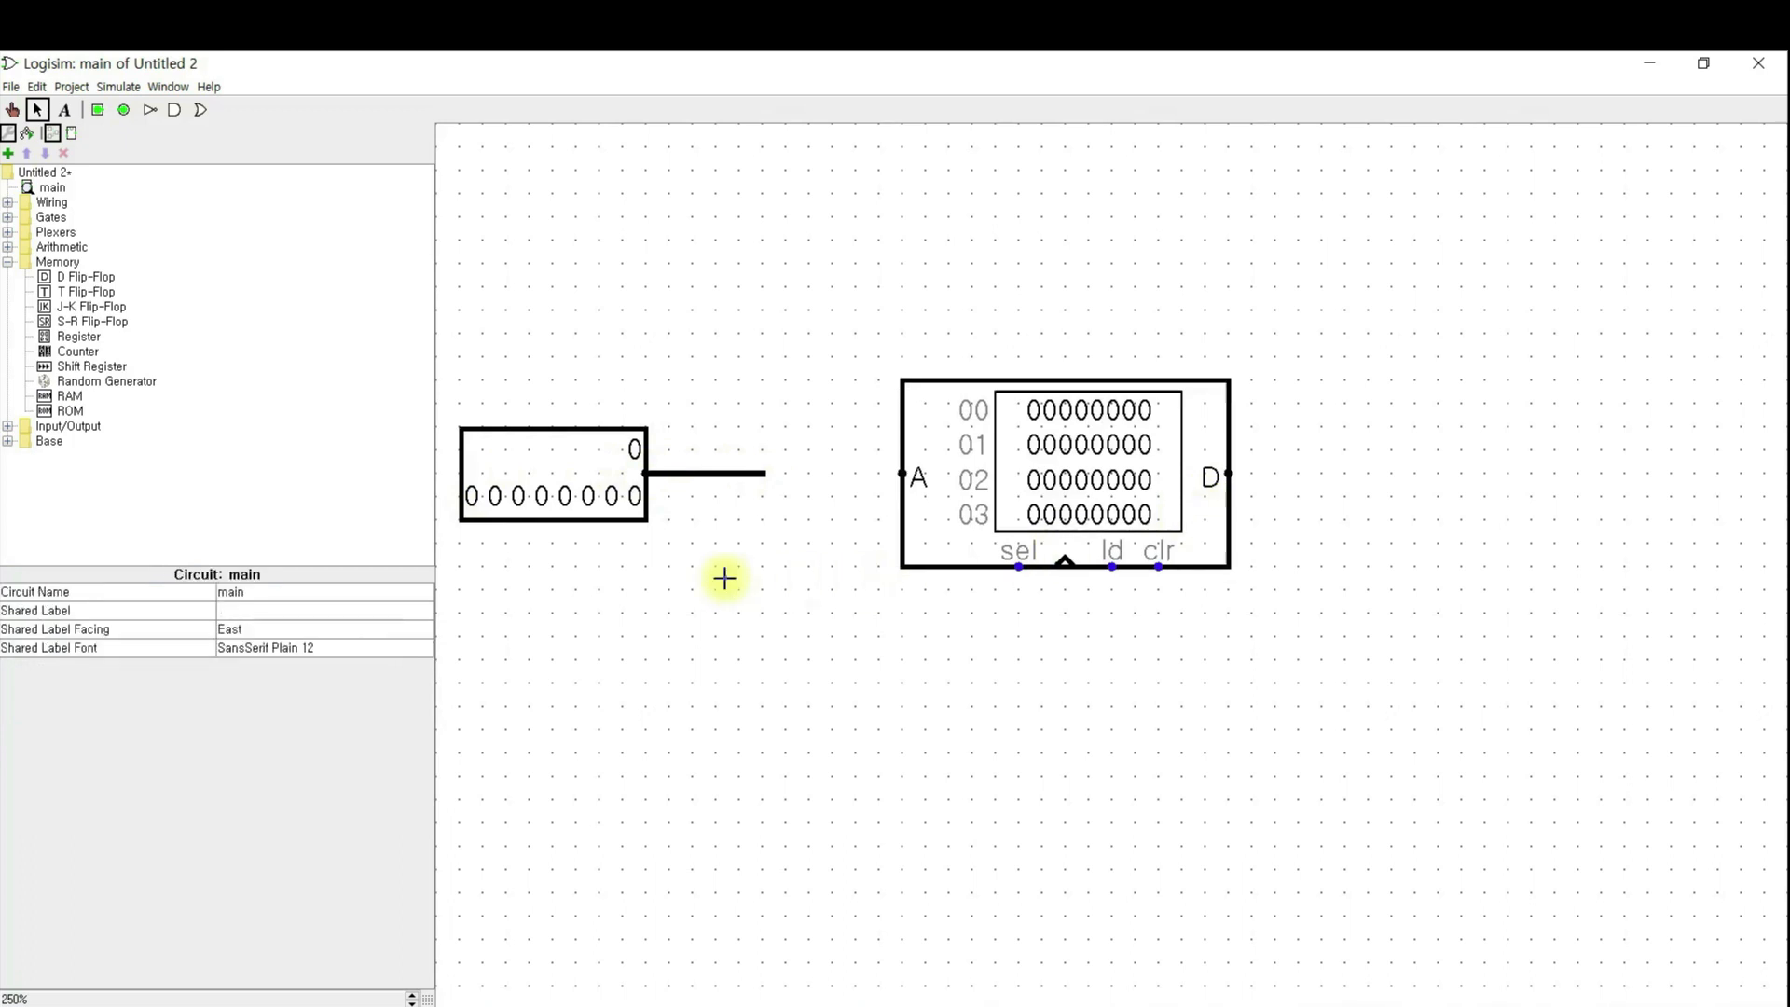
{"action": "left_click", "coordinate": [746, 482]}
{"action": "key", "text": "Delete"}
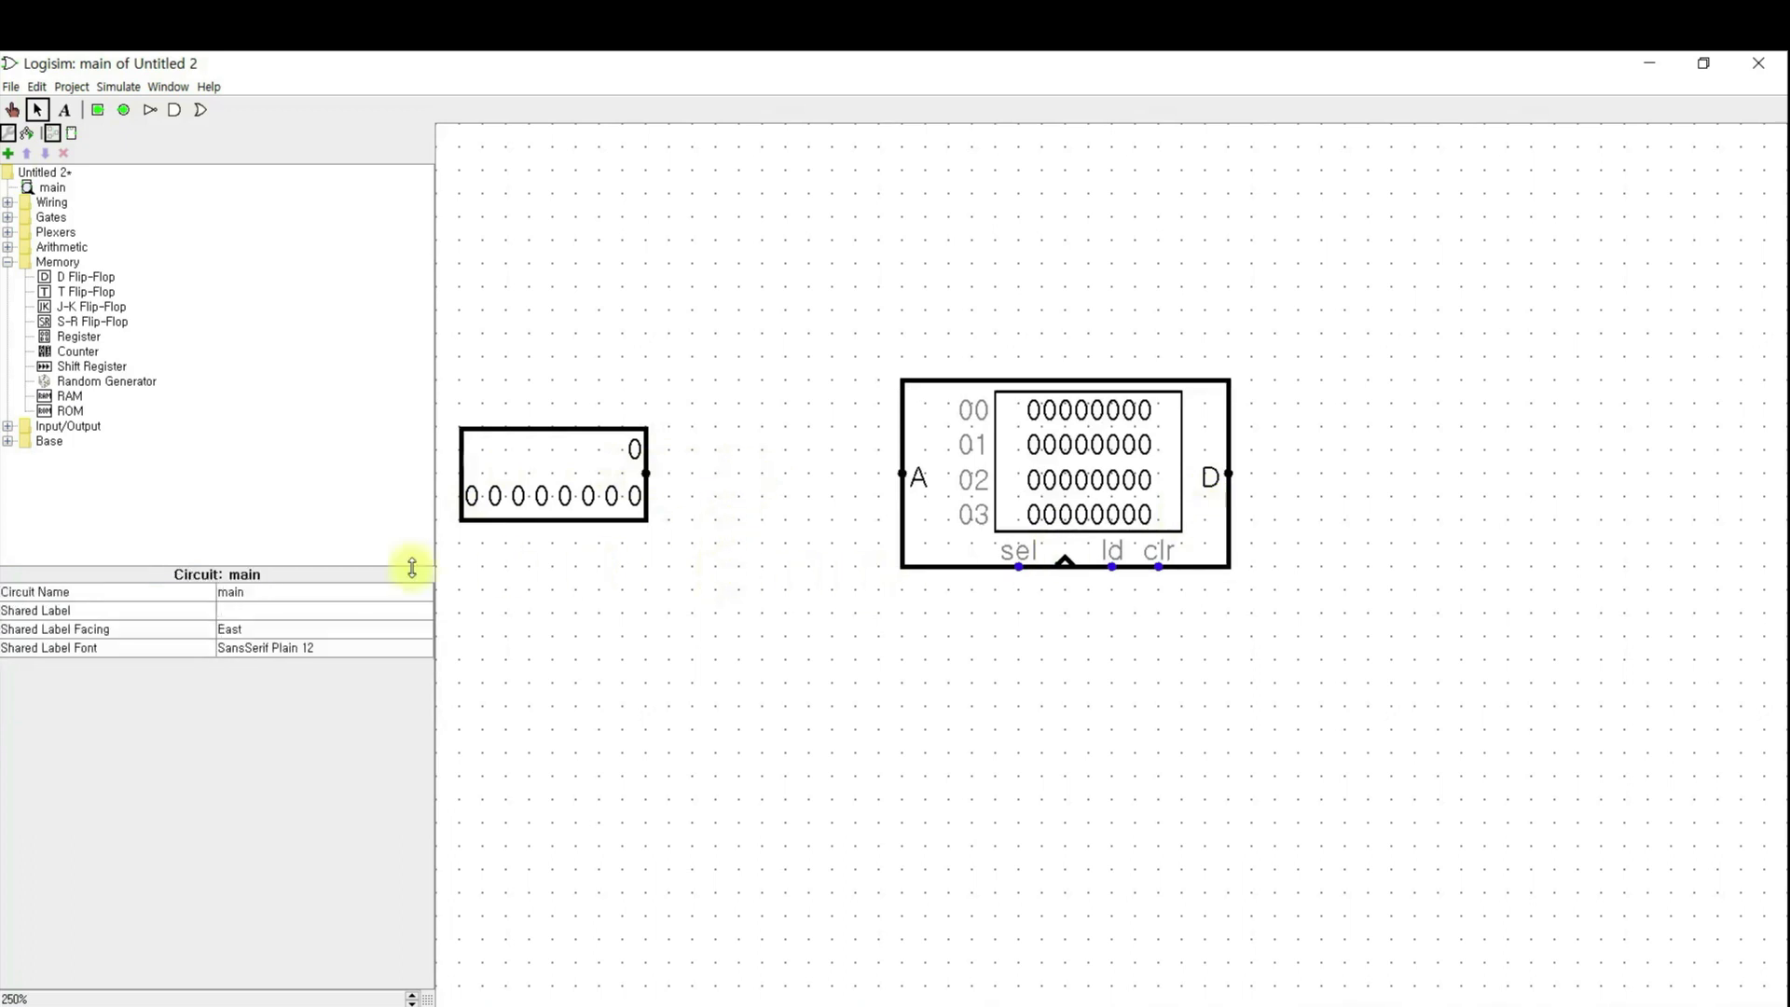
- Choose the Splitter component for placement and set its input bit width to 9
{"action": "left_click", "coordinate": [7, 202]}
{"action": "left_click", "coordinate": [73, 218]}
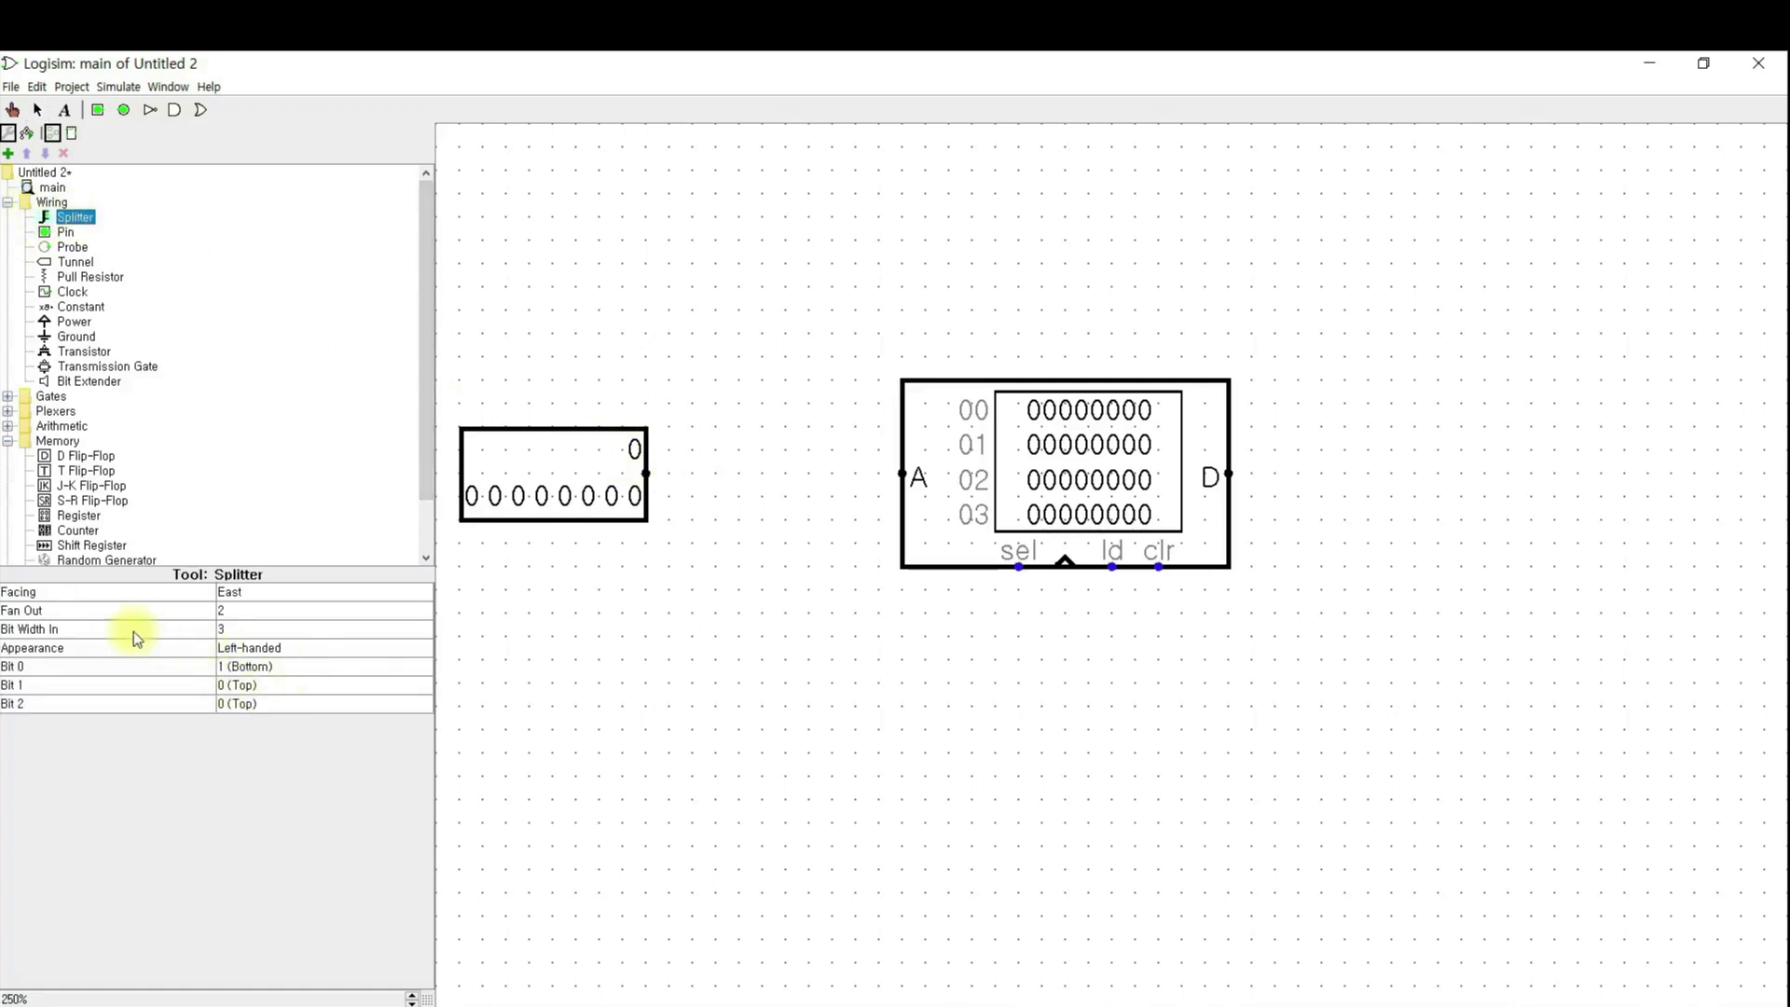
{"action": "left_click", "coordinate": [252, 630]}
{"action": "scroll", "coordinate": [258, 671], "scroll_direction": "down", "scroll_amount": 1}
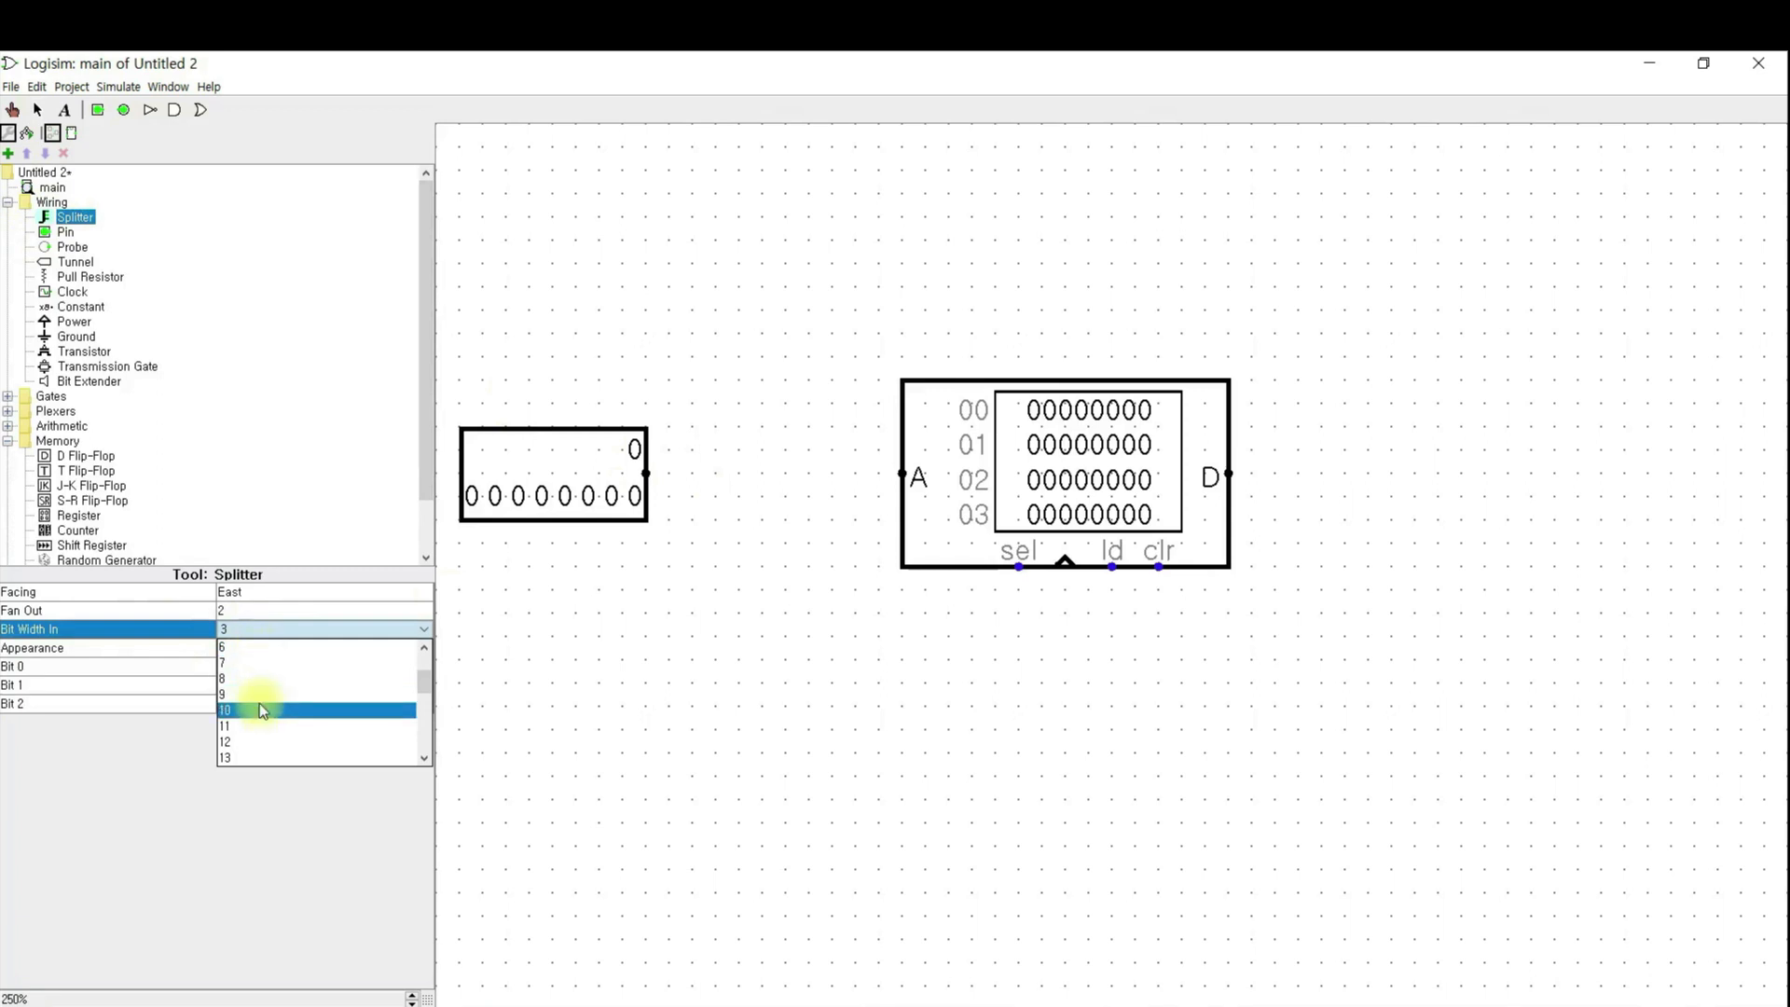
{"action": "left_click", "coordinate": [259, 695]}
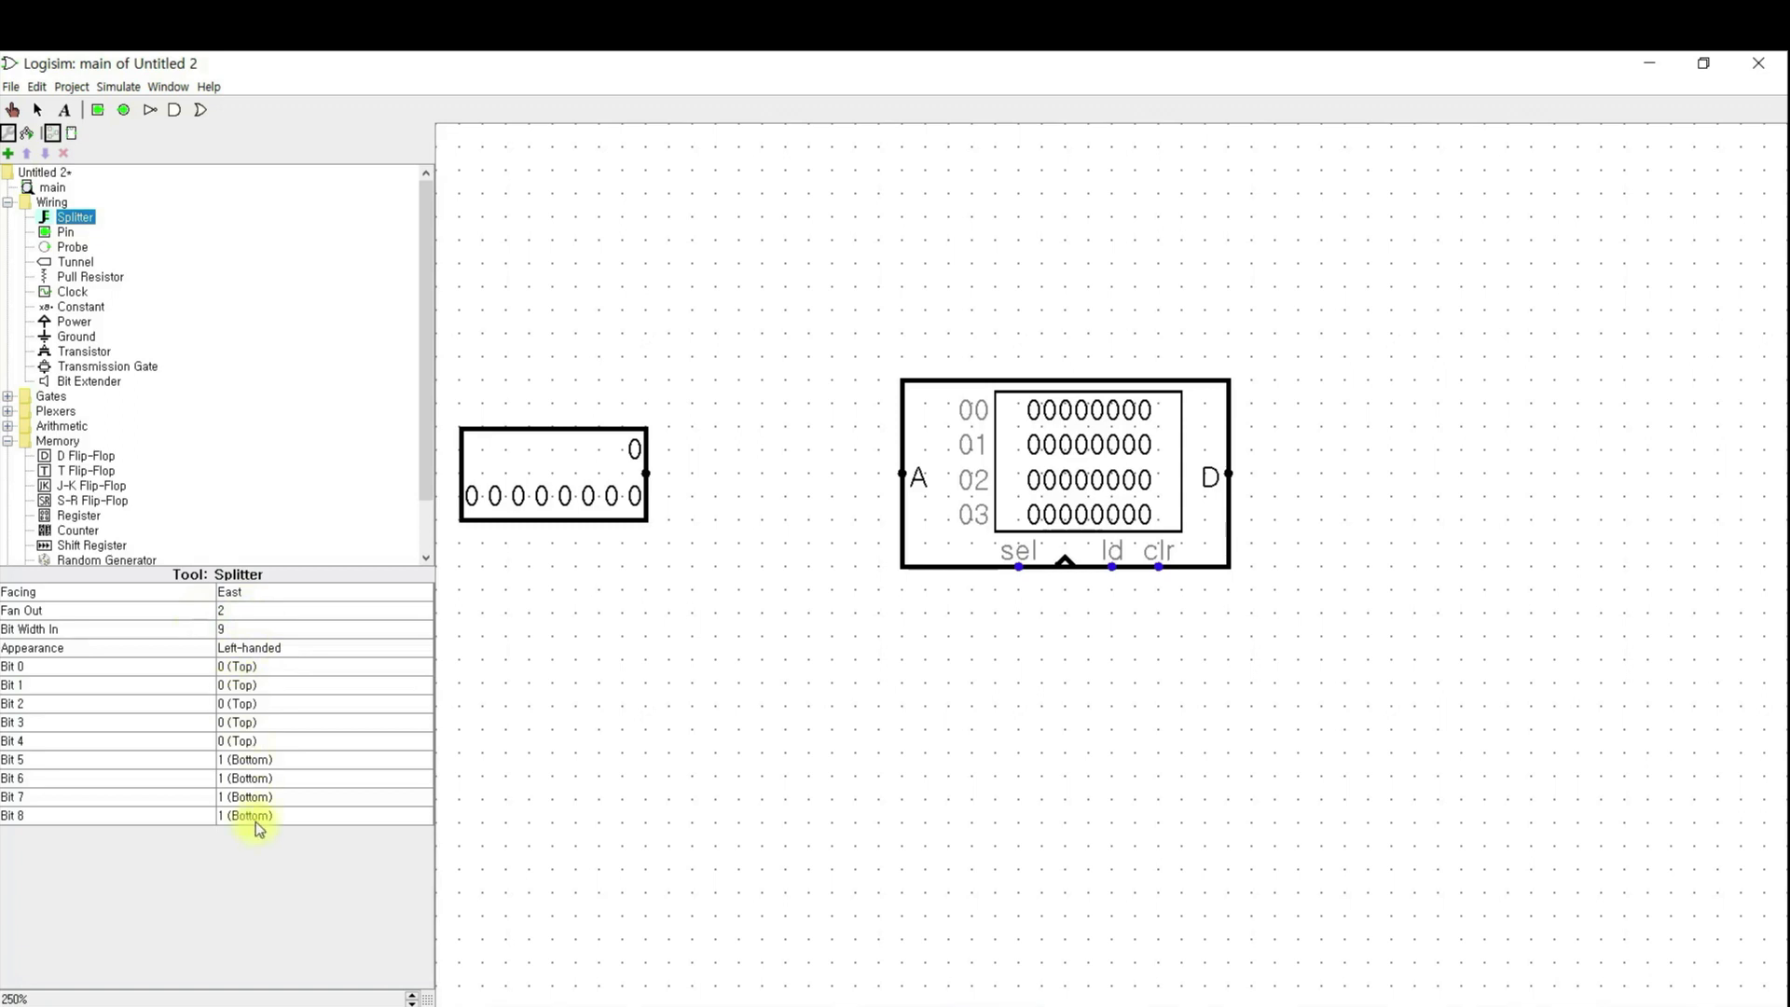
- Assign splitter bits 0 and 1 to output 1 (Bottom) and bits 5 through 8 to output 0 (Top)
{"action": "left_click", "coordinate": [248, 668]}
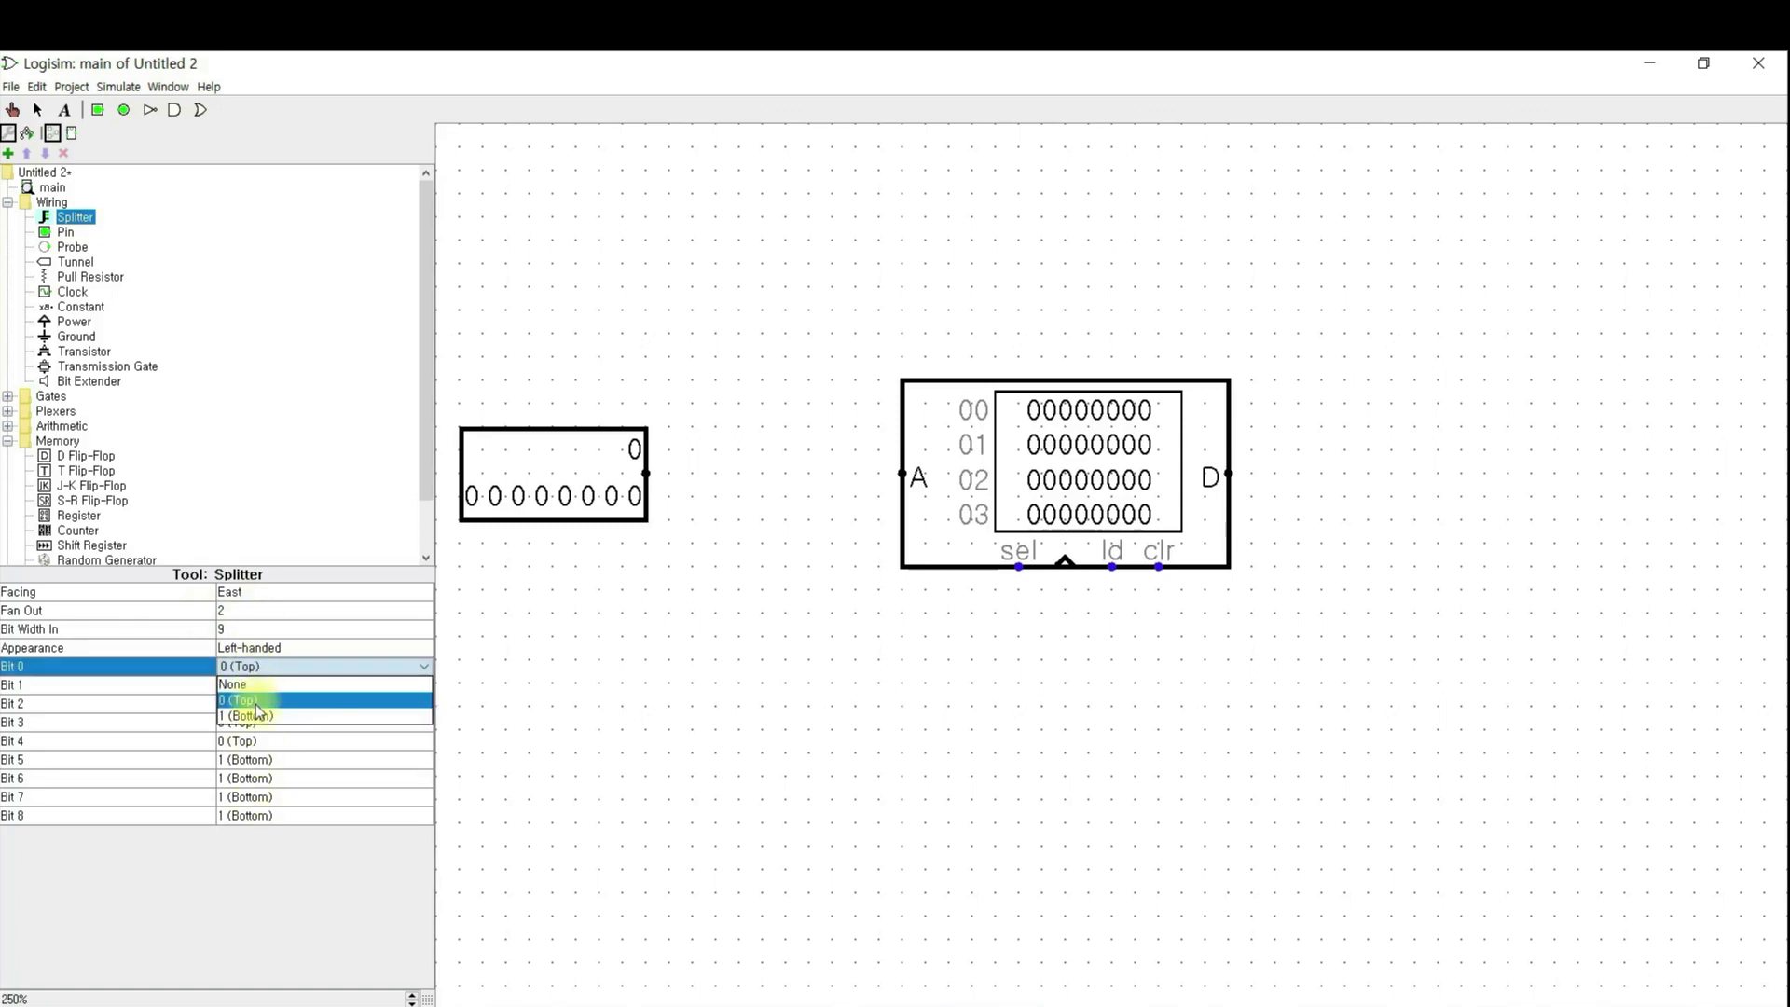
{"action": "left_click", "coordinate": [257, 716]}
{"action": "left_click", "coordinate": [254, 685]}
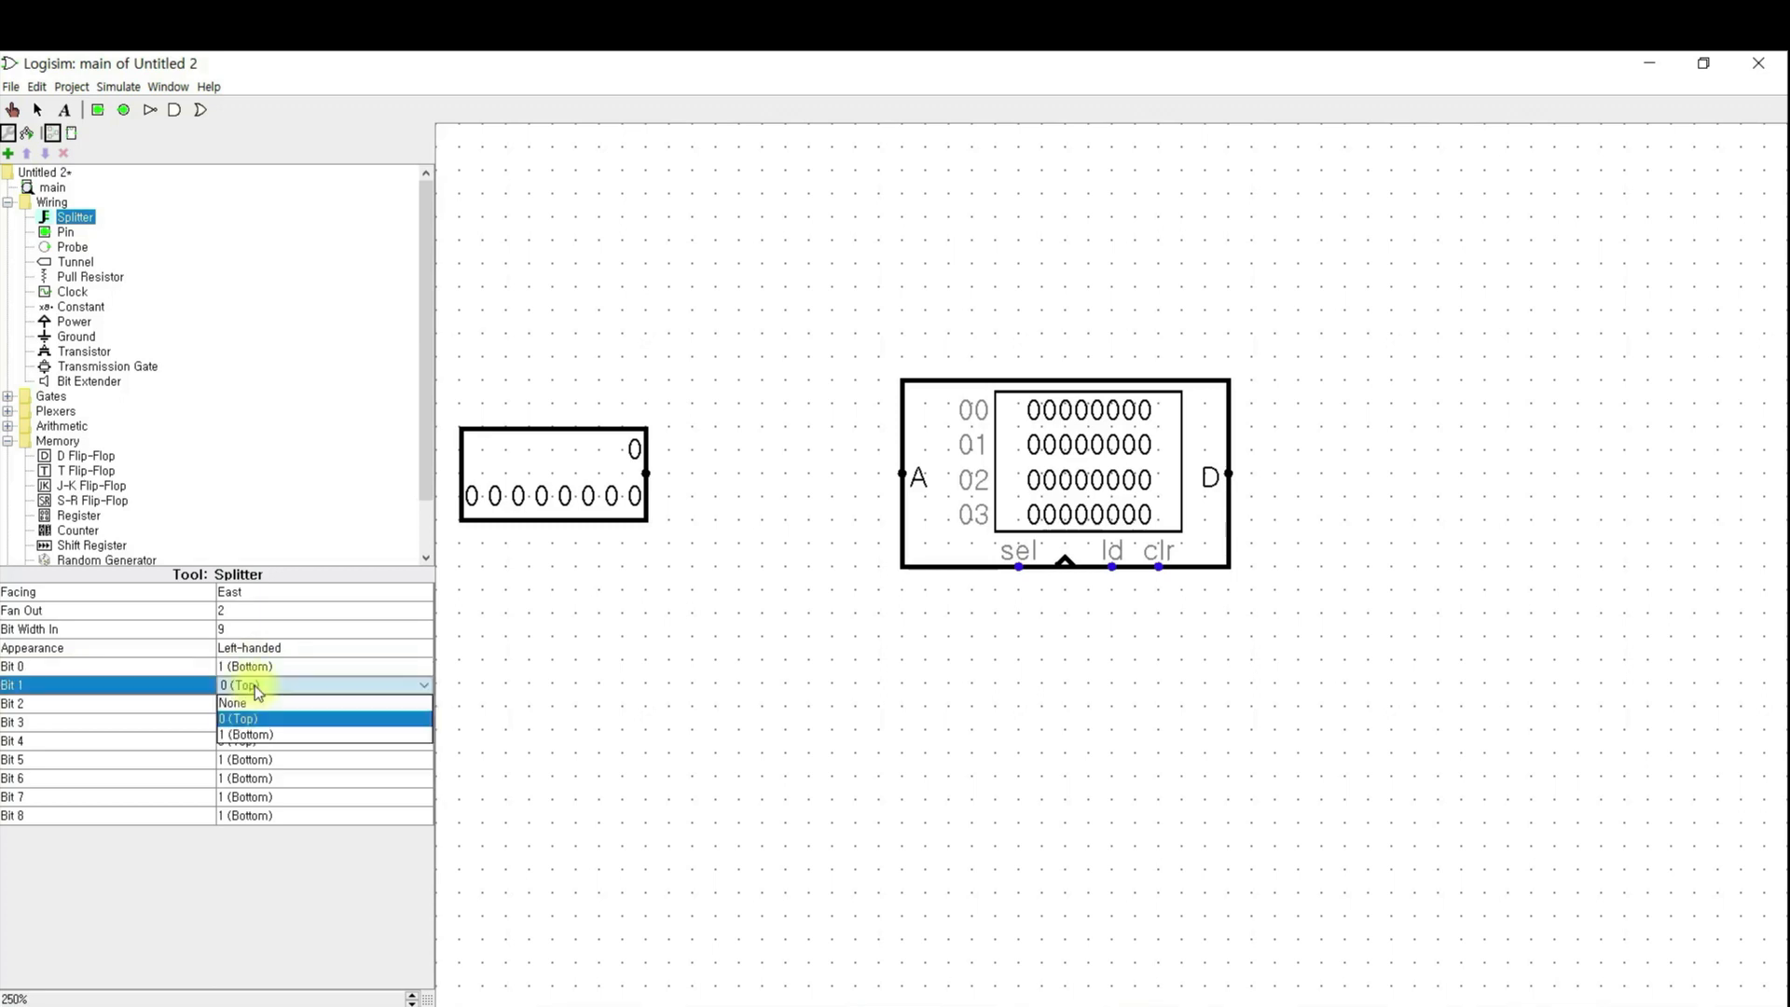
{"action": "left_click", "coordinate": [259, 736]}
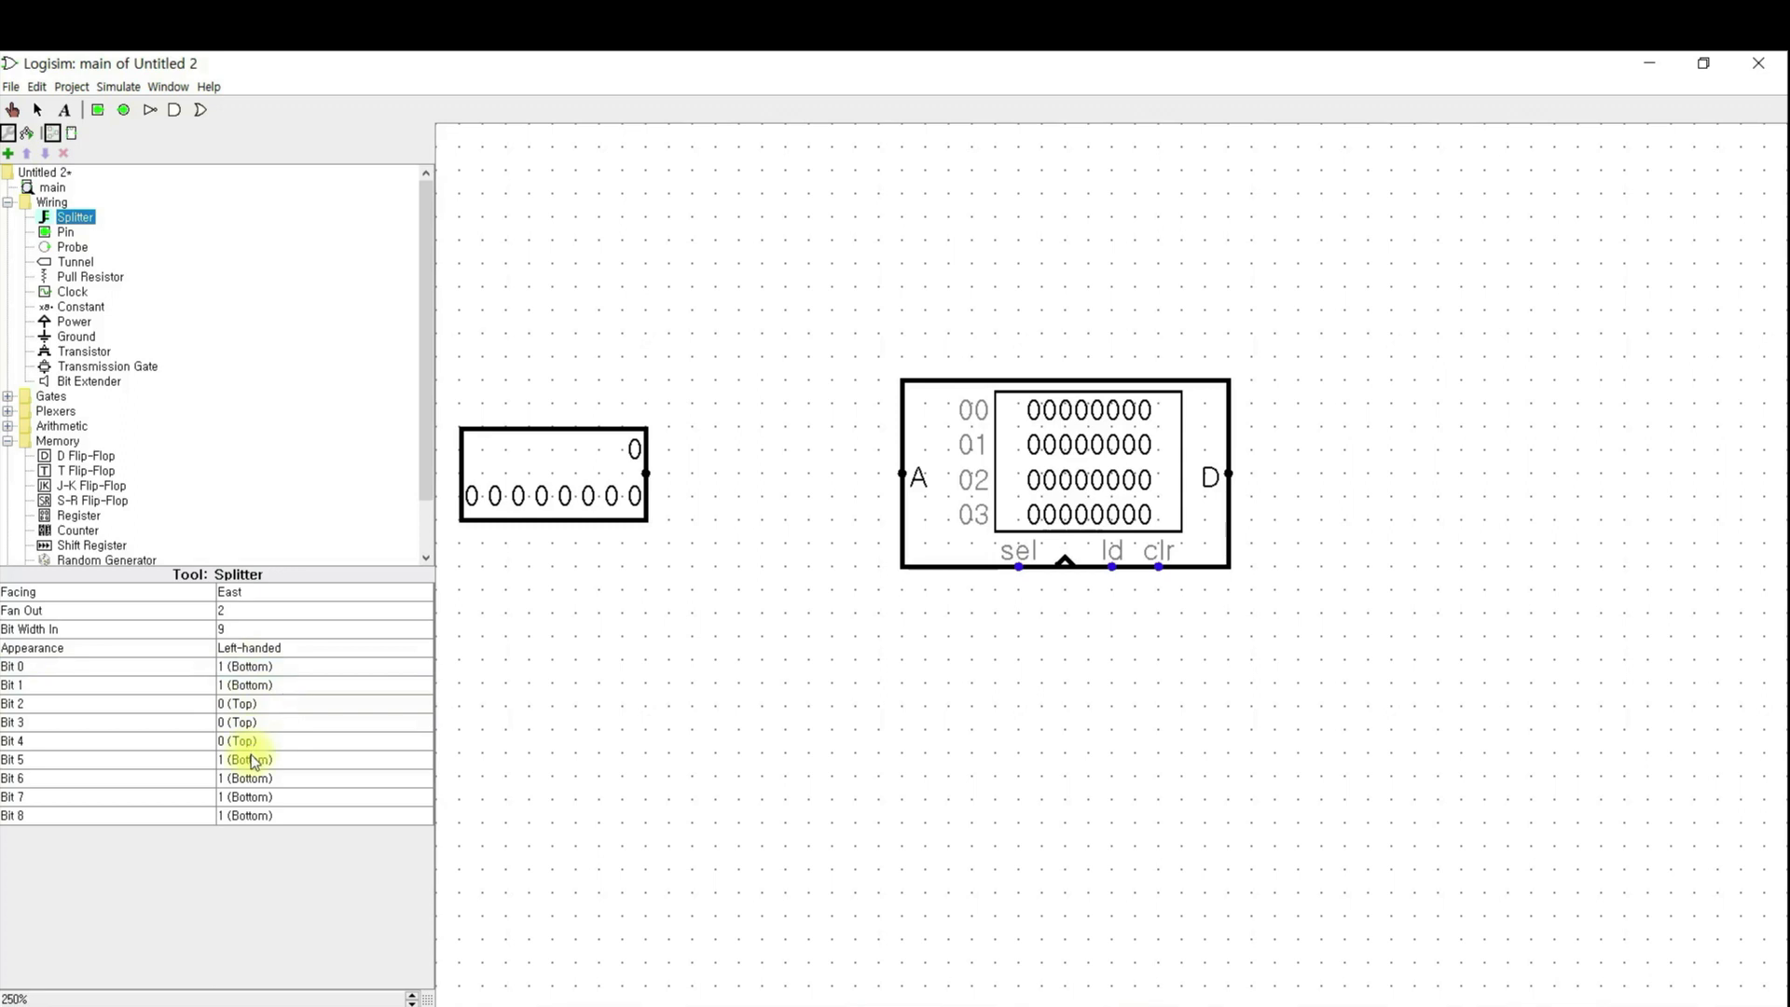
{"action": "left_click", "coordinate": [252, 764]}
{"action": "left_click", "coordinate": [244, 793]}
{"action": "left_click", "coordinate": [252, 779]}
{"action": "left_click", "coordinate": [261, 813]}
{"action": "left_click", "coordinate": [249, 798]}
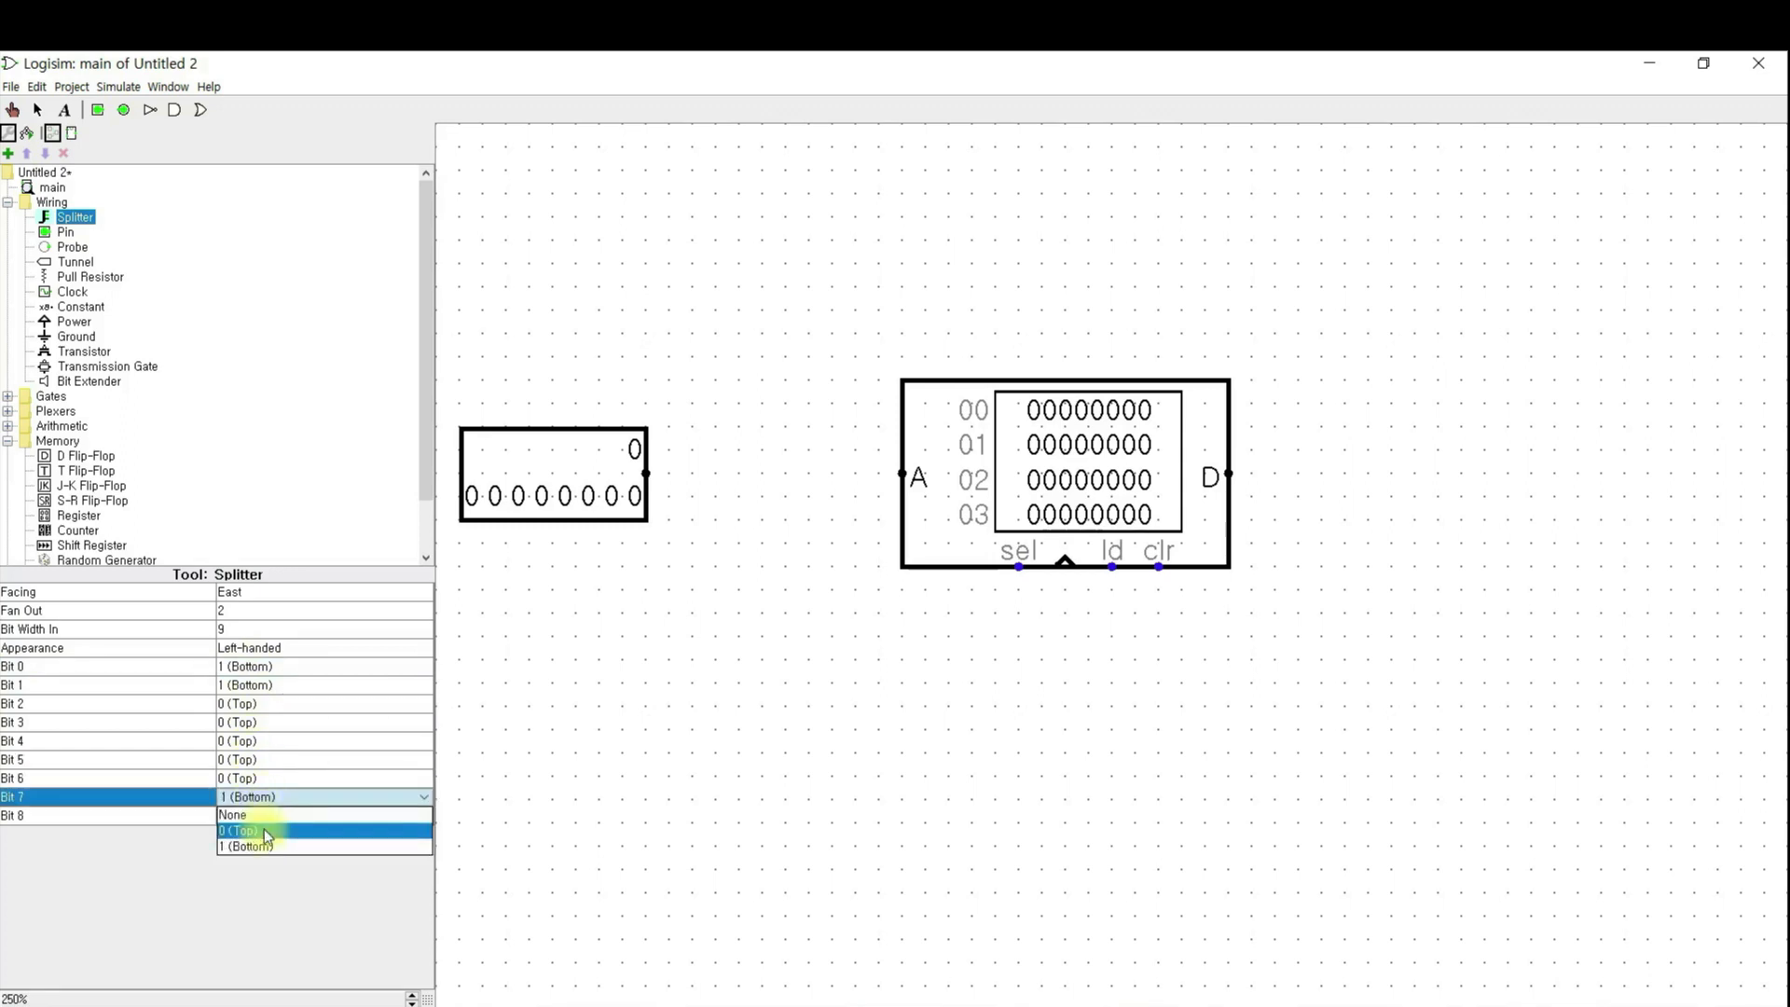
{"action": "left_click", "coordinate": [266, 831]}
{"action": "left_click", "coordinate": [268, 816]}
{"action": "left_click", "coordinate": [261, 849]}
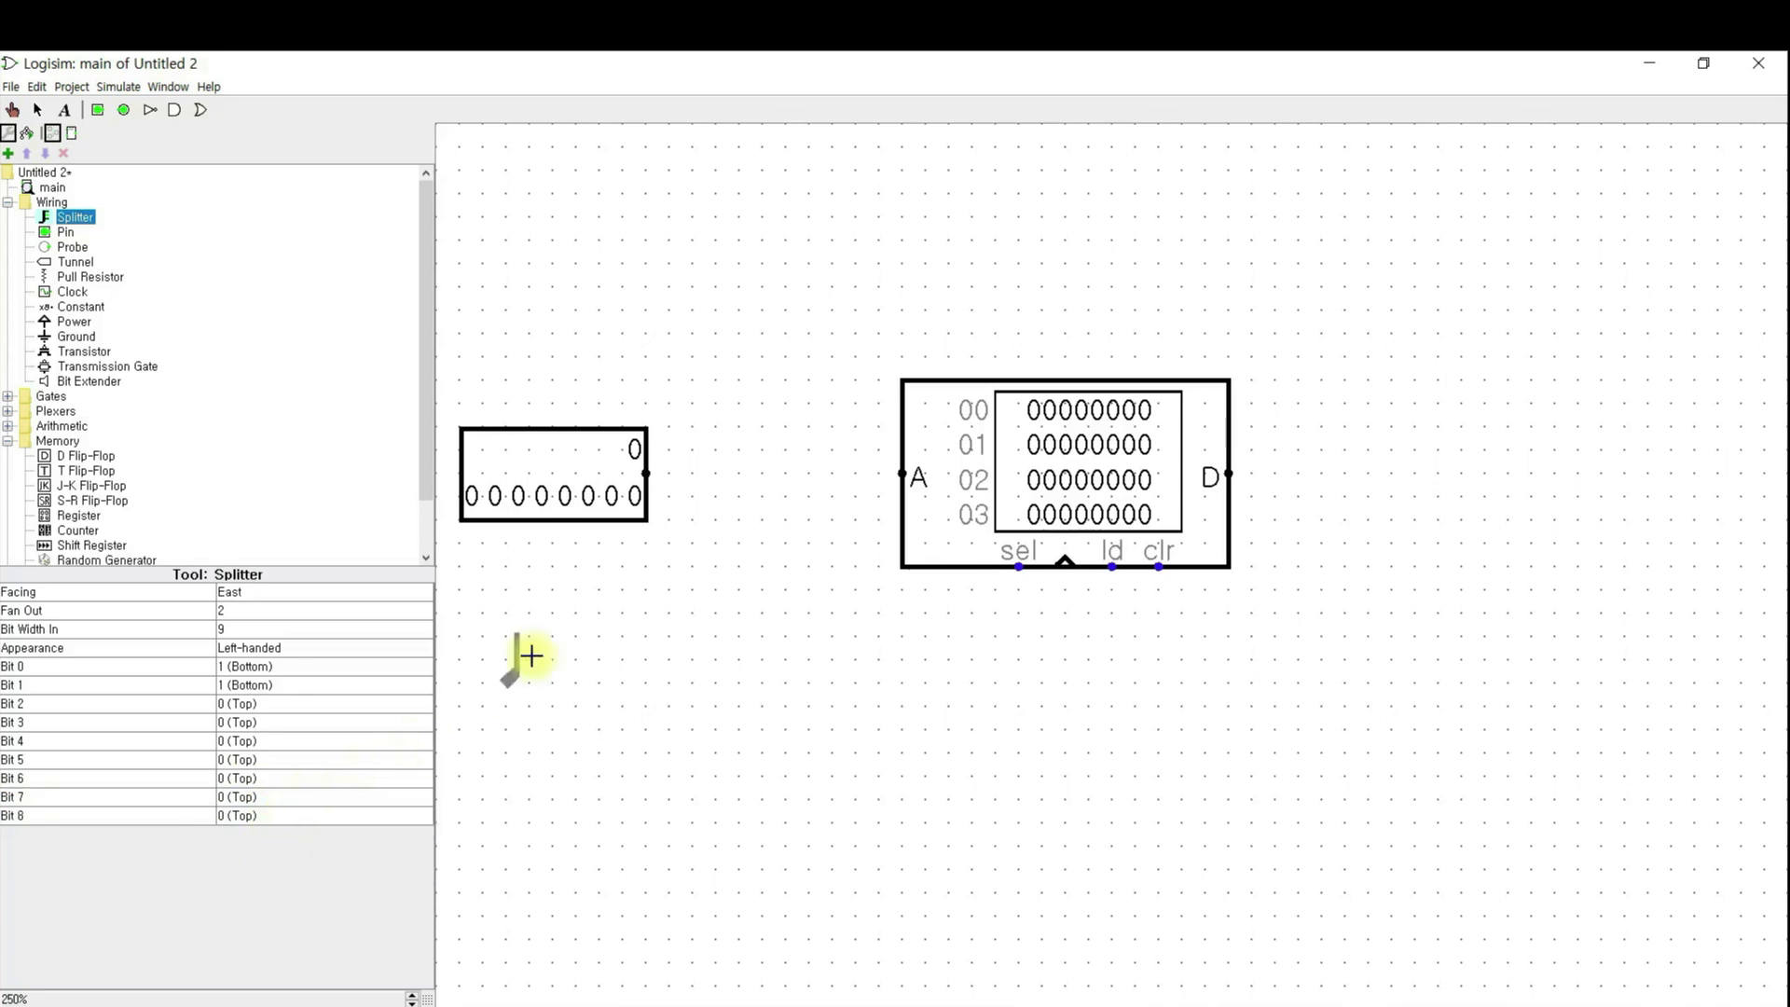
- Place the splitter between the address pin and the RAM, level with the pin's output, and wire the pin to it
{"action": "left_click", "coordinate": [739, 474]}
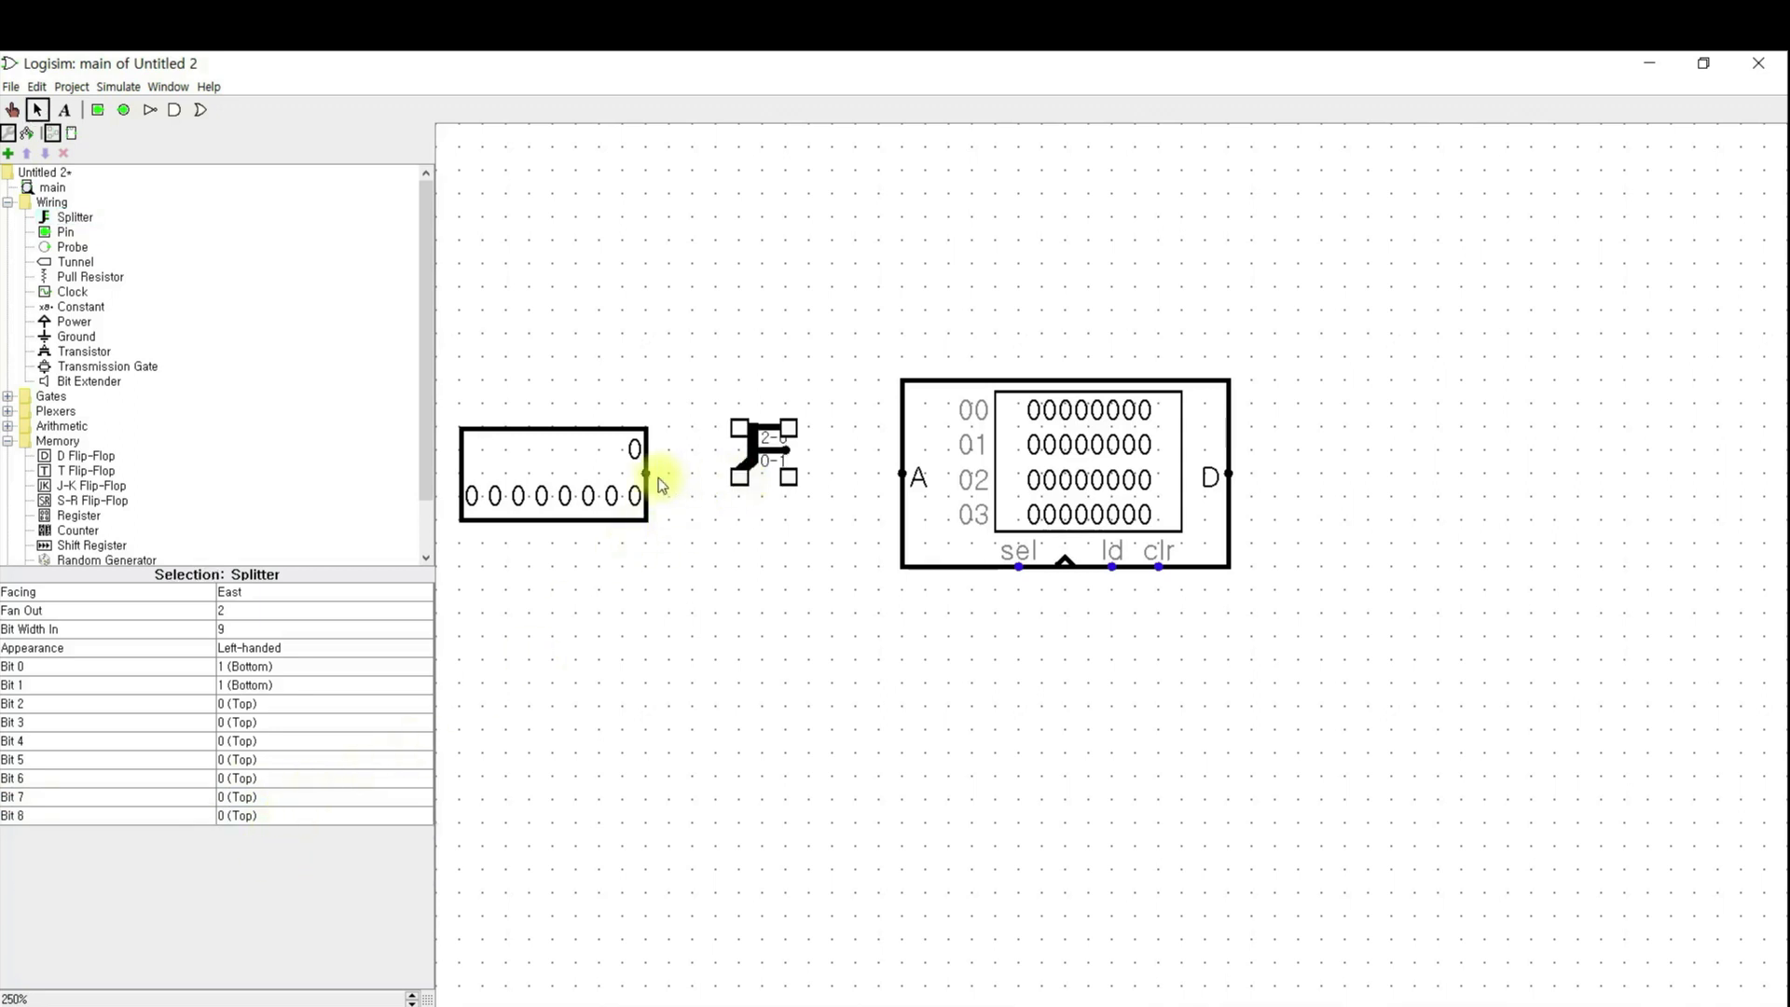
{"action": "left_click_drag", "start_coordinate": [646, 474], "coordinate": [741, 473]}
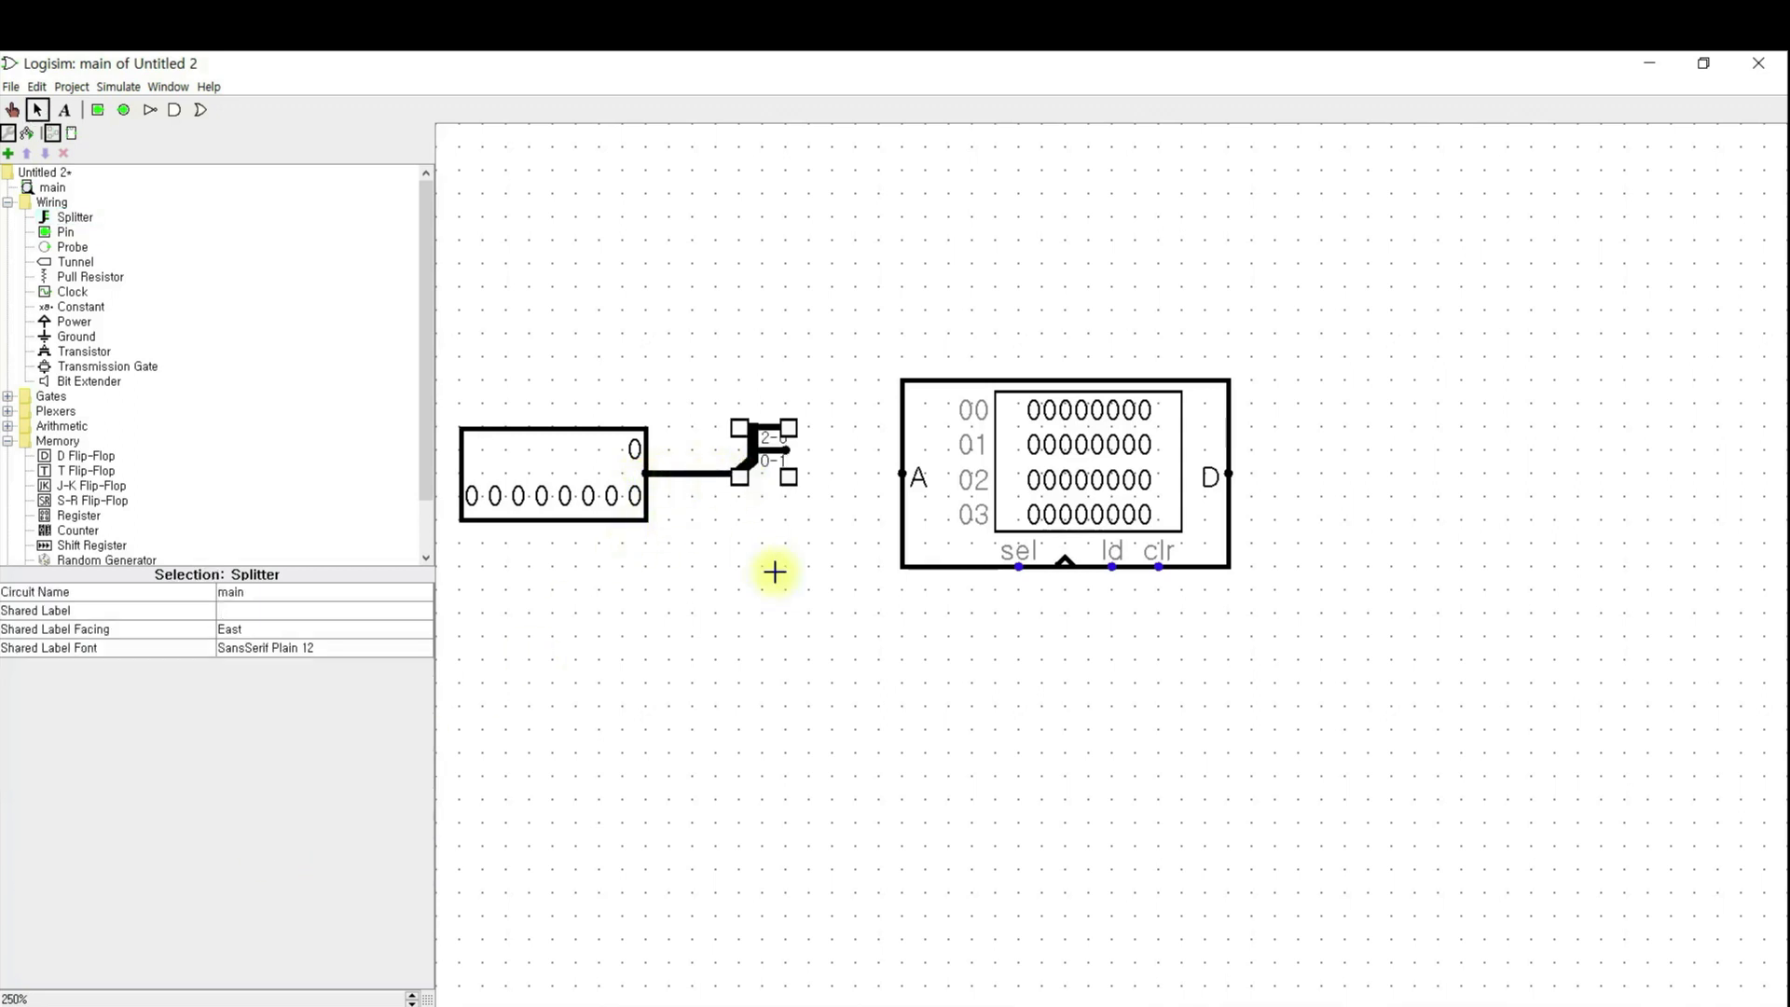
- Move the RAM so its address input aligns with the splitter's 2-8 output, and wire the two together
{"action": "left_click", "coordinate": [929, 511]}
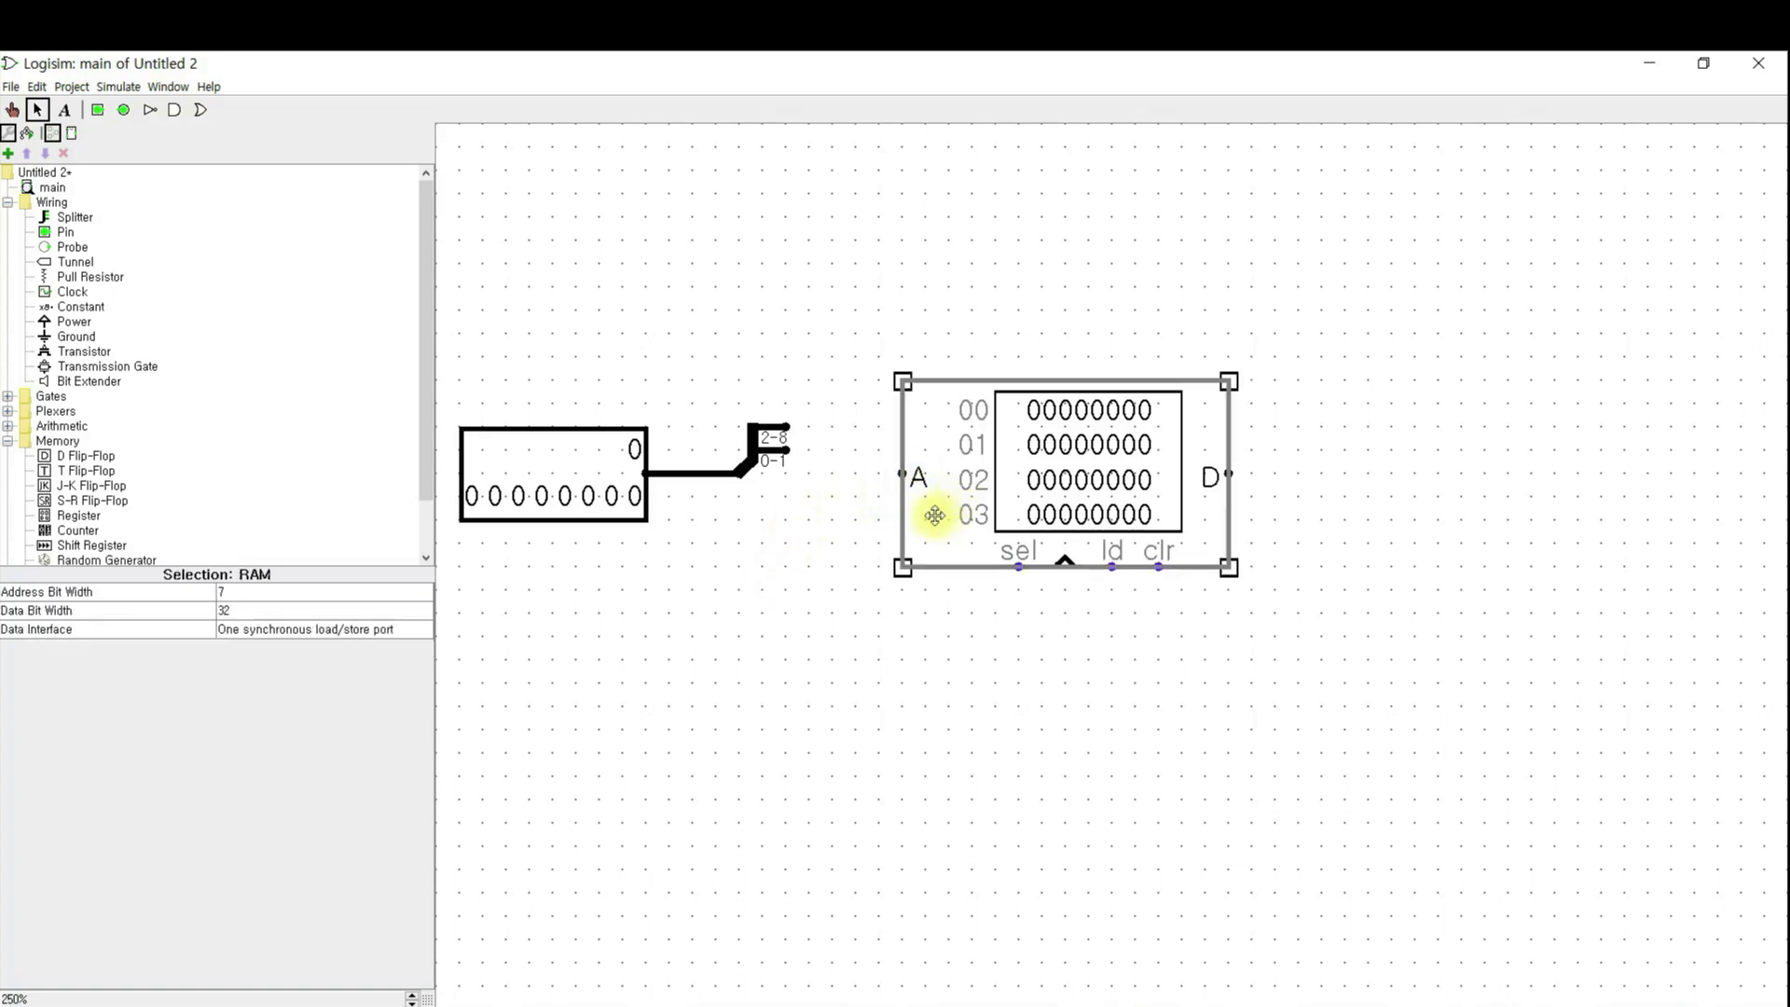
{"action": "left_click_drag", "start_coordinate": [937, 531], "coordinate": [886, 492]}
{"action": "left_click_drag", "start_coordinate": [785, 427], "coordinate": [854, 428]}
{"action": "left_click", "coordinate": [842, 604]}
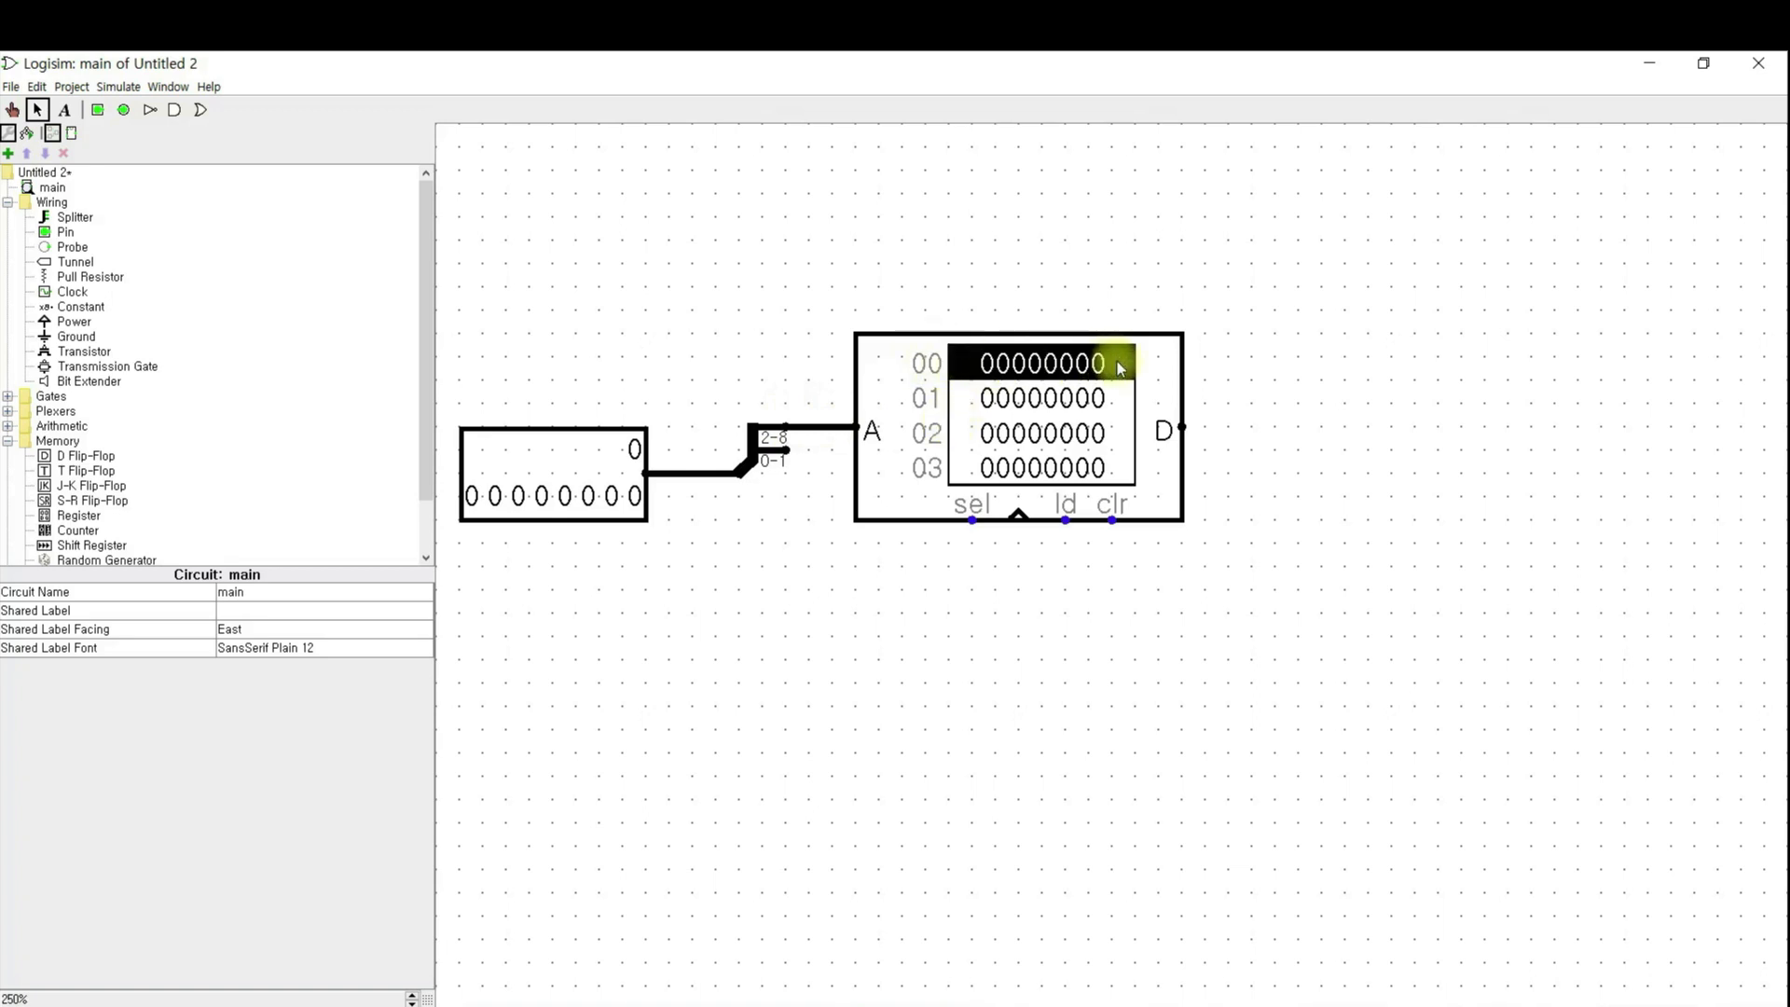
- Place an output pin with 32 data bits to the right of the RAM and wire it to the RAM's D port
{"action": "left_click_drag", "start_coordinate": [1180, 427], "coordinate": [1303, 427]}
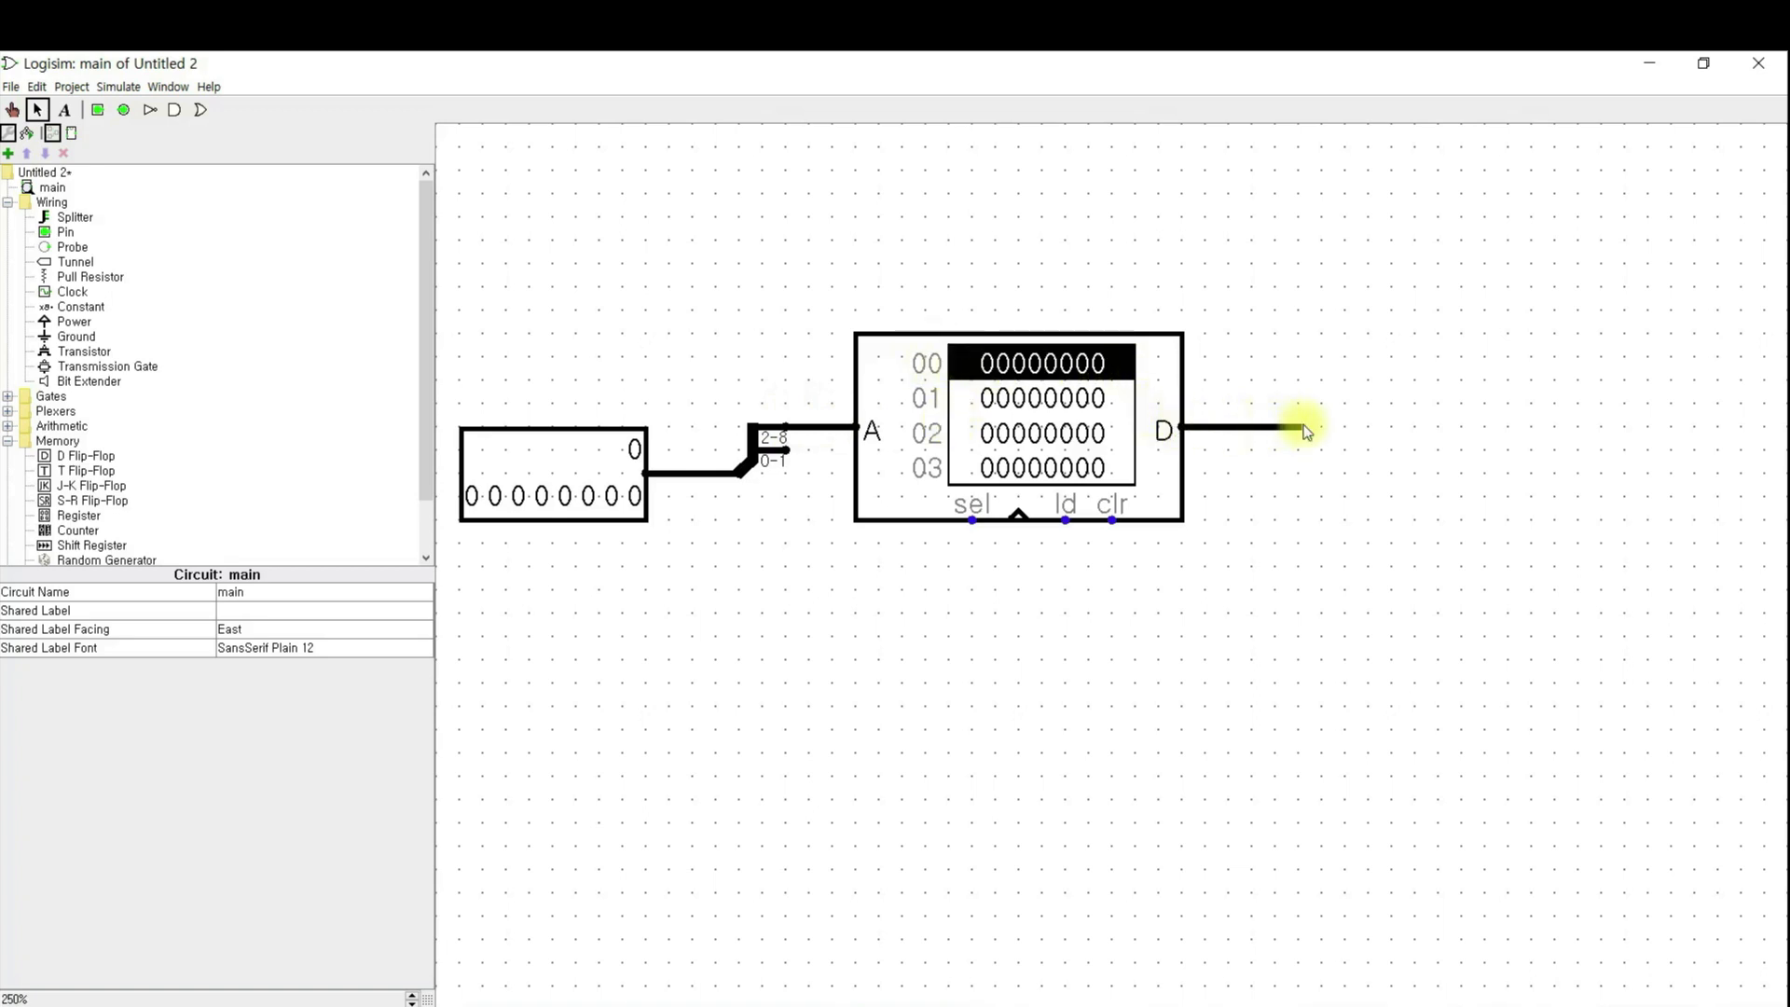
{"action": "left_click", "coordinate": [123, 110]}
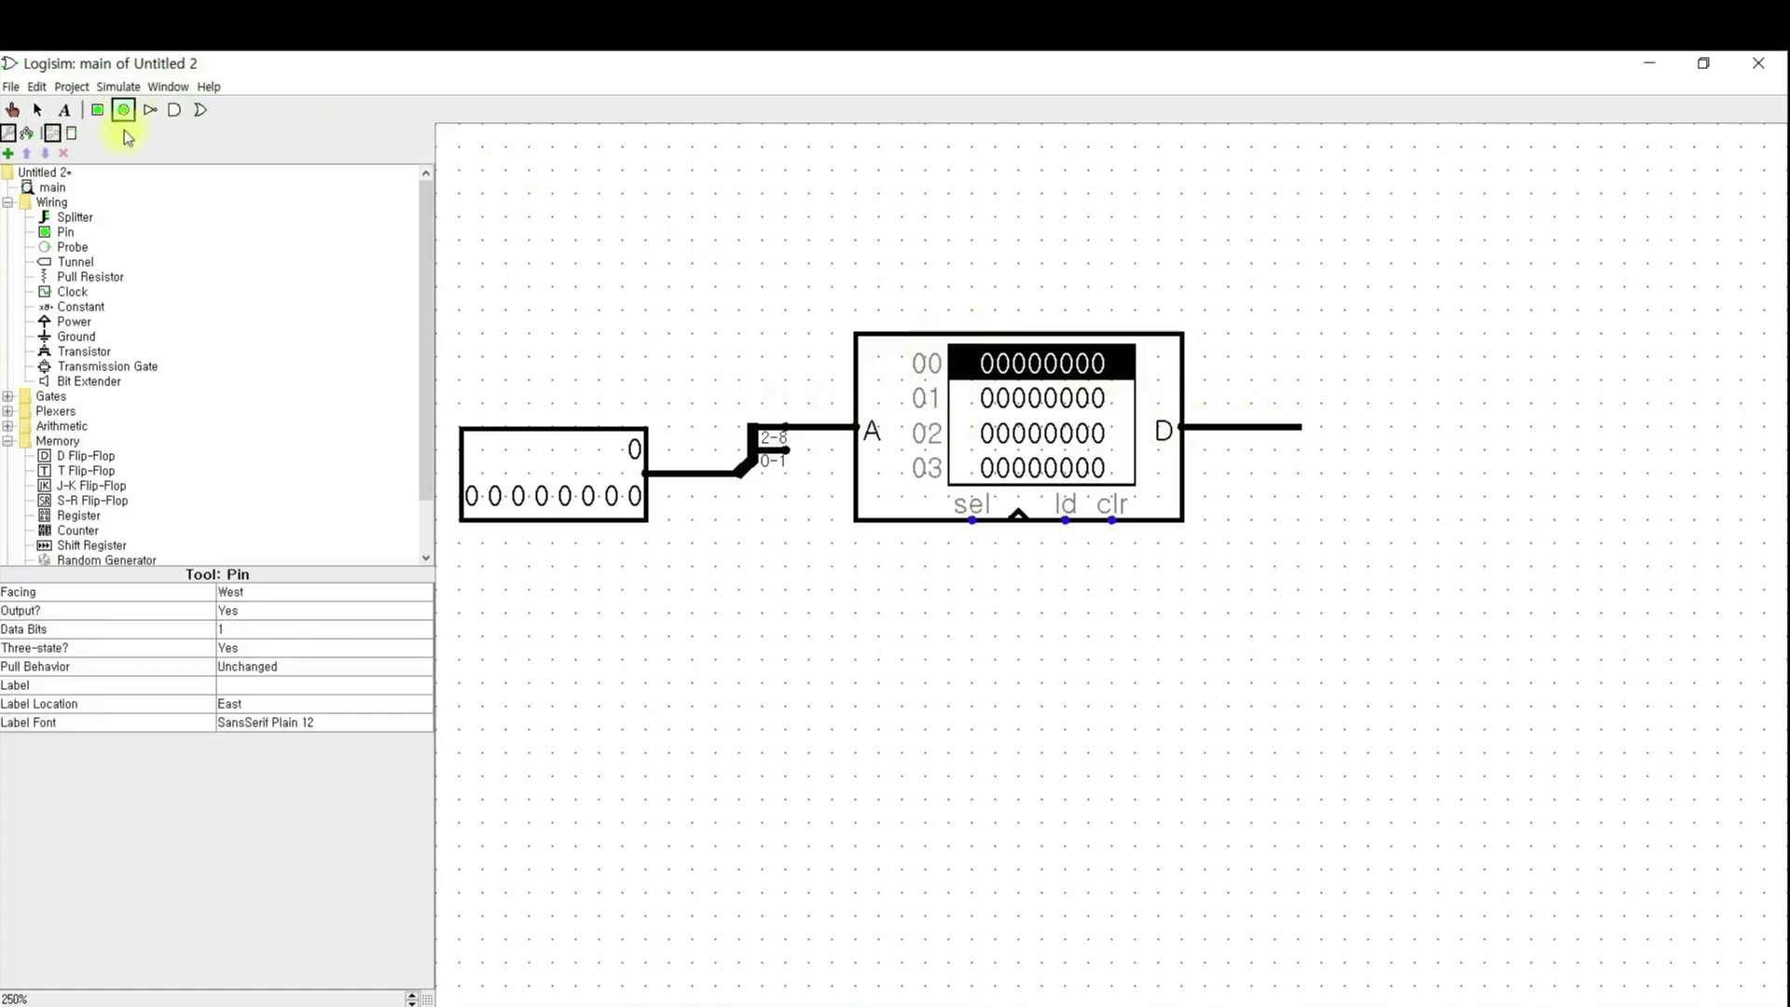
{"action": "left_click", "coordinate": [242, 632]}
{"action": "scroll", "coordinate": [249, 718], "scroll_direction": "down", "scroll_amount": 8}
{"action": "left_click", "coordinate": [254, 754]}
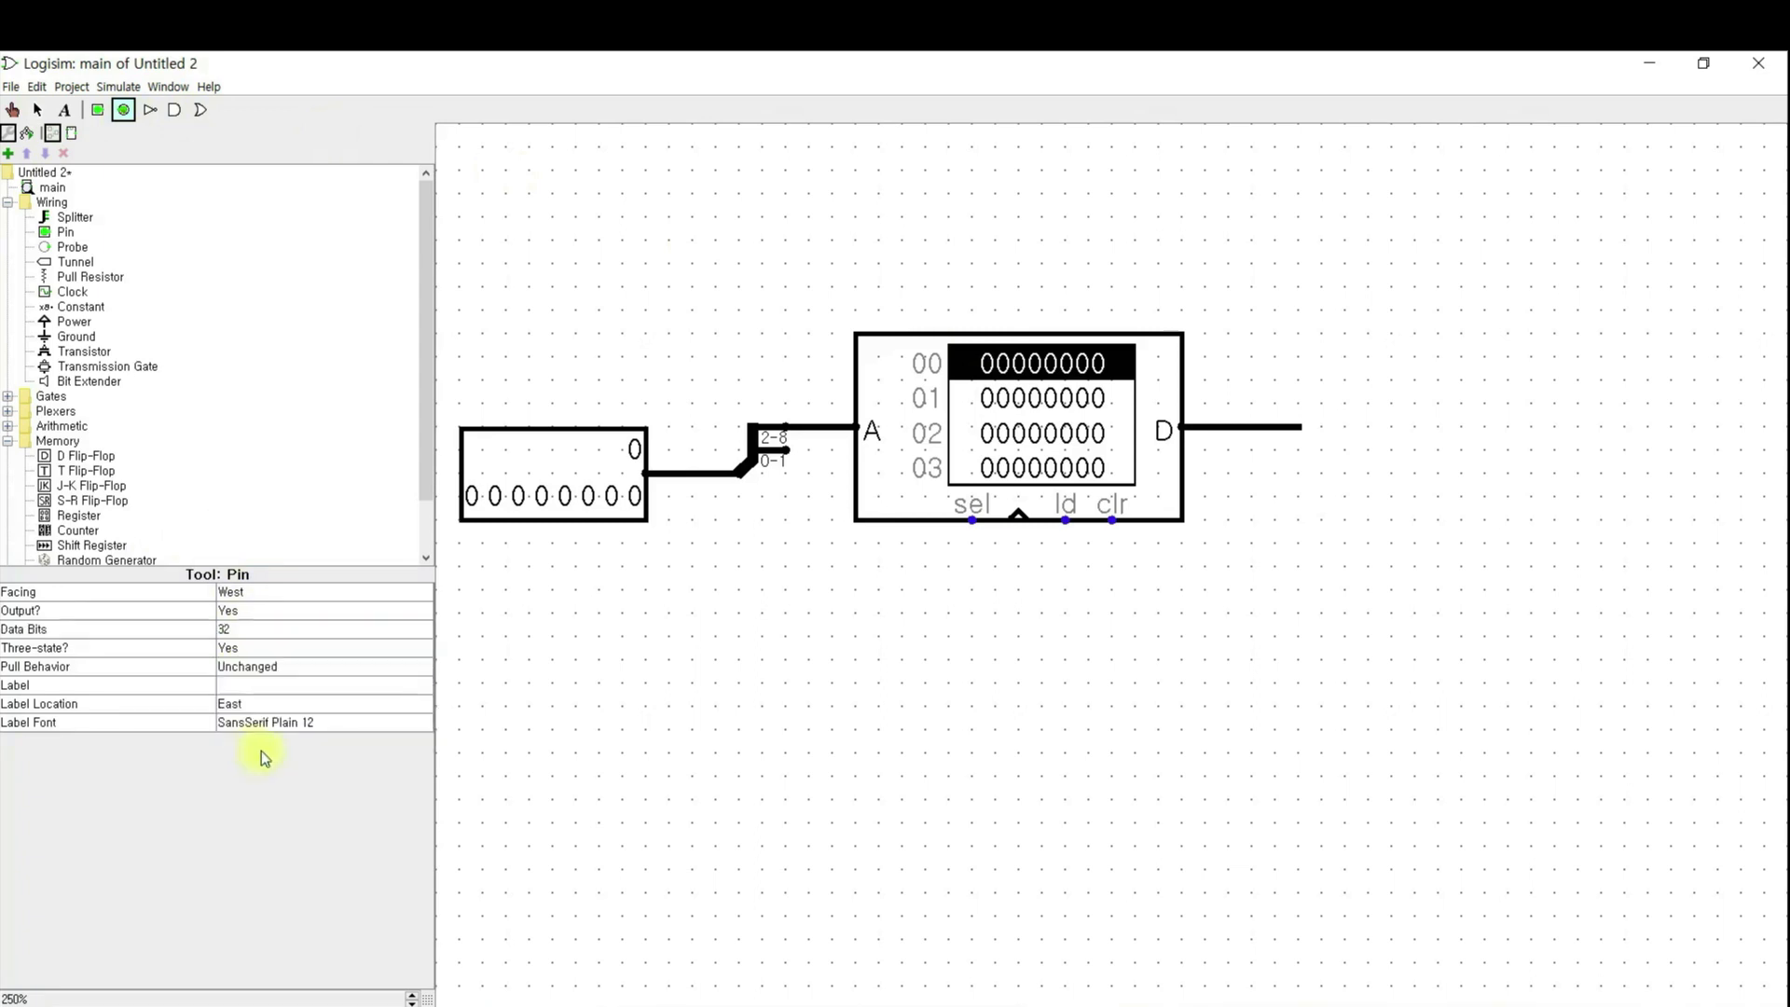
{"action": "left_click", "coordinate": [1350, 429]}
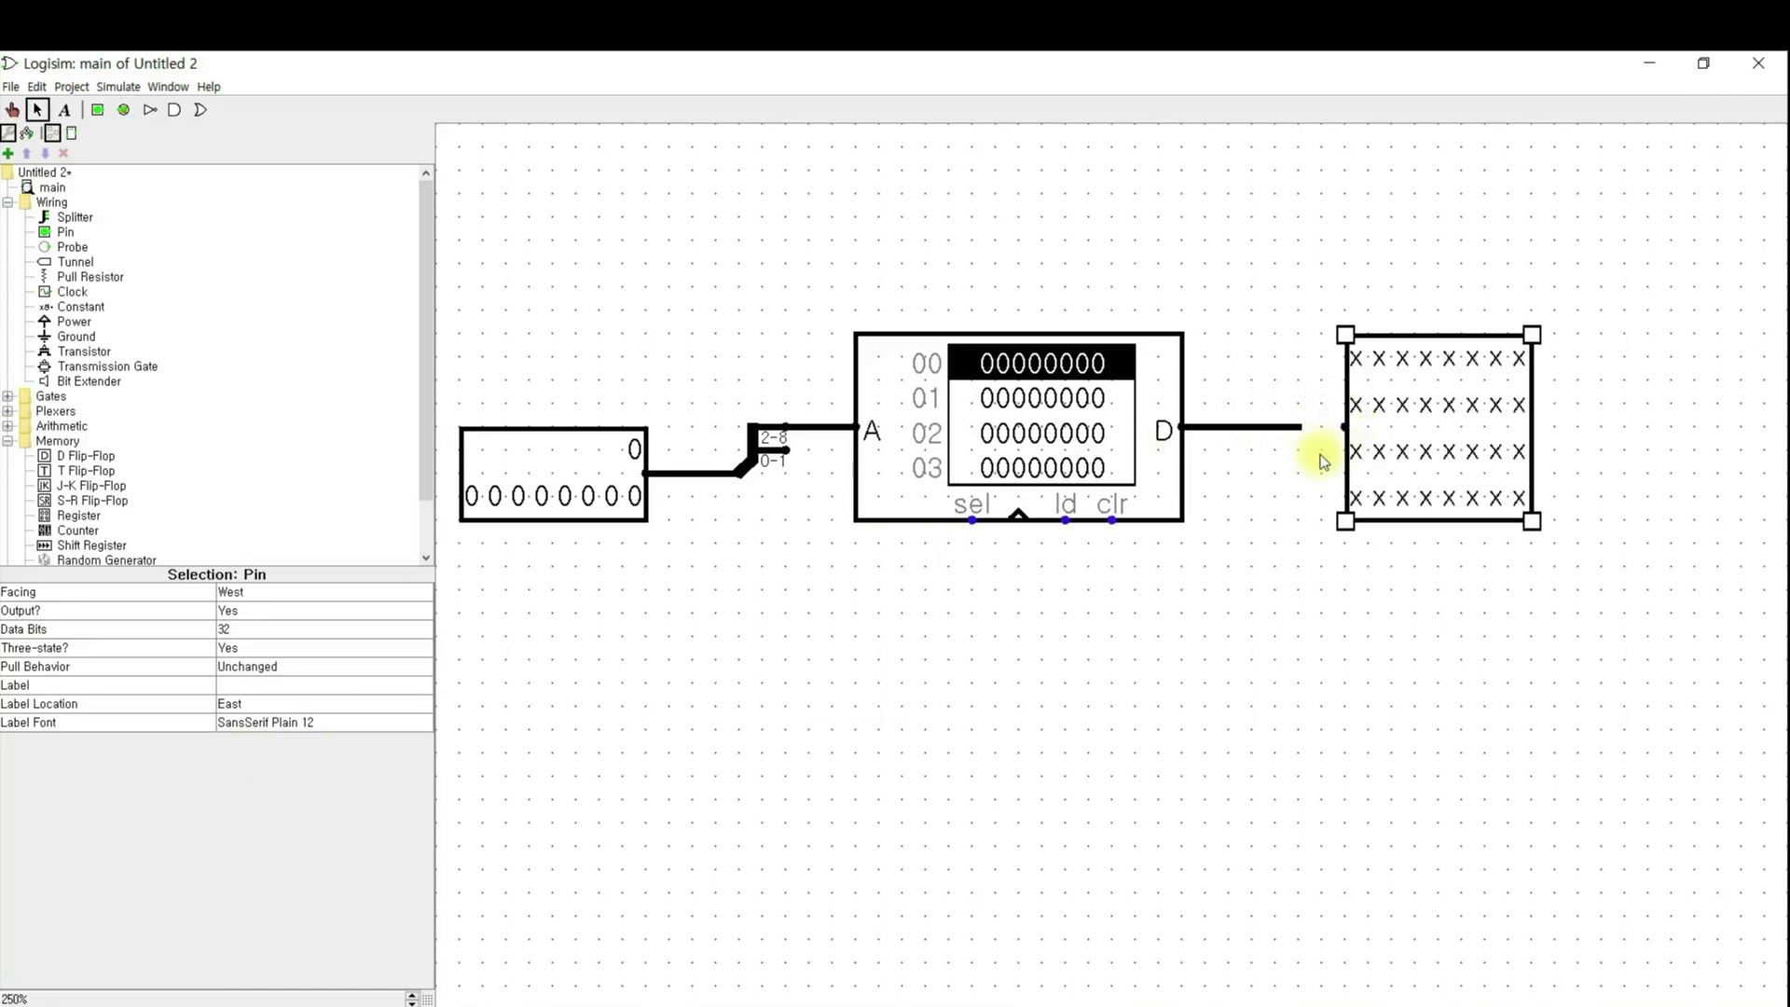
{"action": "left_click_drag", "start_coordinate": [1302, 427], "coordinate": [1345, 427]}
{"action": "left_click", "coordinate": [1335, 628]}
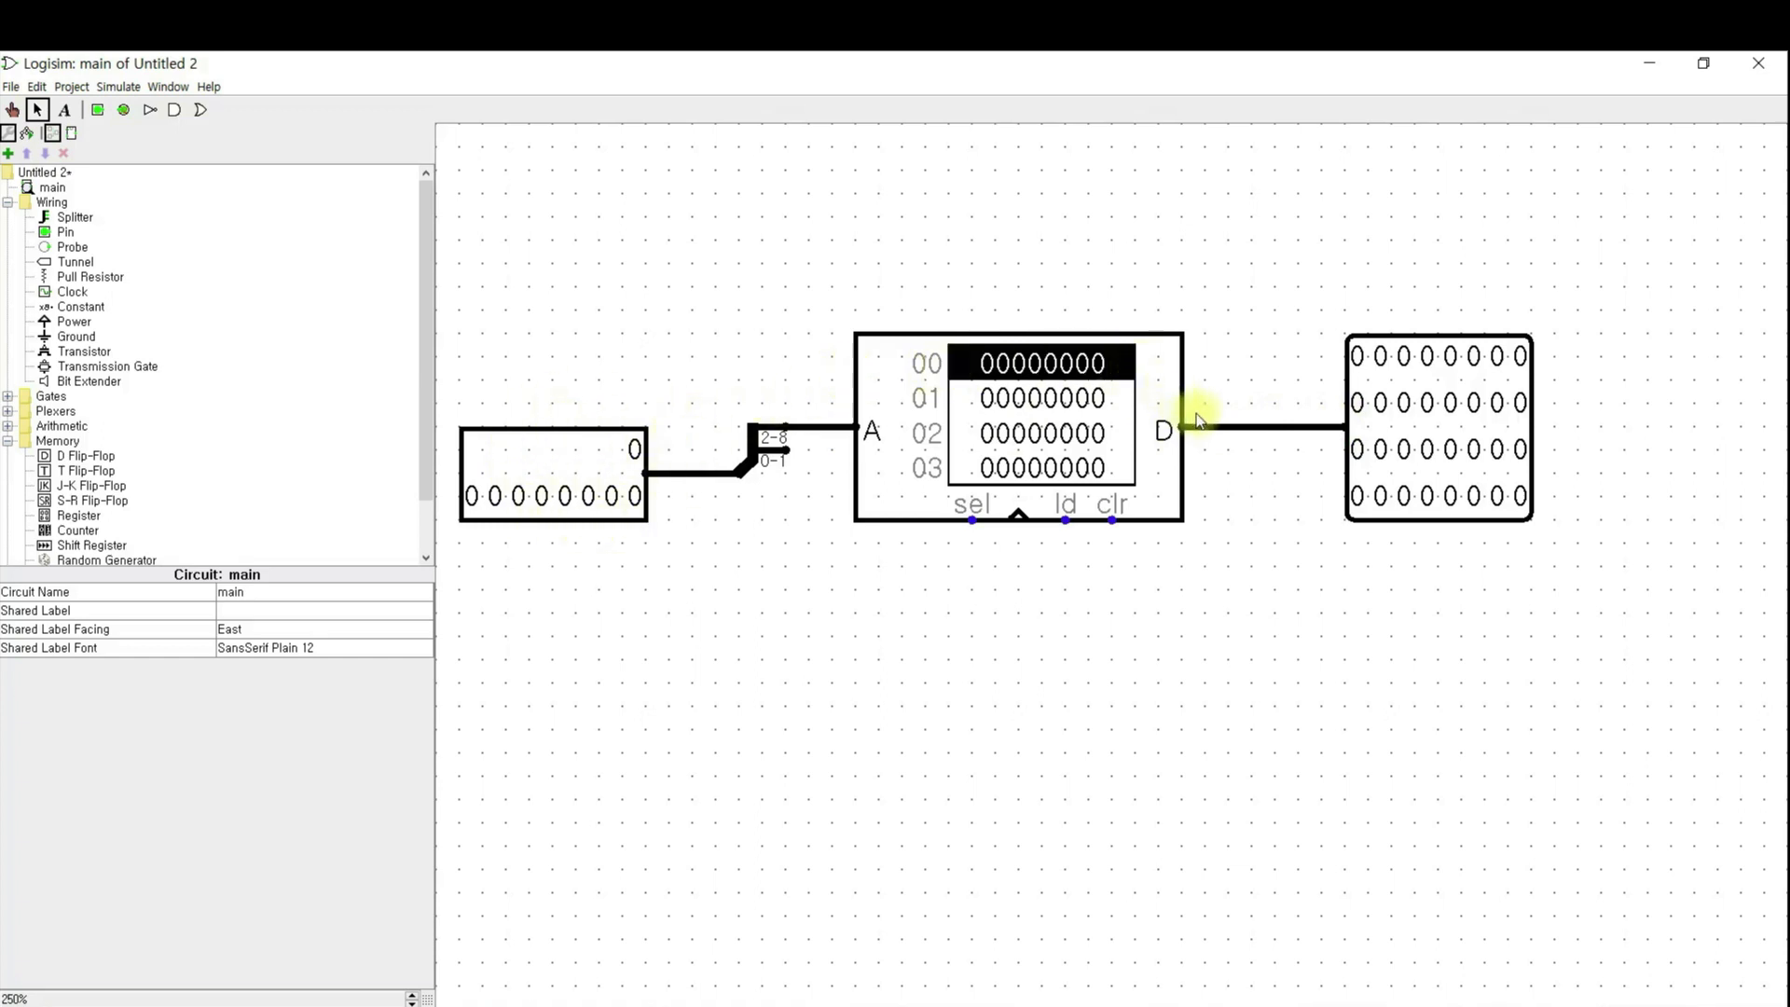
- Label the 32-bit output pin RD and the 9-bit input pin A
{"action": "left_click", "coordinate": [1481, 446]}
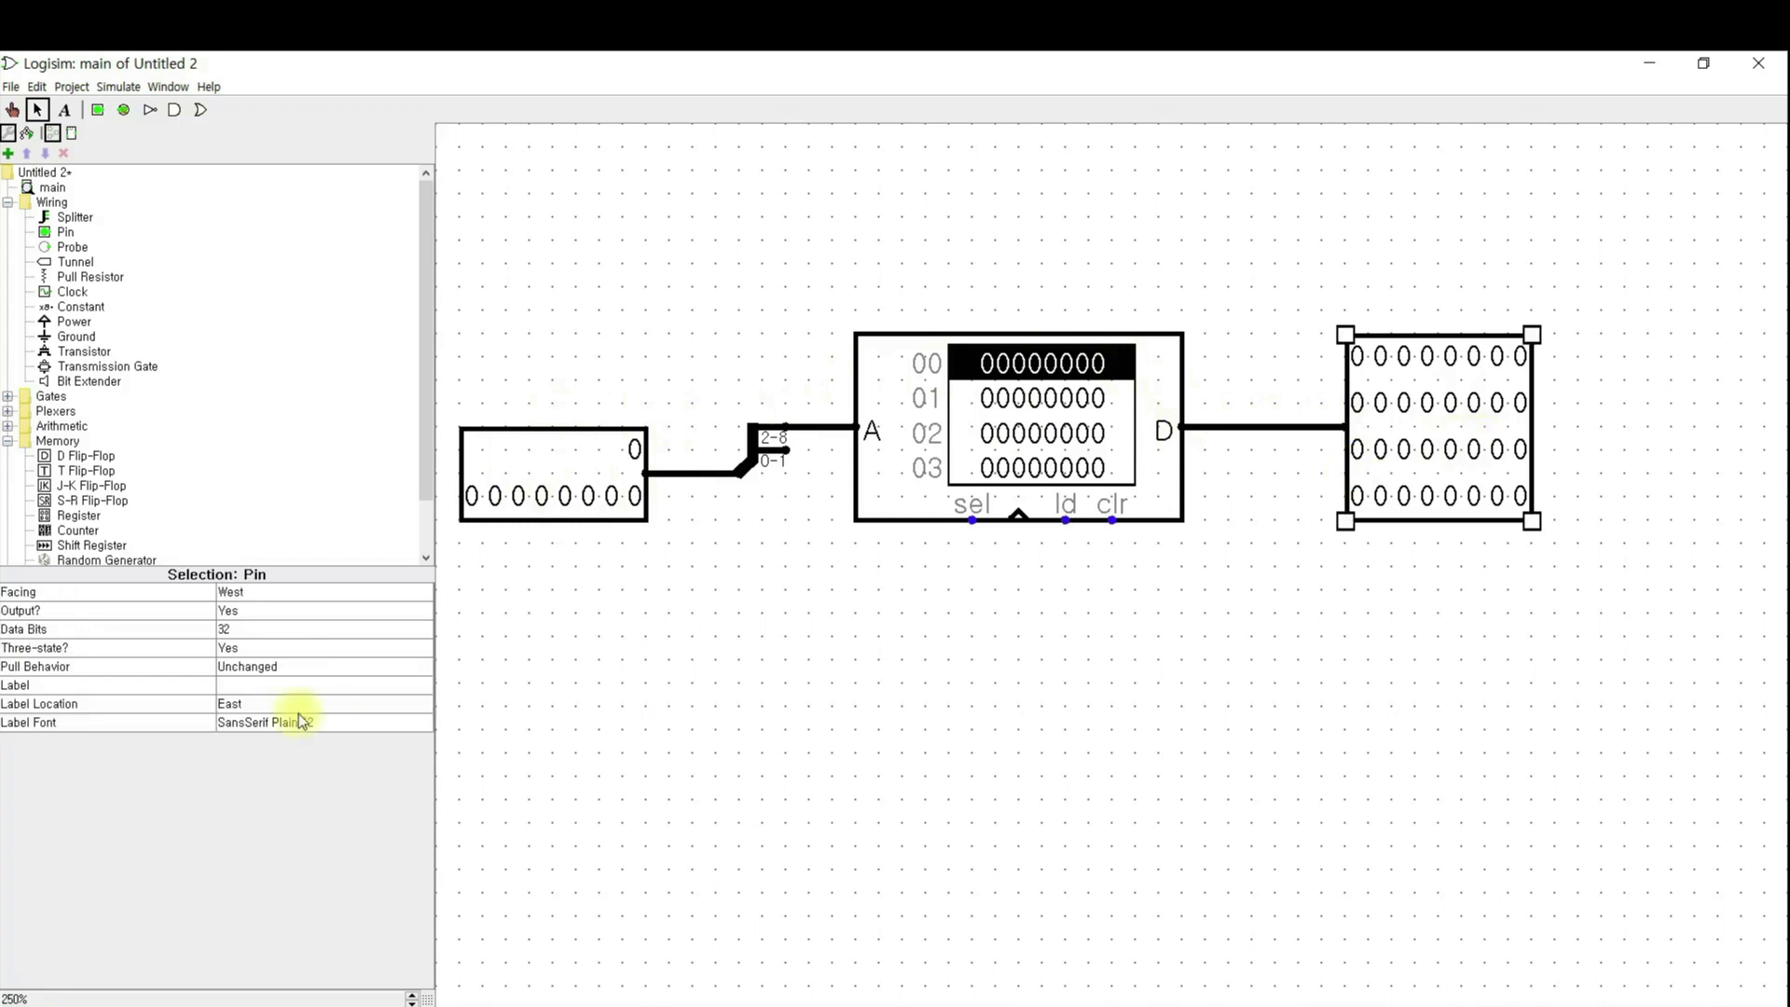
{"action": "left_click", "coordinate": [252, 688]}
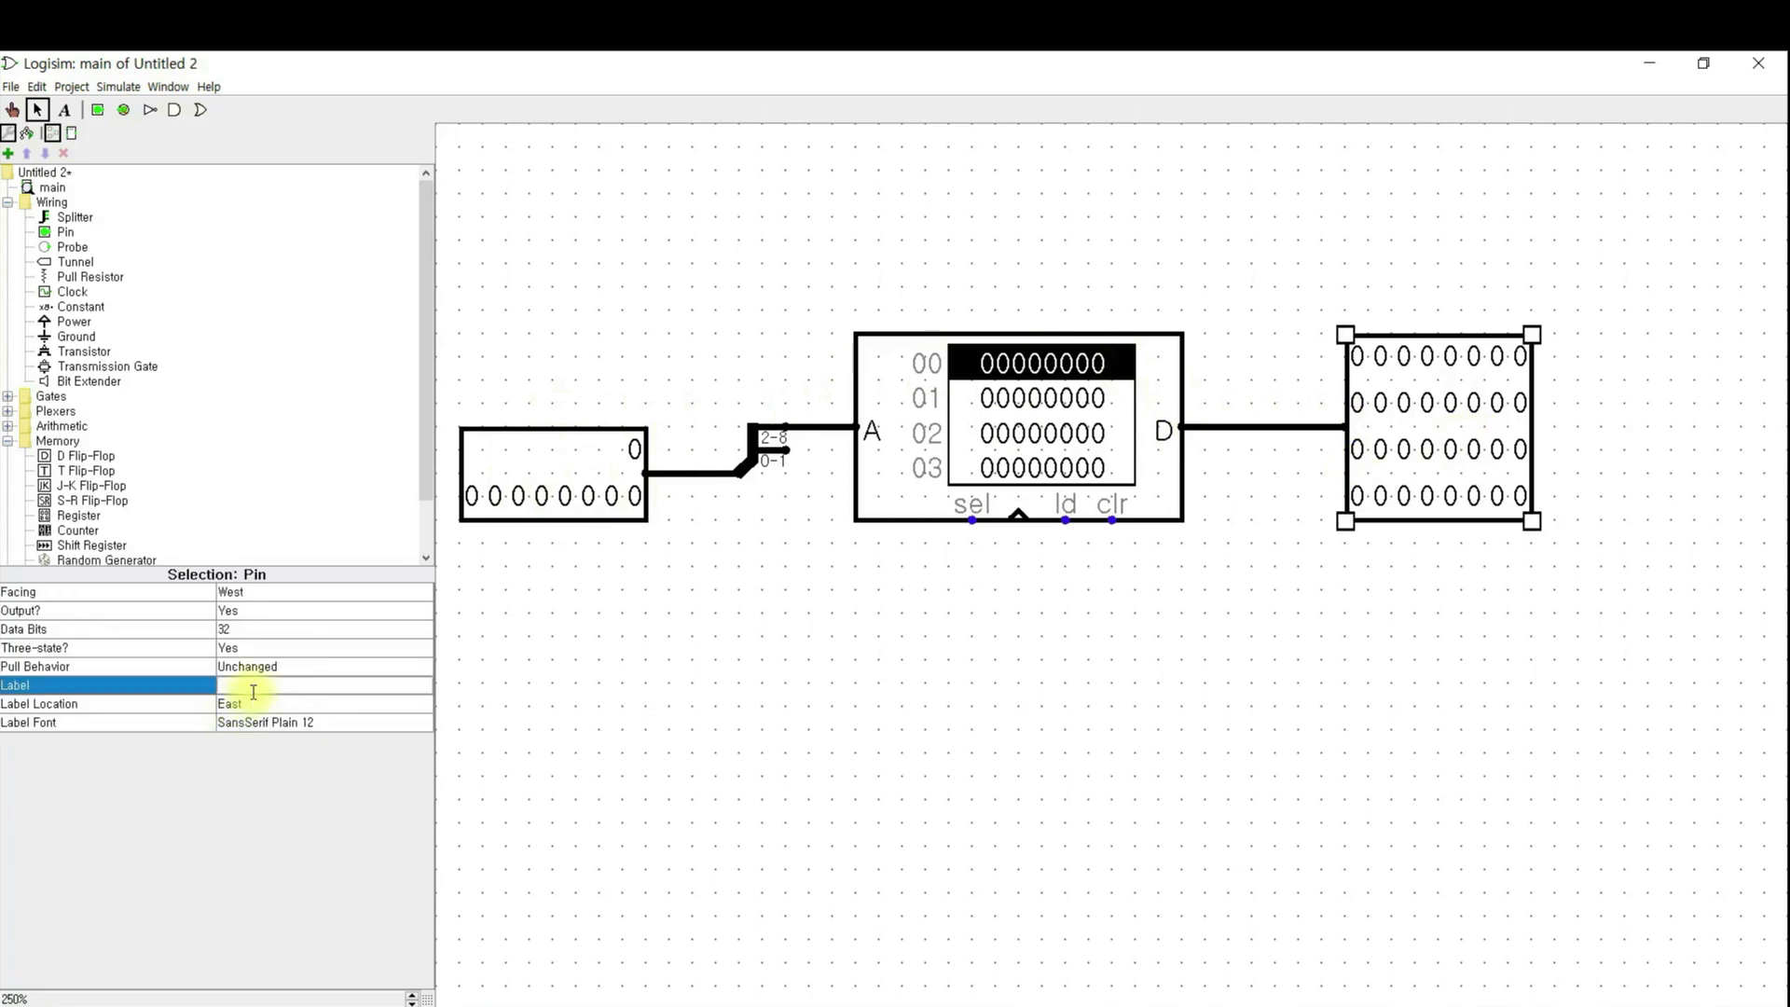
{"action": "left_click", "coordinate": [253, 696]}
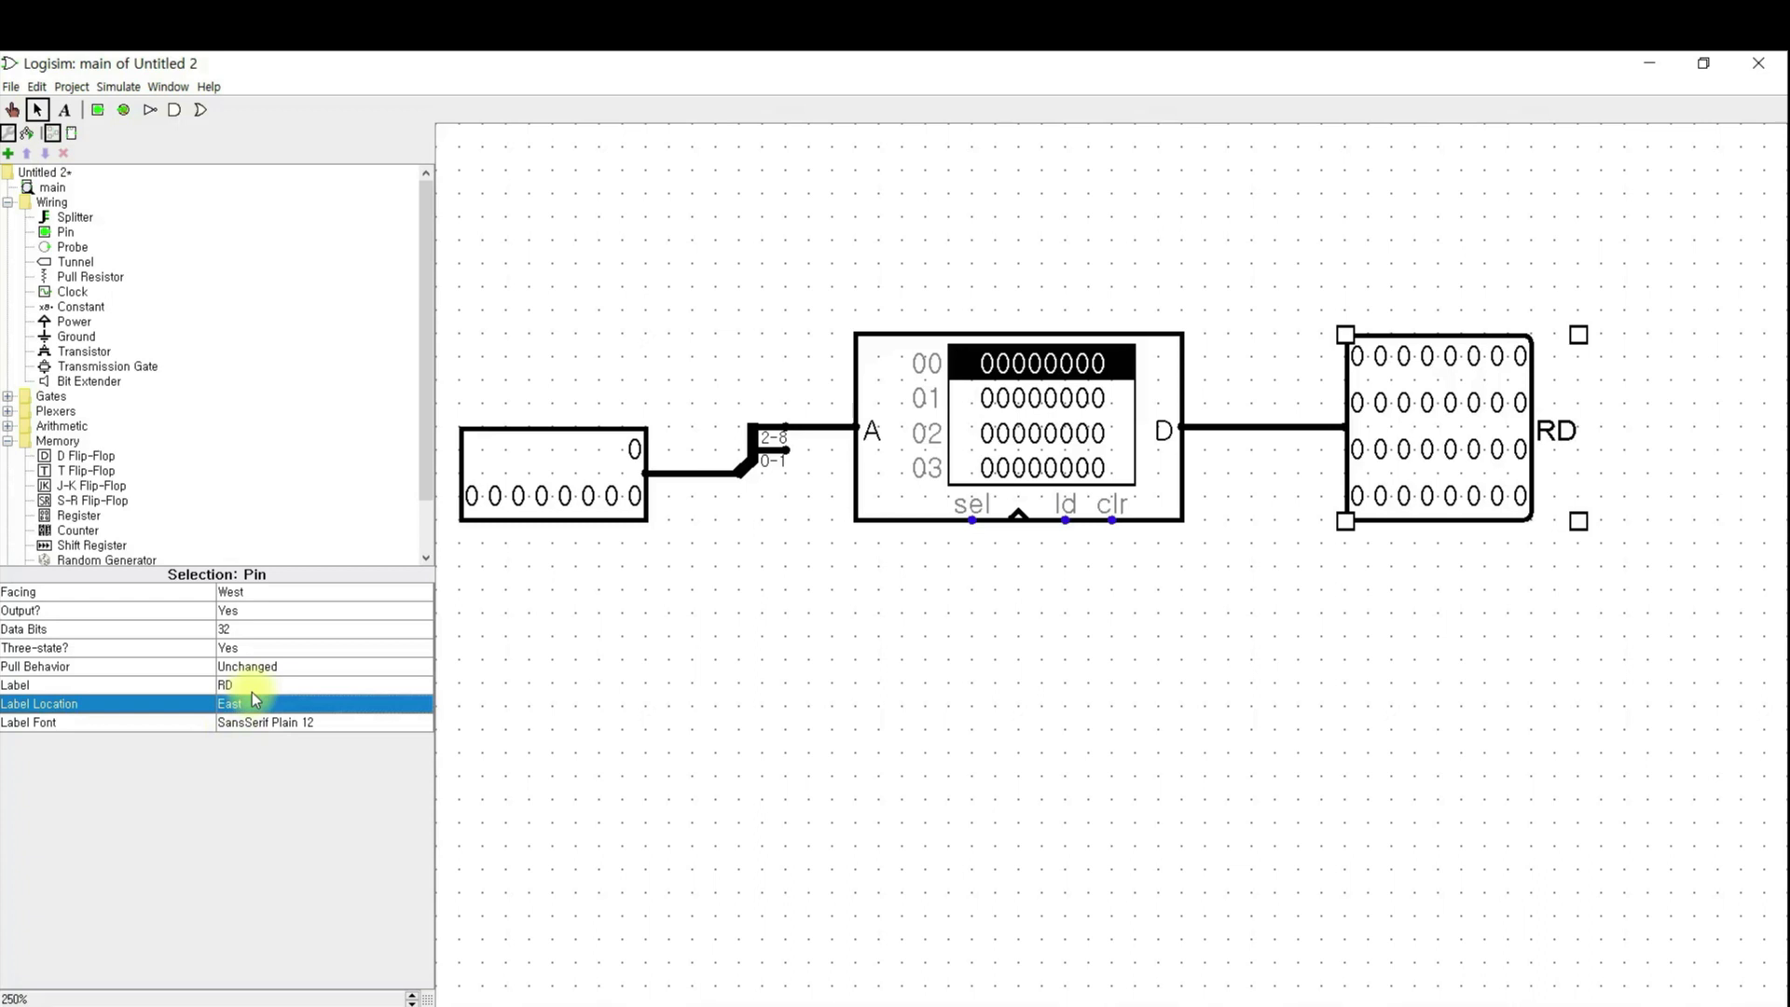
{"action": "left_click", "coordinate": [519, 479]}
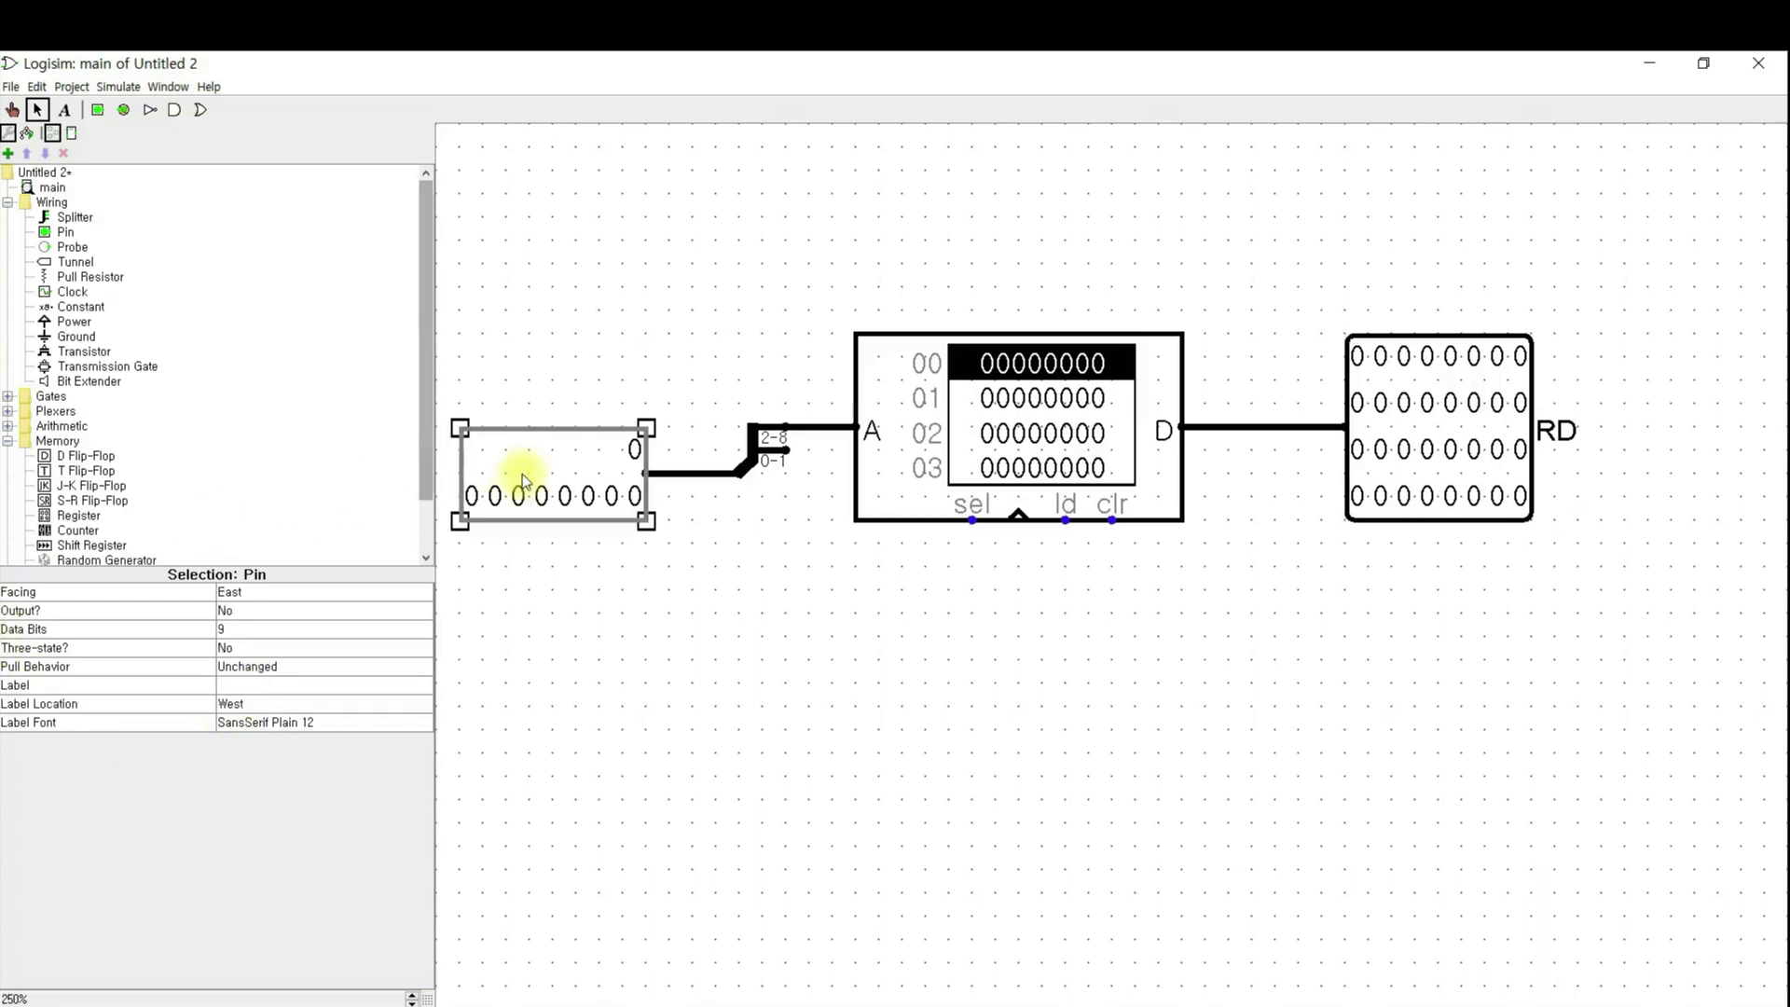
{"action": "left_click", "coordinate": [255, 688]}
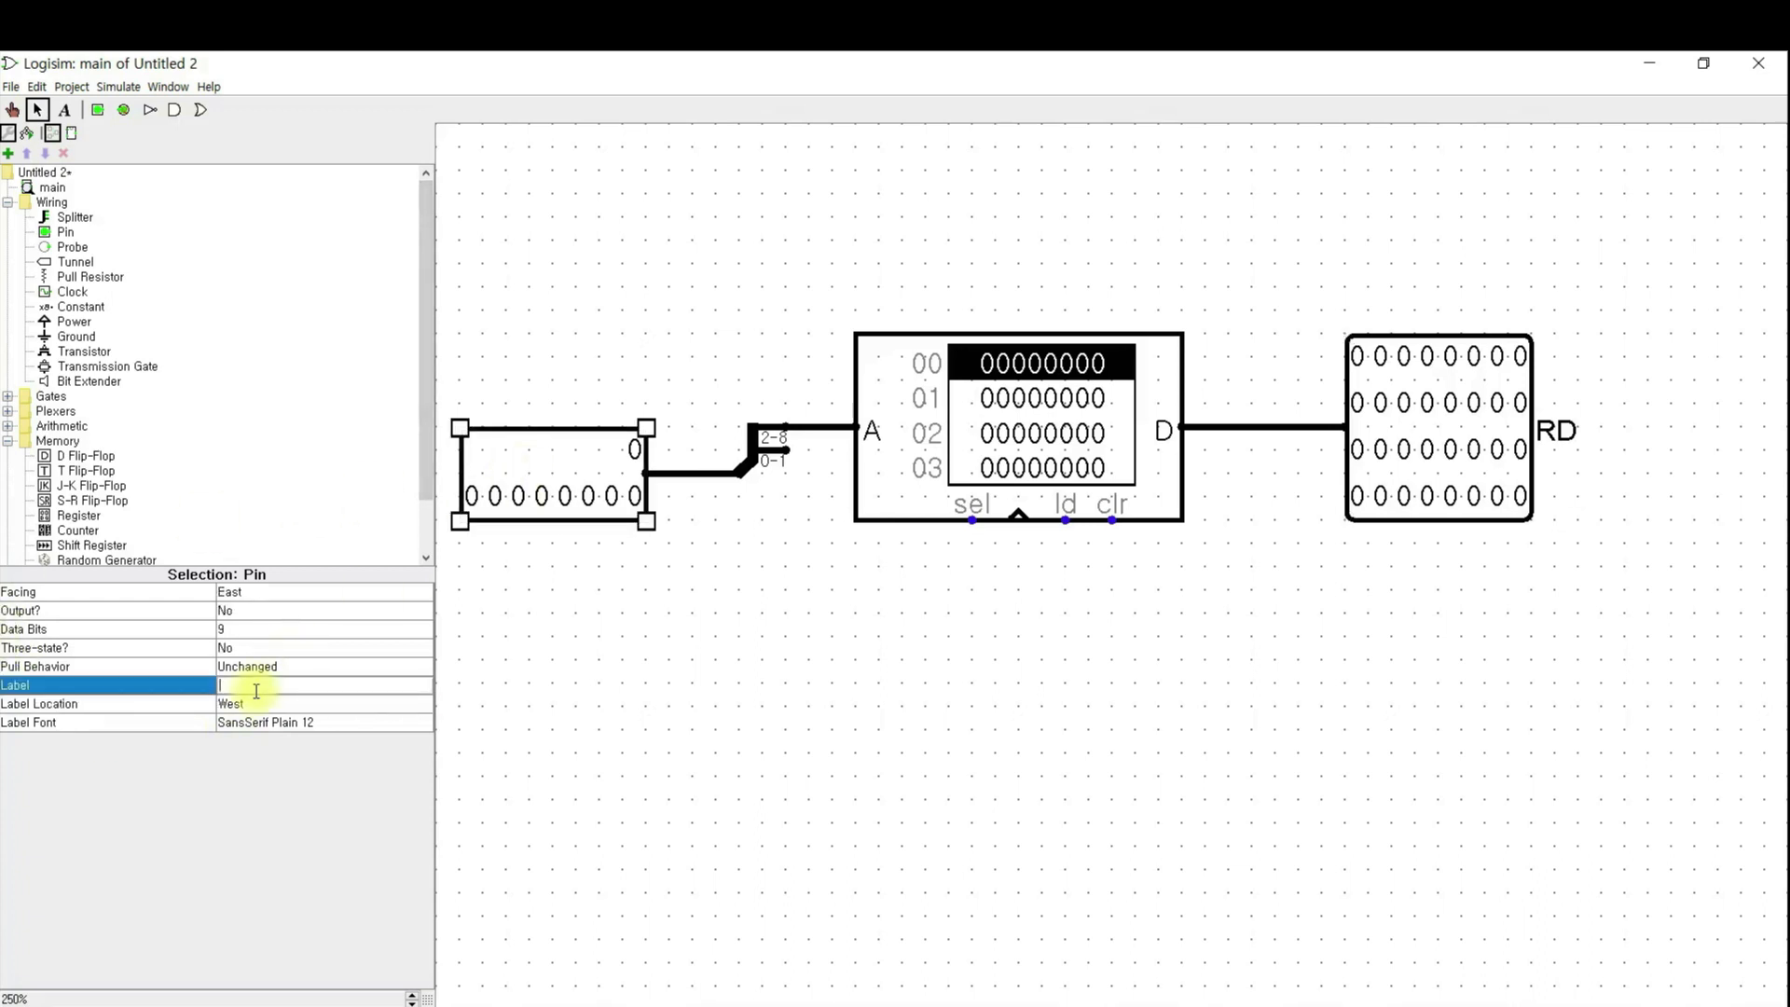
{"action": "left_click", "coordinate": [258, 699]}
{"action": "left_click_drag", "start_coordinate": [1553, 642], "coordinate": [381, 264]}
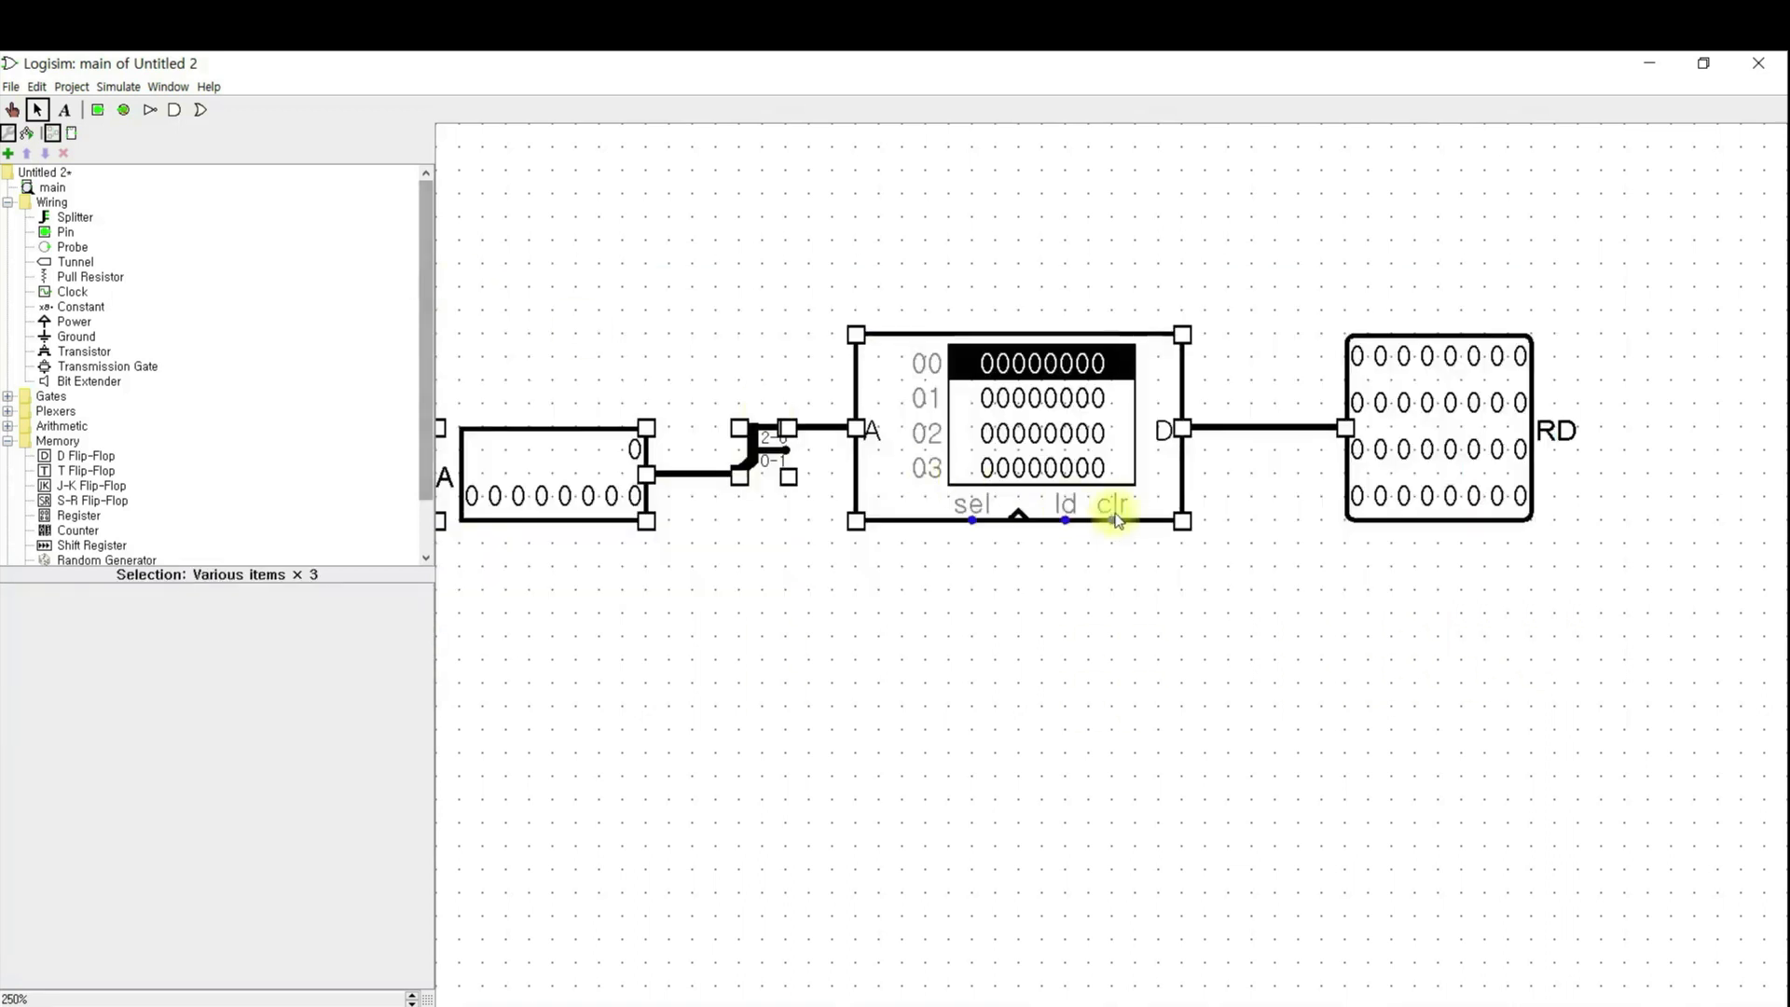
{"action": "left_click_drag", "start_coordinate": [1087, 440], "coordinate": [1104, 447]}
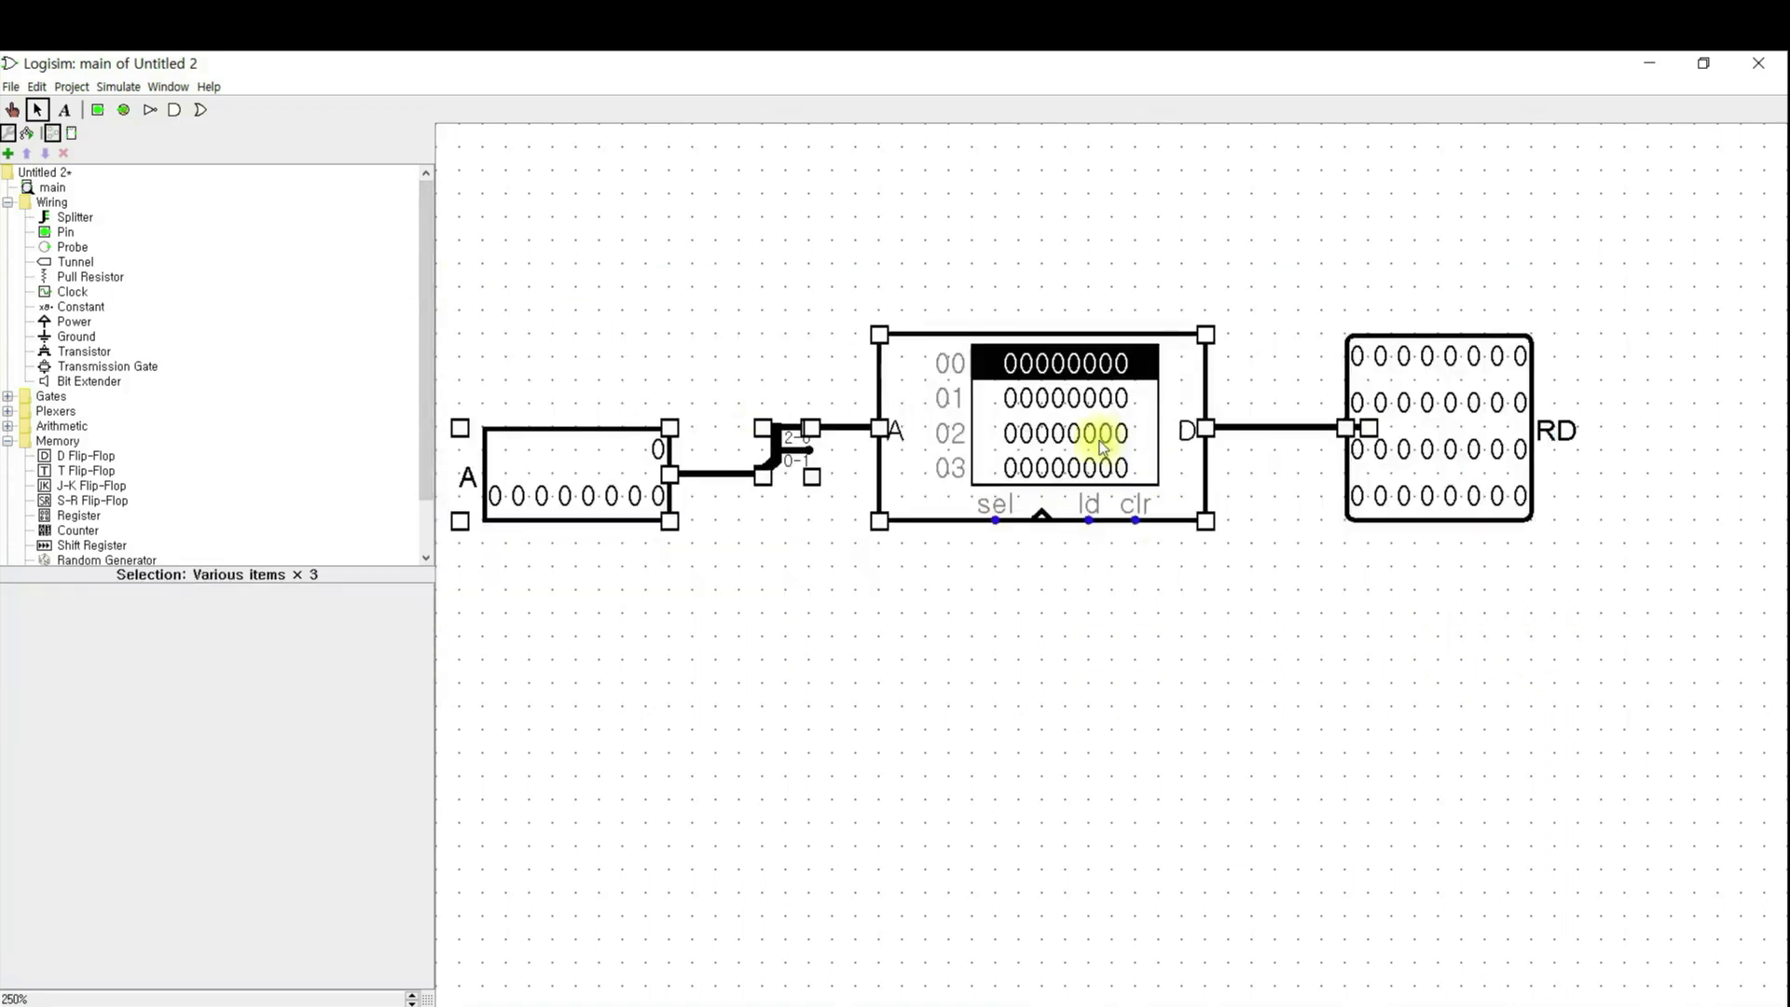
{"action": "key", "text": "ctrl+z"}
- Select the whole circuit and move it about three grid dots to the right
{"action": "left_click_drag", "start_coordinate": [1656, 638], "coordinate": [358, 151]}
{"action": "left_click_drag", "start_coordinate": [1014, 446], "coordinate": [1083, 447]}
{"action": "left_click", "coordinate": [1149, 731]}
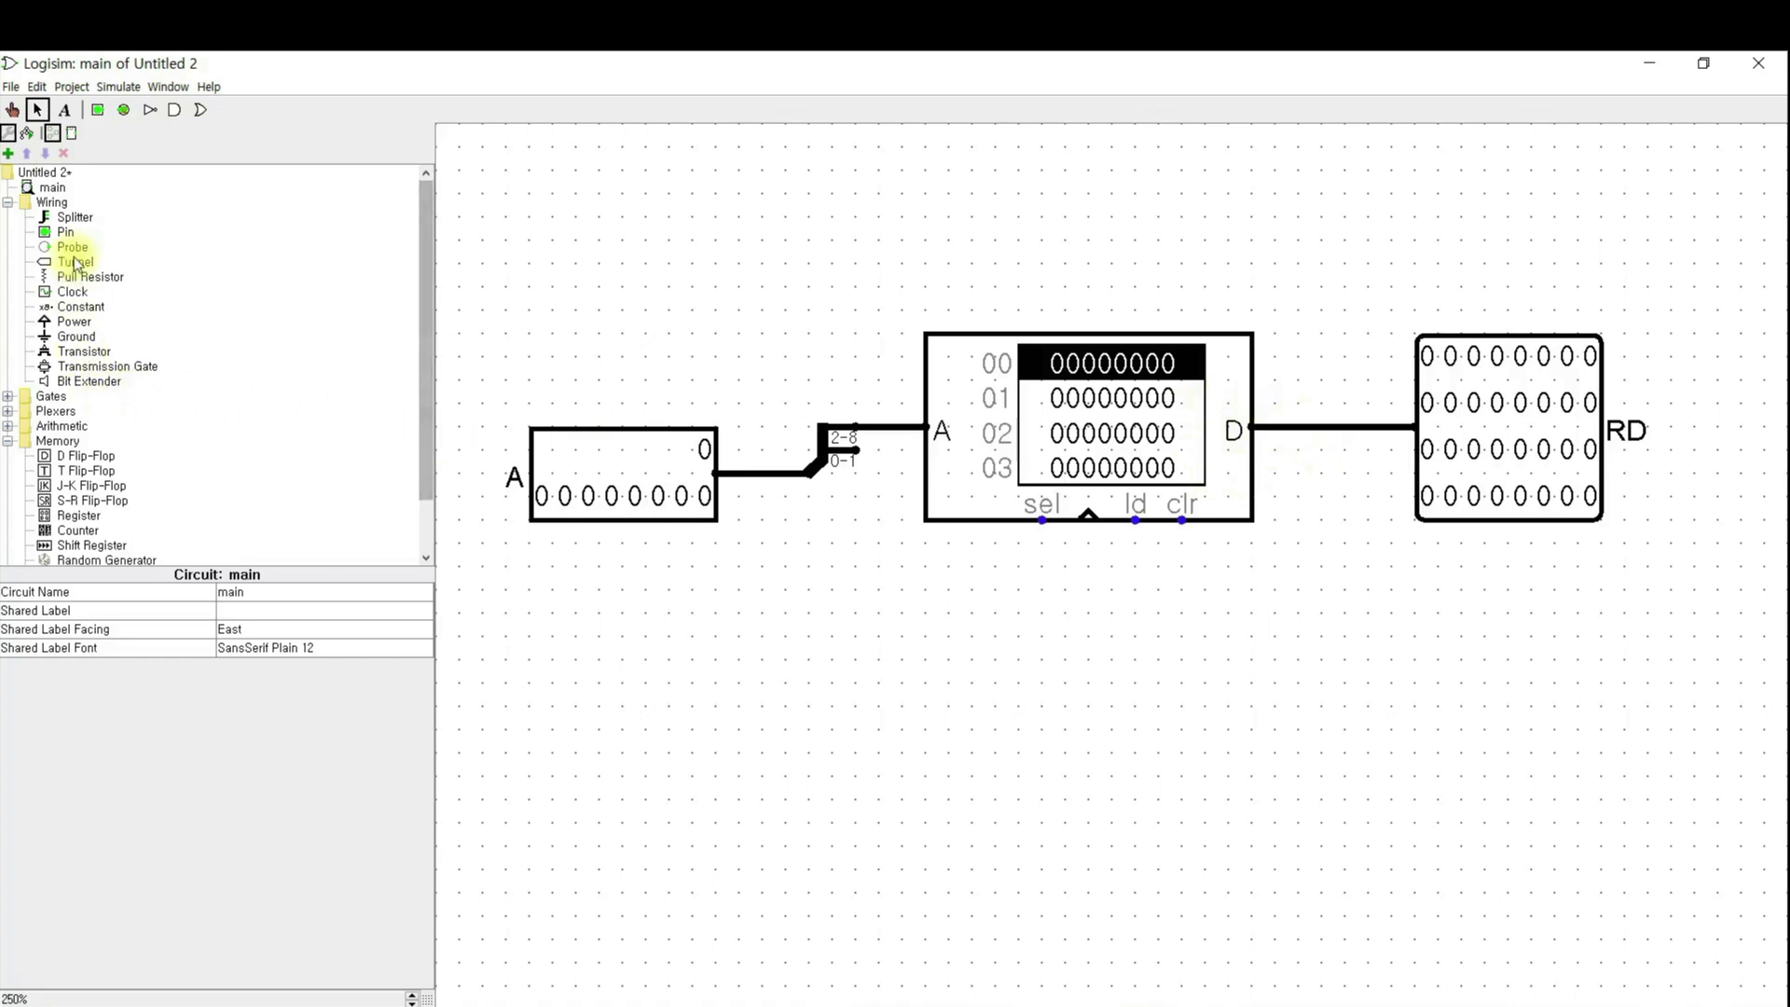
- Add an input pin with 32 data bits and the label WD below pin A
{"action": "left_click", "coordinate": [97, 111]}
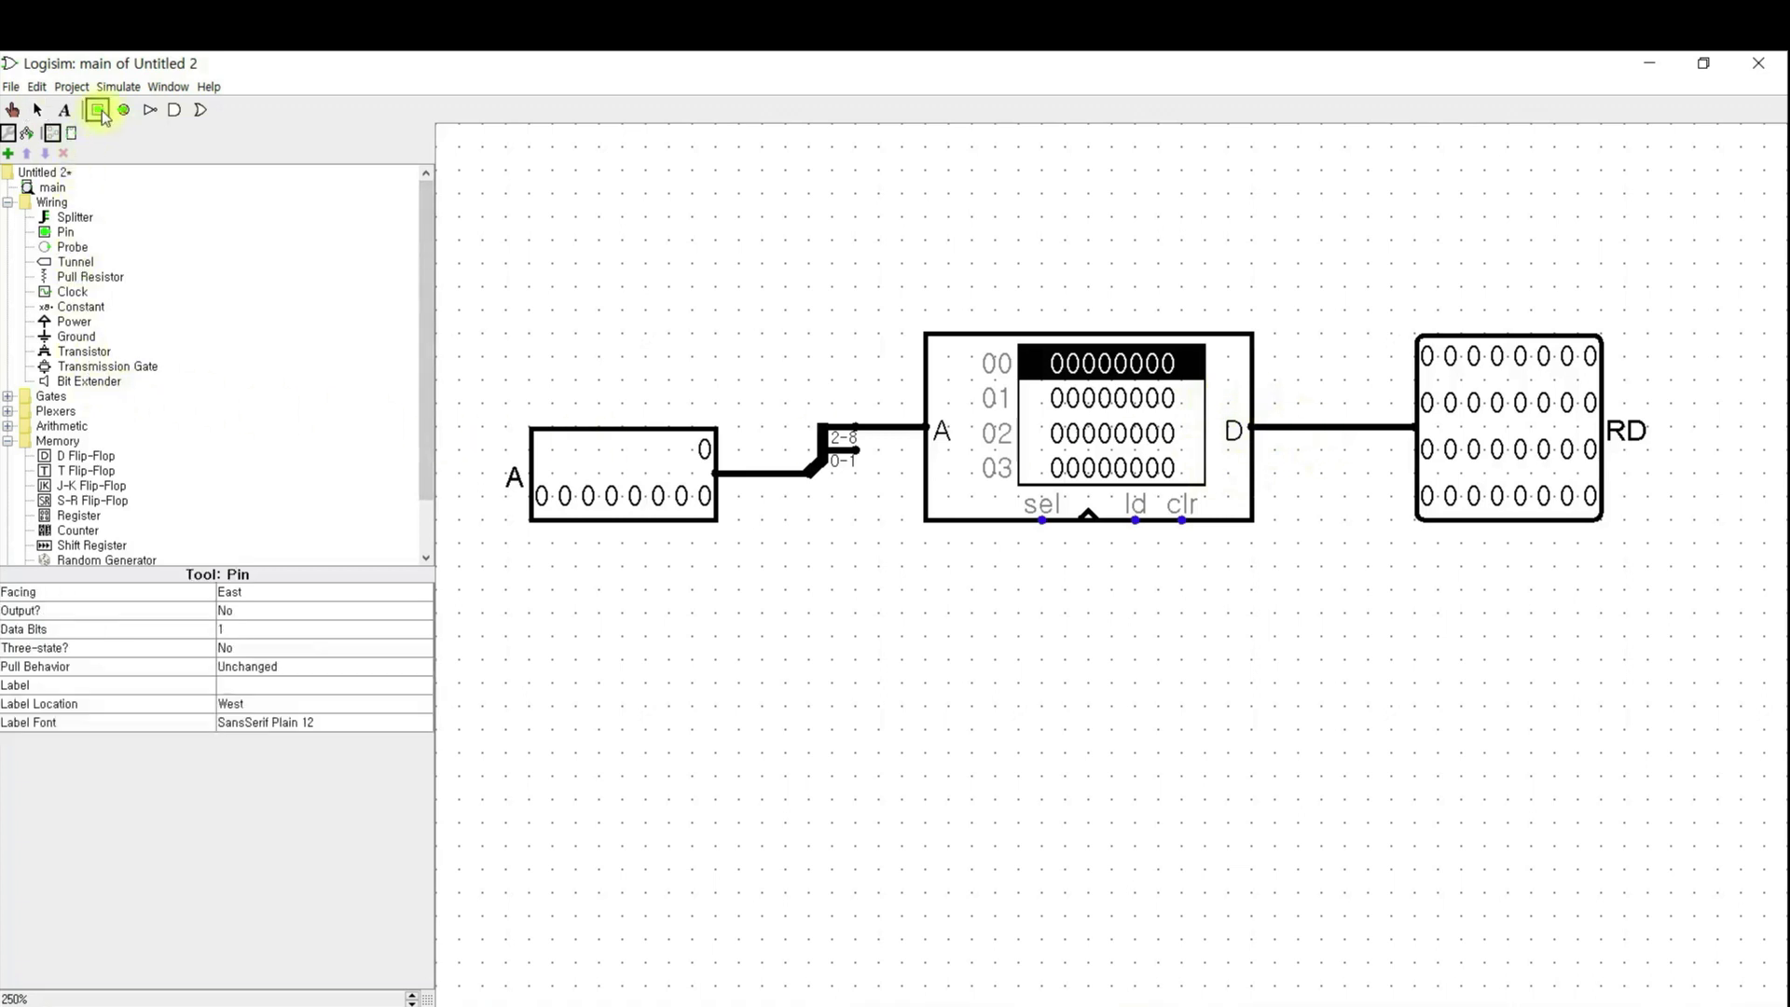
{"action": "left_click", "coordinate": [244, 630]}
{"action": "scroll", "coordinate": [242, 700], "scroll_direction": "down", "scroll_amount": 7}
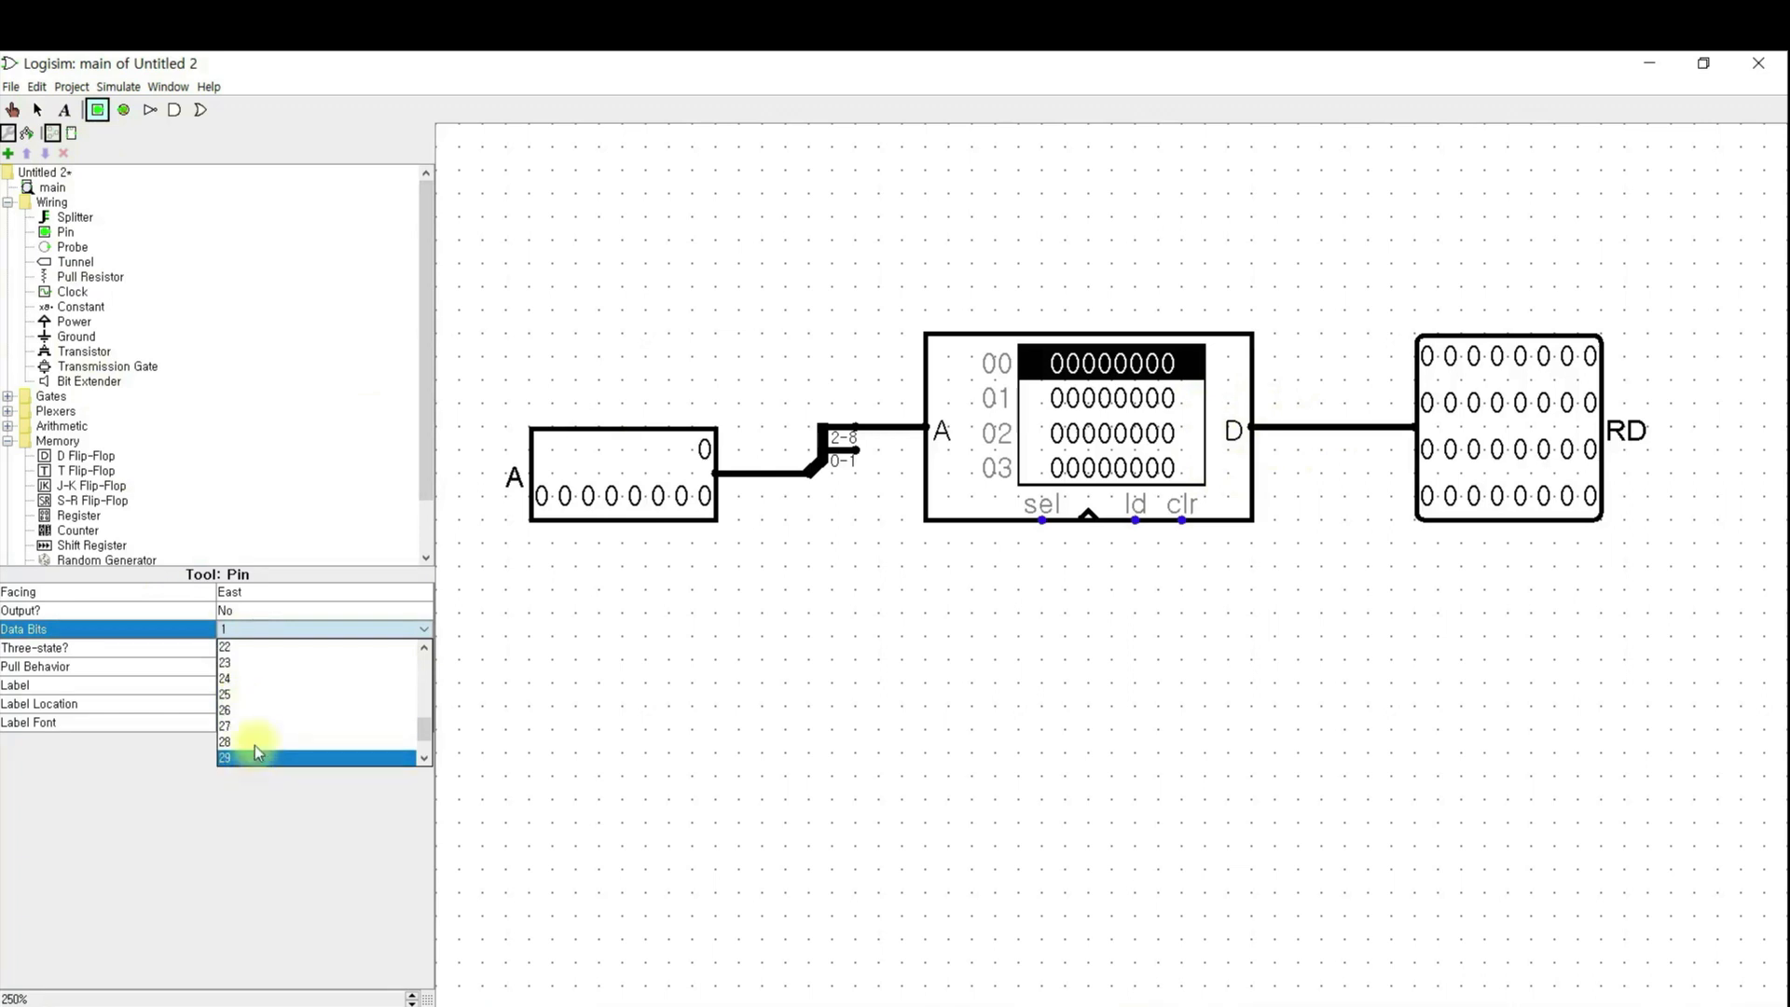
{"action": "scroll", "coordinate": [255, 759], "scroll_direction": "down", "scroll_amount": 1}
{"action": "left_click", "coordinate": [210, 688]}
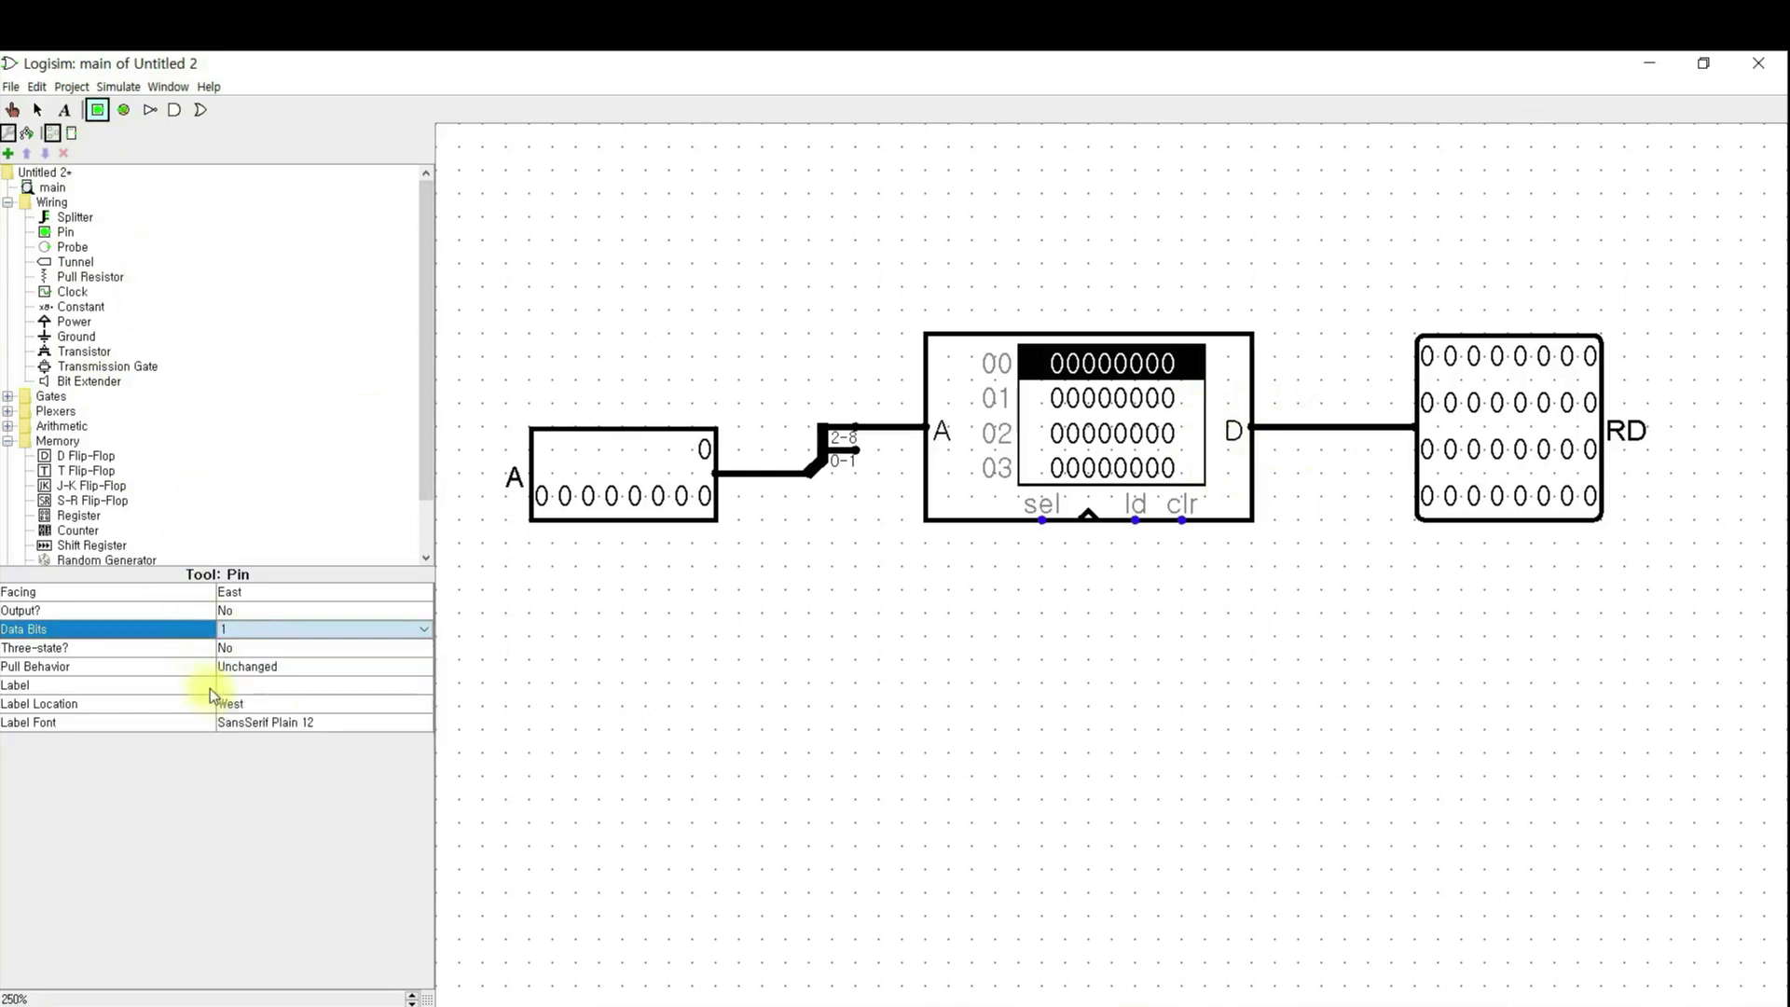
{"action": "left_click", "coordinate": [273, 630]}
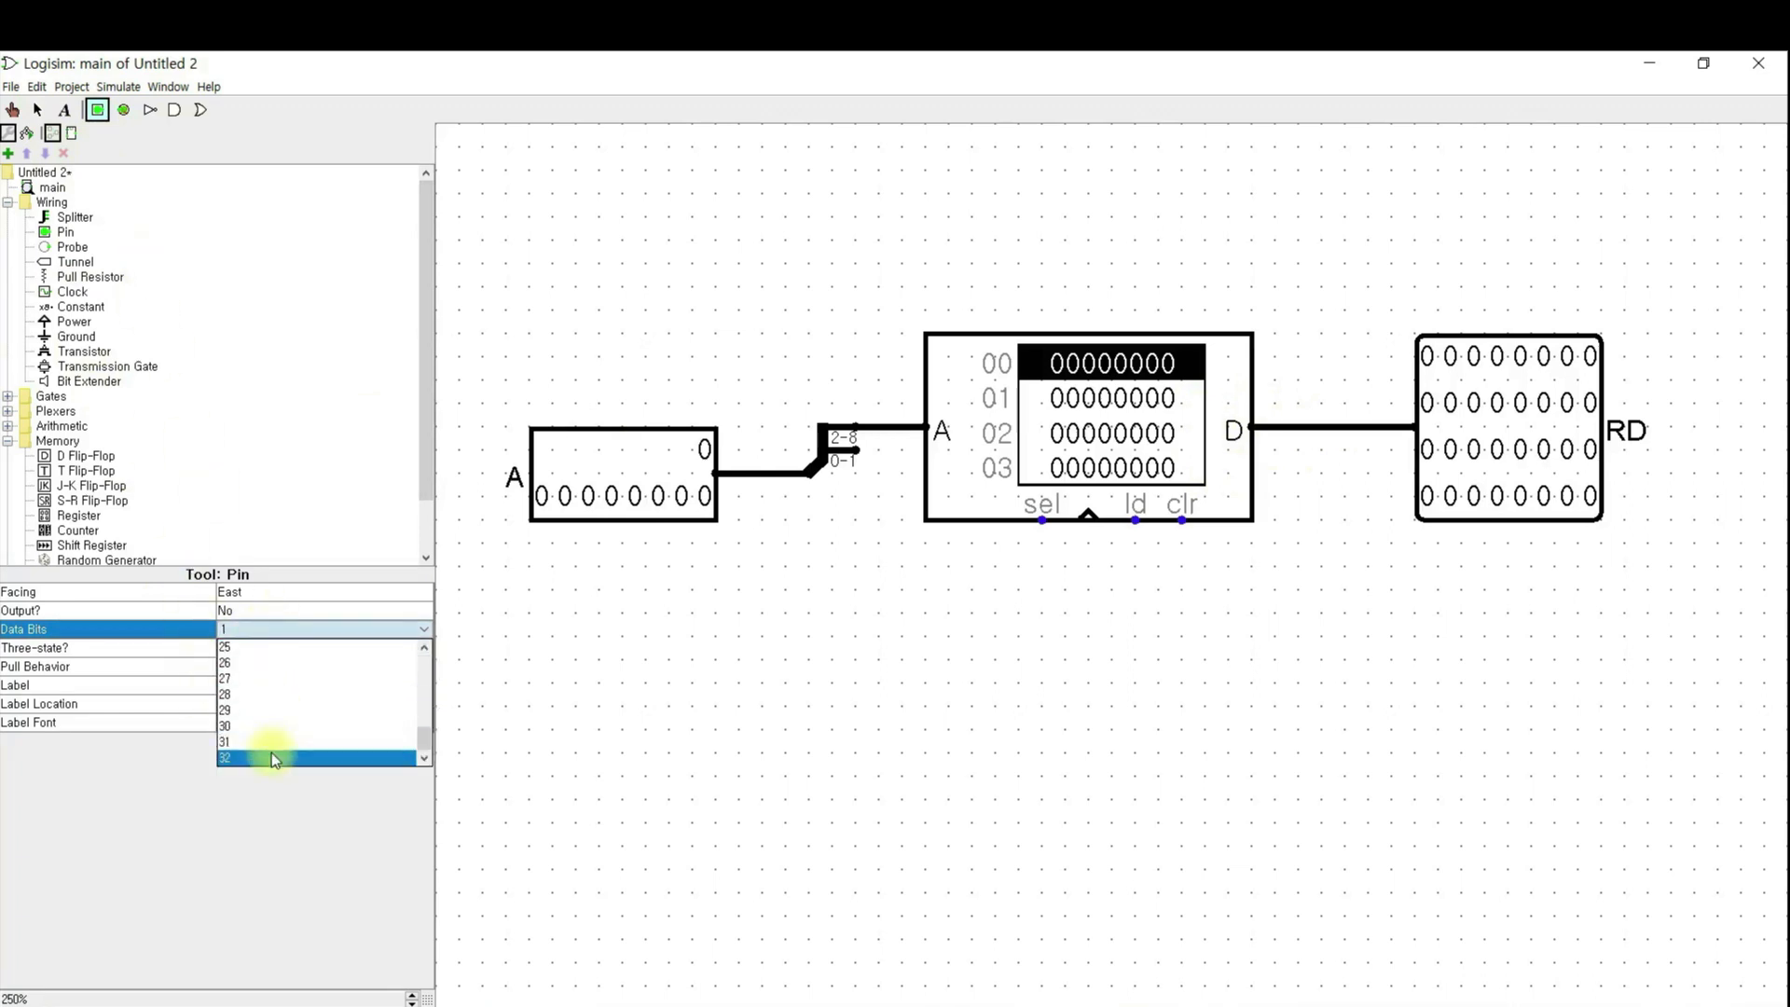
{"action": "left_click", "coordinate": [271, 757]}
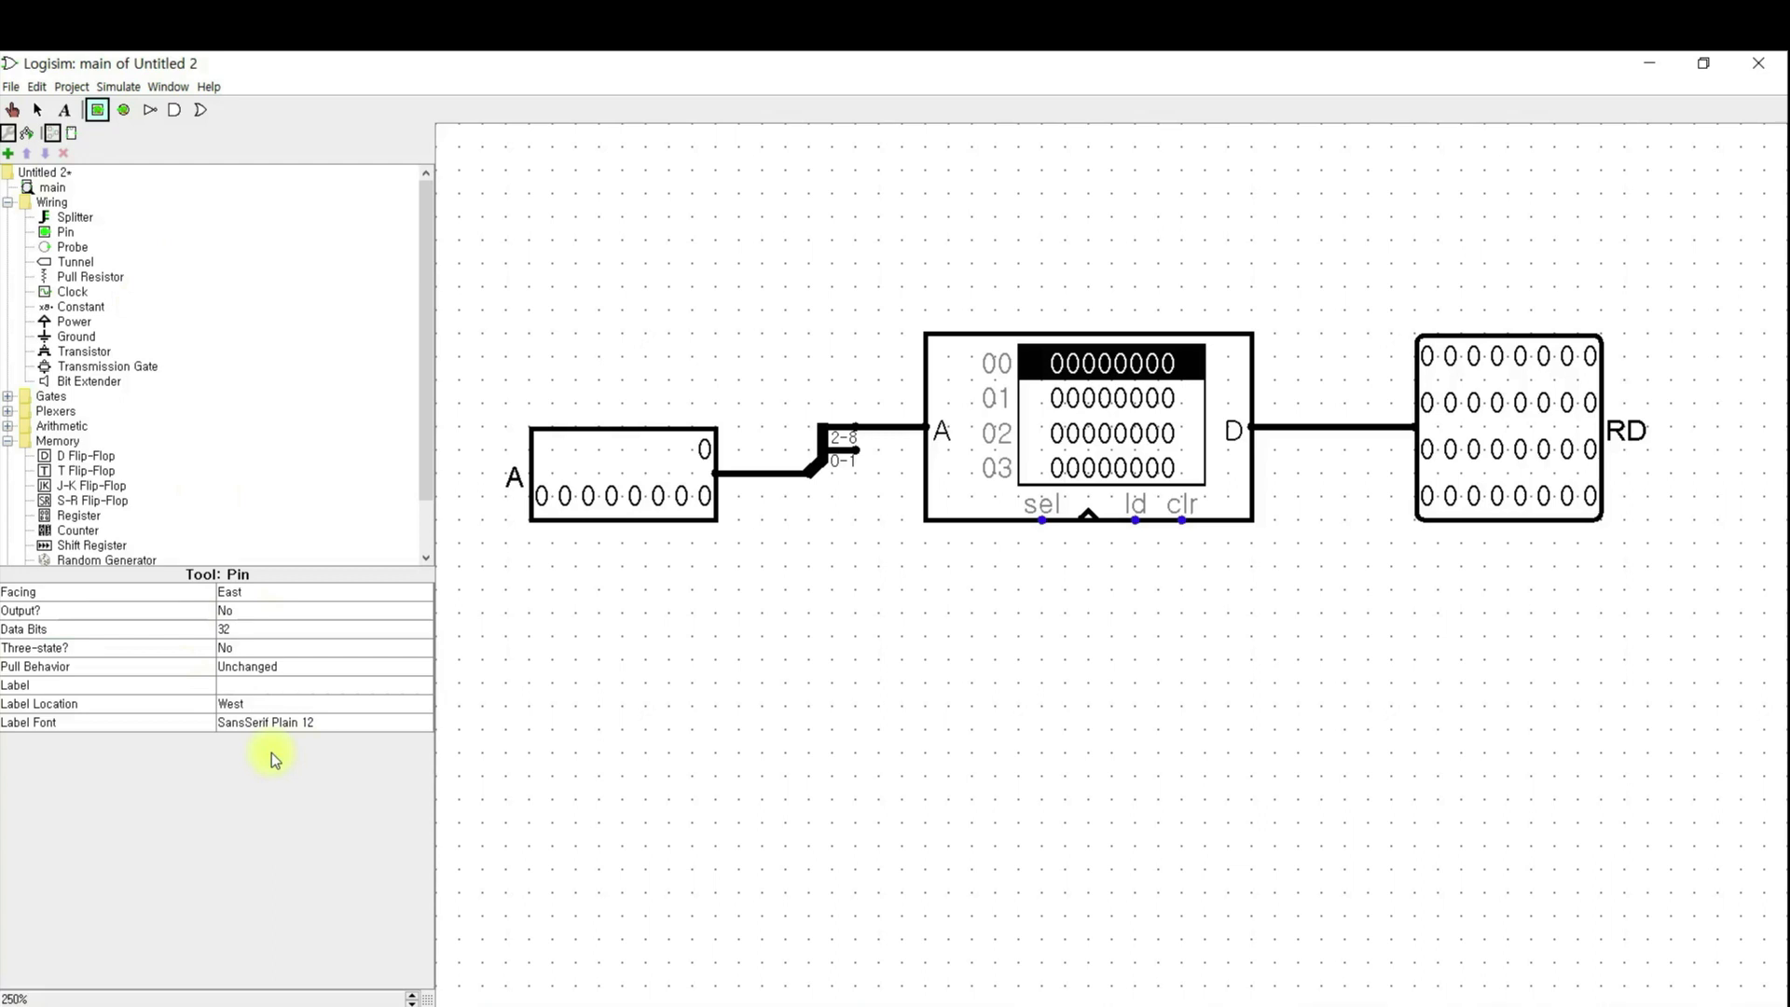
{"action": "left_click", "coordinate": [262, 689]}
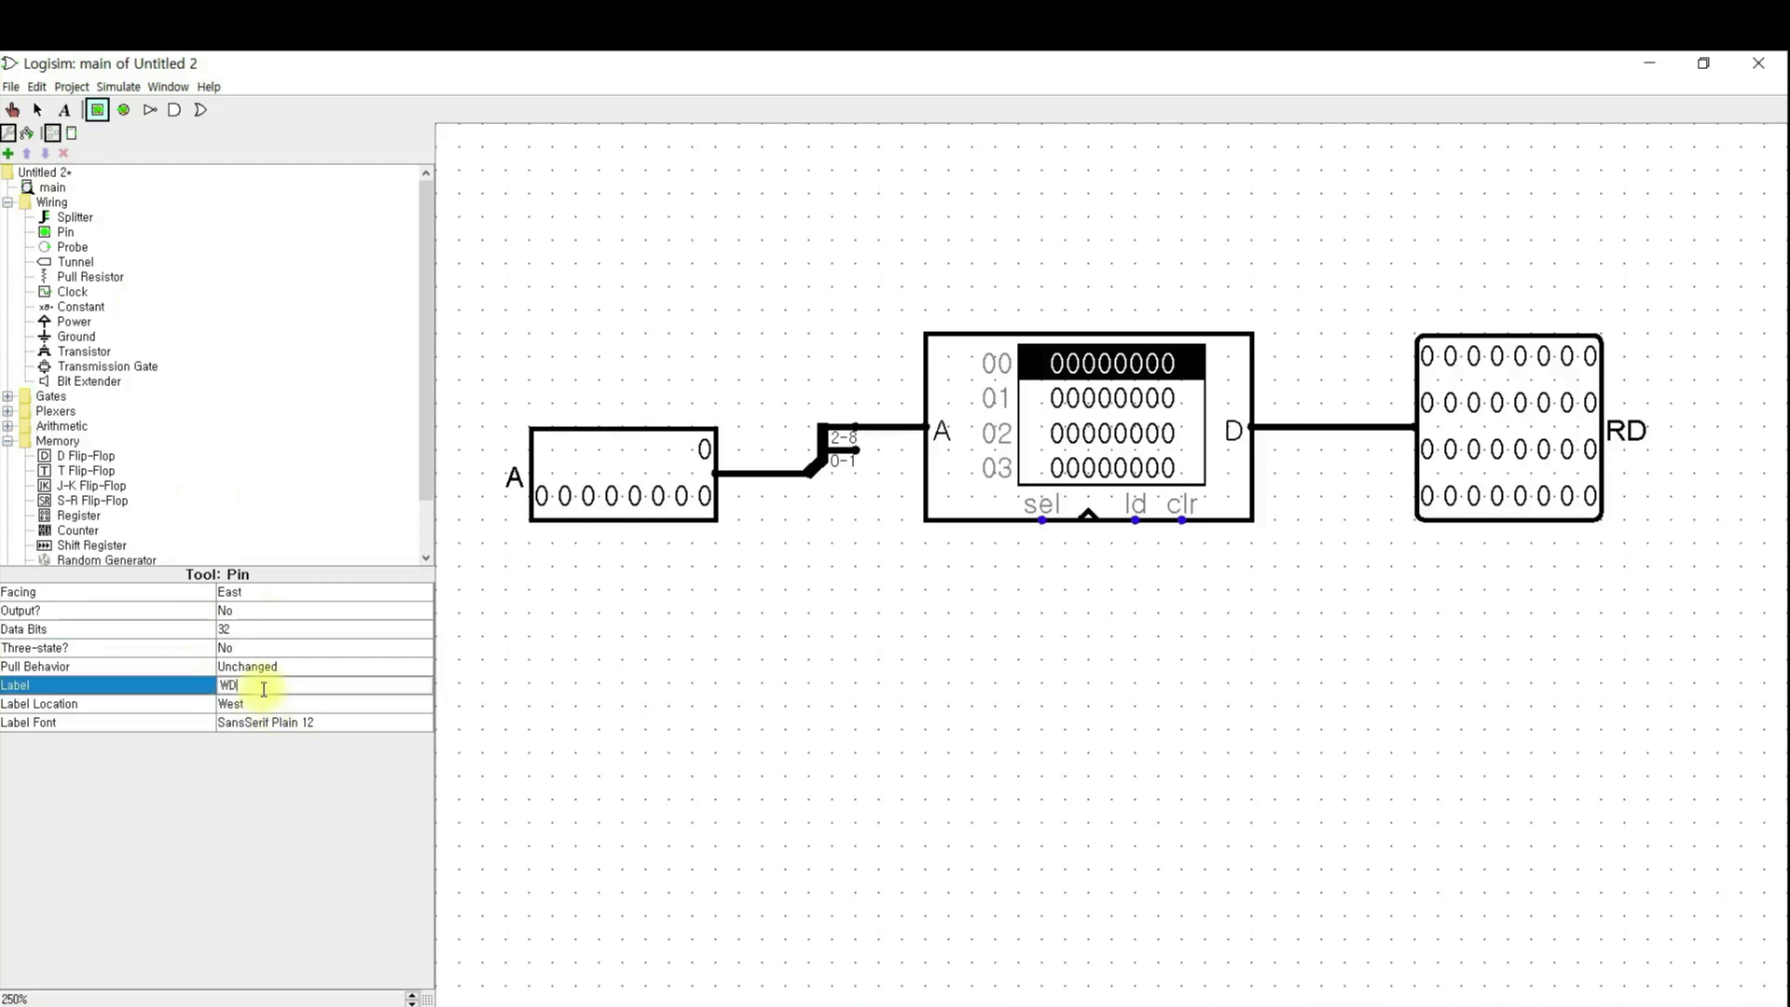
{"action": "type", "text": "WD"}
{"action": "key", "text": "Return"}
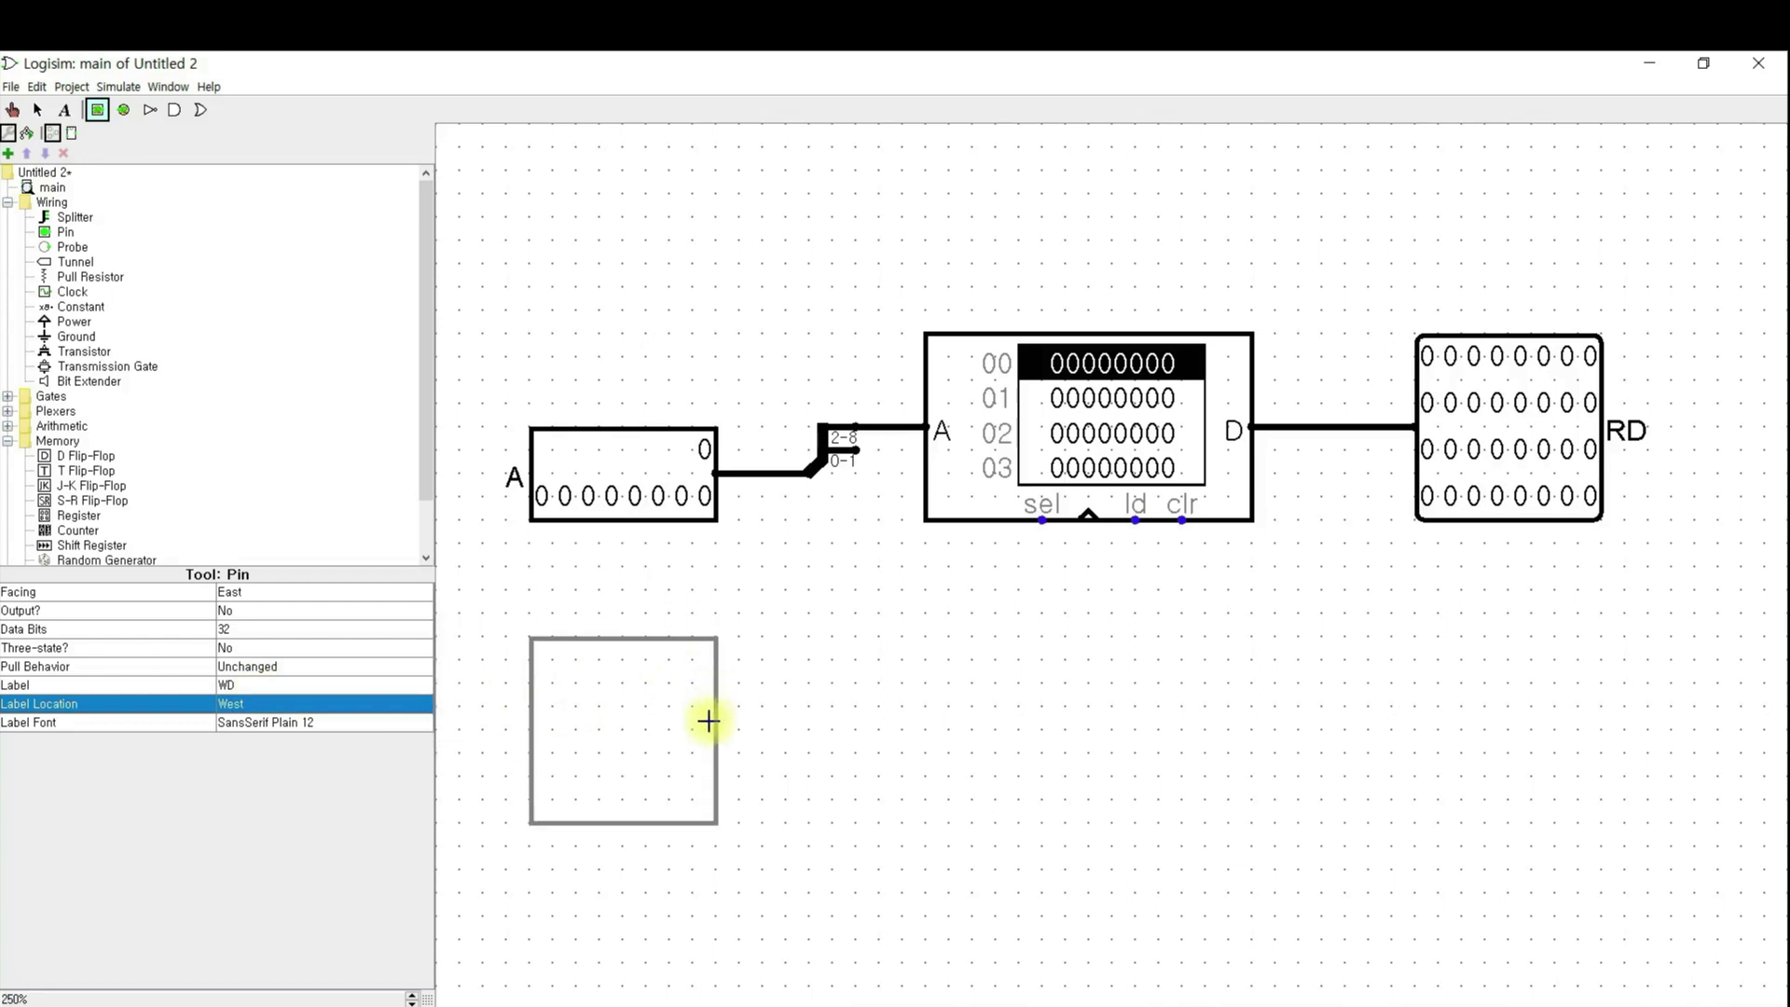
{"action": "left_click", "coordinate": [708, 721]}
- Wire the WD pin's output to the line between D and RD, and test it by setting WD's lowest bit to 1
{"action": "left_click_drag", "start_coordinate": [716, 729], "coordinate": [1322, 429]}
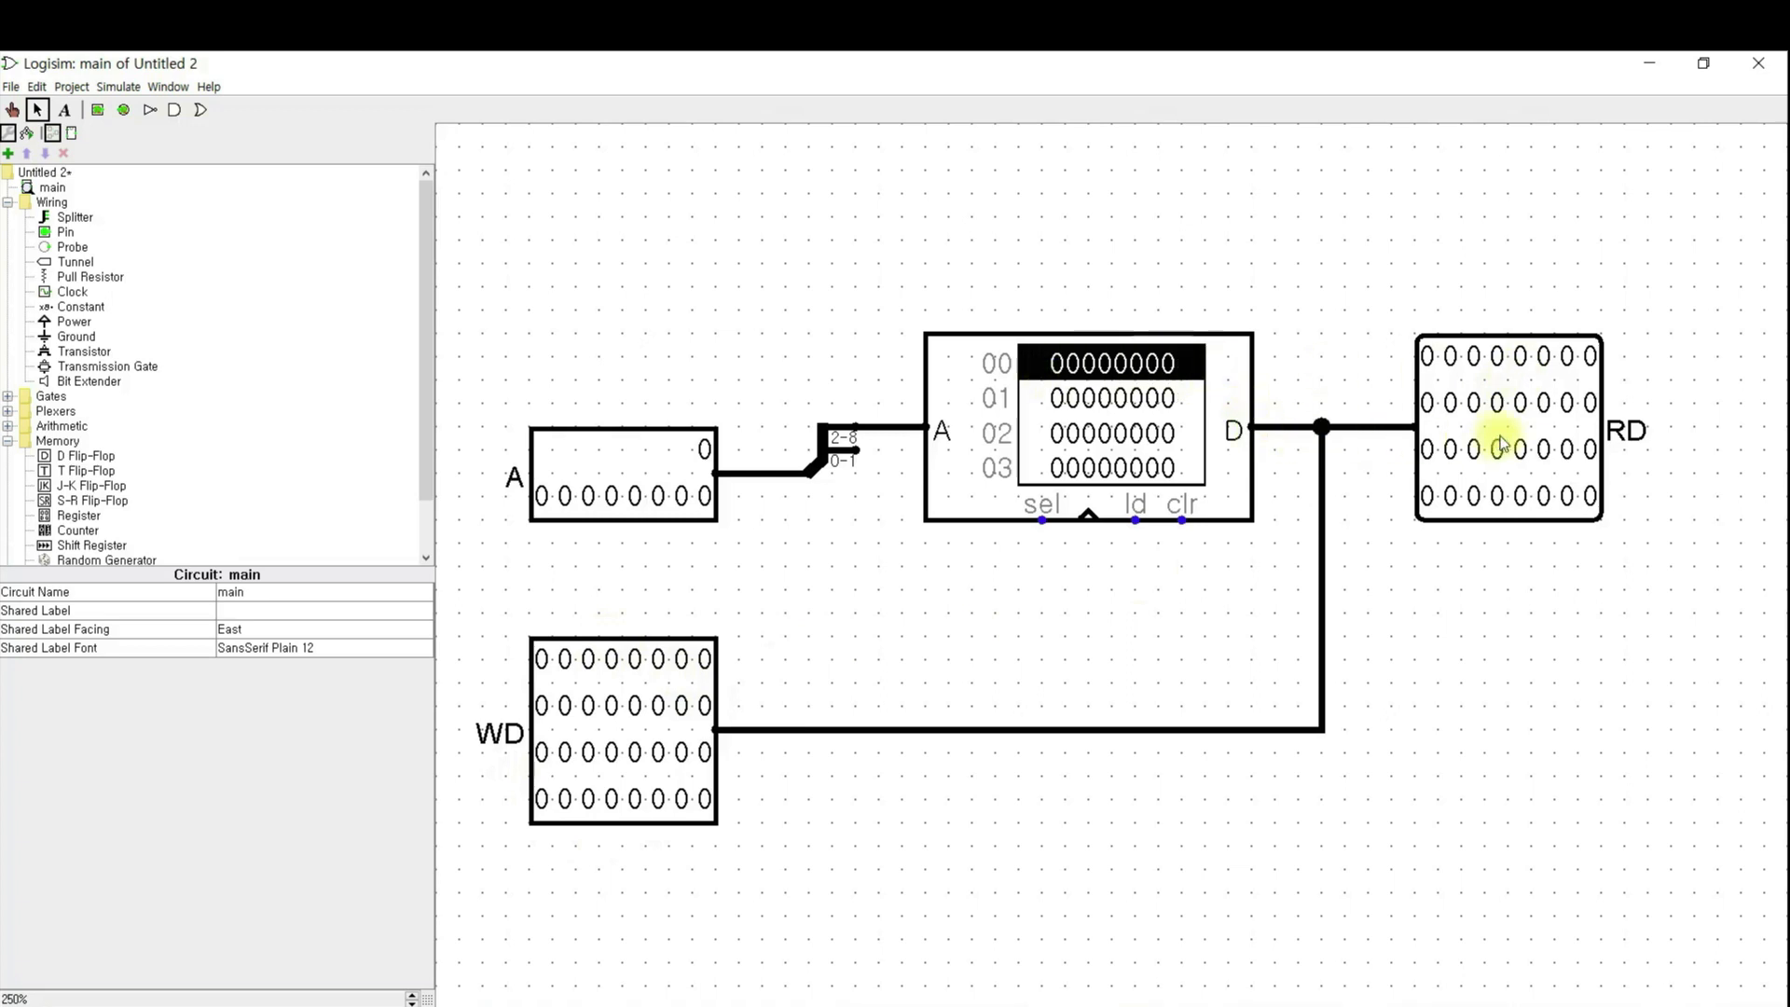
{"action": "left_click", "coordinate": [12, 109]}
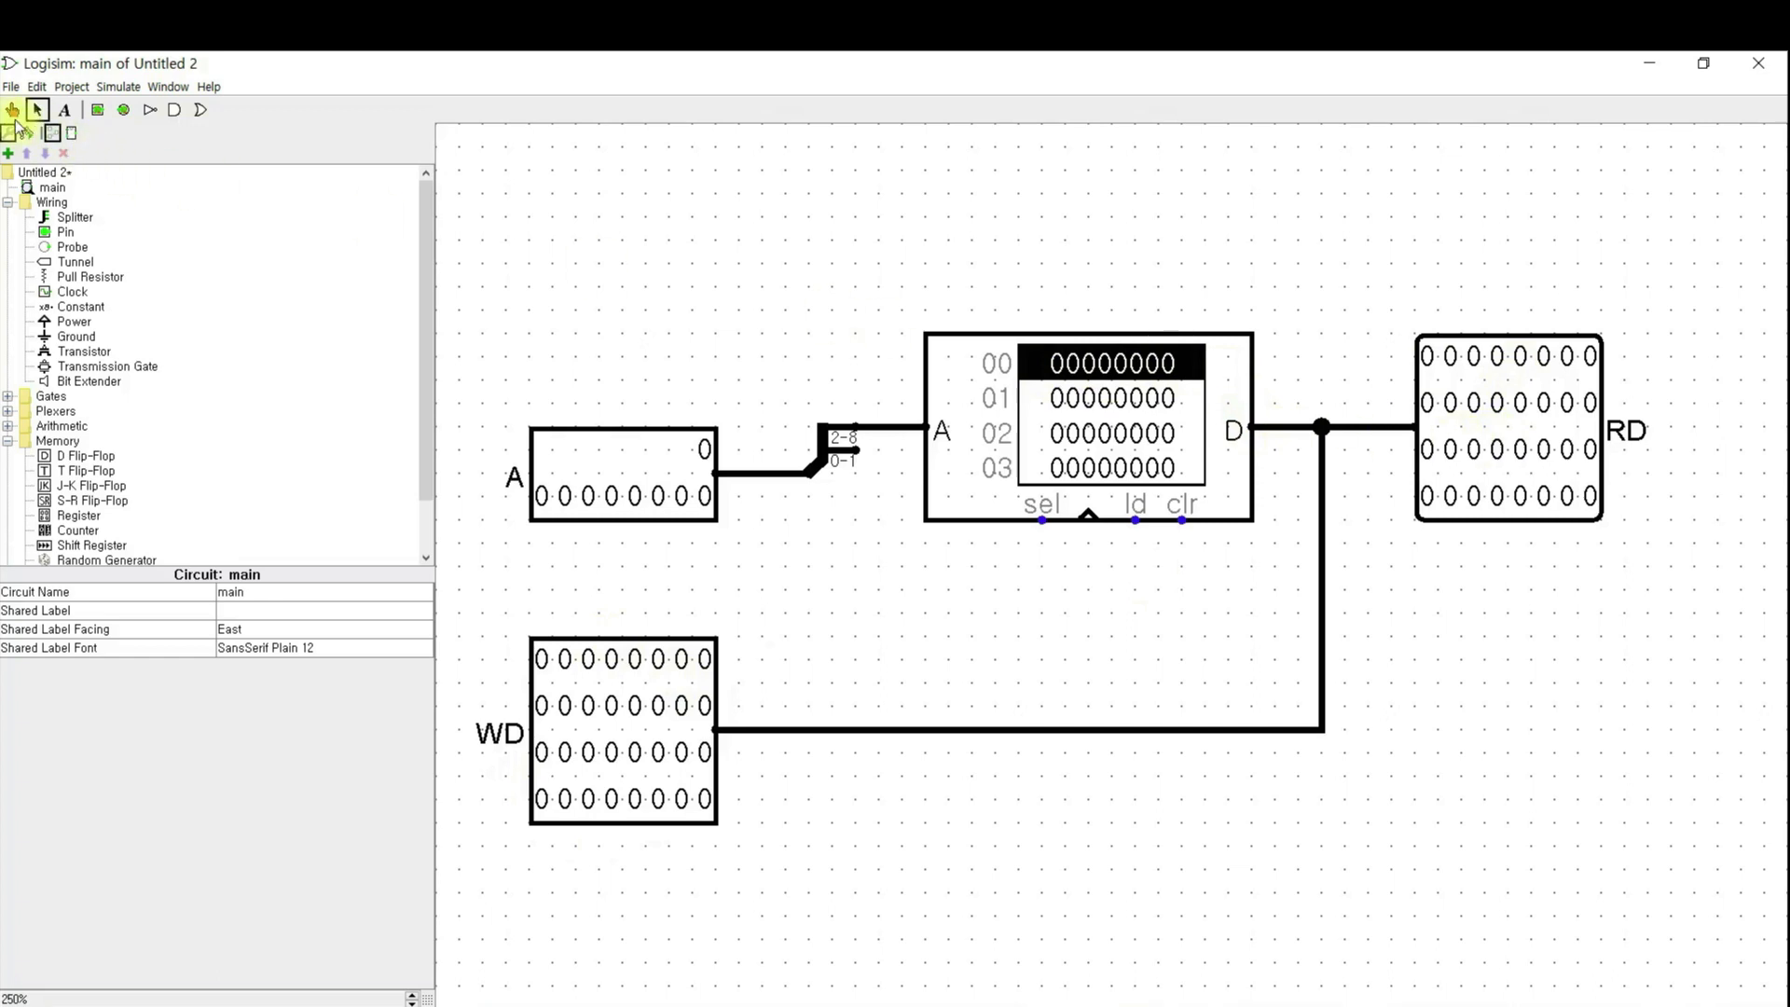
{"action": "left_click", "coordinate": [704, 800]}
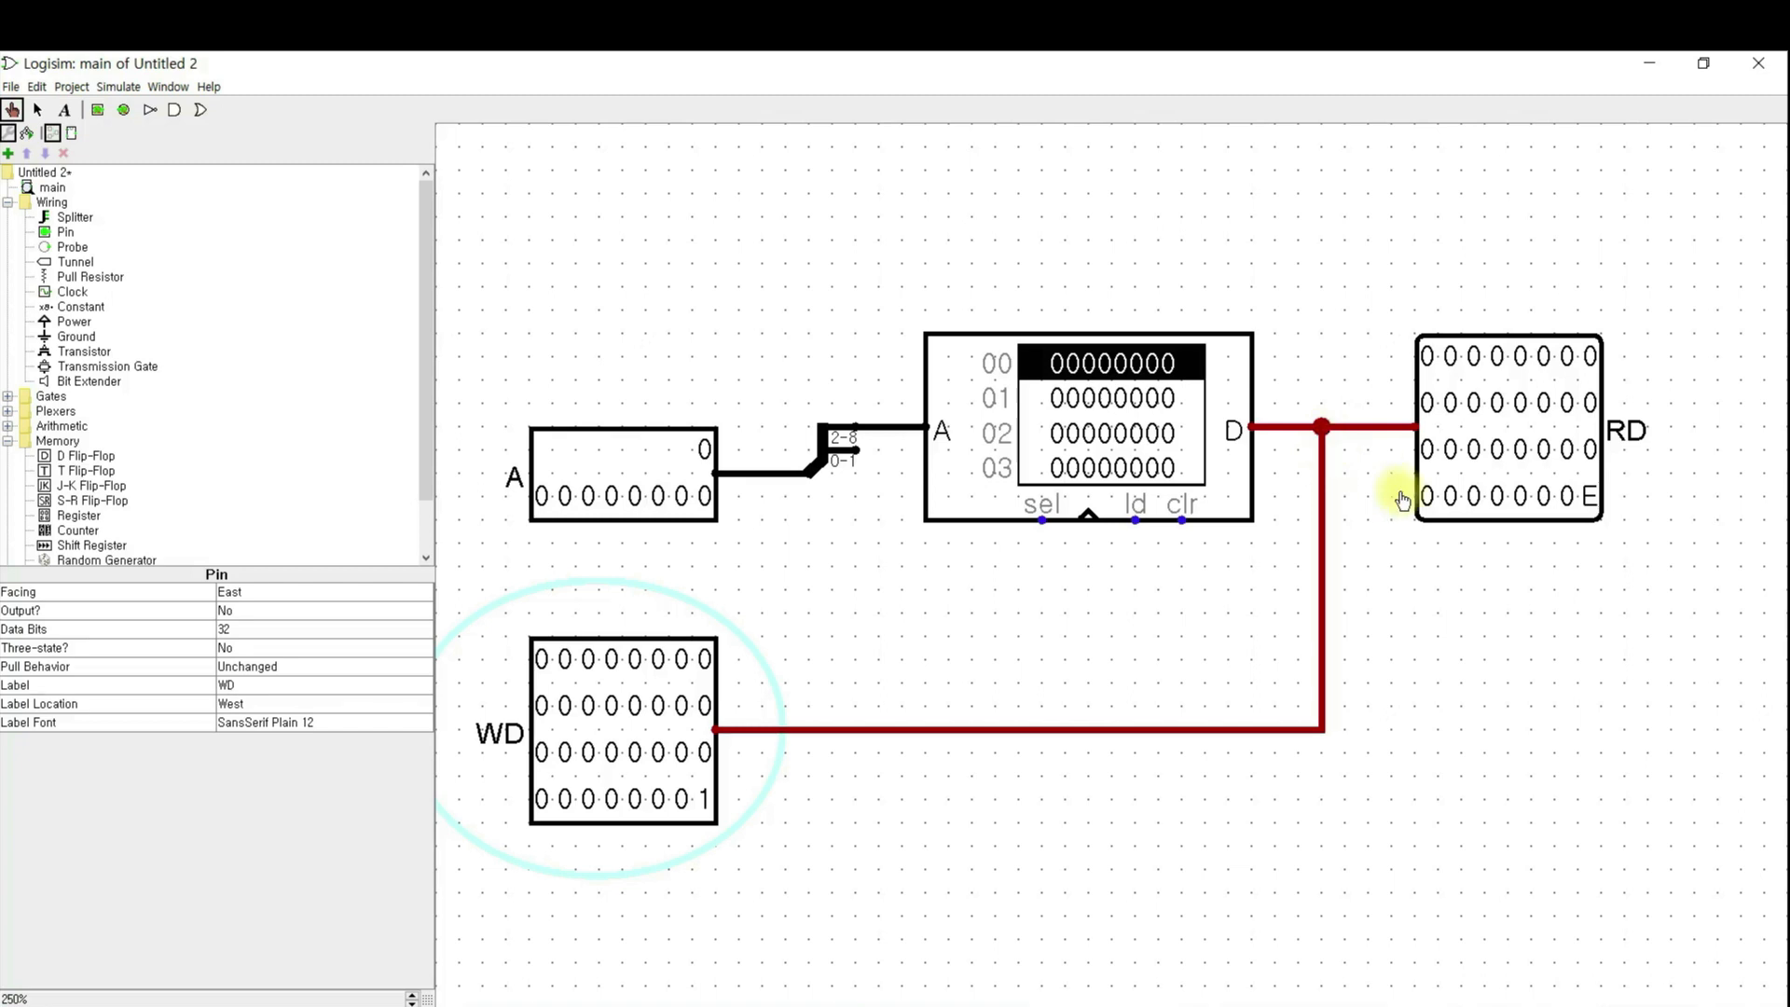
- Set WD's second- and third-lowest bits to 1 and inspect the value on the wire joining WD to the D–RD line
{"action": "left_click", "coordinate": [681, 800]}
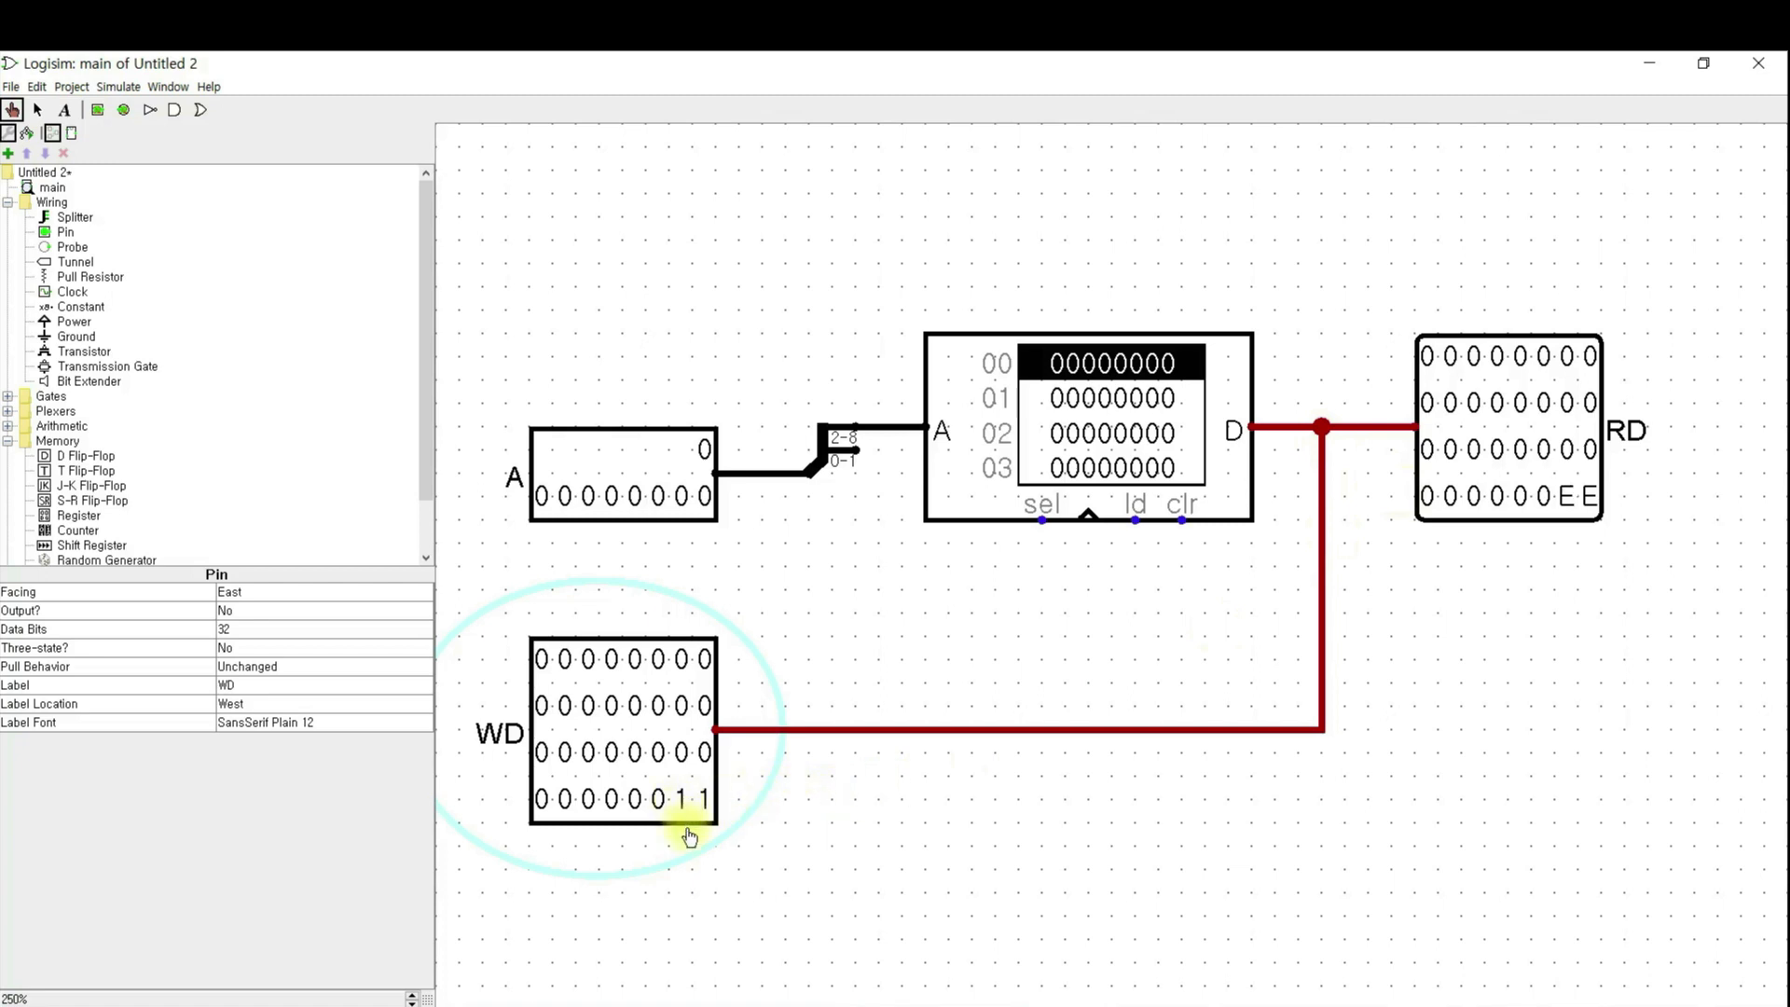
{"action": "left_click", "coordinate": [659, 800]}
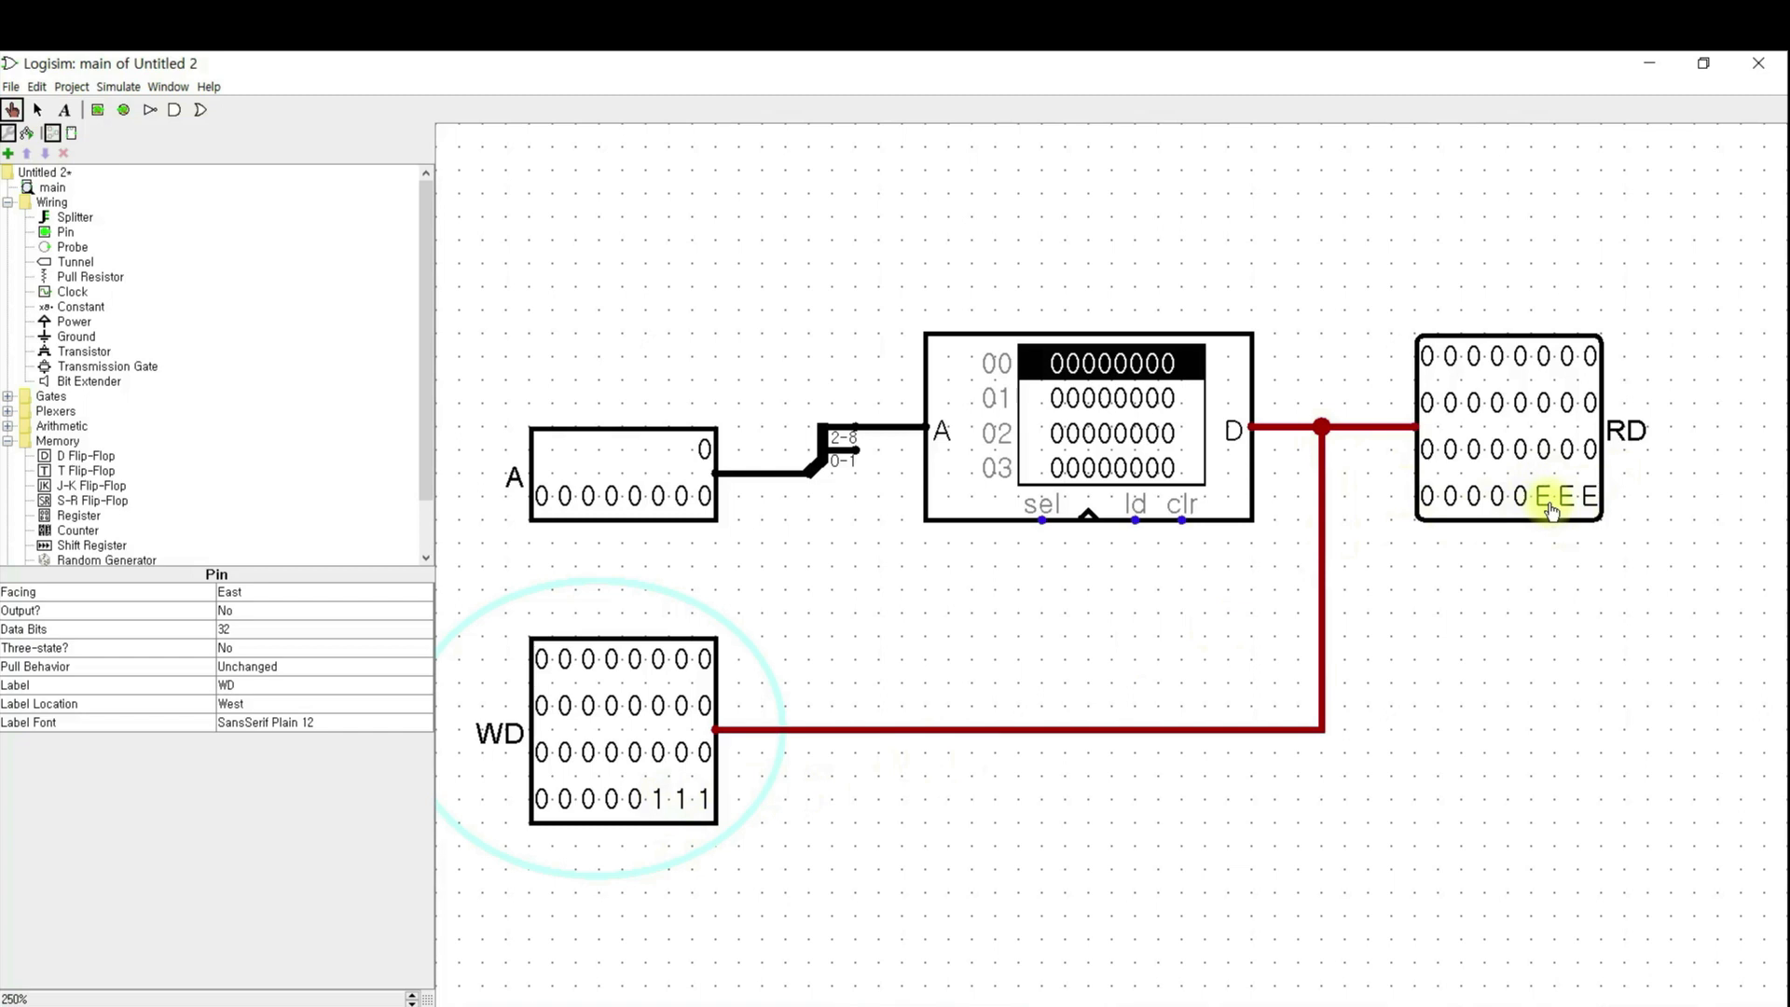
{"action": "left_click", "coordinate": [1325, 621]}
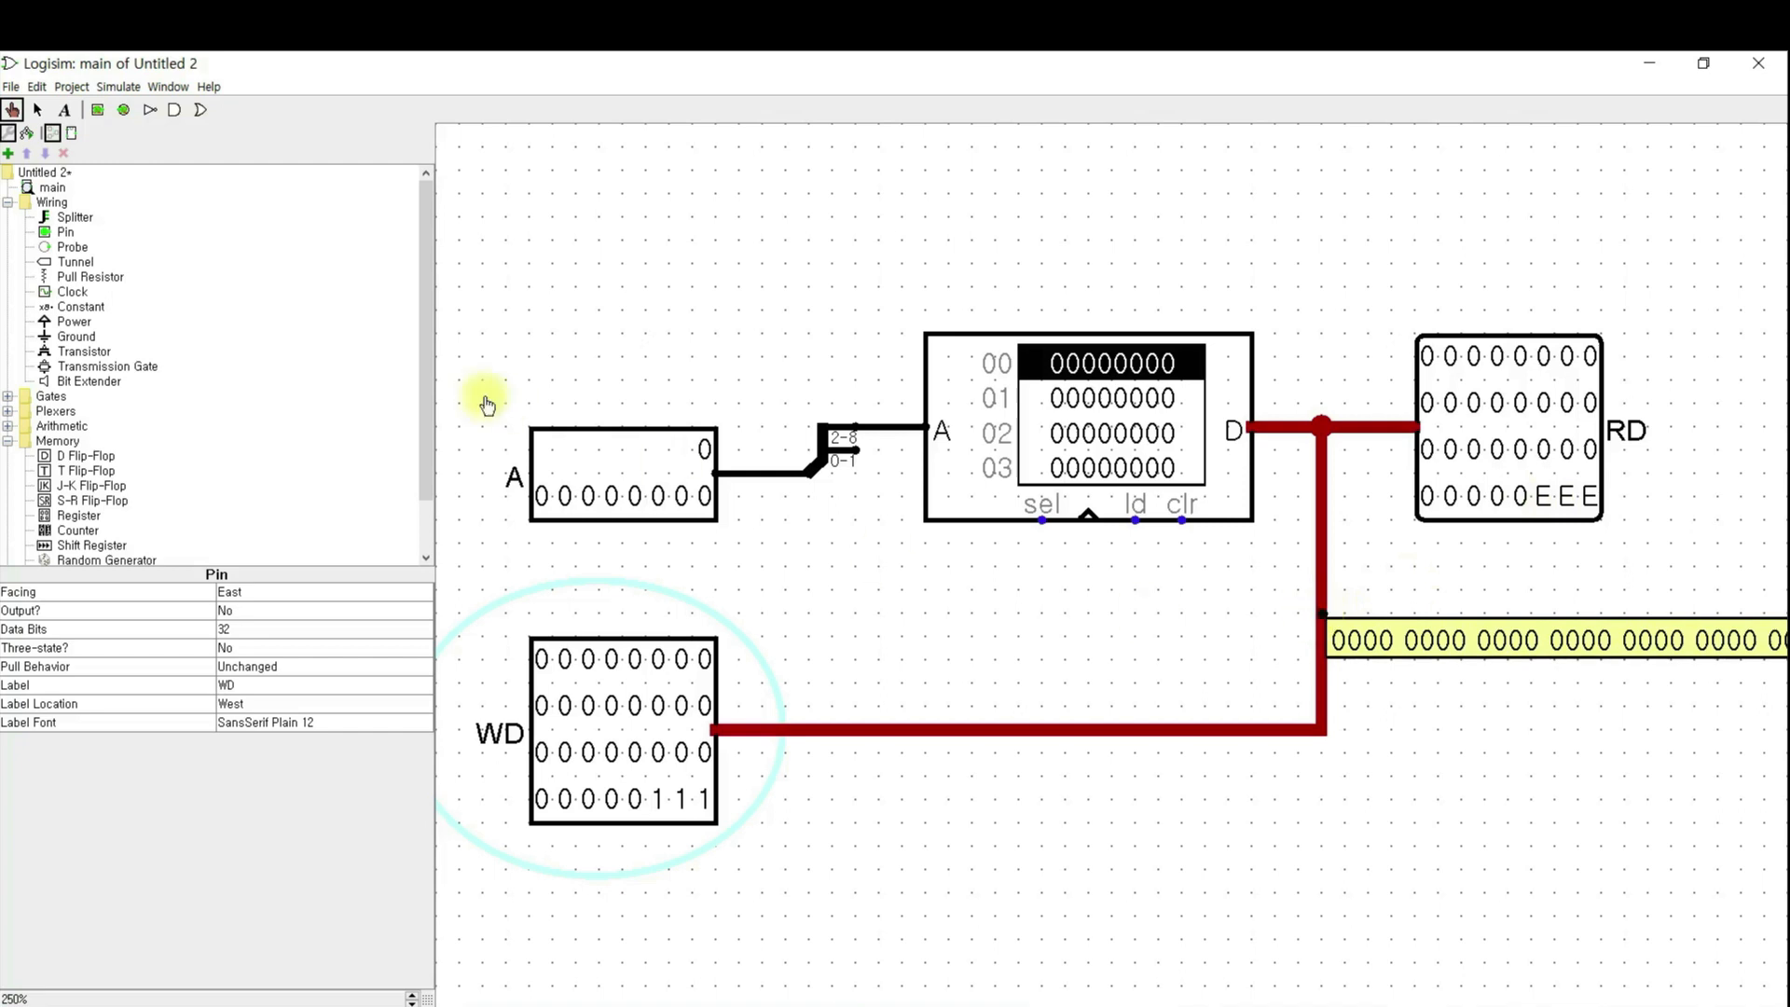
- Delete the wires linking WD to the D–RD line and draw a new WD wire that turns upward and stops below that line
{"action": "left_click", "coordinate": [39, 110]}
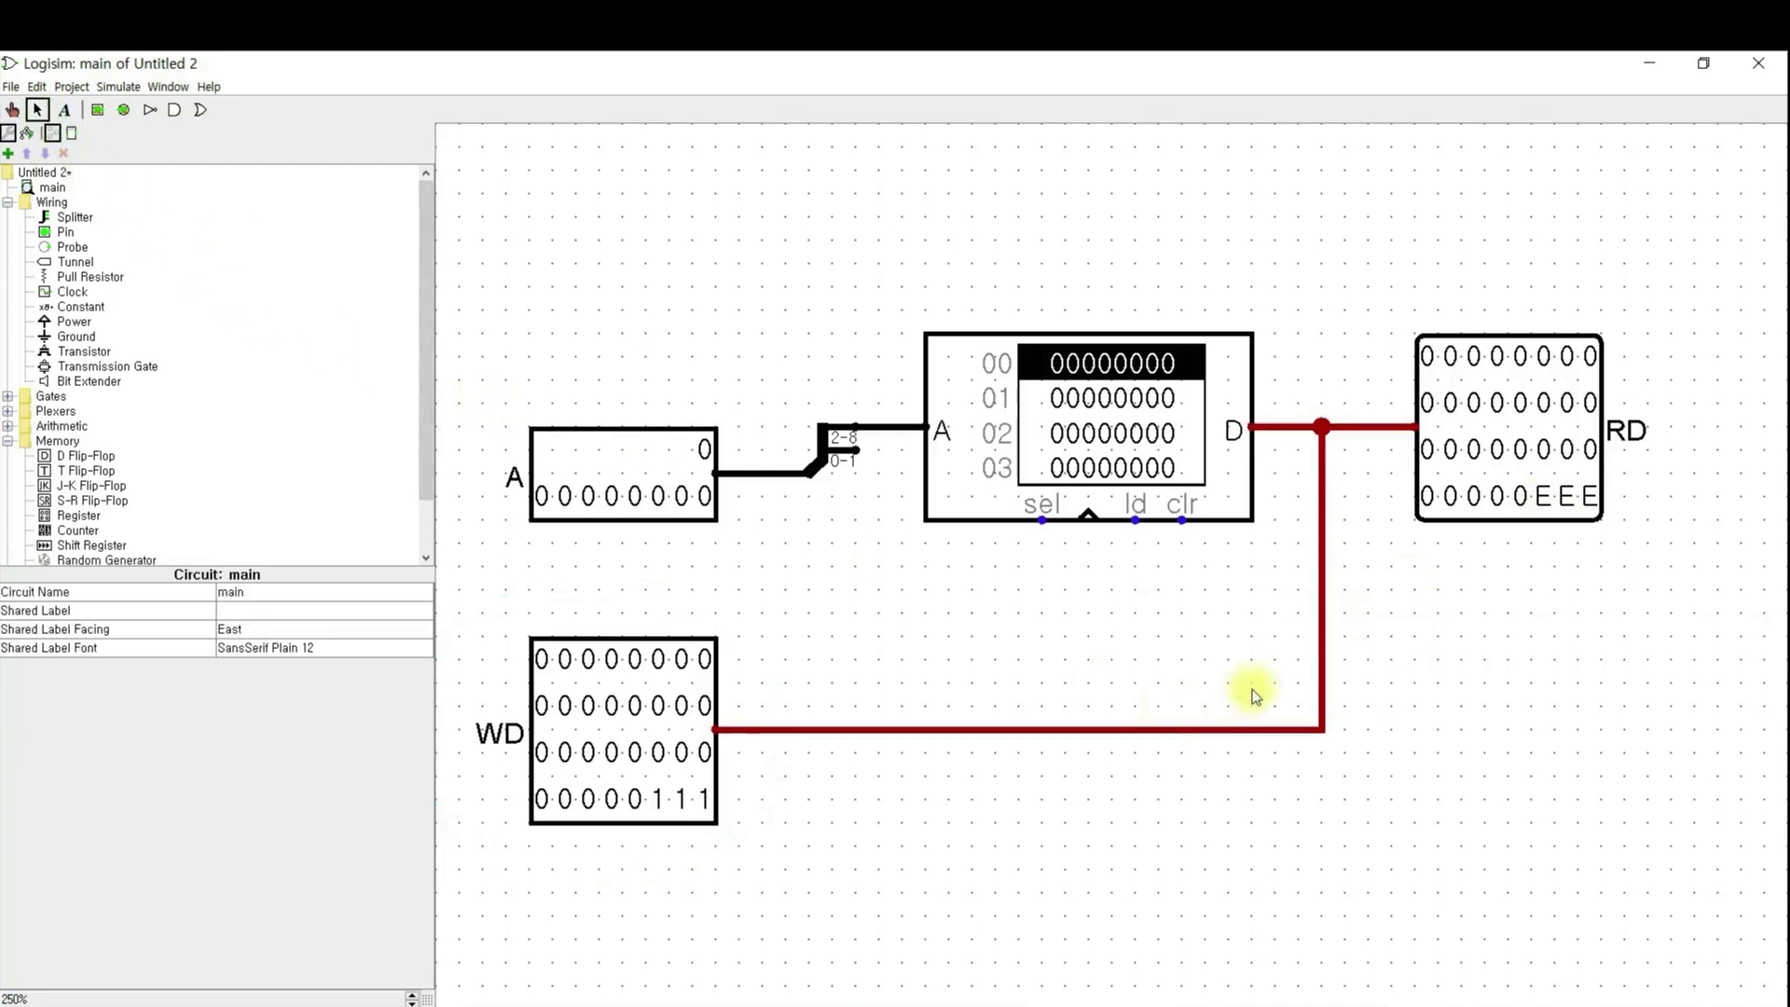
{"action": "left_click", "coordinate": [1319, 598]}
{"action": "key", "text": "Delete"}
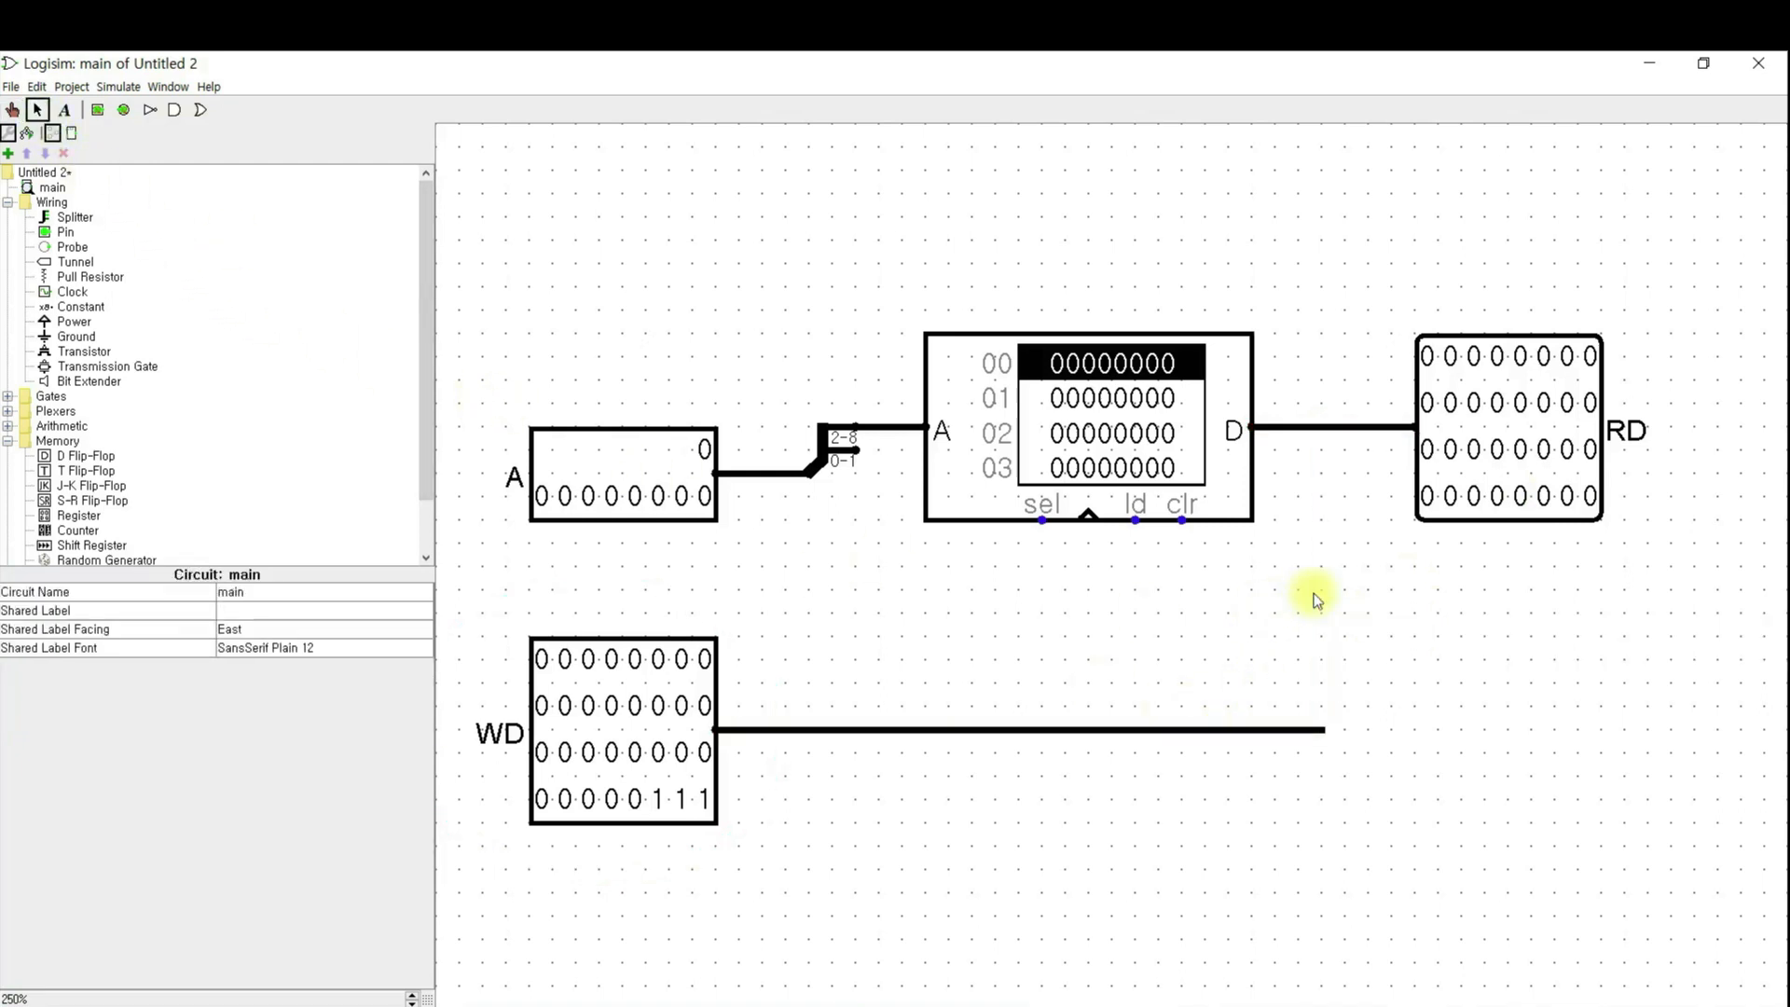
{"action": "left_click", "coordinate": [1284, 730]}
{"action": "key", "text": "Delete"}
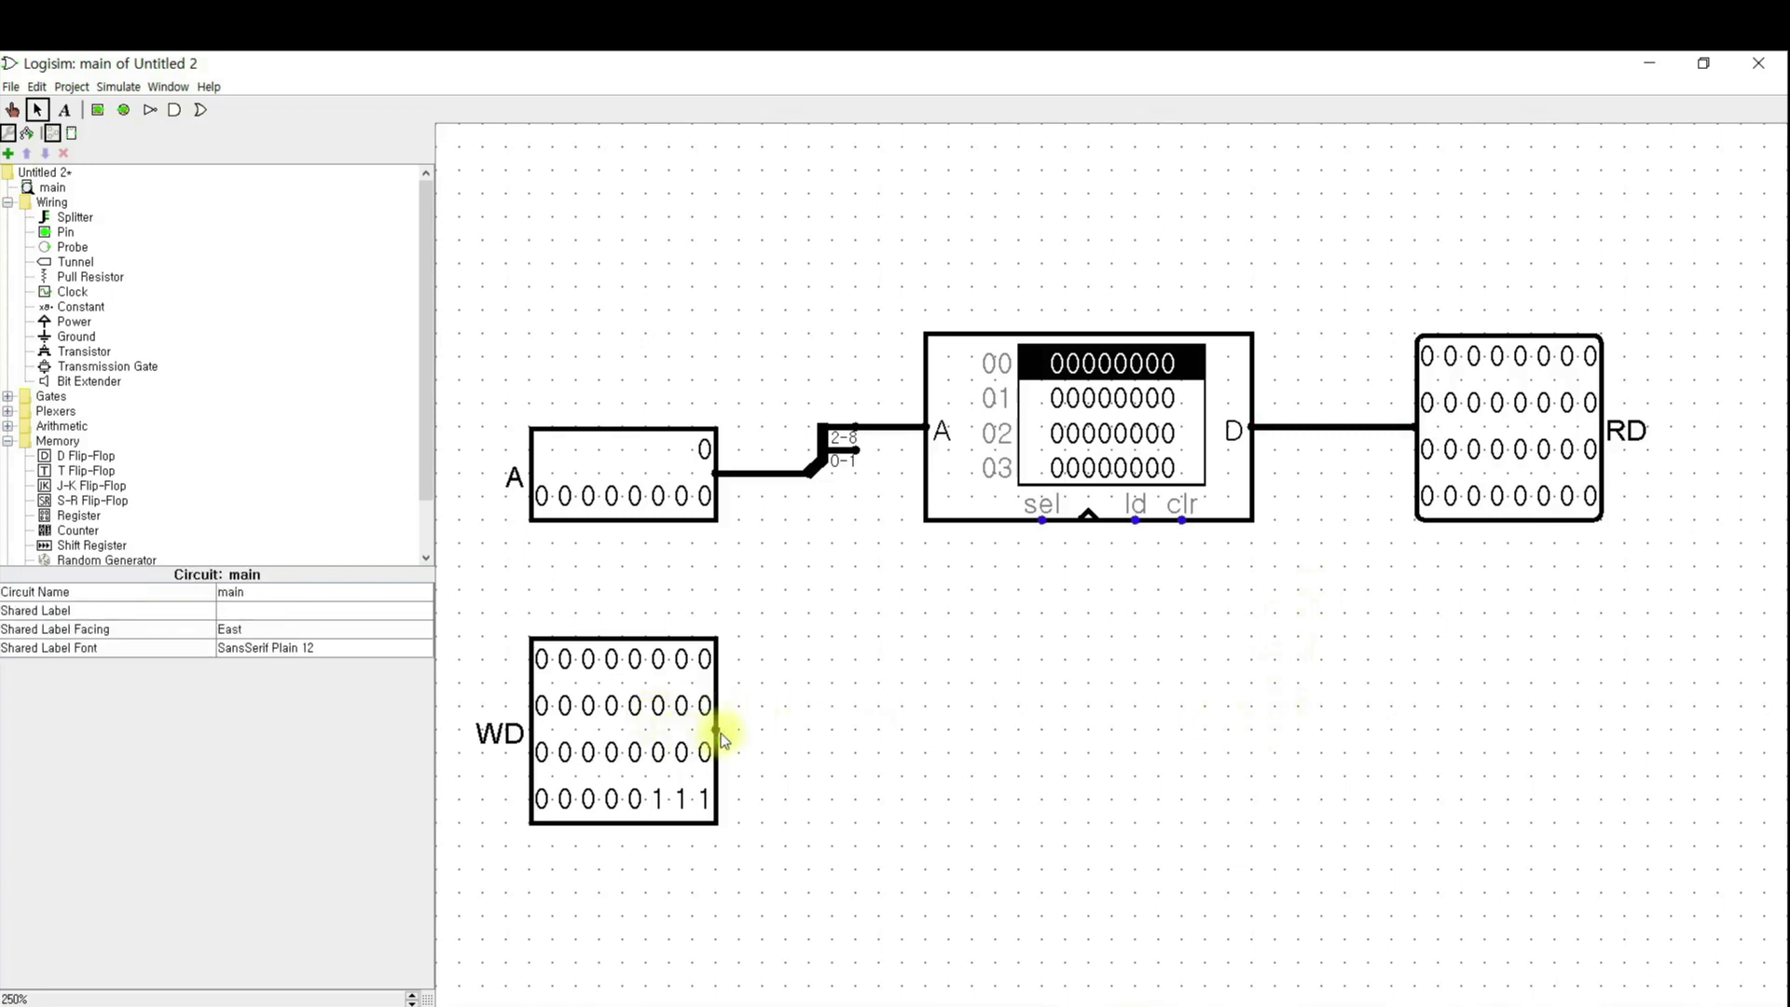
{"action": "left_click_drag", "start_coordinate": [718, 732], "coordinate": [1345, 659]}
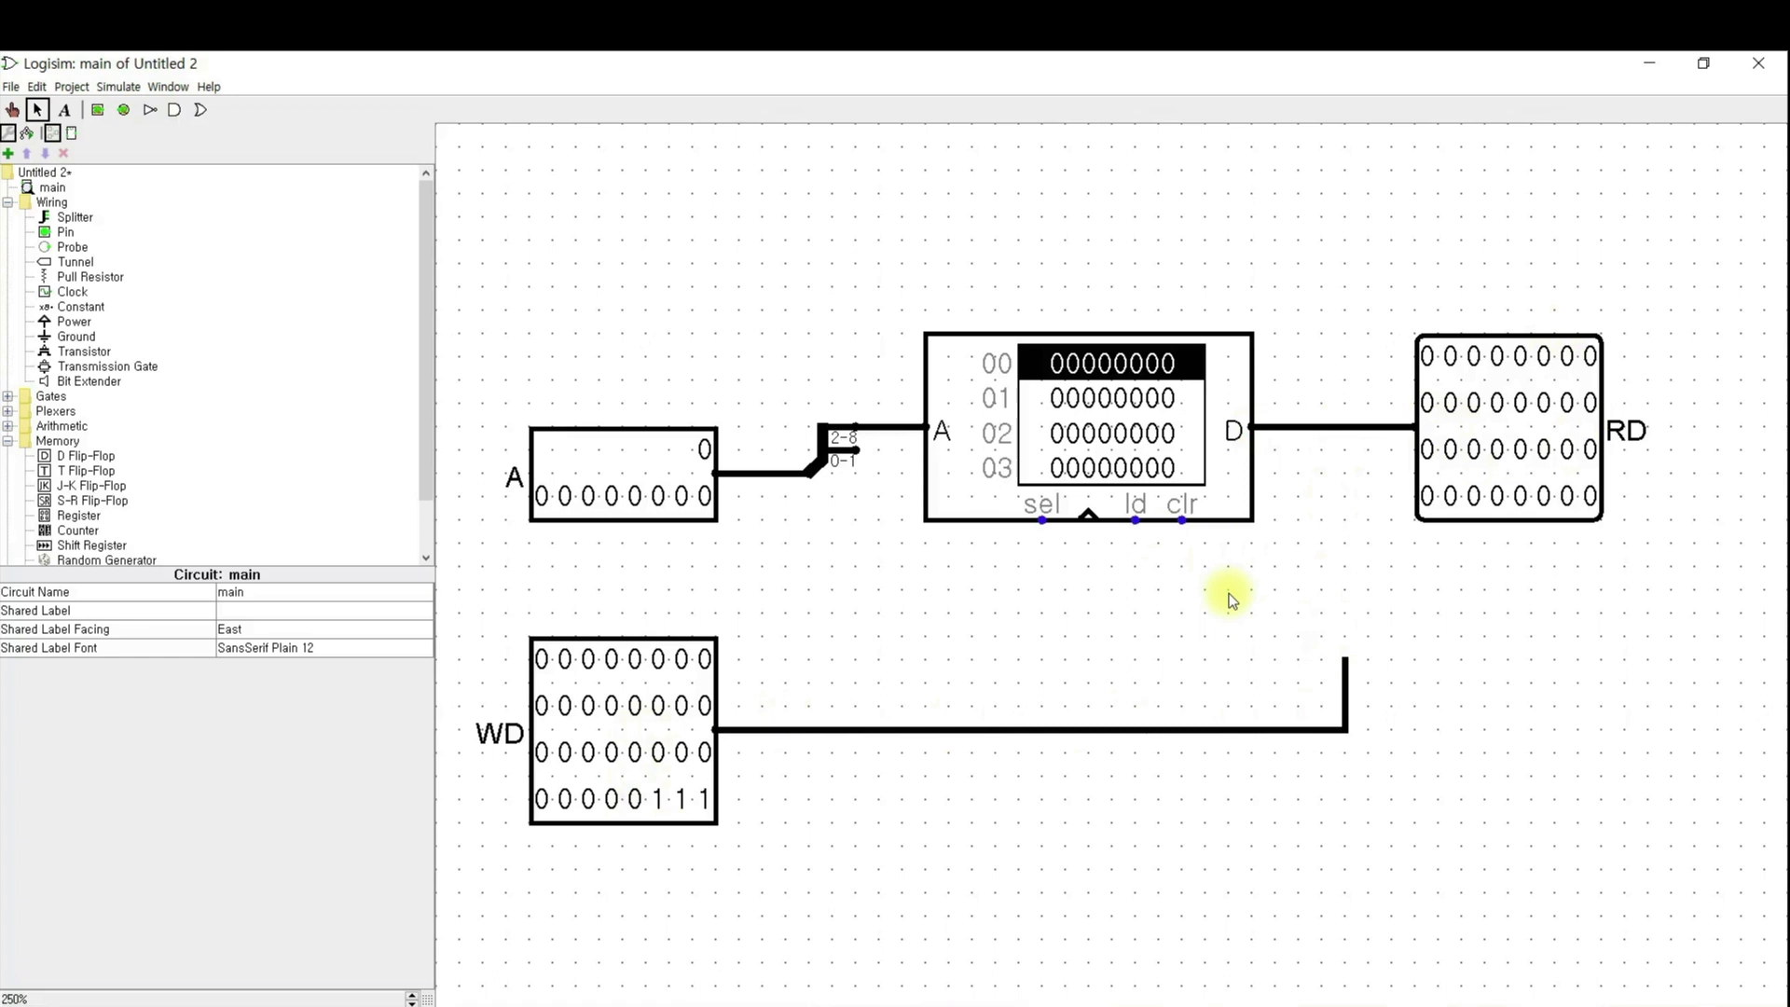
- Consult the data memory diagram in Samsung Notes, return to Logisim, and place an input pin with 1 data bit below WD
{"action": "left_click", "coordinate": [98, 111]}
{"action": "key", "text": "alt+Tab"}
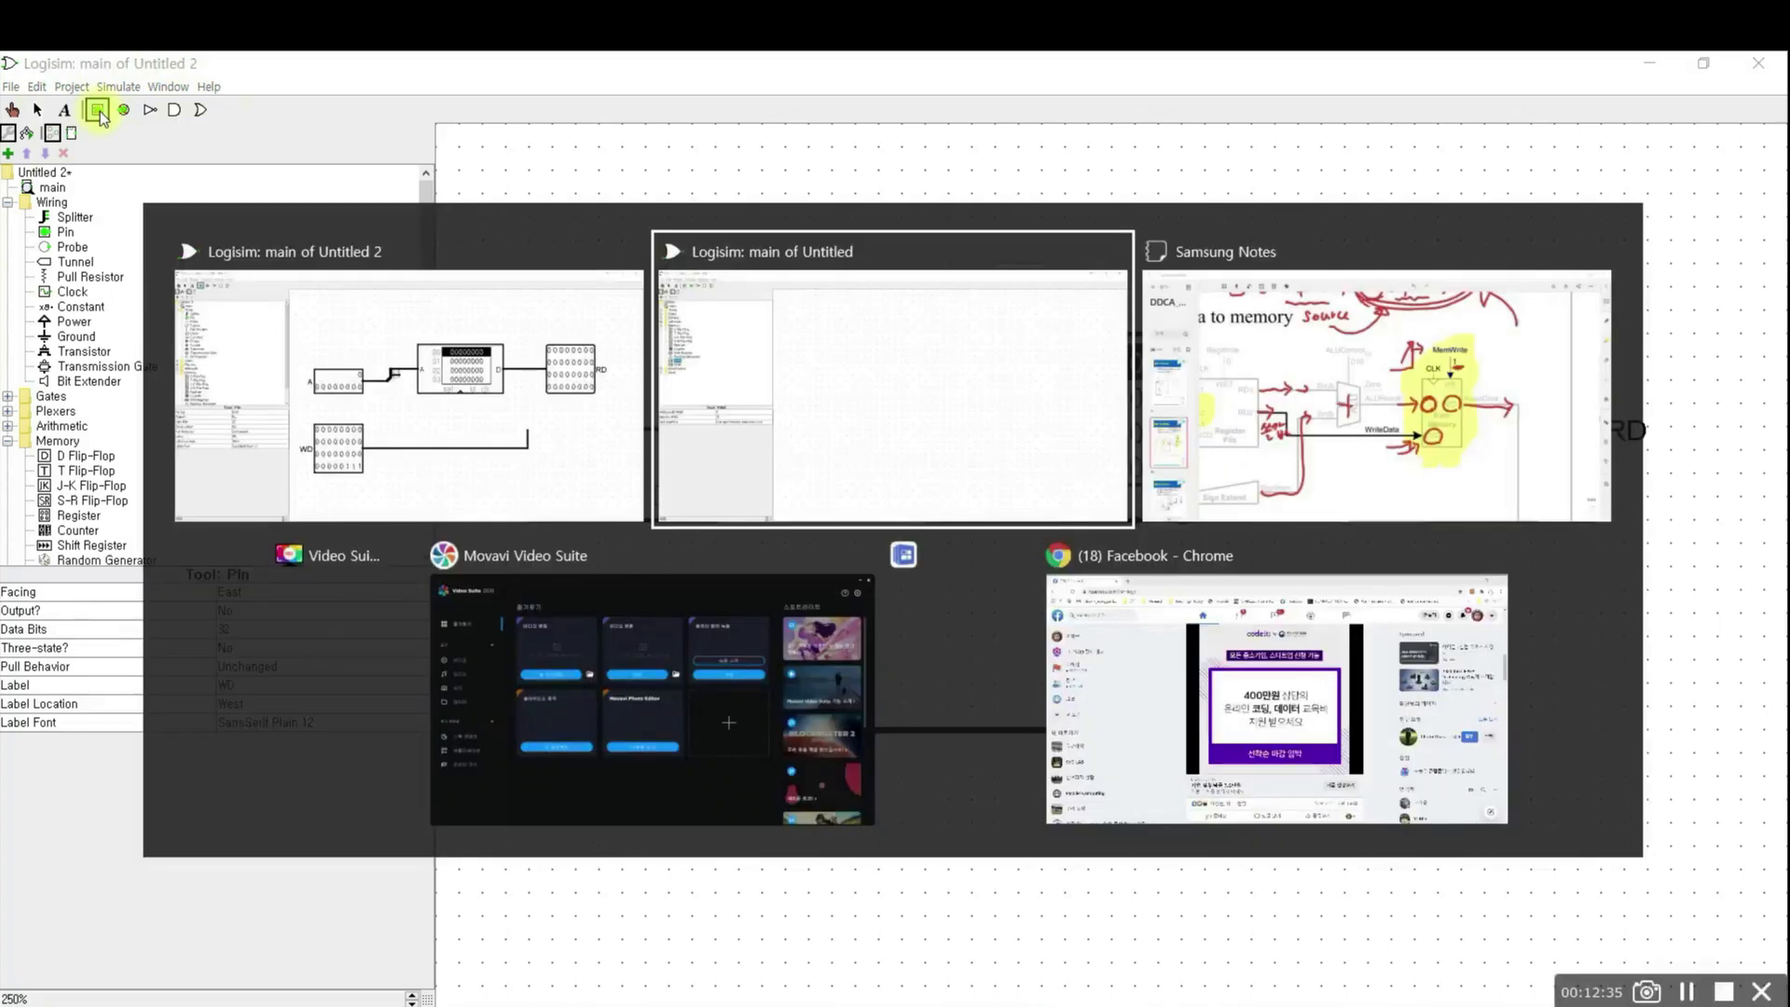
{"action": "key", "text": "alt+Tab"}
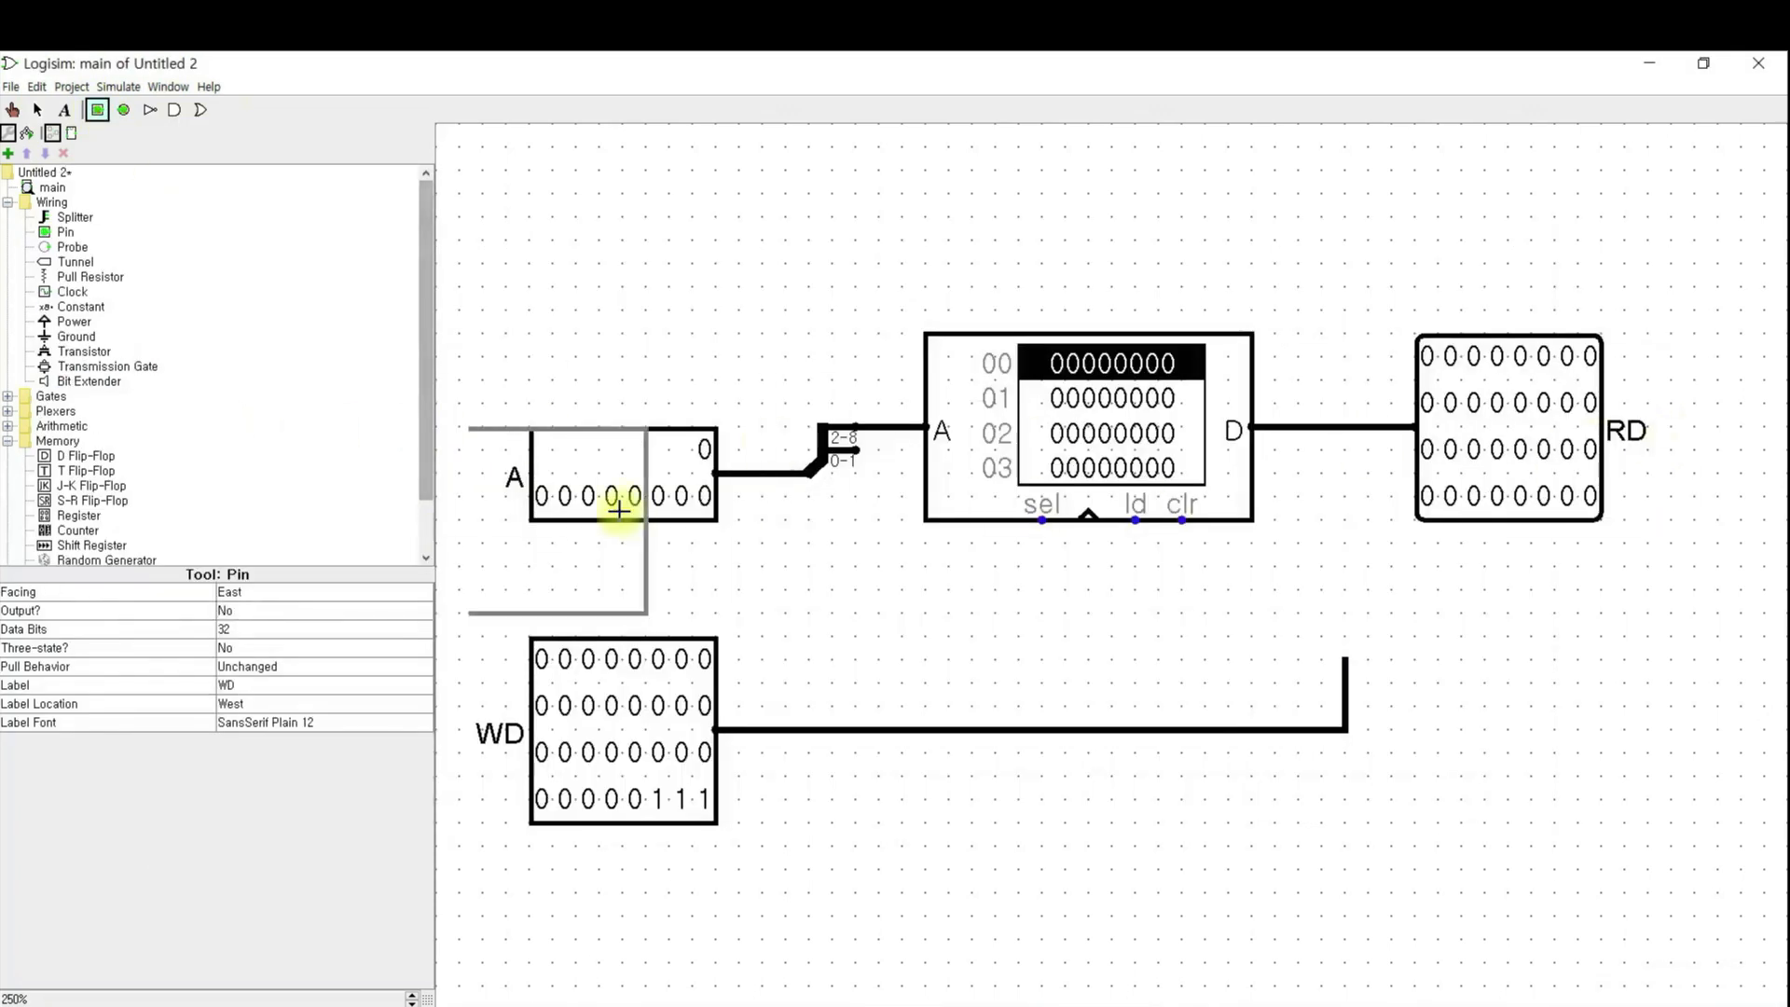
{"action": "key", "text": "alt+Tab"}
{"action": "key", "text": "Tab"}
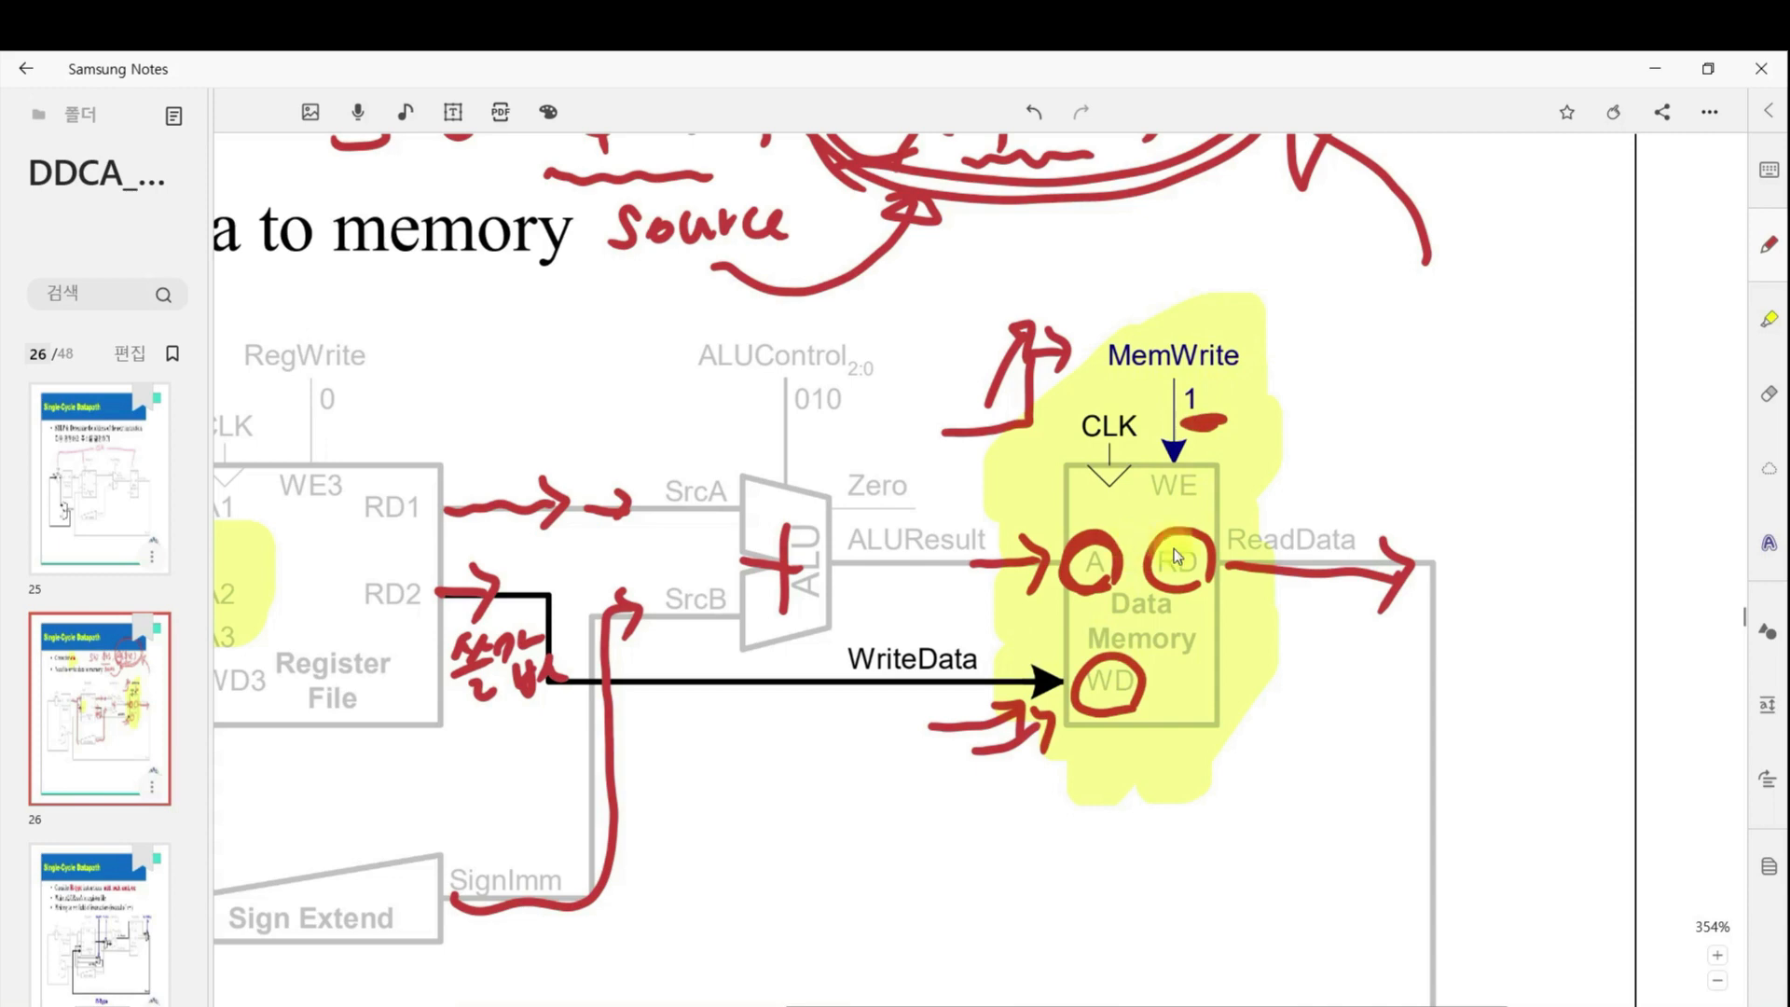
{"action": "key", "text": "alt+Tab"}
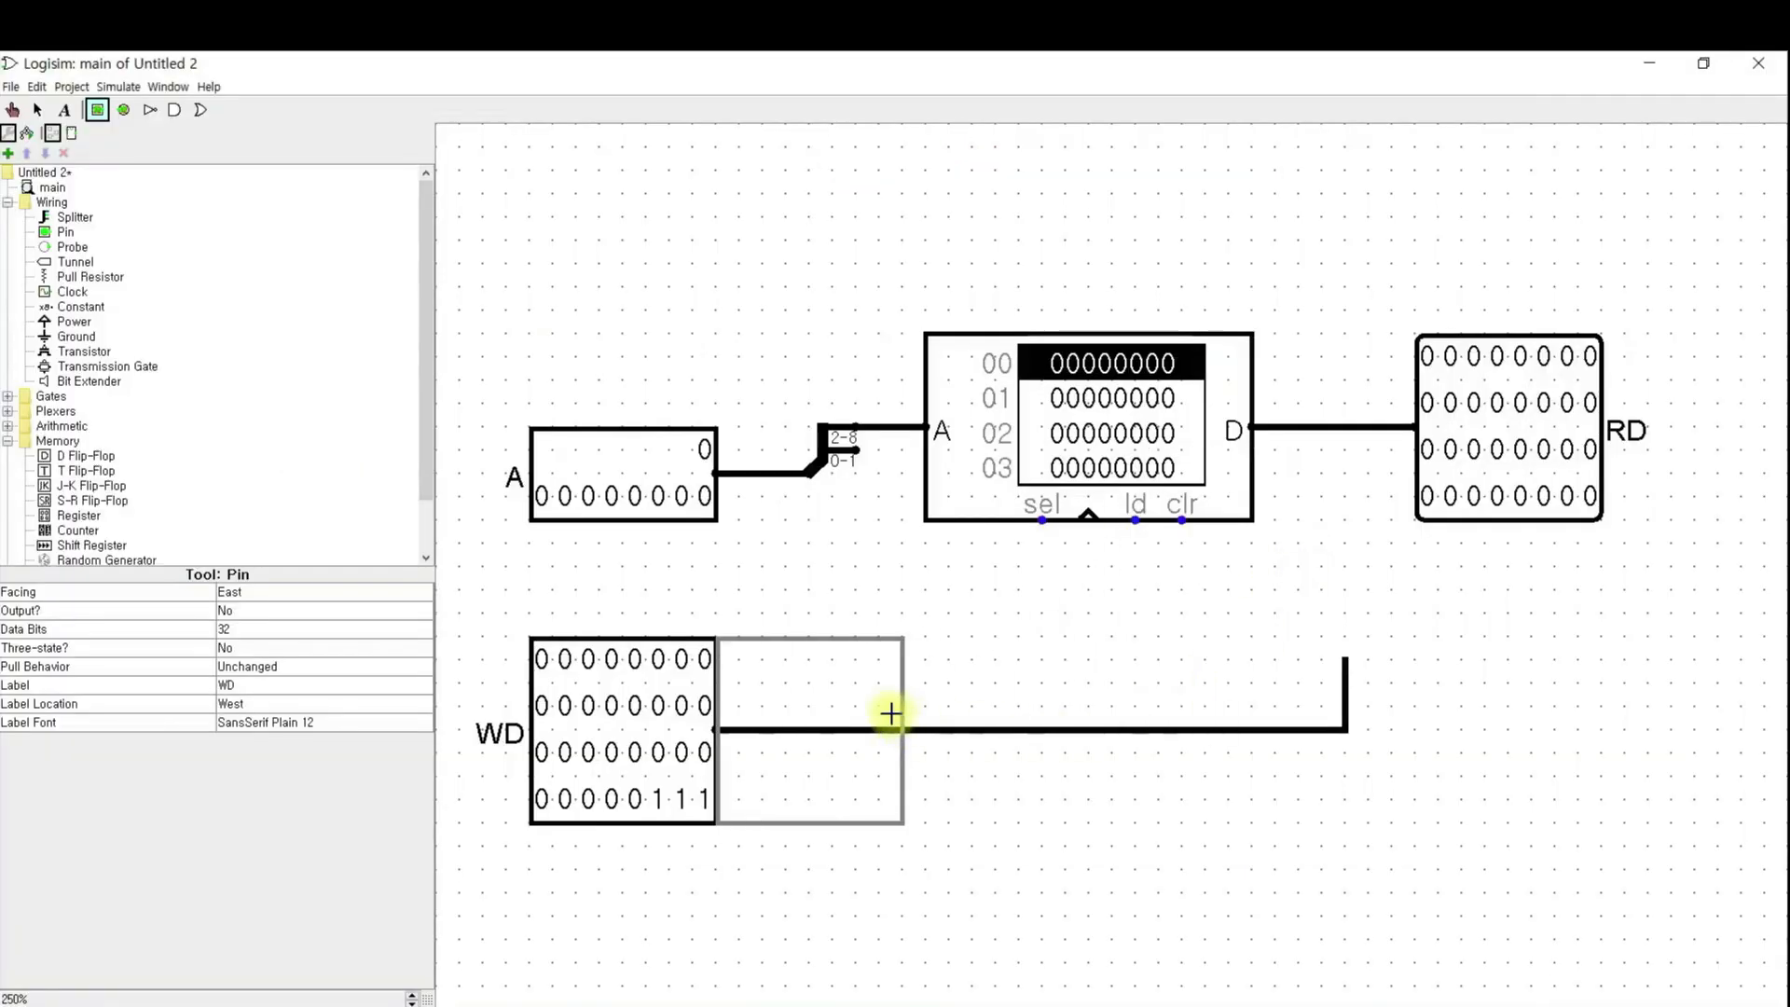
{"action": "left_click", "coordinate": [239, 630]}
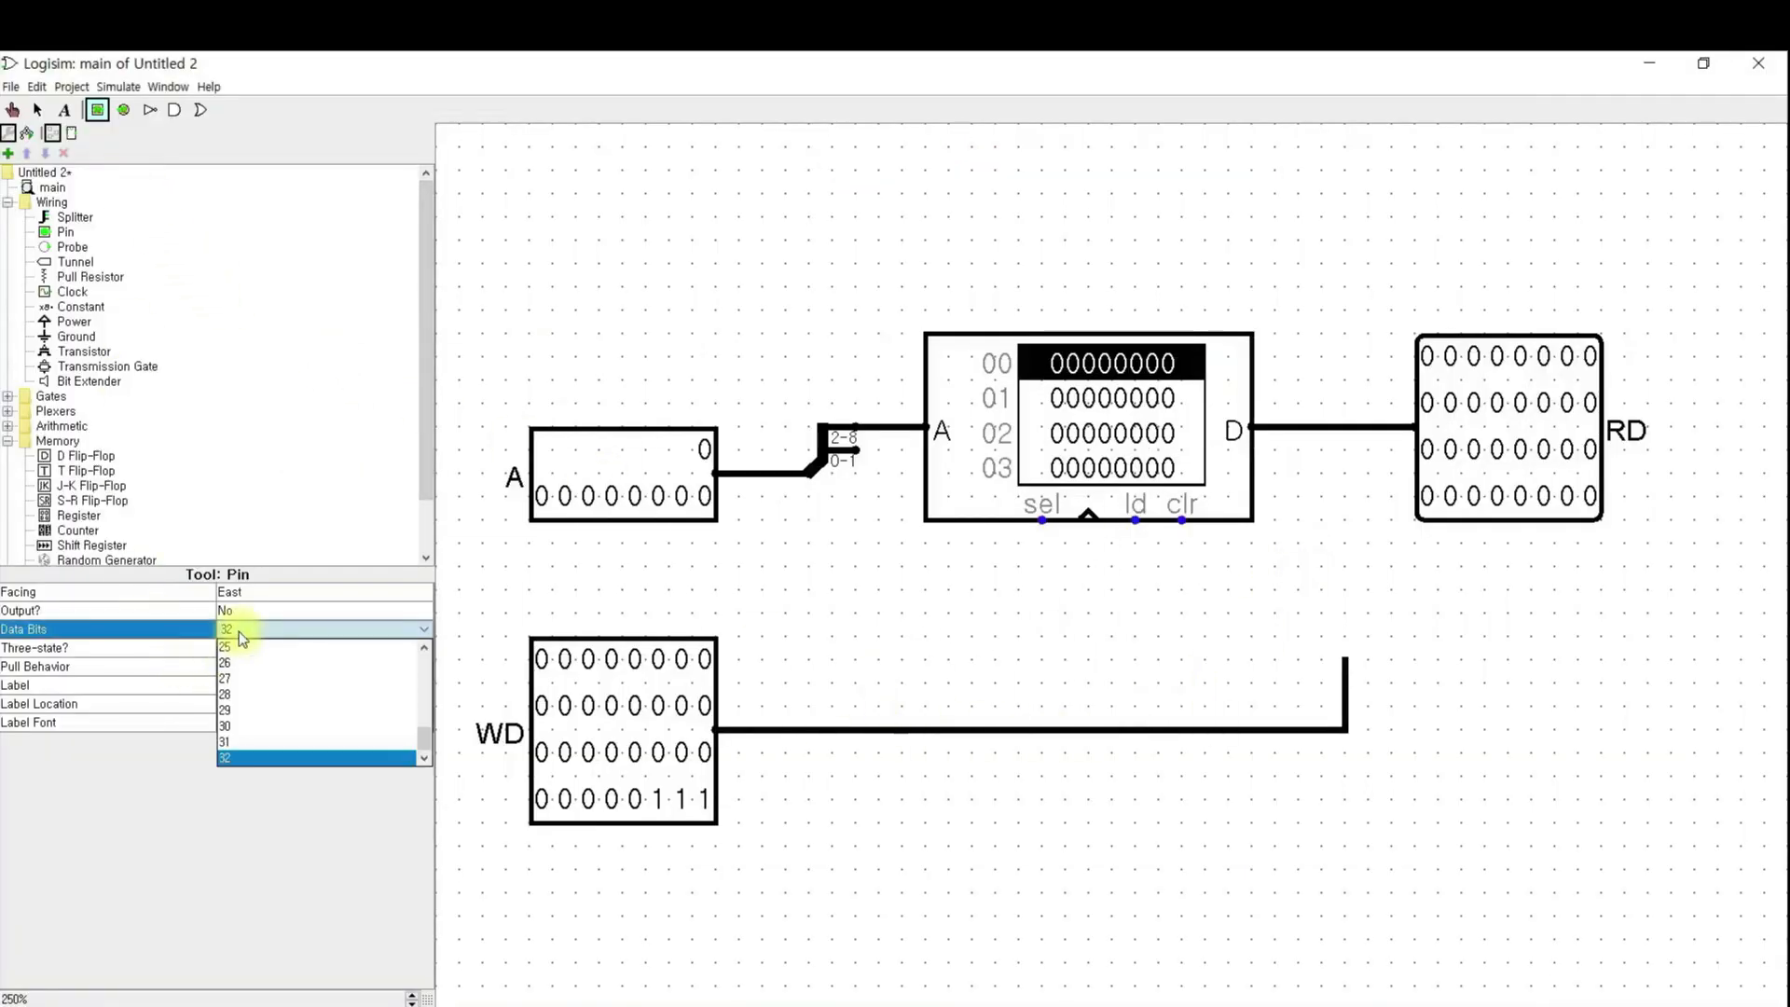
{"action": "scroll", "coordinate": [245, 713], "scroll_direction": "up", "scroll_amount": 8}
{"action": "left_click", "coordinate": [230, 652]}
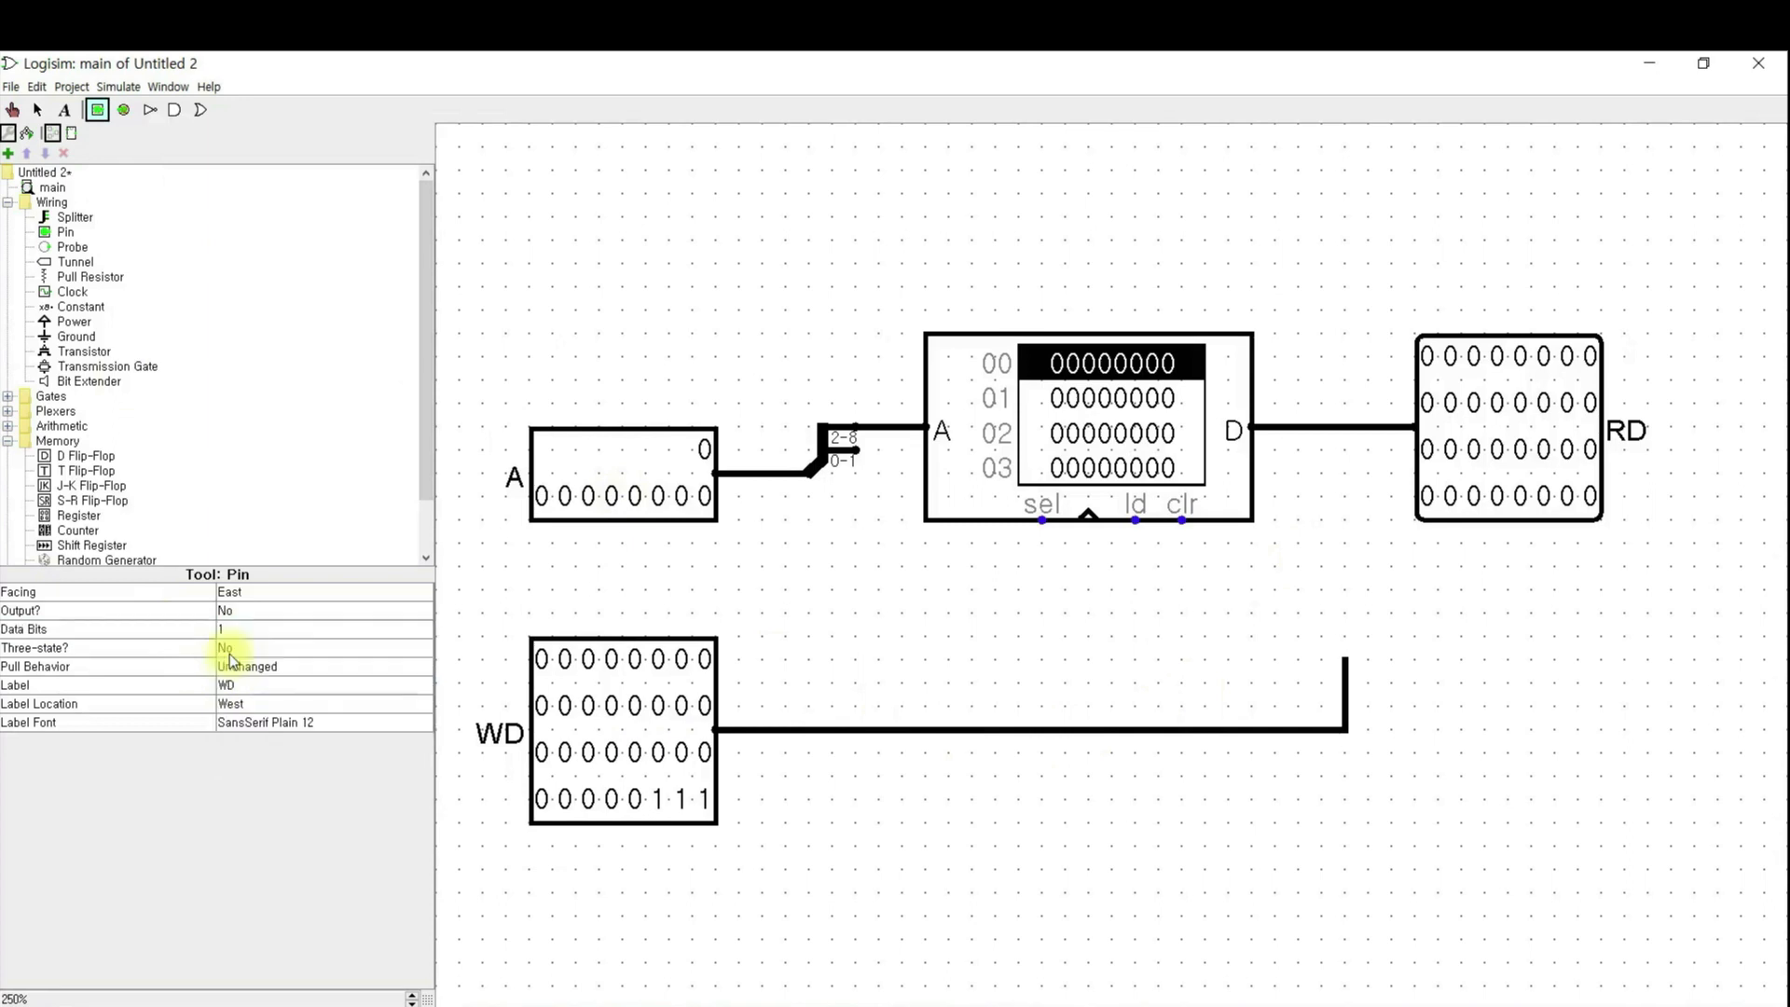
{"action": "left_click", "coordinate": [694, 899]}
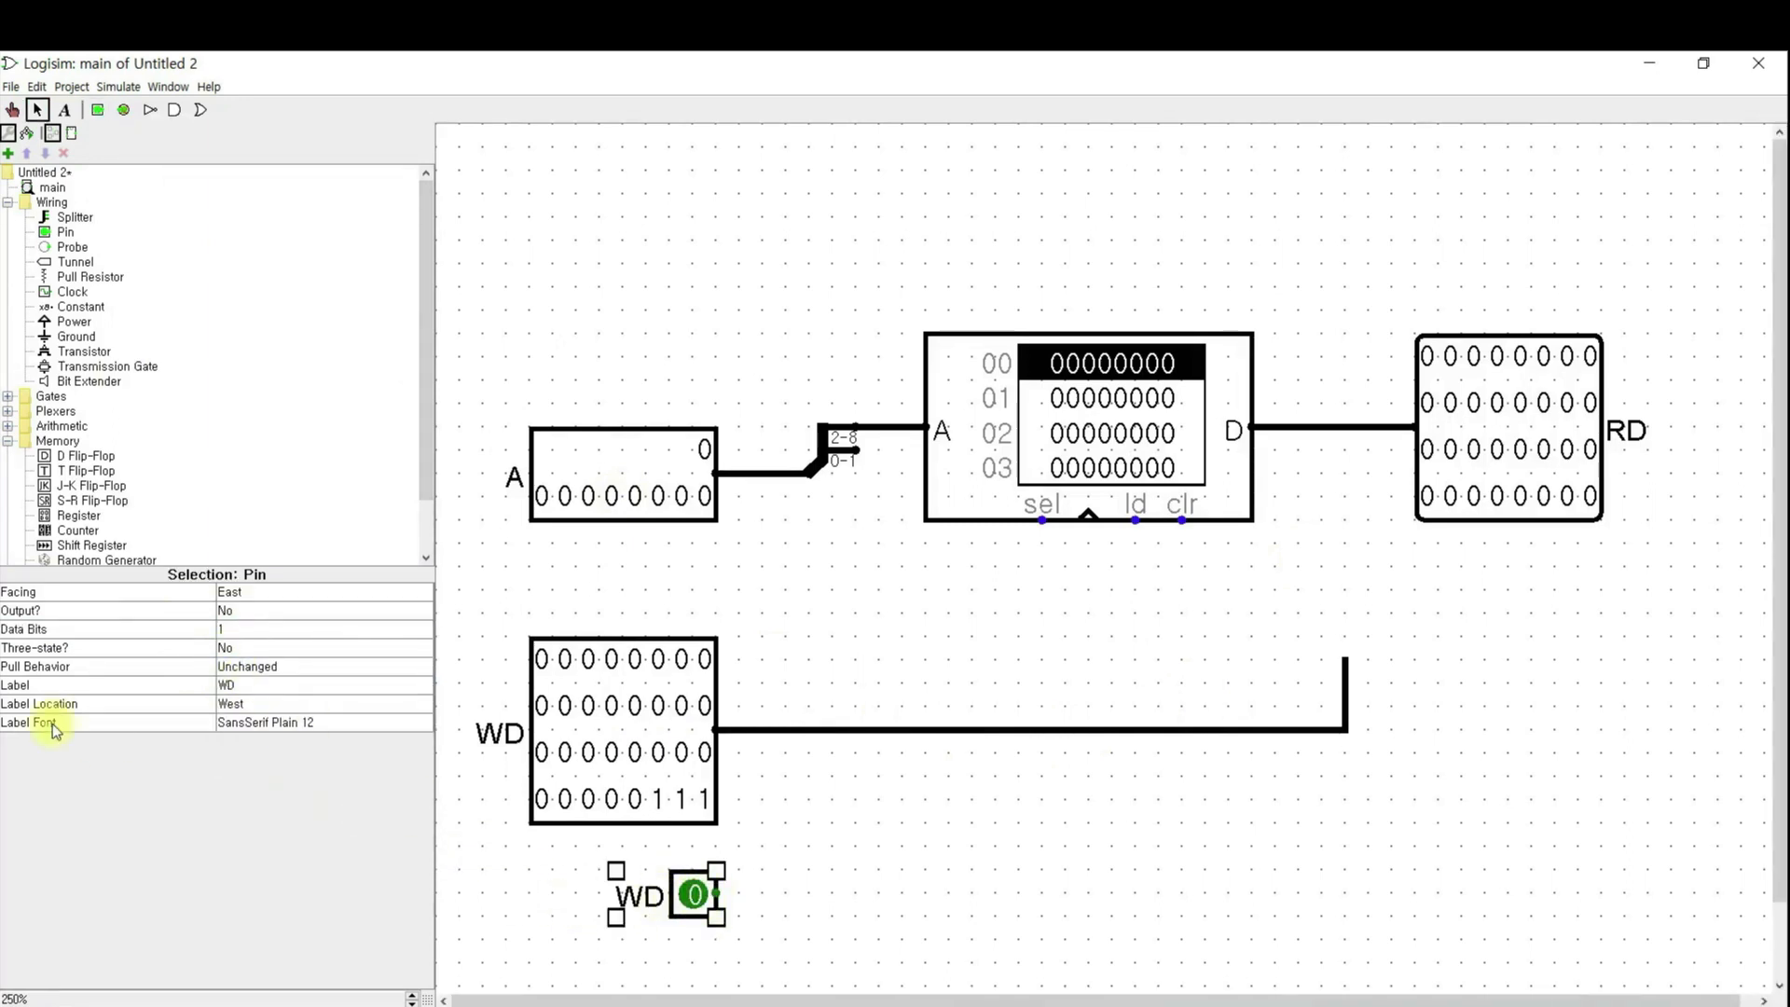
- Label the new 1-bit input pin MemWrite
{"action": "left_click", "coordinate": [232, 687]}
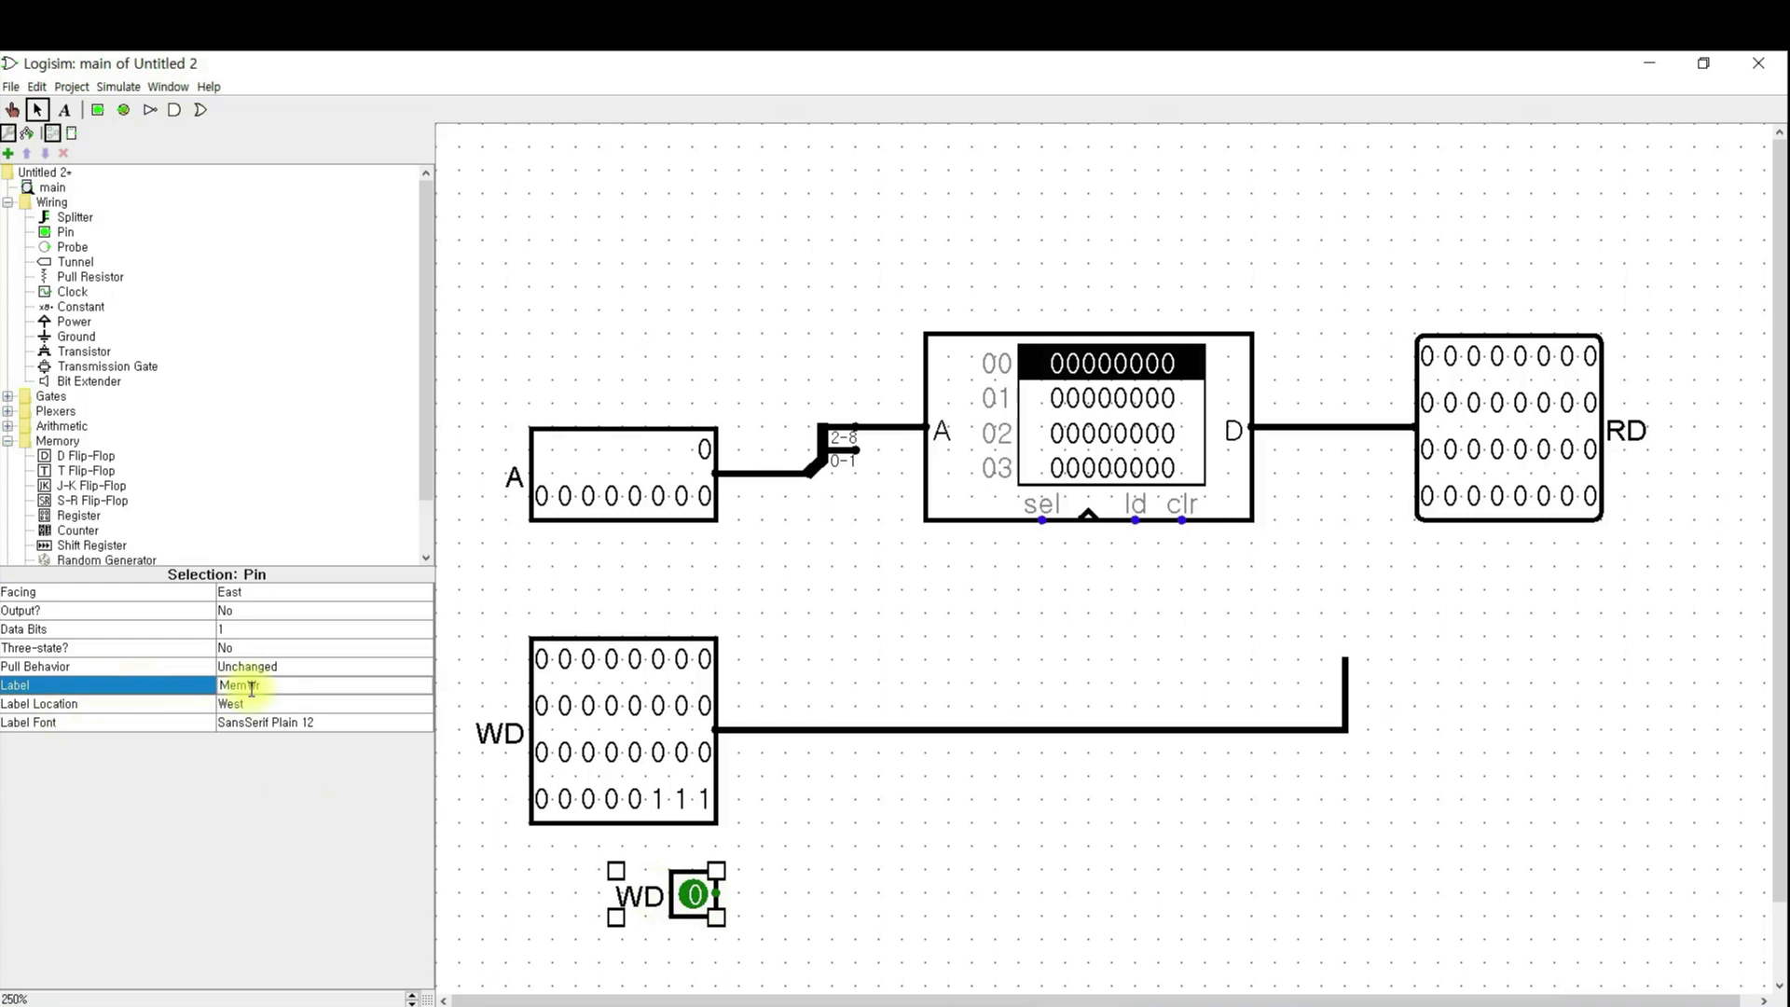
{"action": "type", "text": "MemWrite"}
{"action": "left_click", "coordinate": [252, 697]}
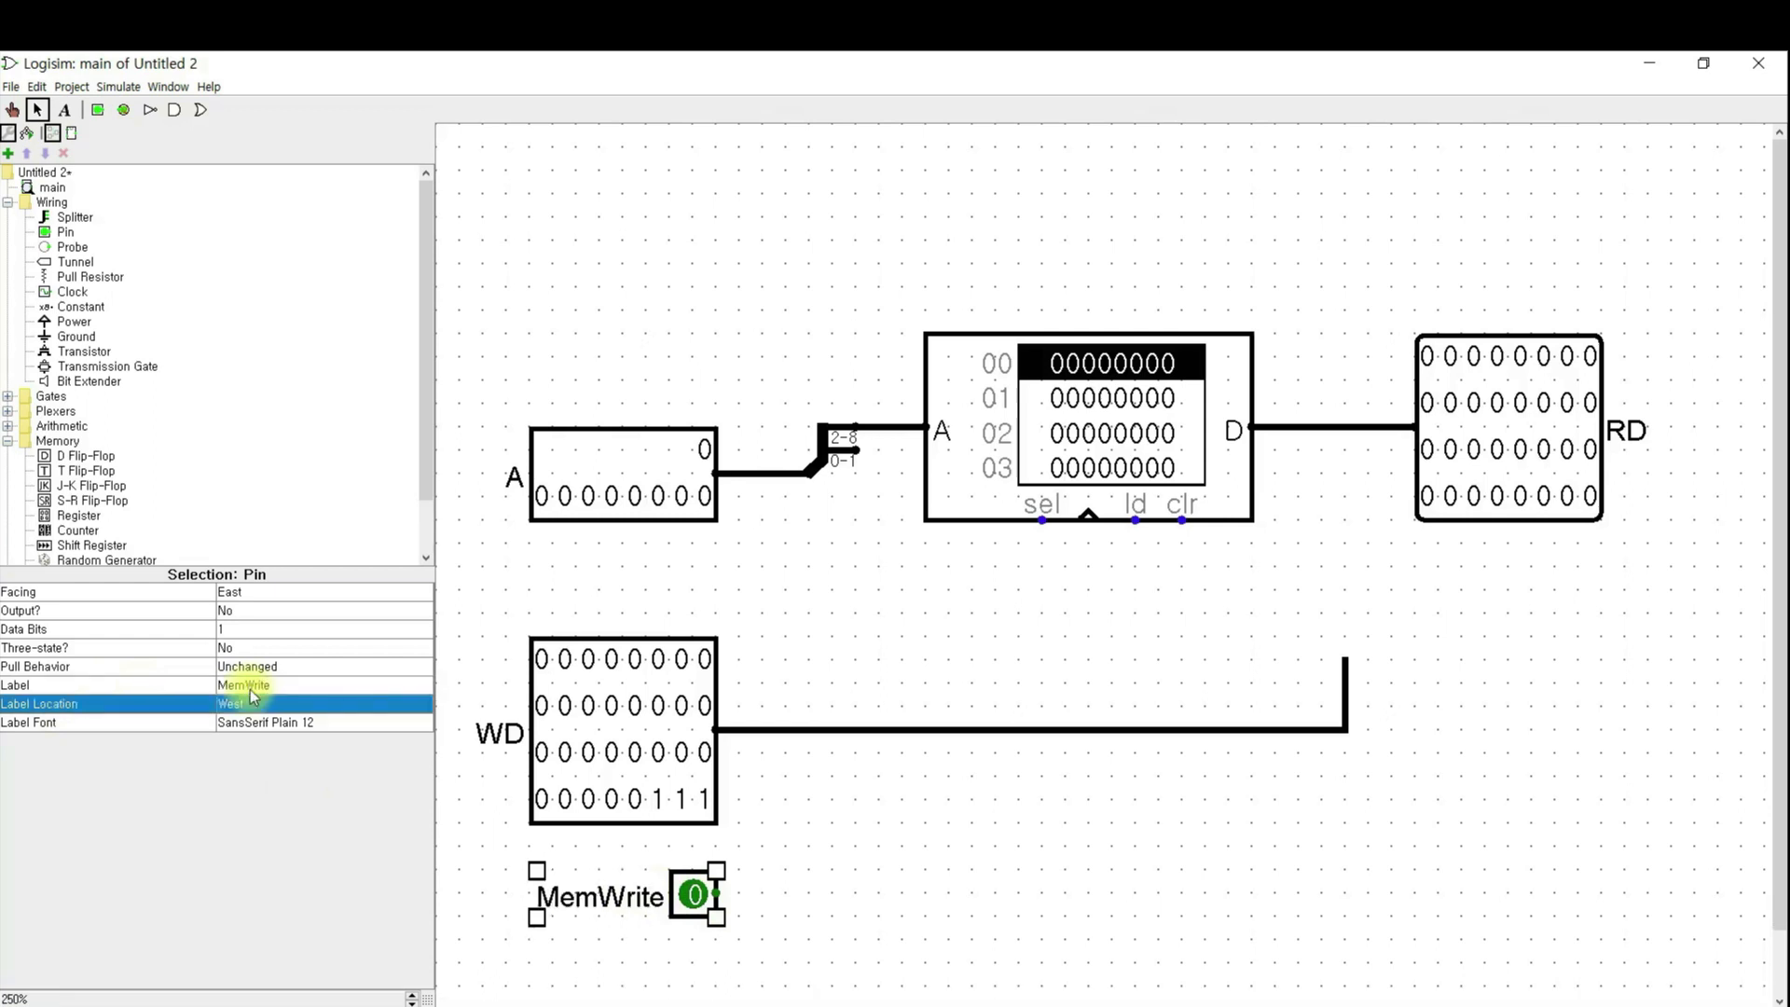
{"action": "left_click", "coordinate": [832, 841]}
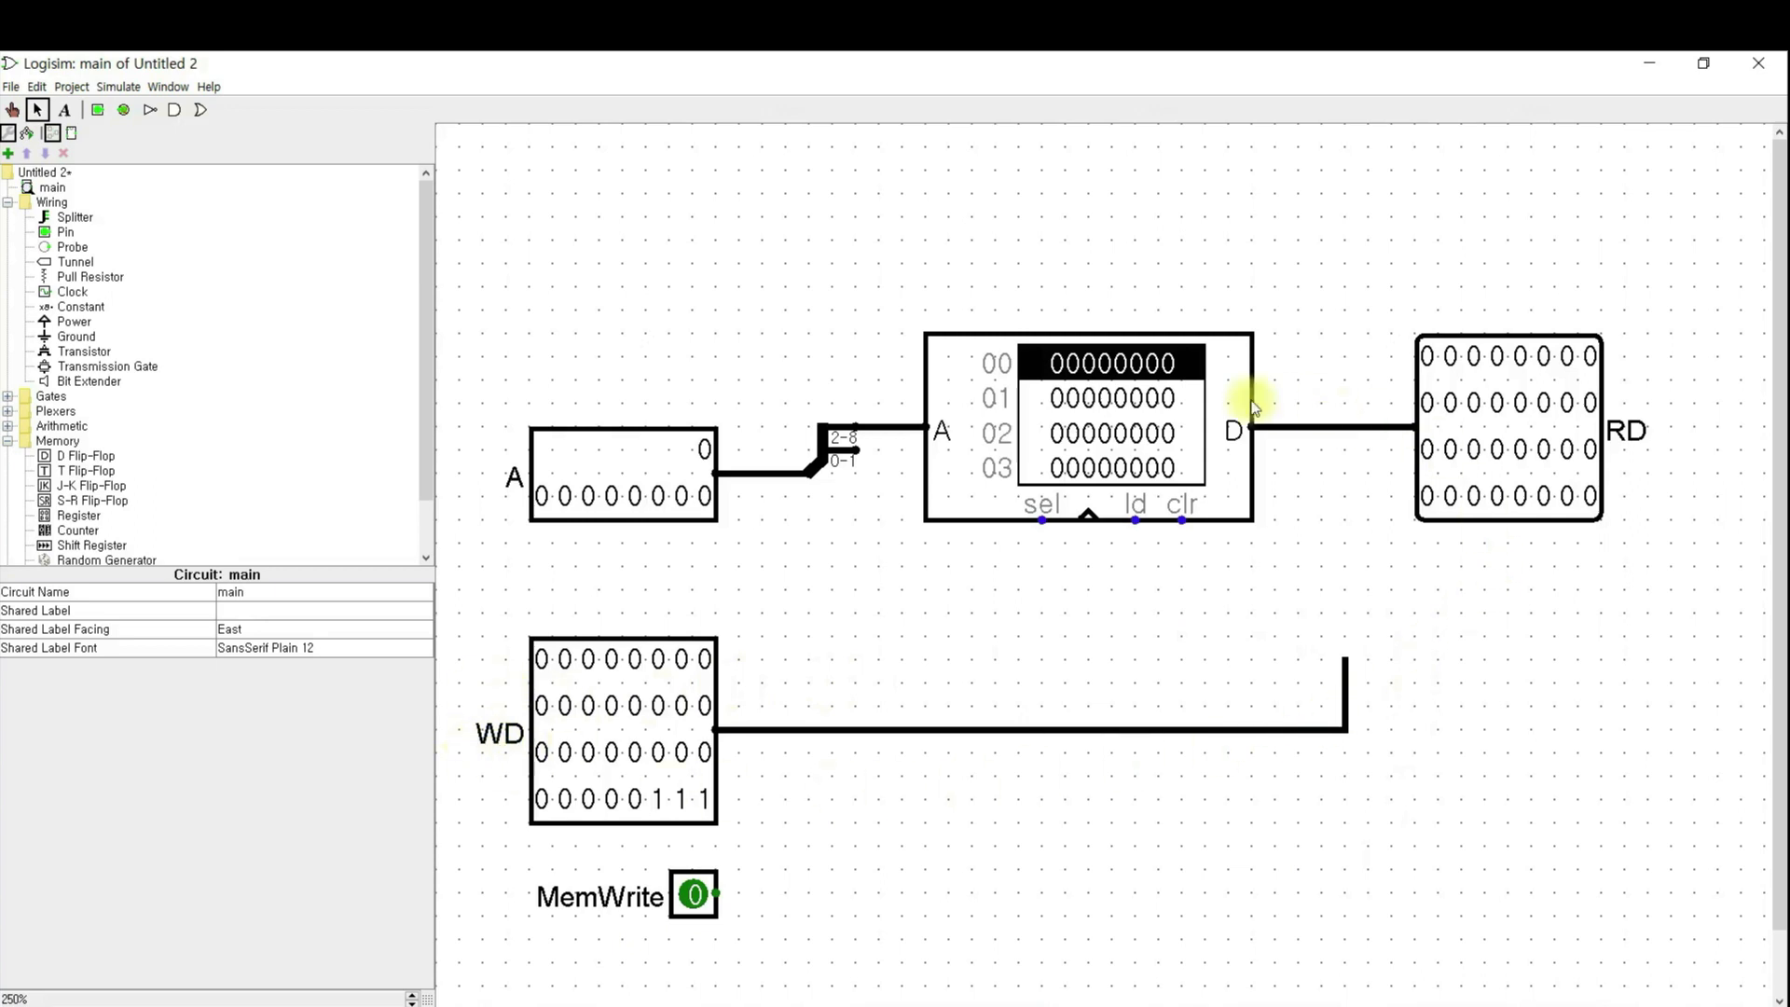
- Move the MemWrite pin between A and WD, and shift the A, splitter, RAM and RD group up about four grid dots
{"action": "left_click", "coordinate": [707, 899]}
{"action": "left_click_drag", "start_coordinate": [707, 899], "coordinate": [694, 593]}
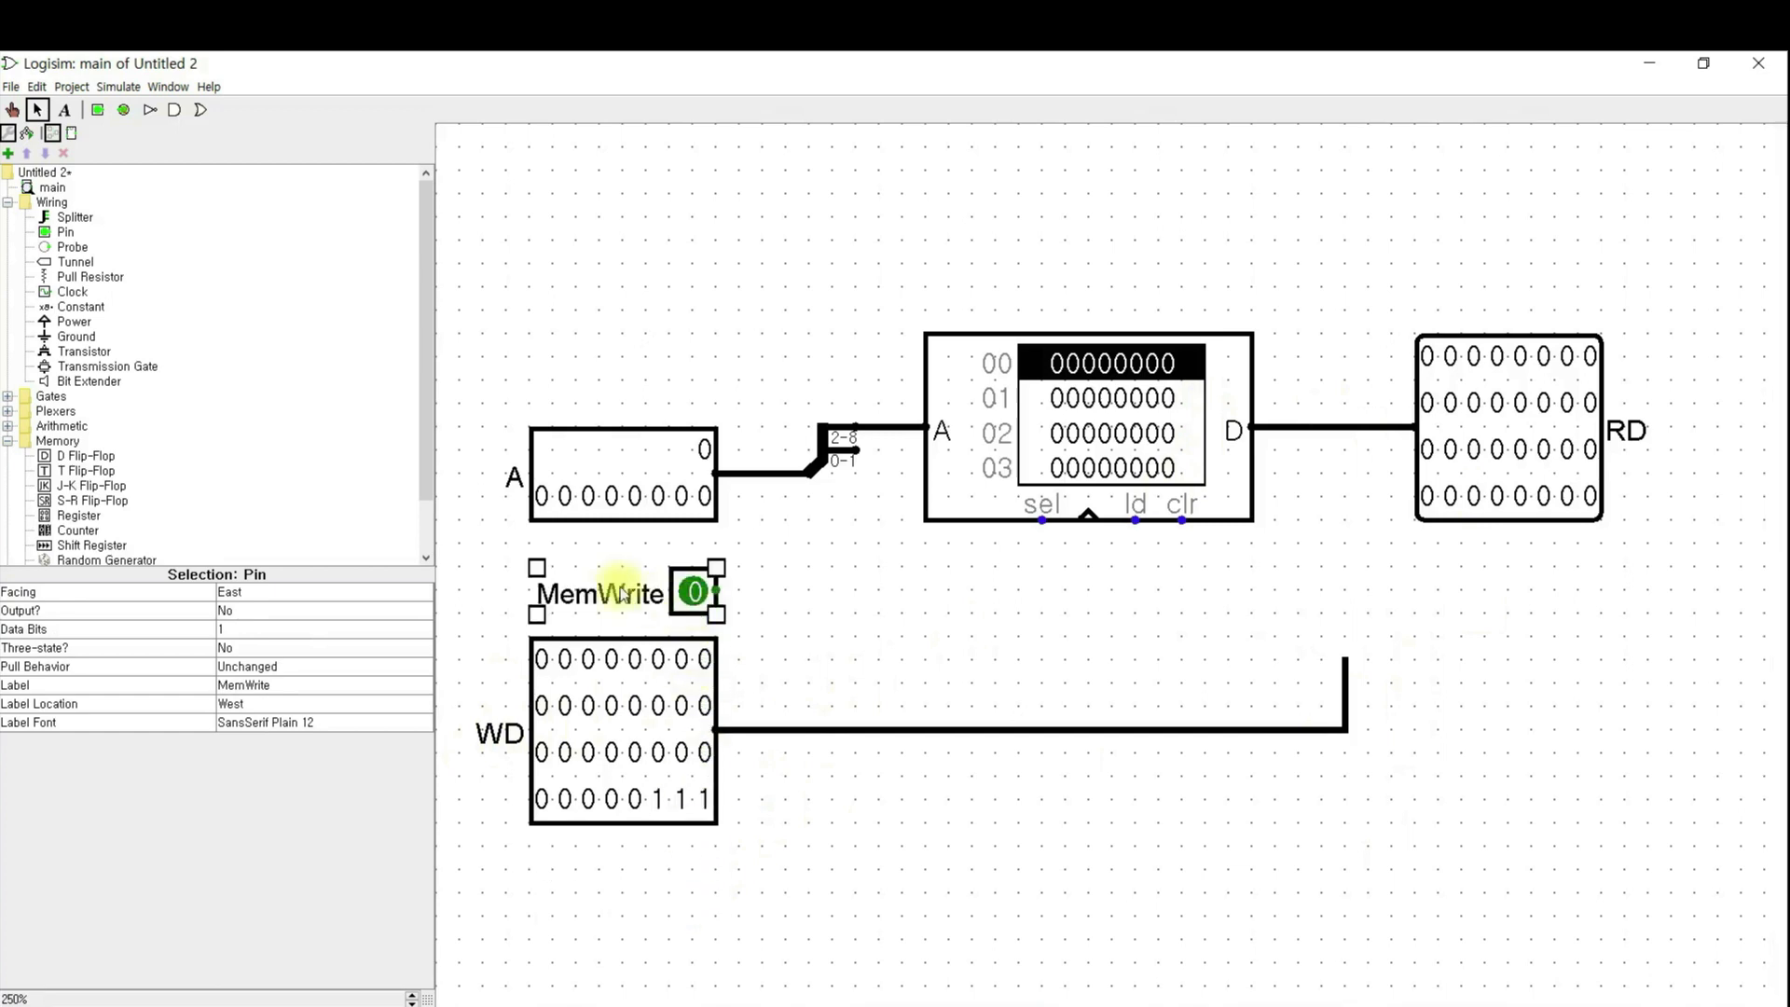
{"action": "left_click_drag", "start_coordinate": [477, 197], "coordinate": [1669, 558]}
{"action": "left_click_drag", "start_coordinate": [1491, 416], "coordinate": [1486, 336]}
{"action": "left_click", "coordinate": [1389, 550]}
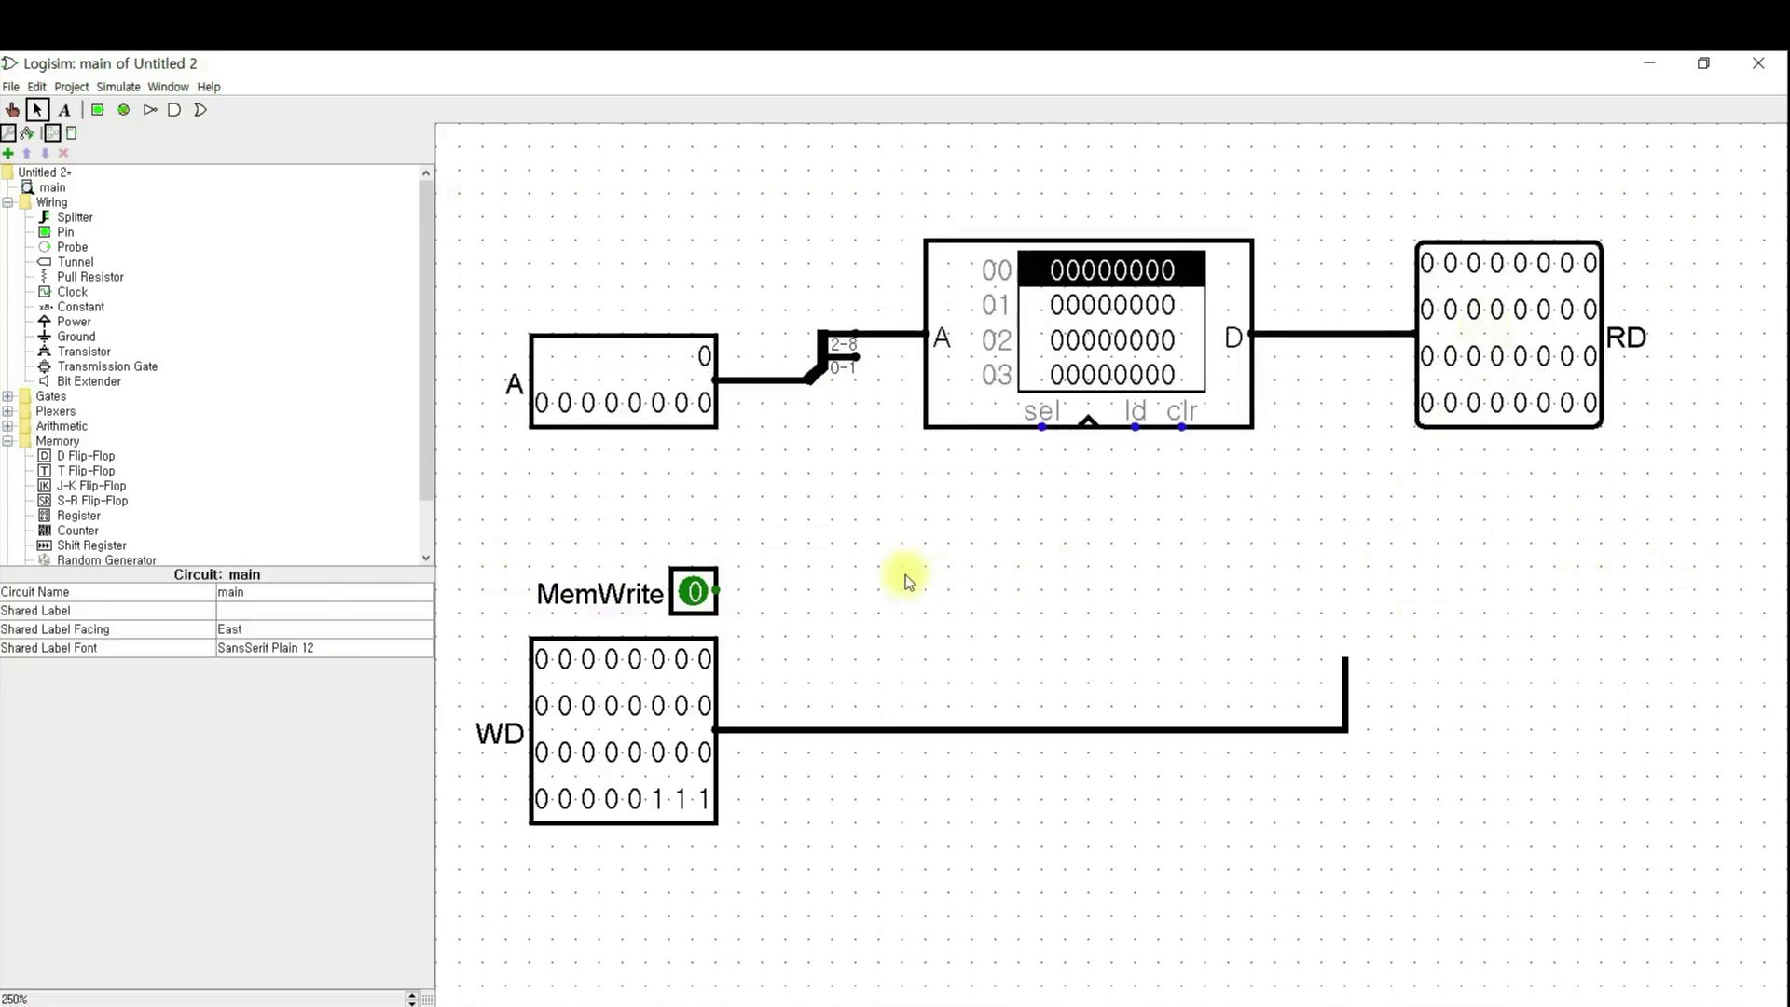
- Move MemWrite up one grid dot with a wire running east from it, and place a Controlled Buffer just beyond the wire's end
{"action": "mouse_move", "coordinate": [699, 597]}
{"action": "left_mouse_down"}
{"action": "mouse_move", "coordinate": [699, 573]}
{"action": "mouse_move", "coordinate": [1305, 566]}
{"action": "left_mouse_up"}
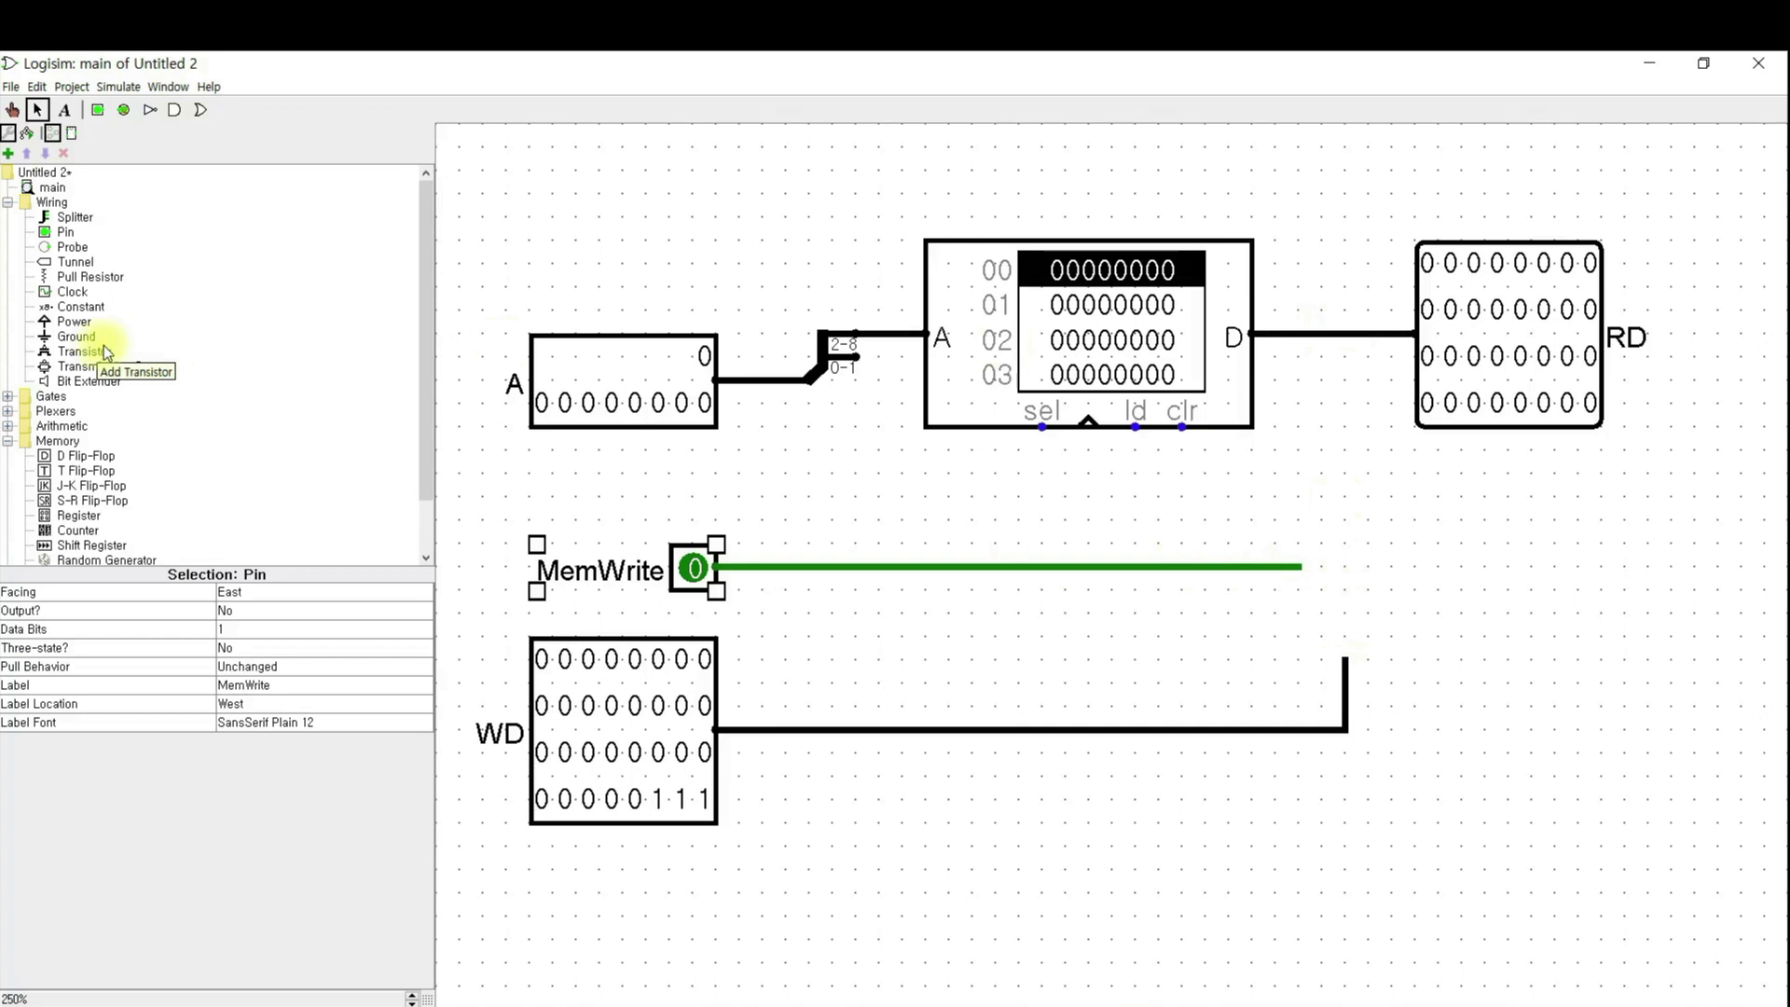
{"action": "scroll", "coordinate": [423, 359], "scroll_direction": "down", "scroll_amount": 1}
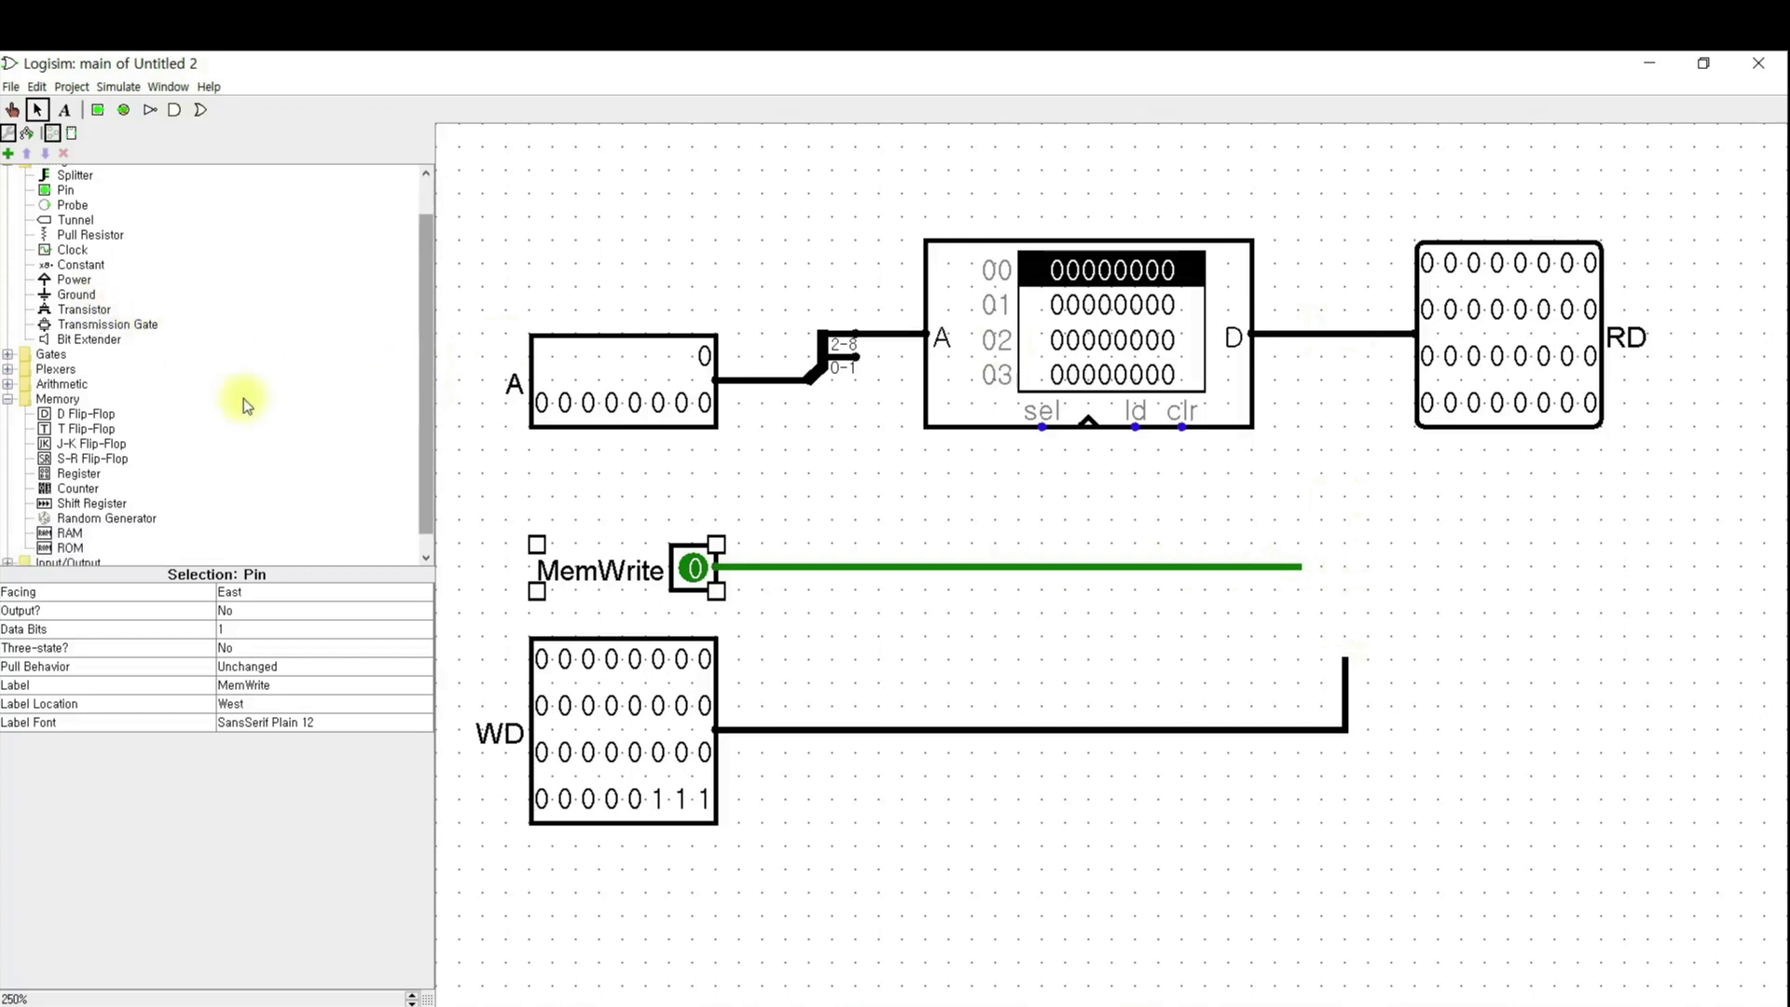
{"action": "left_click", "coordinate": [7, 354]}
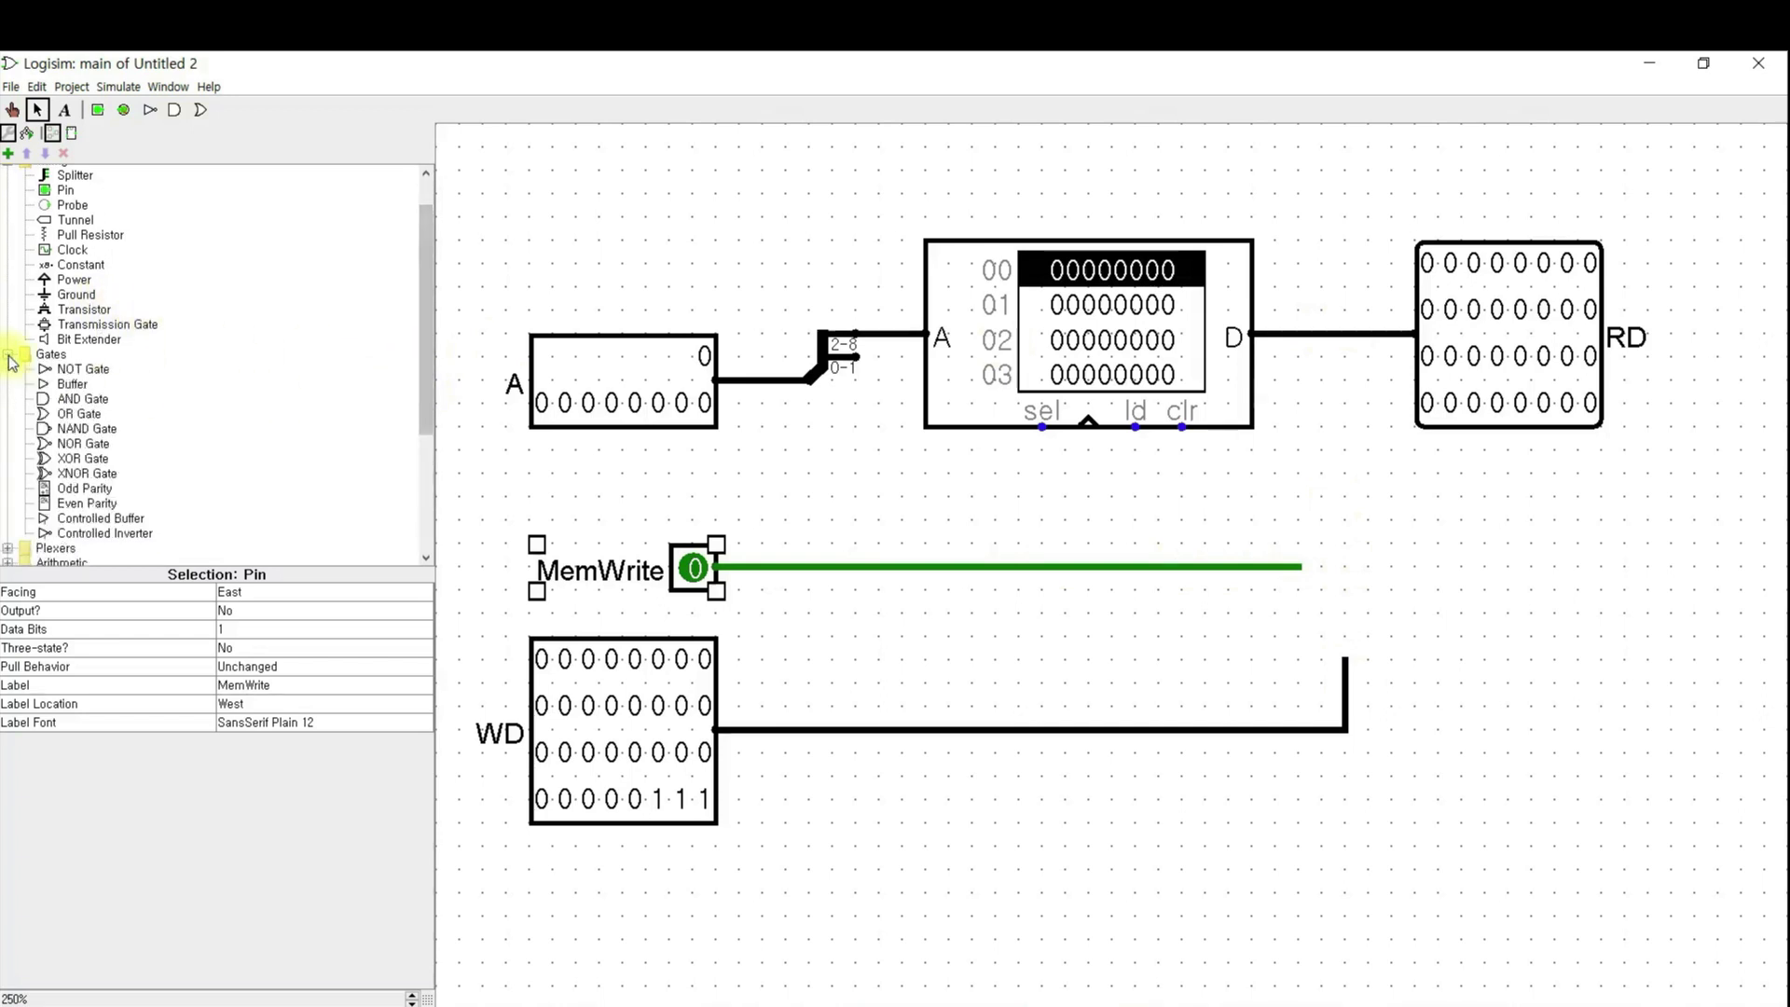
{"action": "left_click", "coordinate": [94, 519]}
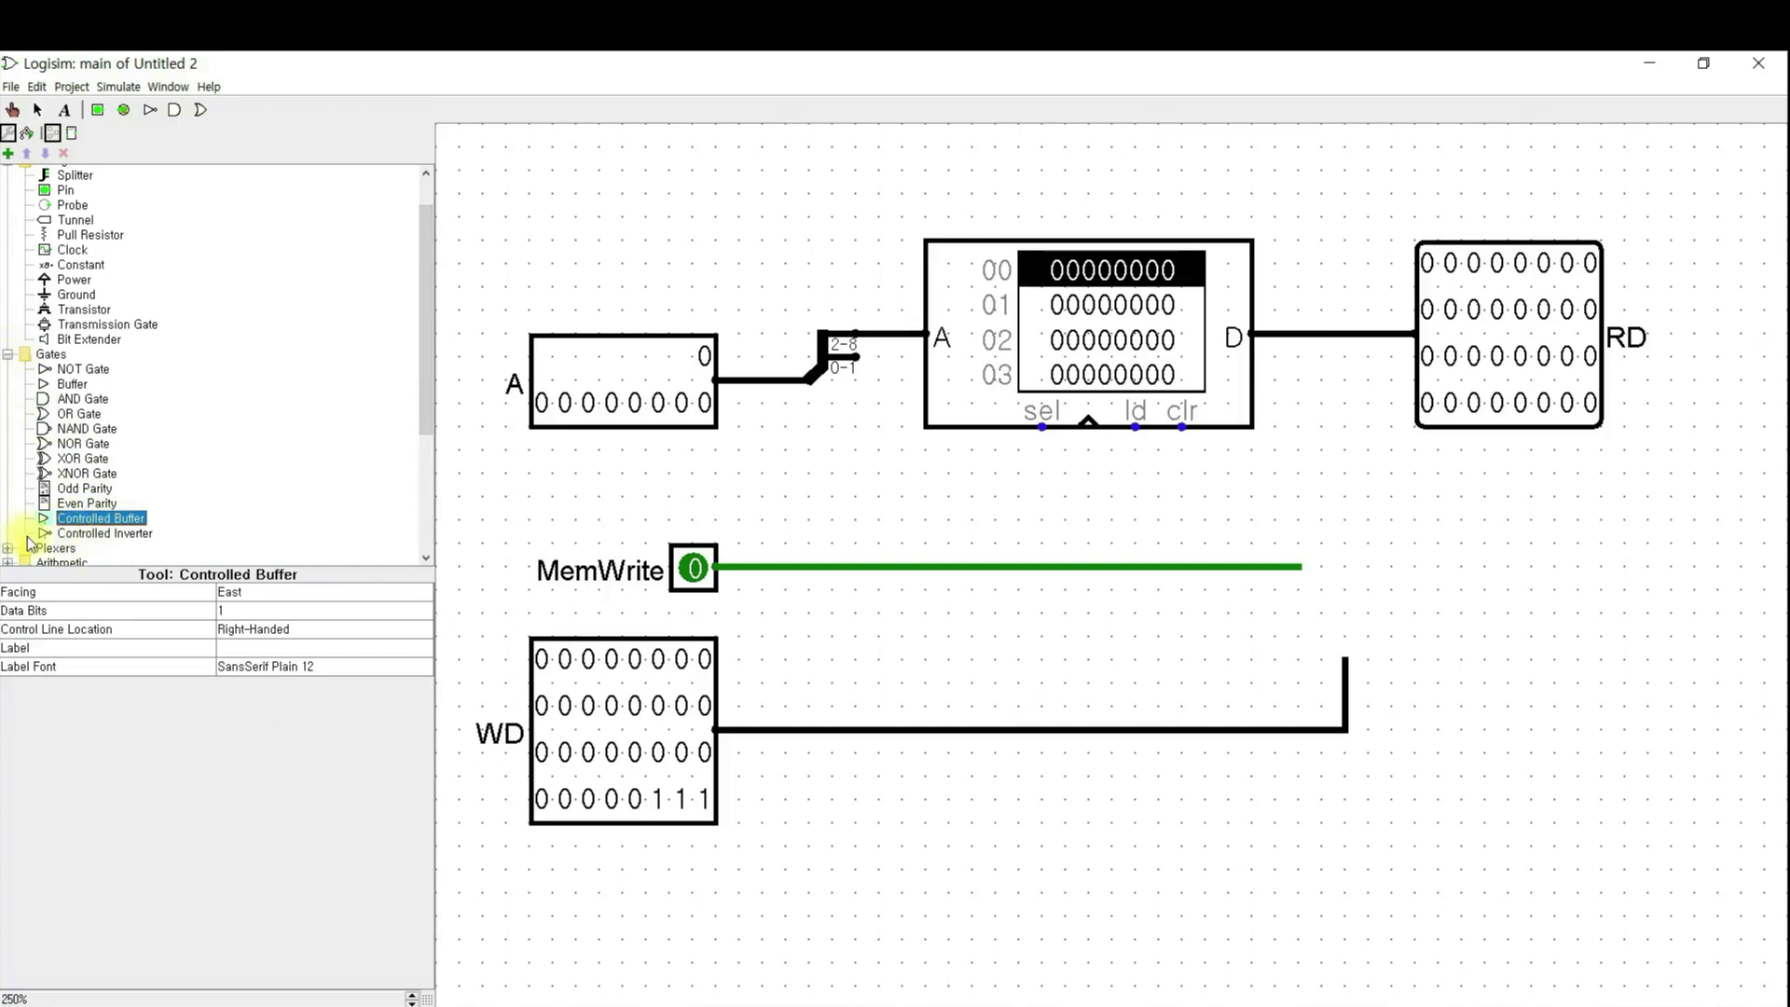
{"action": "left_click", "coordinate": [1384, 560]}
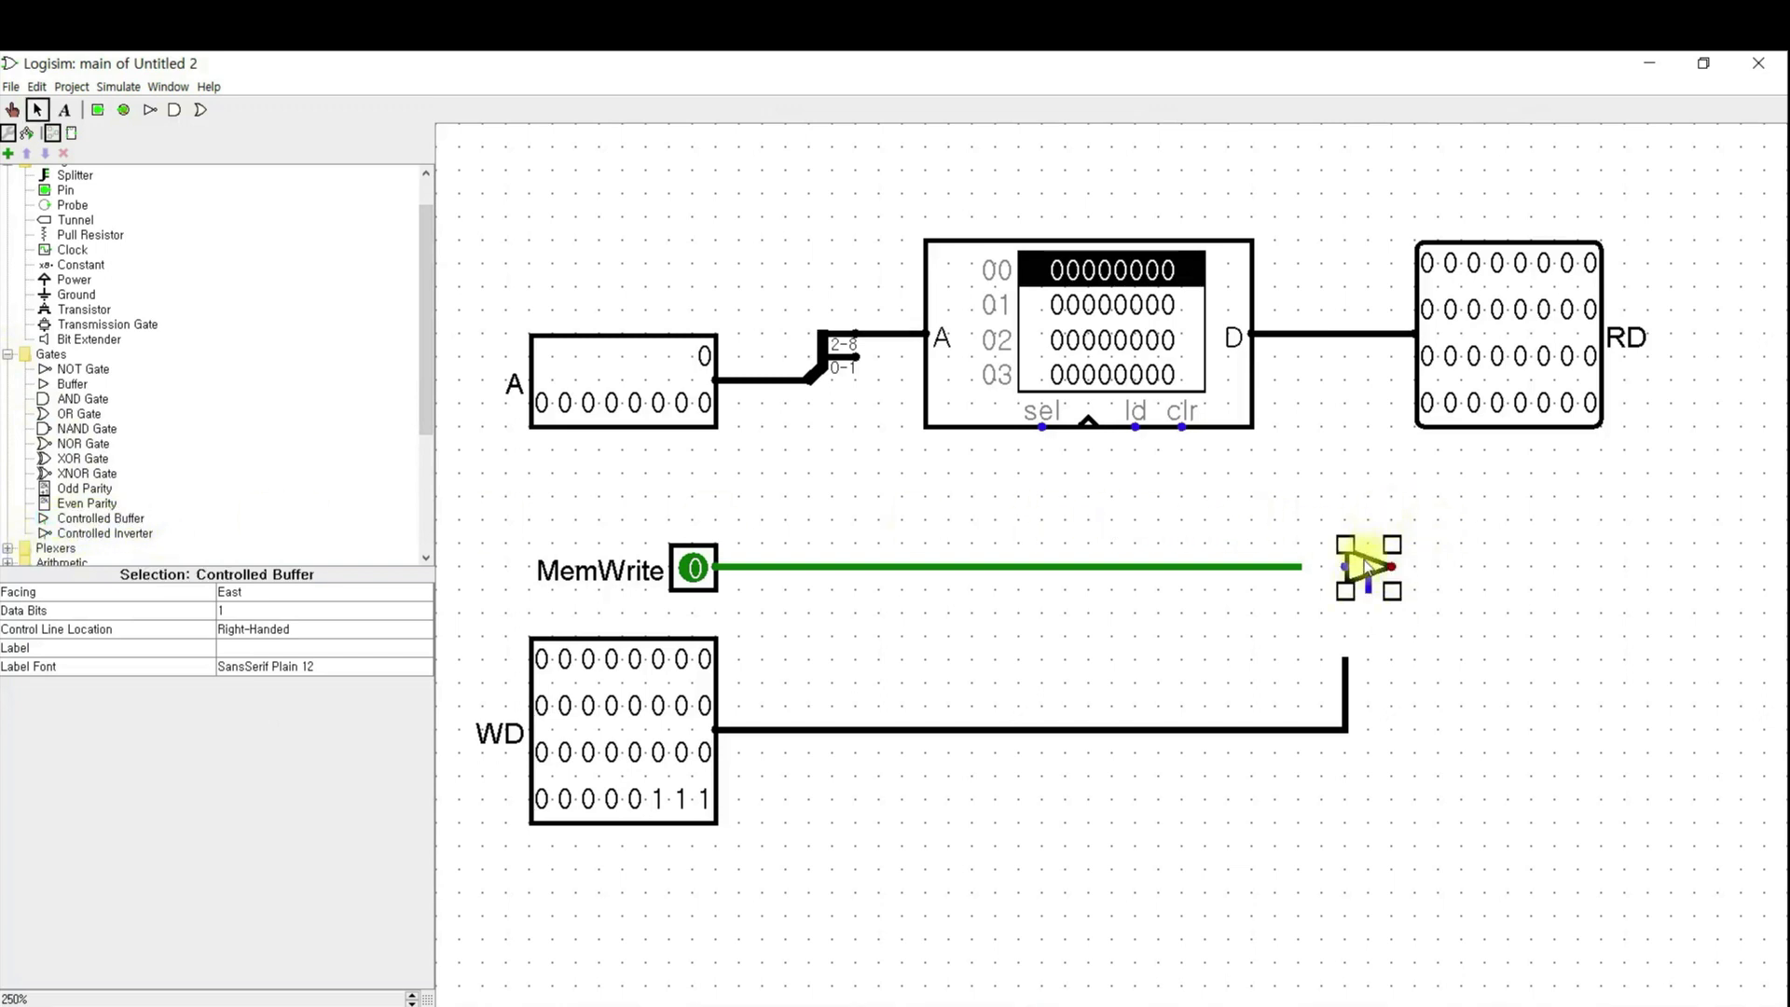
- Face the Controlled Buffer north with a Left-Handed control line, and align it above the end of the WD wire
{"action": "left_click", "coordinate": [254, 596]}
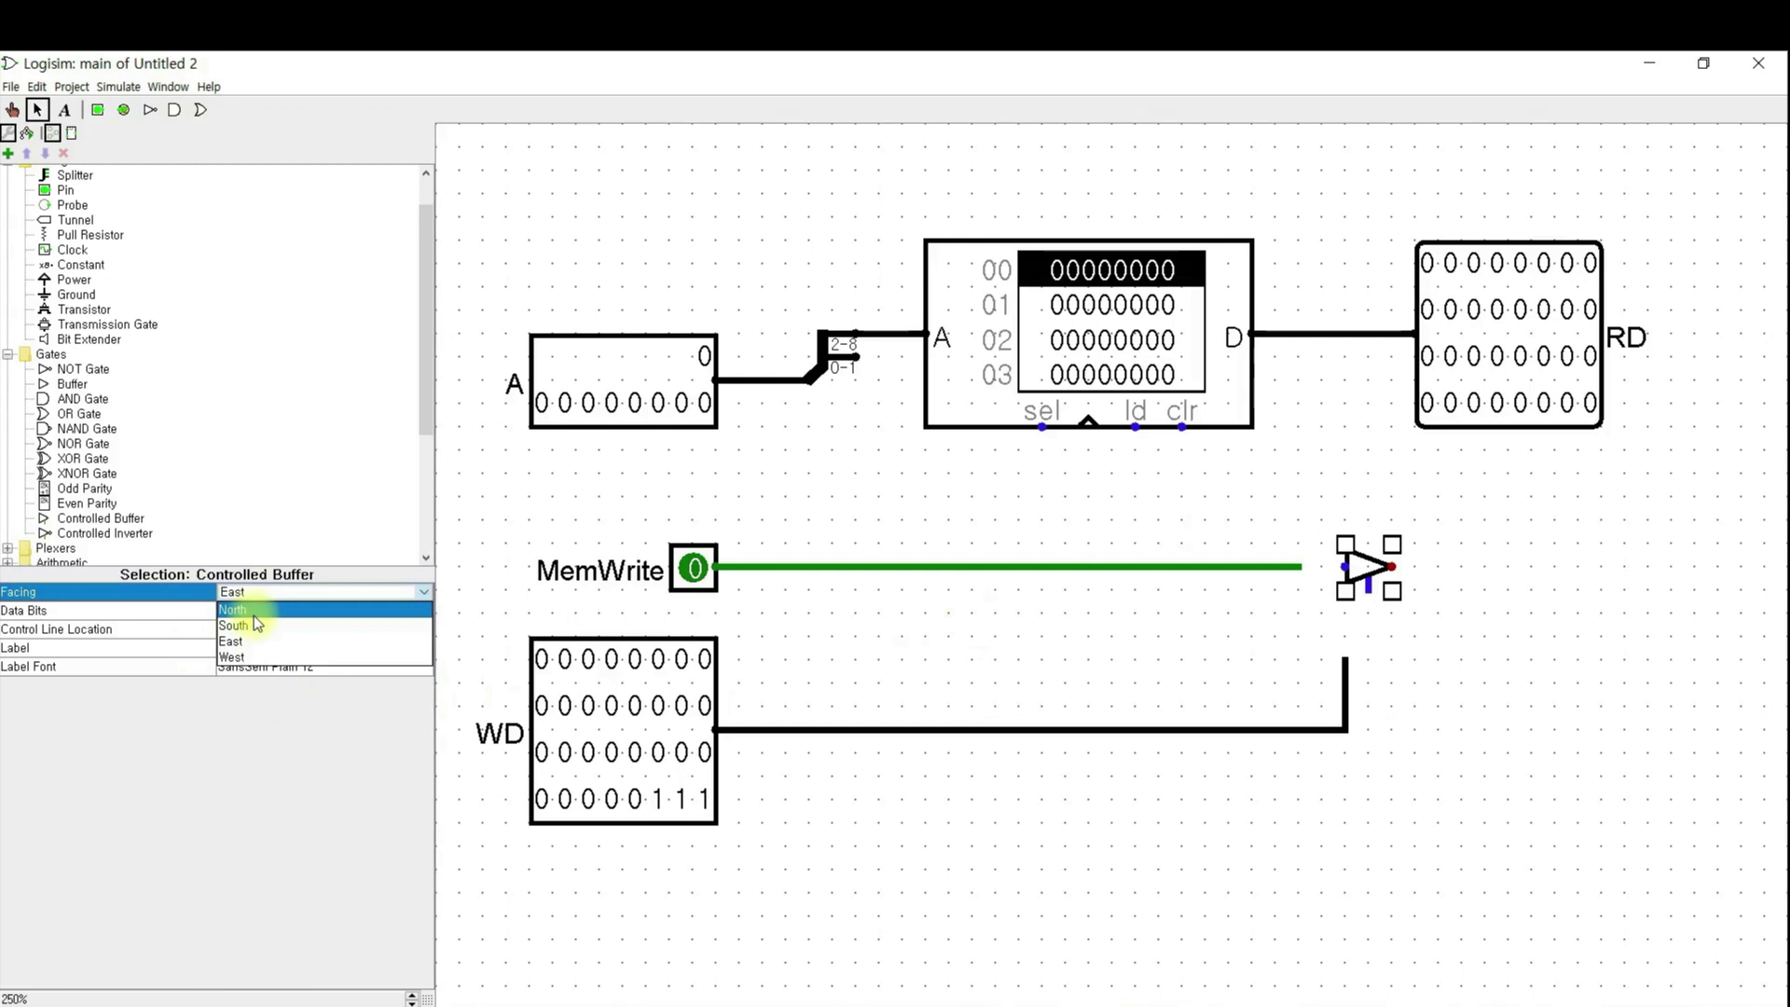
{"action": "left_click", "coordinate": [254, 613]}
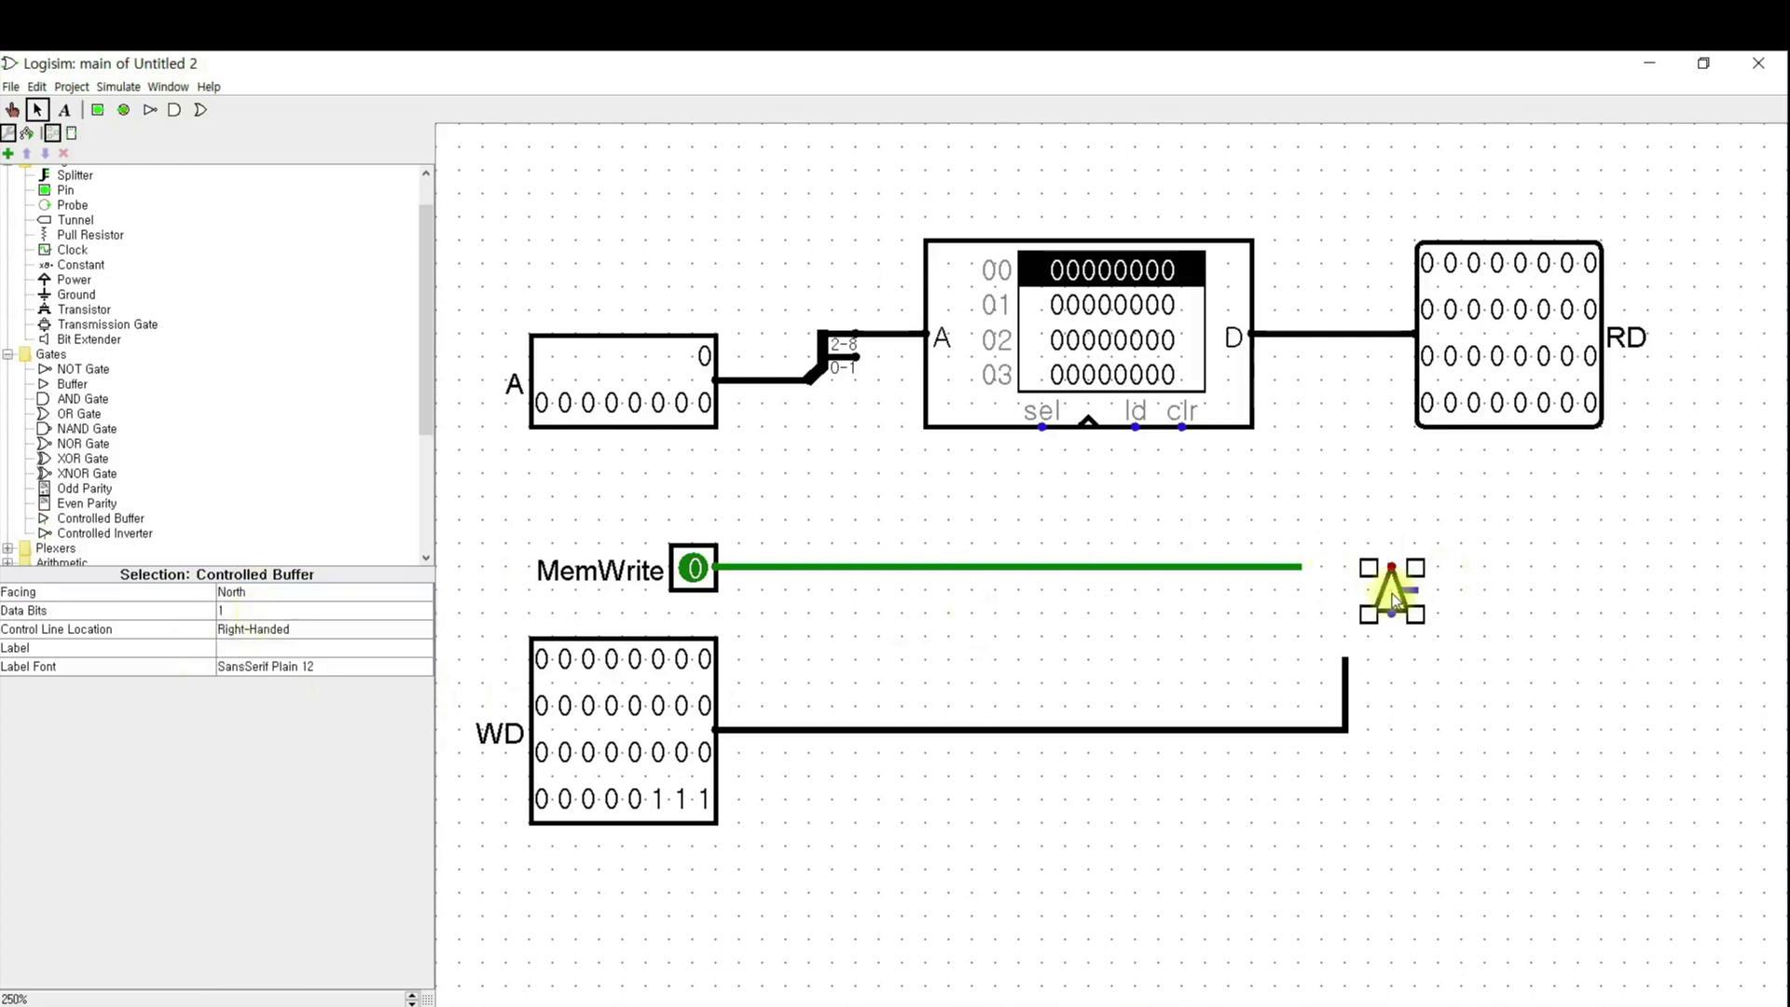
{"action": "mouse_move", "coordinate": [1377, 572]}
{"action": "left_mouse_down"}
{"action": "mouse_move", "coordinate": [1355, 549]}
{"action": "mouse_move", "coordinate": [1353, 580]}
{"action": "left_mouse_up"}
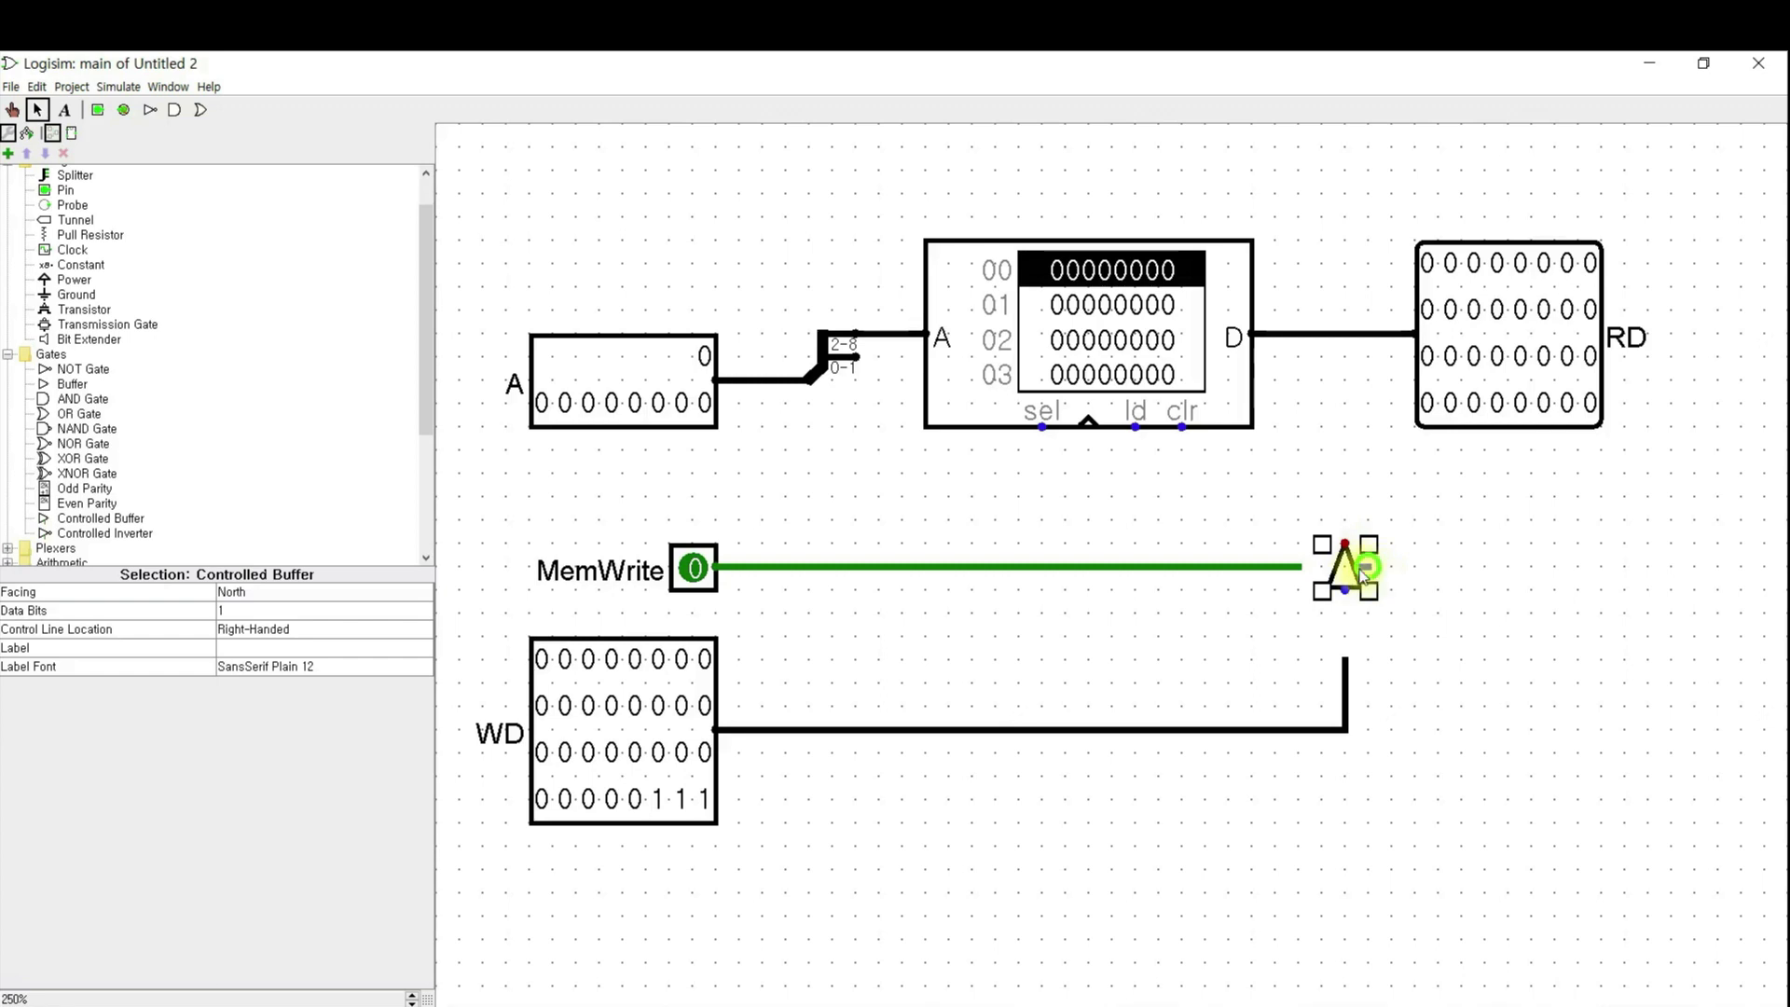
{"action": "left_click", "coordinate": [254, 630]}
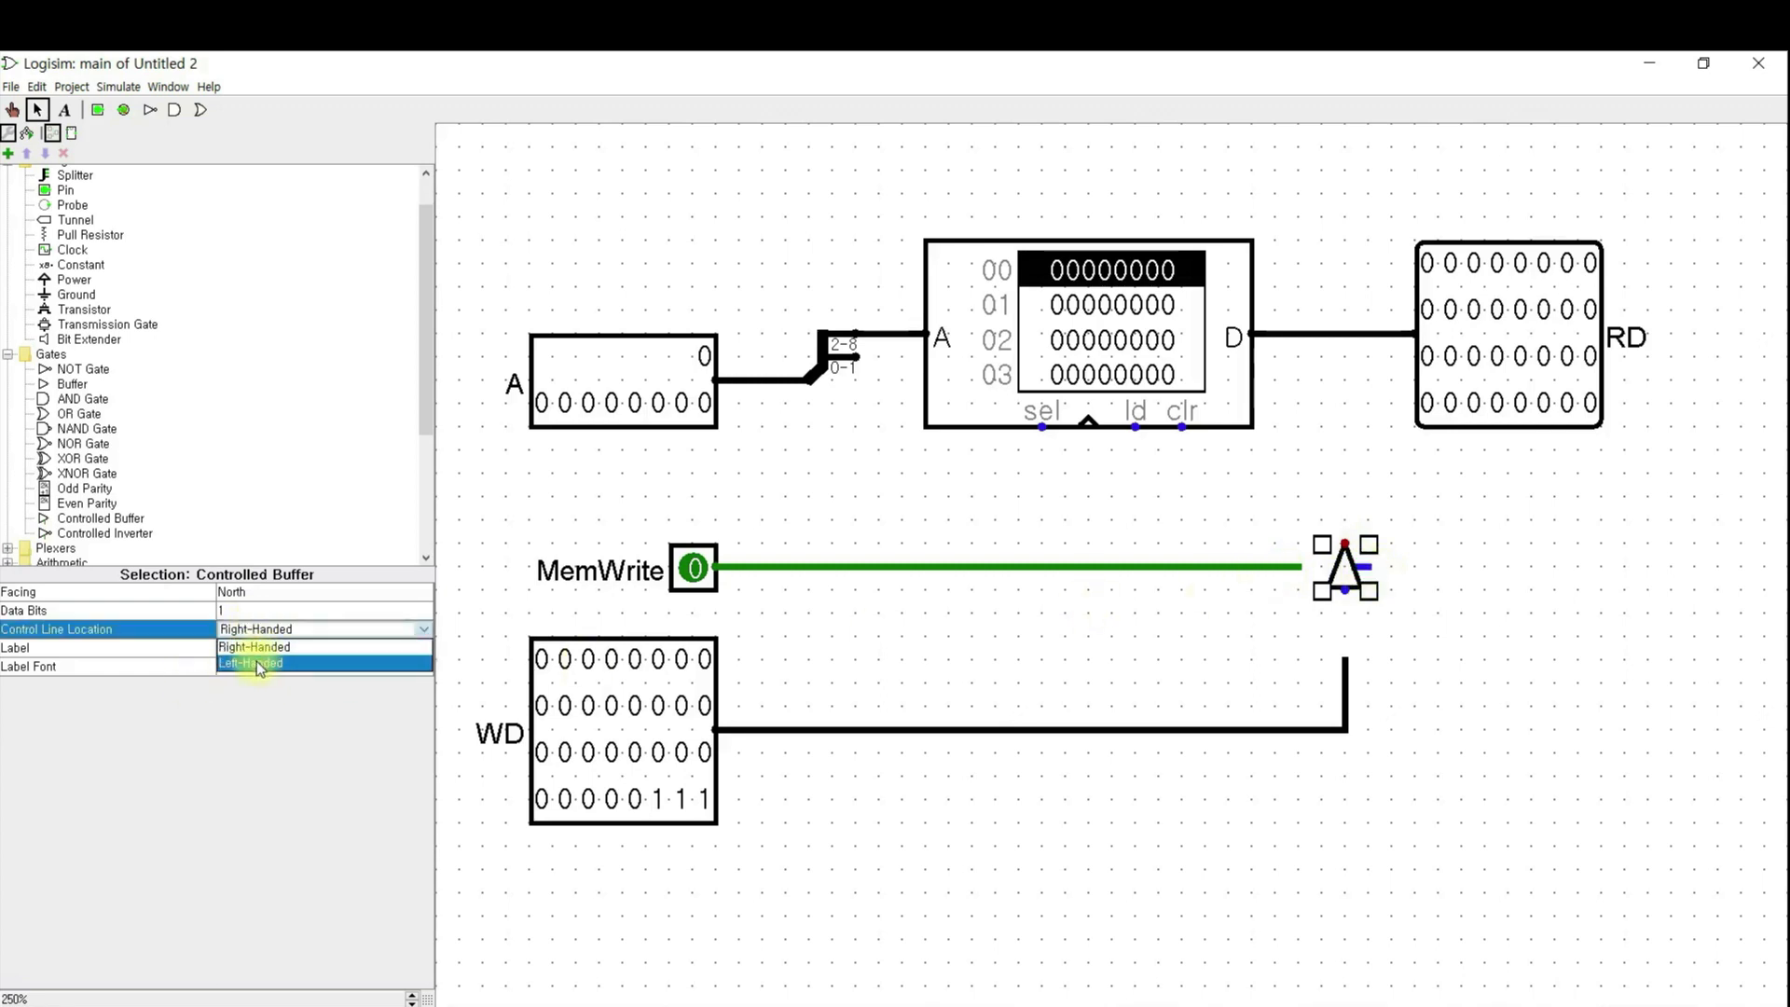
{"action": "left_click", "coordinate": [256, 662]}
- Wire MemWrite to the Controlled Buffer's control input, and connect WD through the buffer to the D–RD line
{"action": "left_click", "coordinate": [1408, 616]}
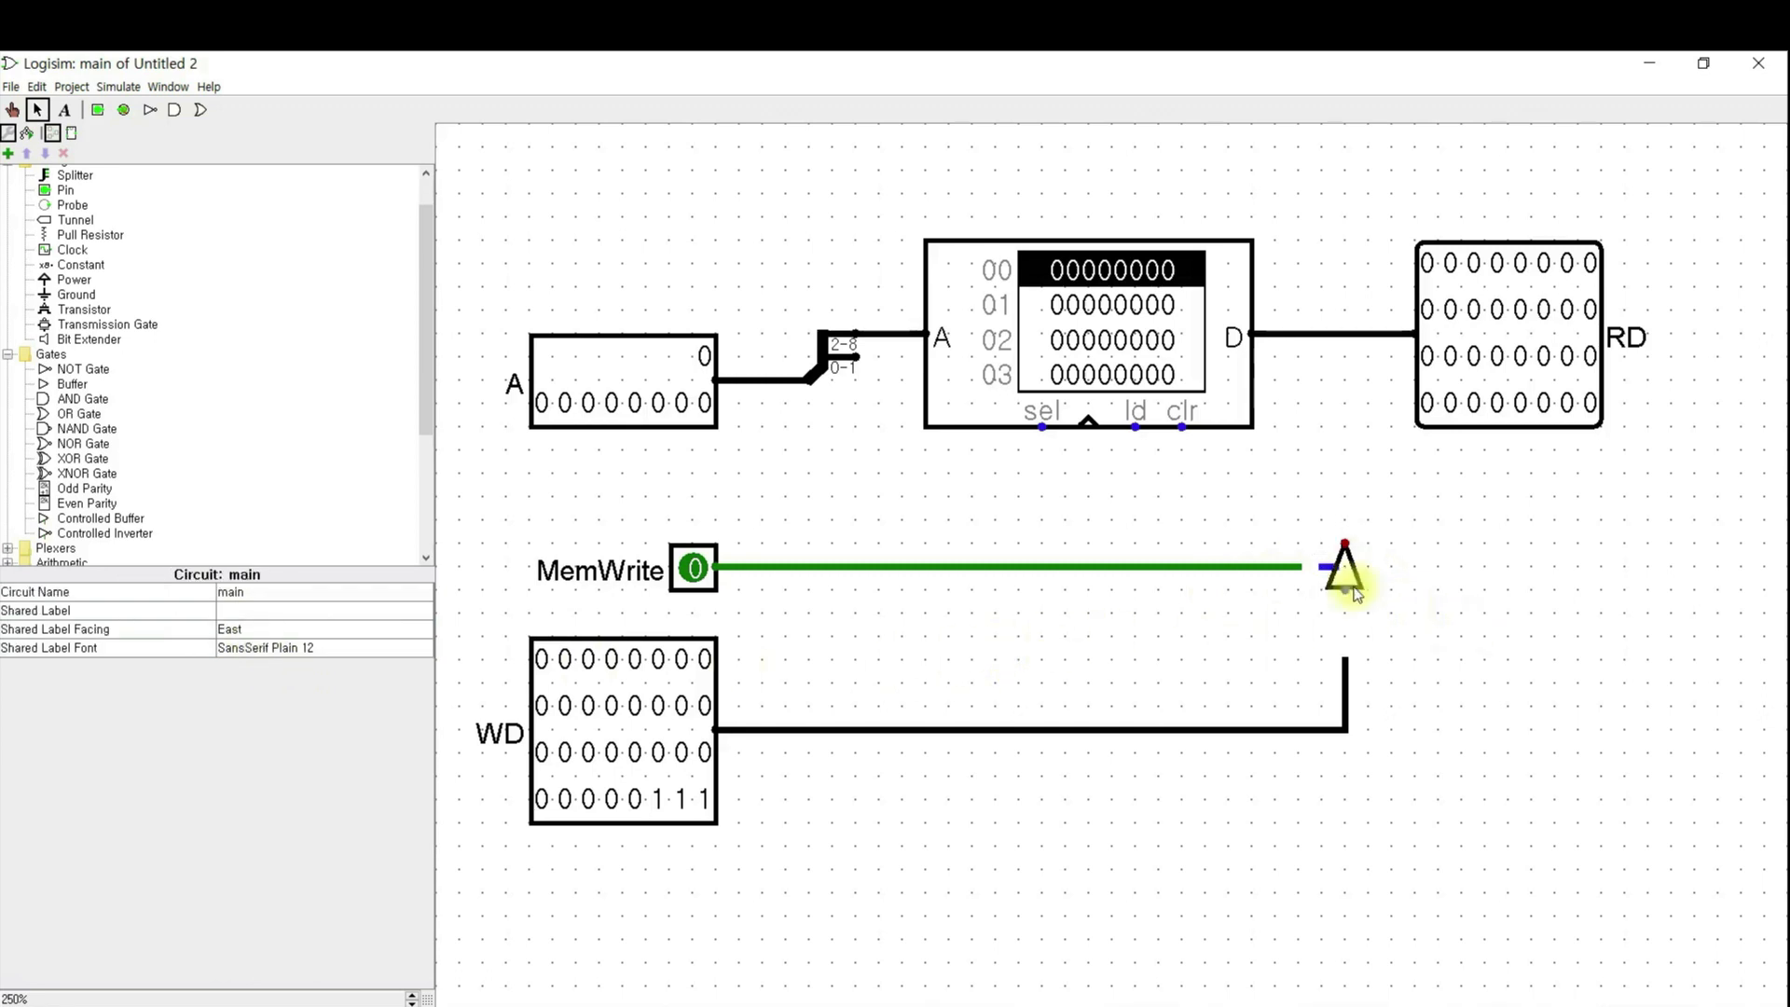
{"action": "left_click_drag", "start_coordinate": [1312, 575], "coordinate": [1335, 567]}
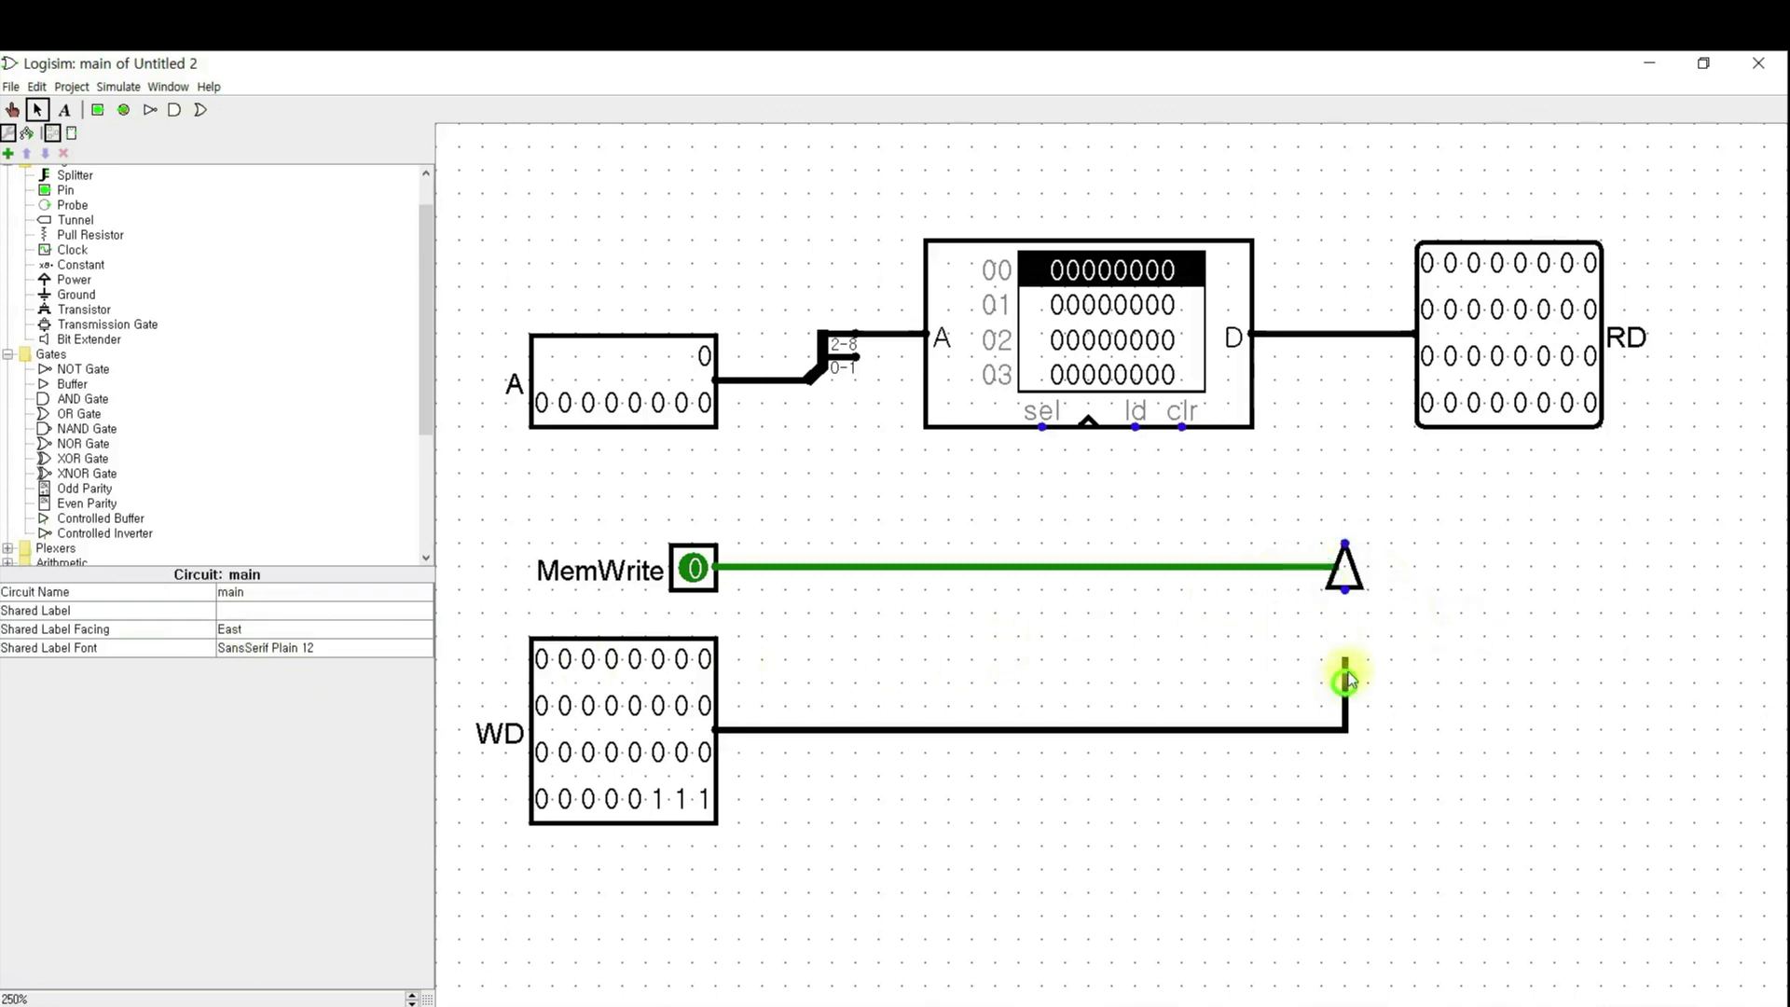
{"action": "left_click_drag", "start_coordinate": [1349, 670], "coordinate": [1354, 337]}
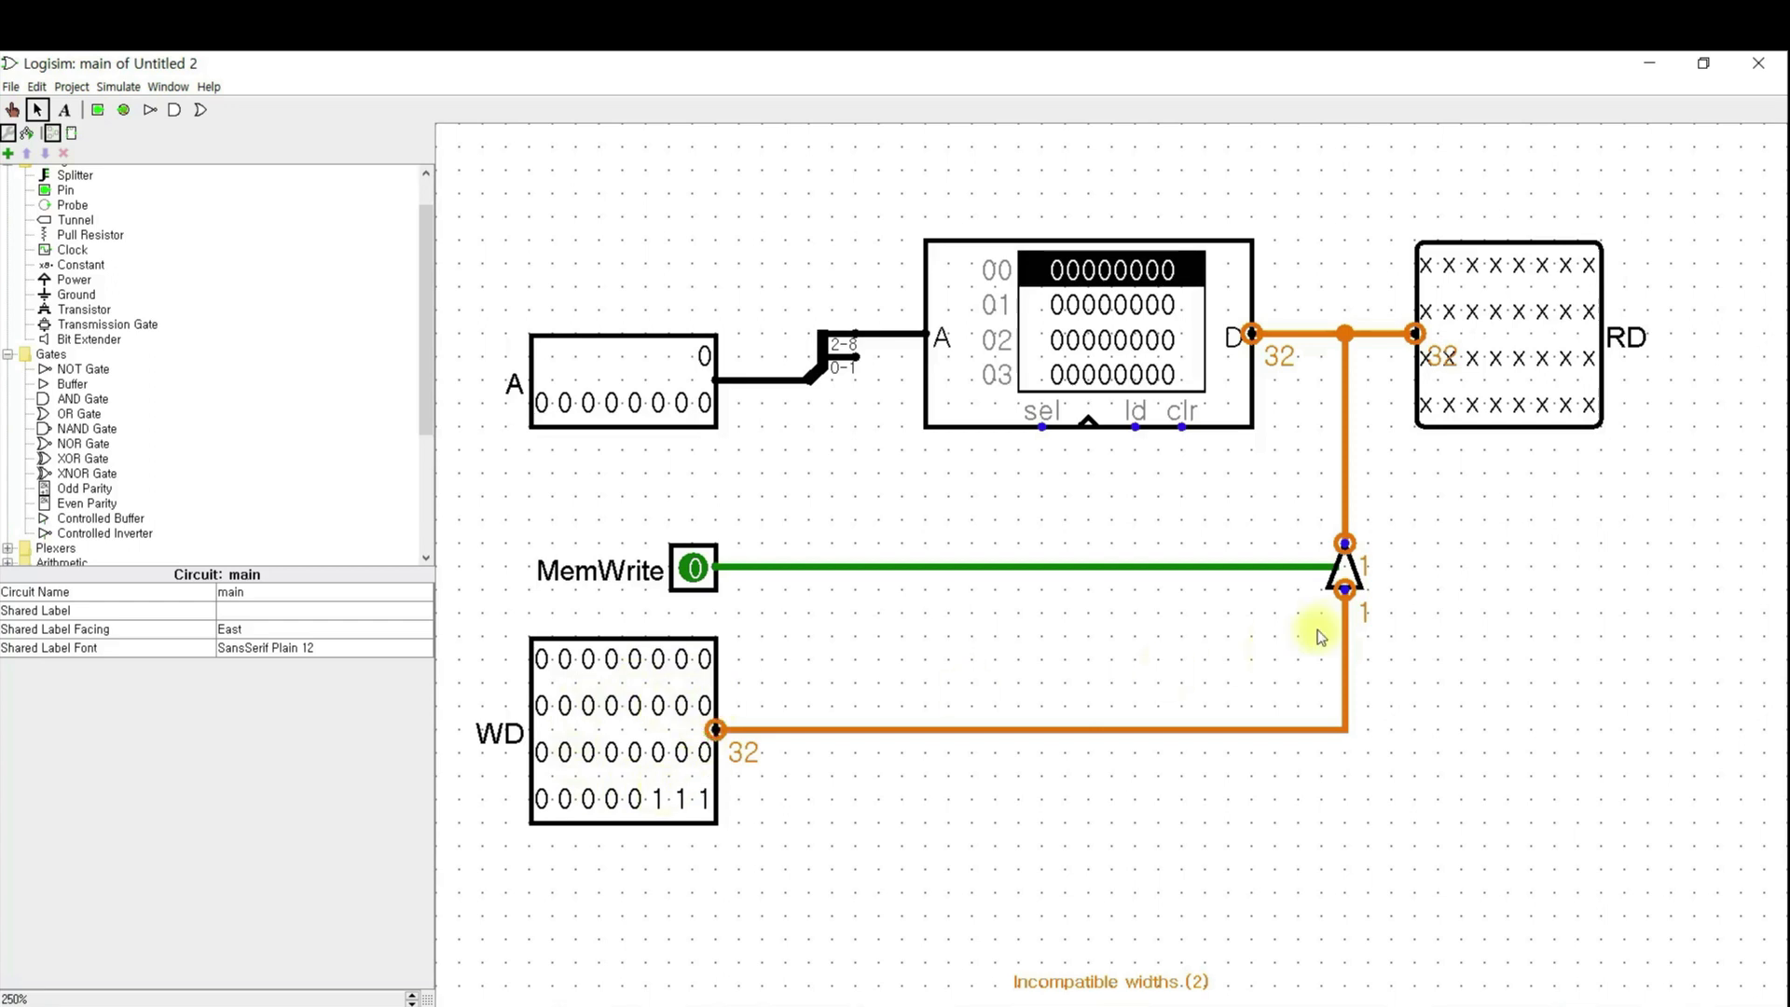
- Set the Controlled Buffer's data bits to 32, and select the RD output pin
{"action": "left_click", "coordinate": [1342, 576]}
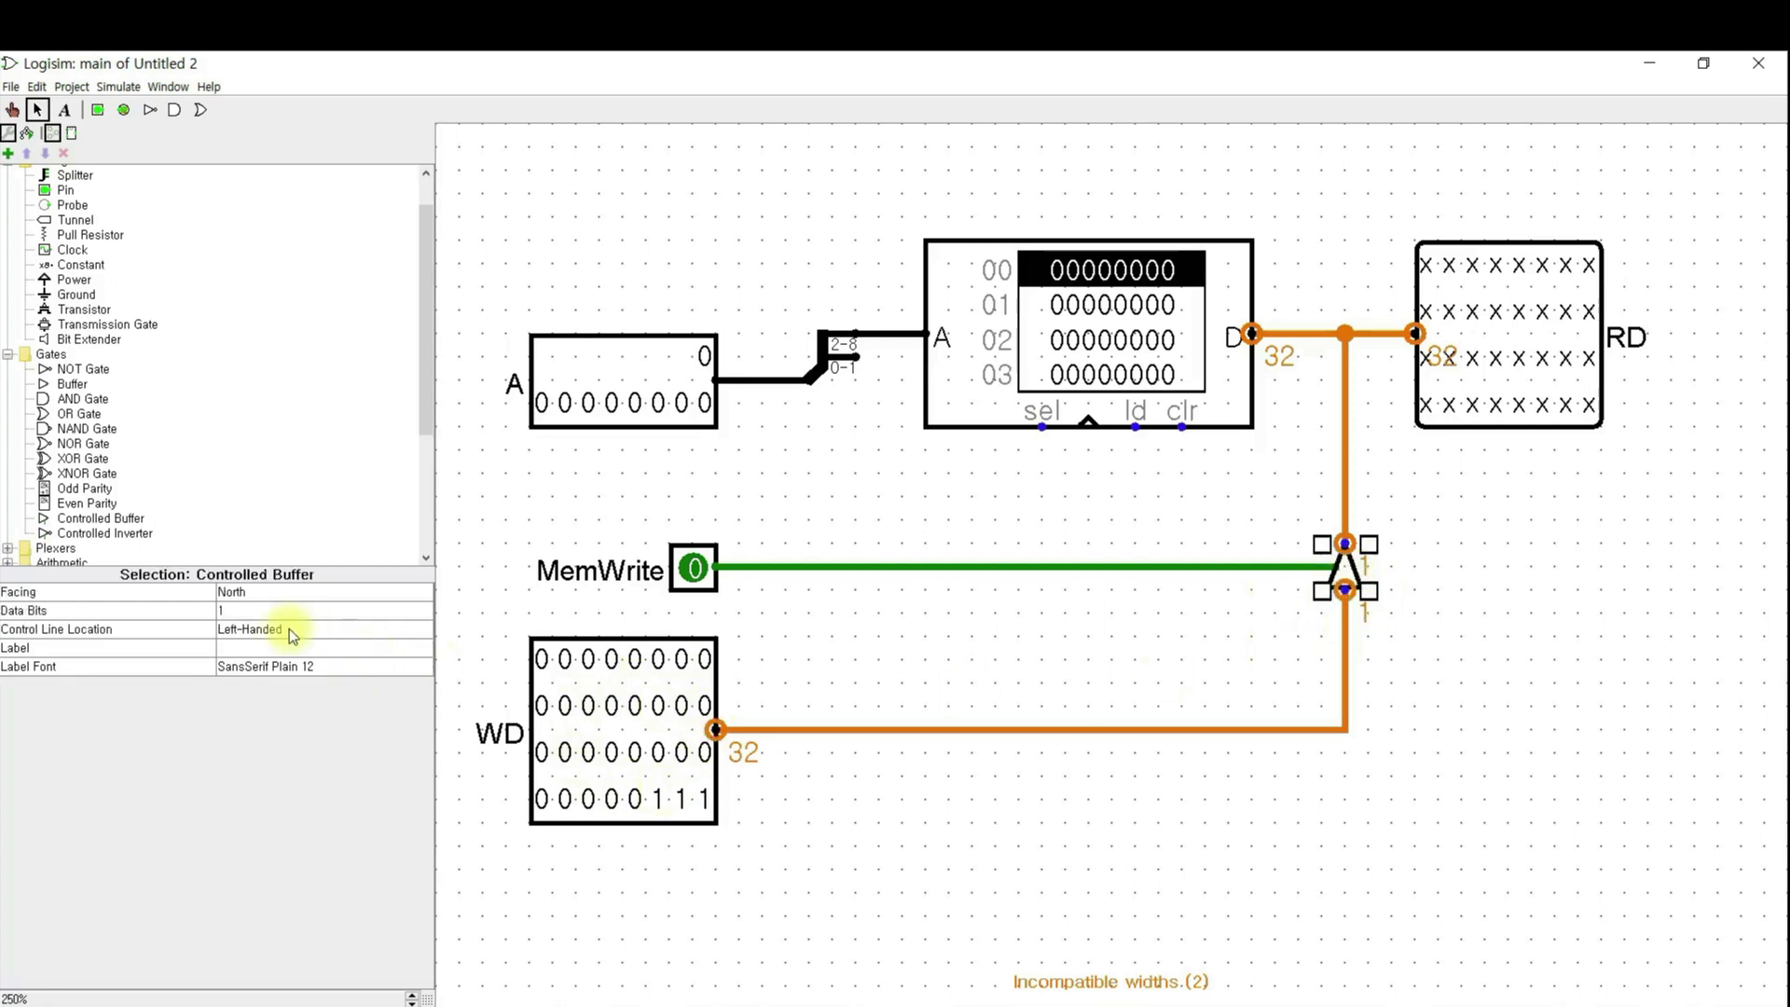
{"action": "left_click", "coordinate": [265, 613]}
{"action": "scroll", "coordinate": [276, 682], "scroll_direction": "down", "scroll_amount": 8}
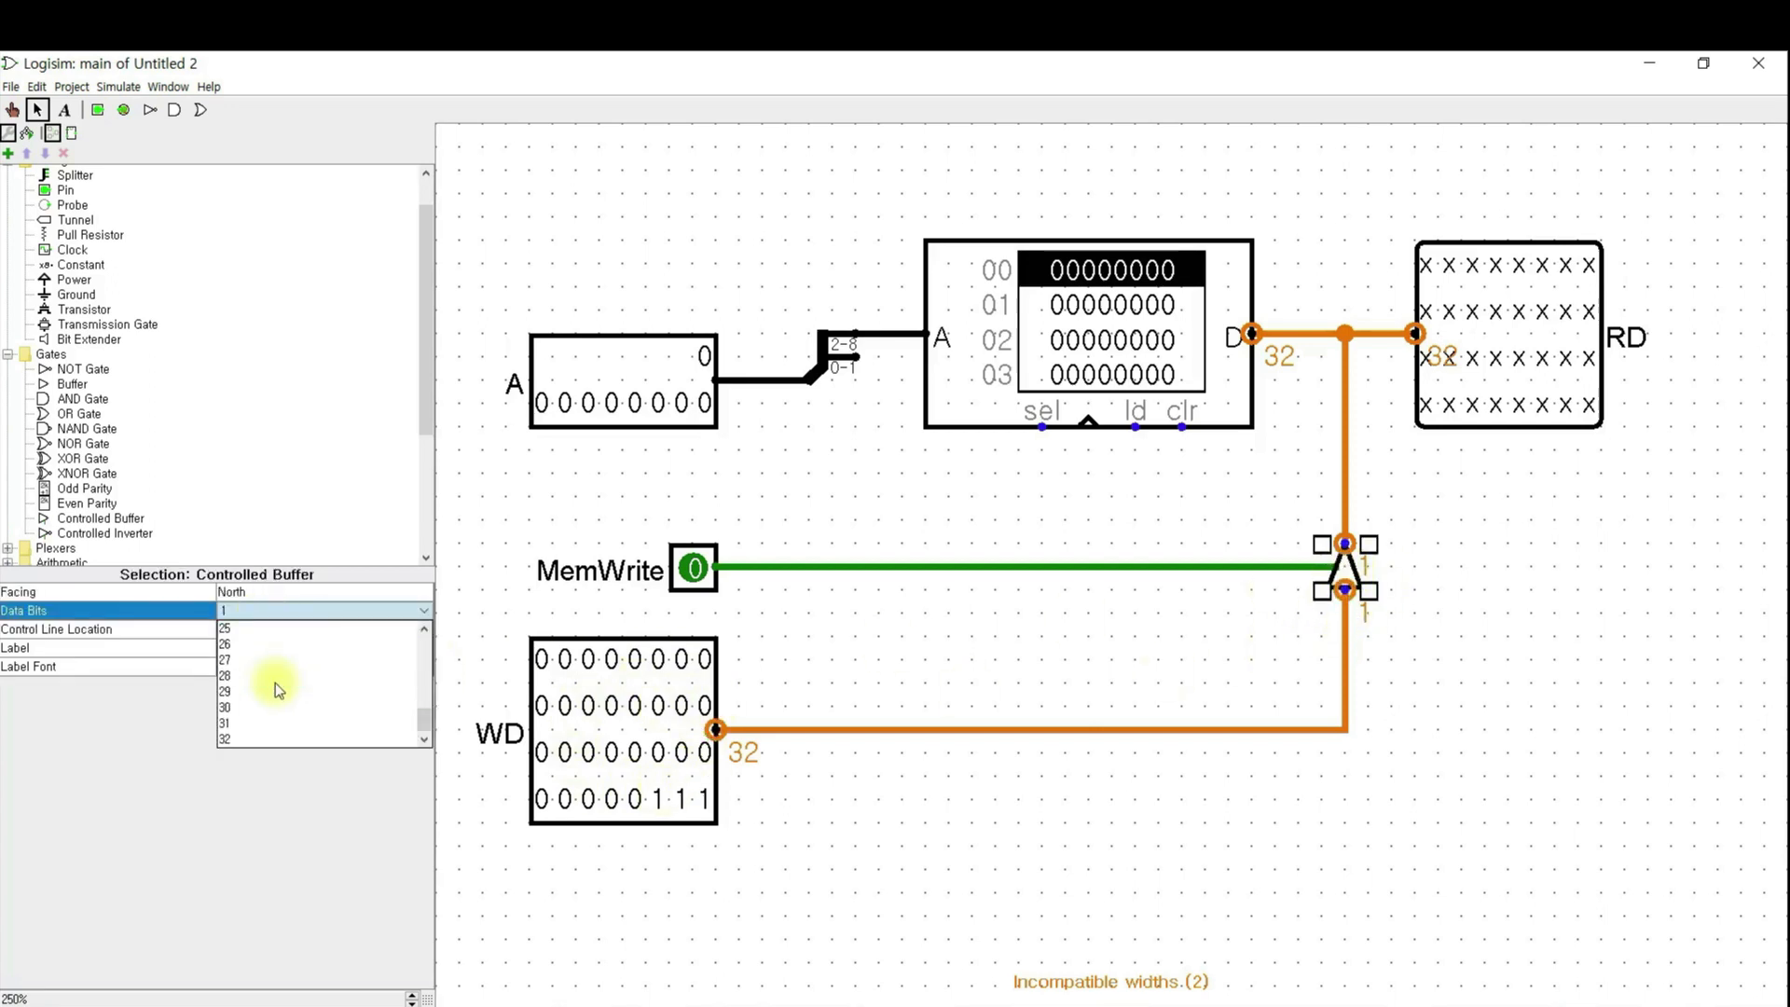
{"action": "left_click", "coordinate": [273, 735]}
{"action": "left_click", "coordinate": [1159, 801]}
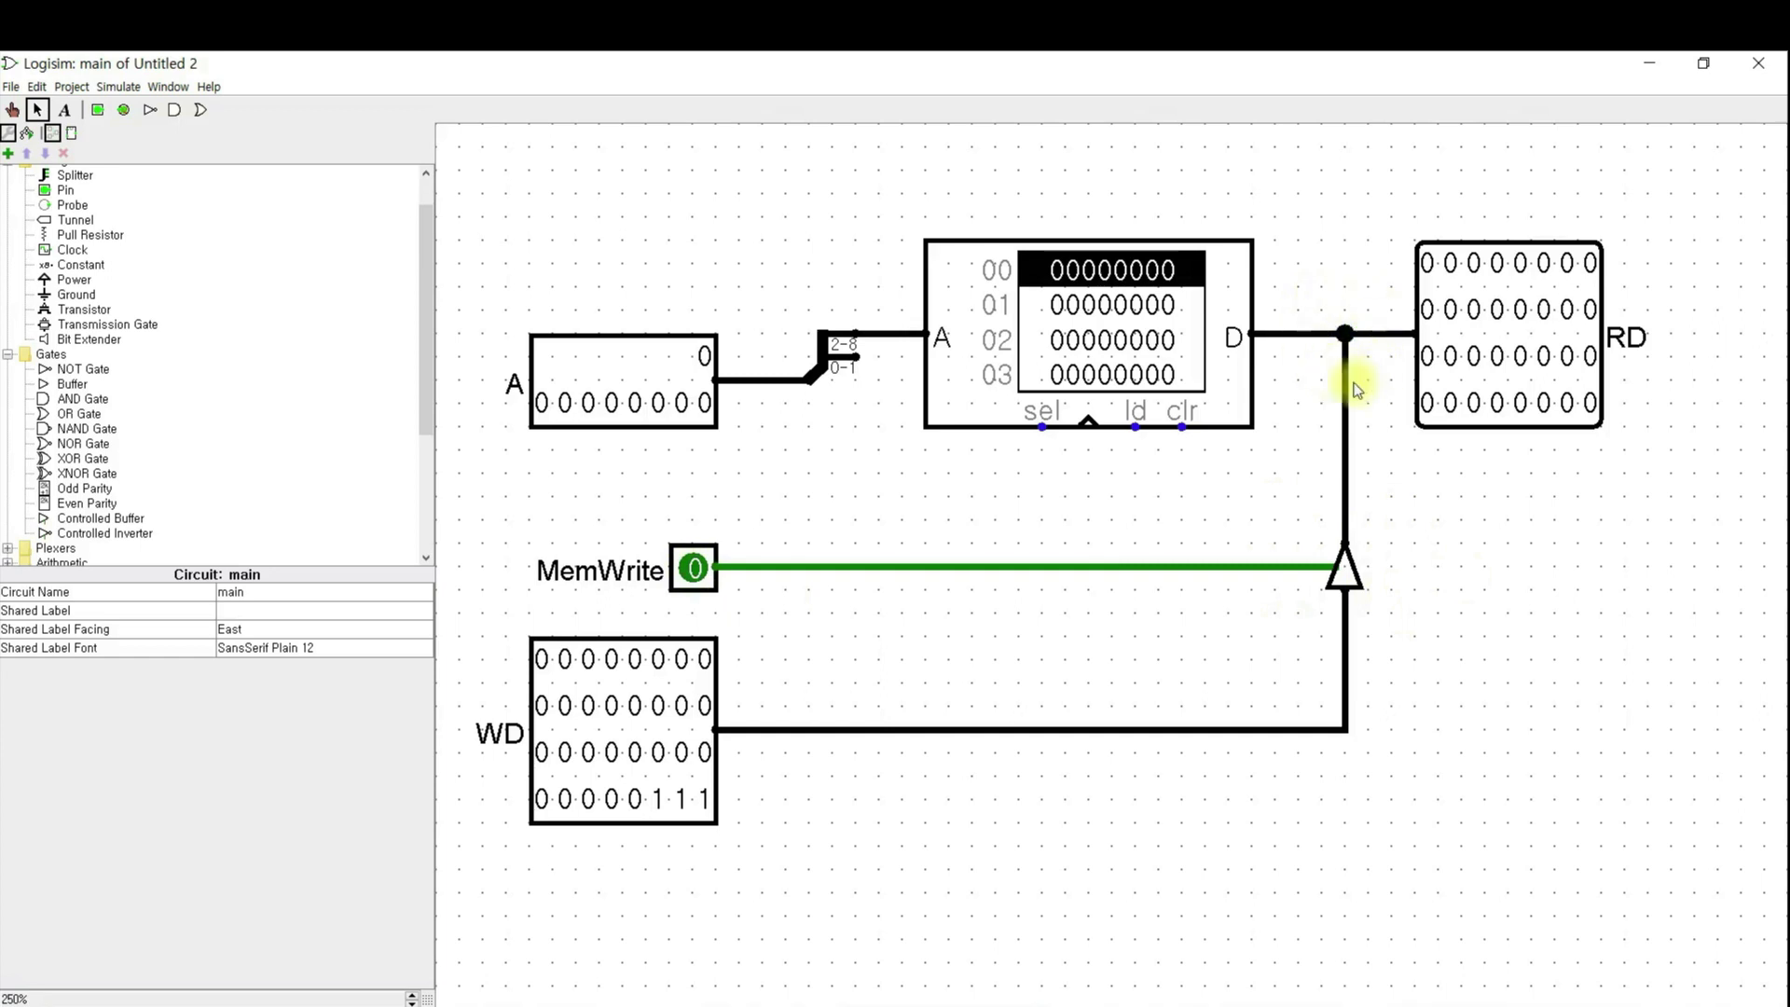
{"action": "left_click", "coordinate": [1587, 403]}
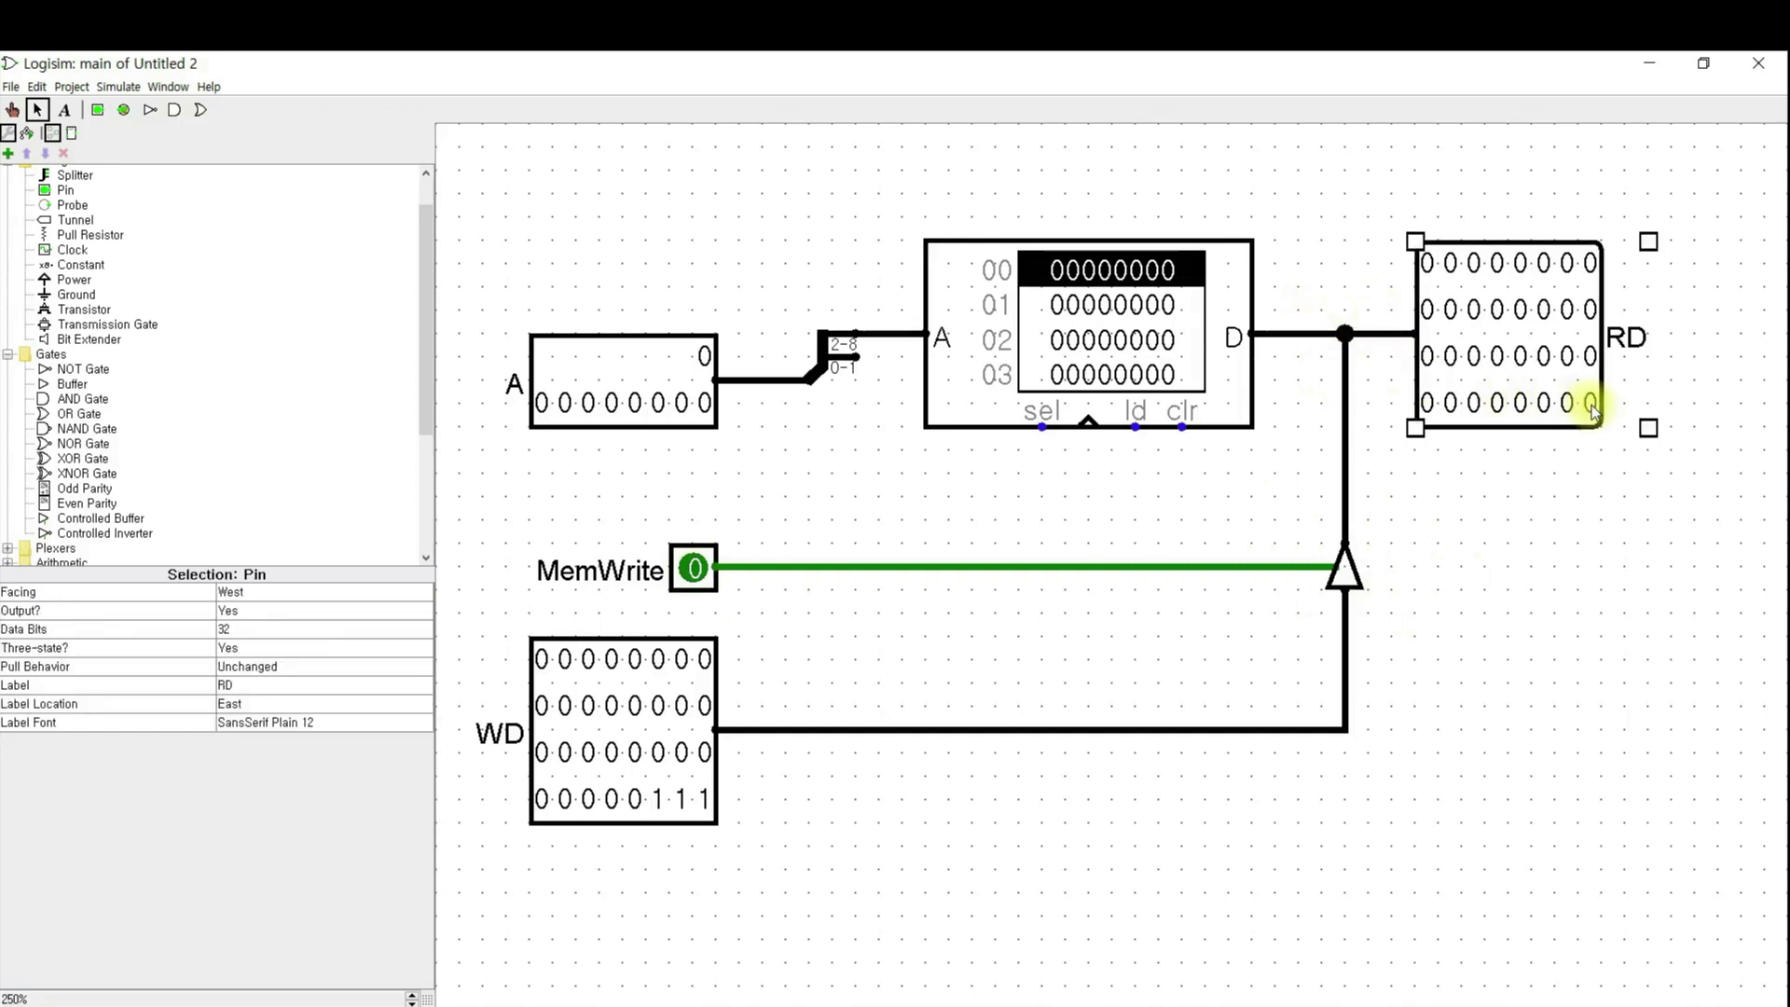
- Set the MemWrite input to 1 with the Poke tool
{"action": "left_click", "coordinate": [709, 800]}
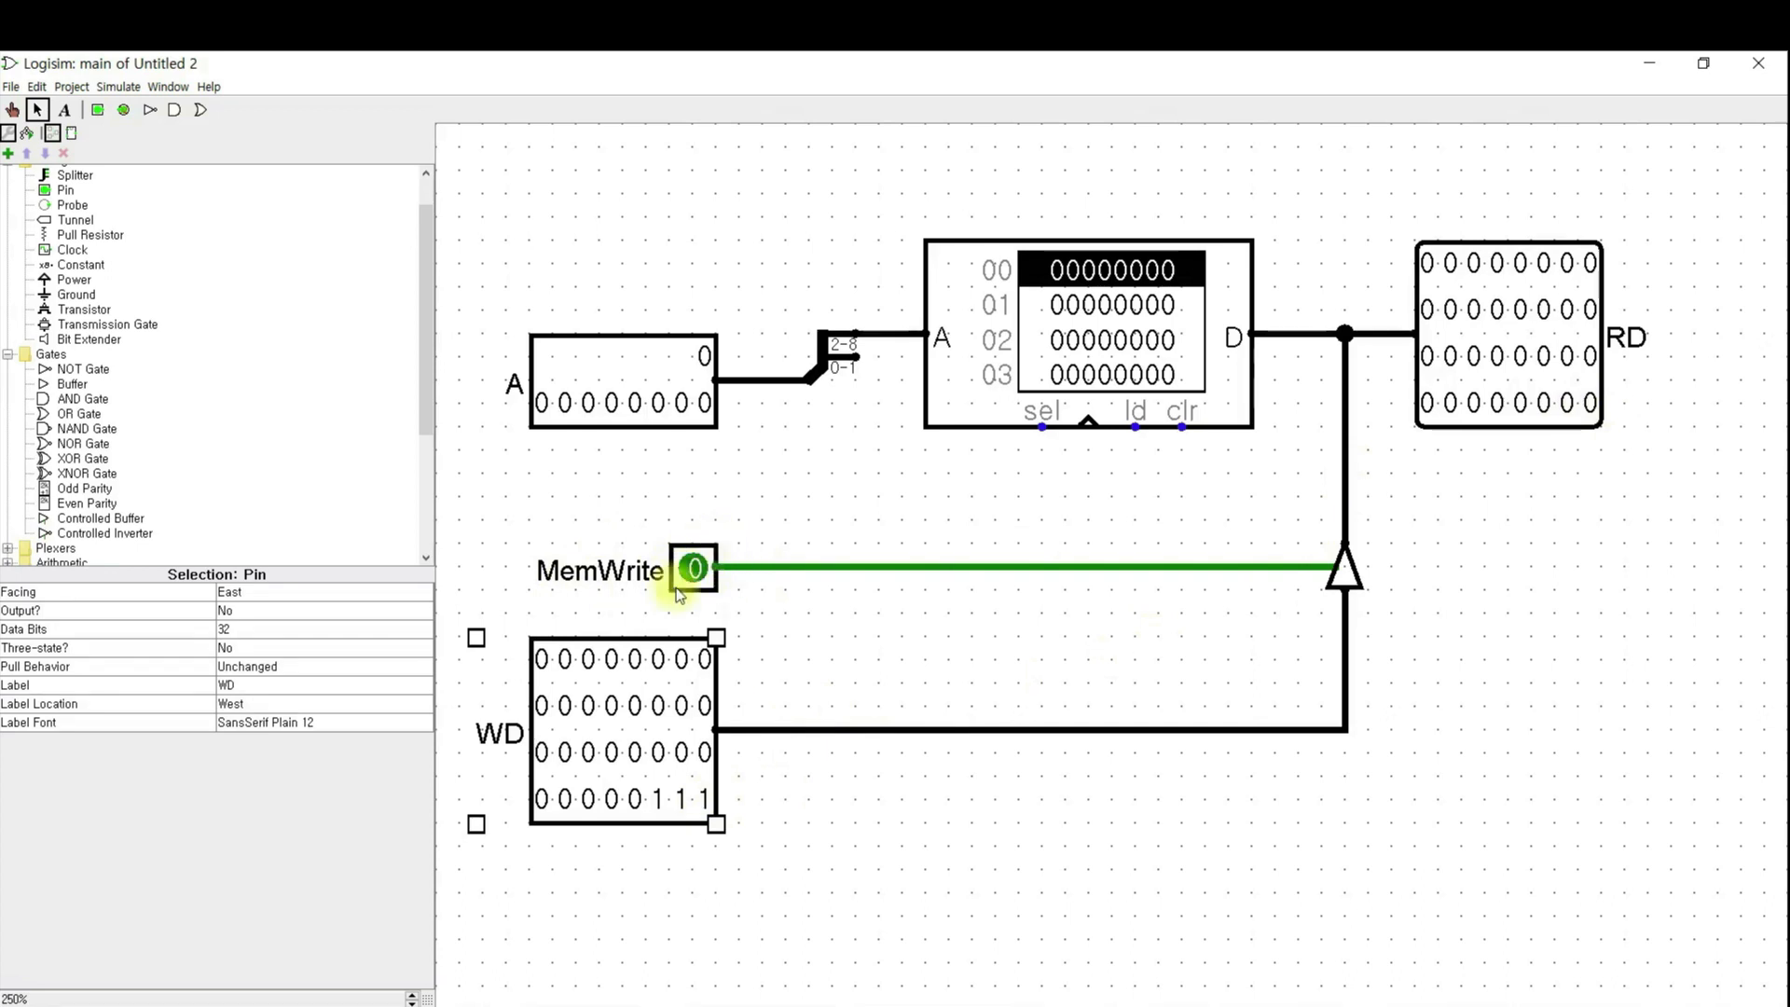
{"action": "left_click", "coordinate": [20, 112]}
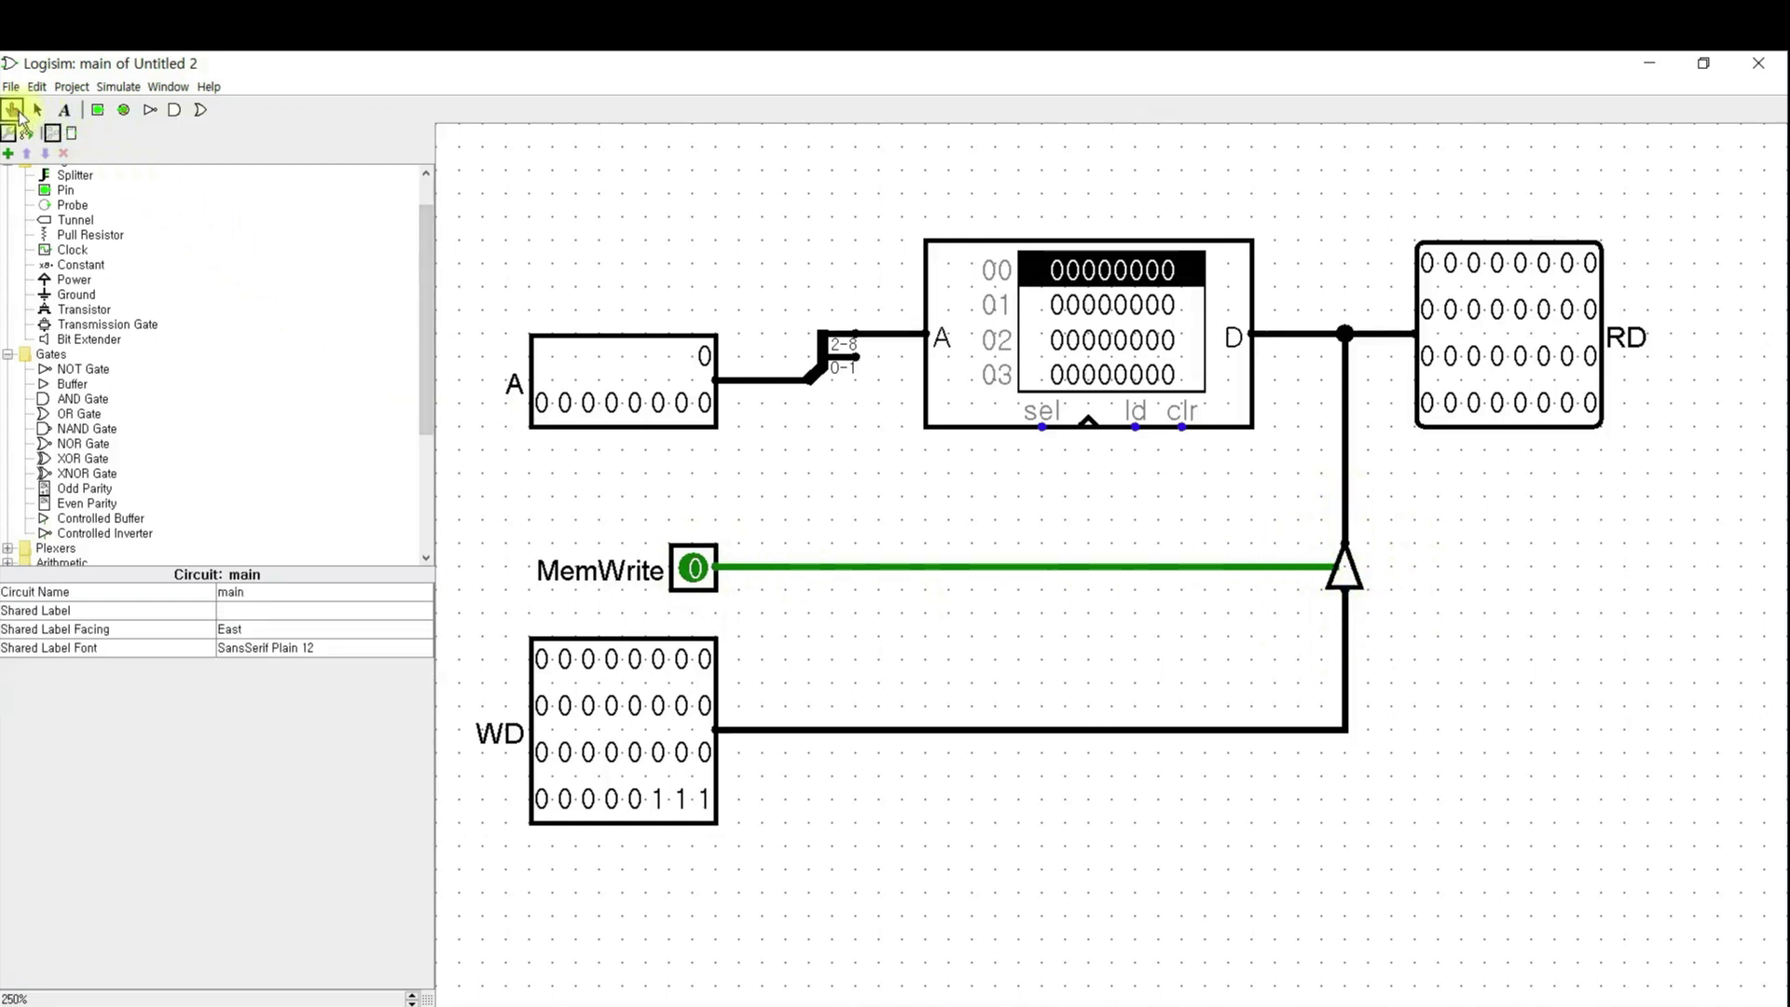
{"action": "left_click", "coordinate": [694, 583]}
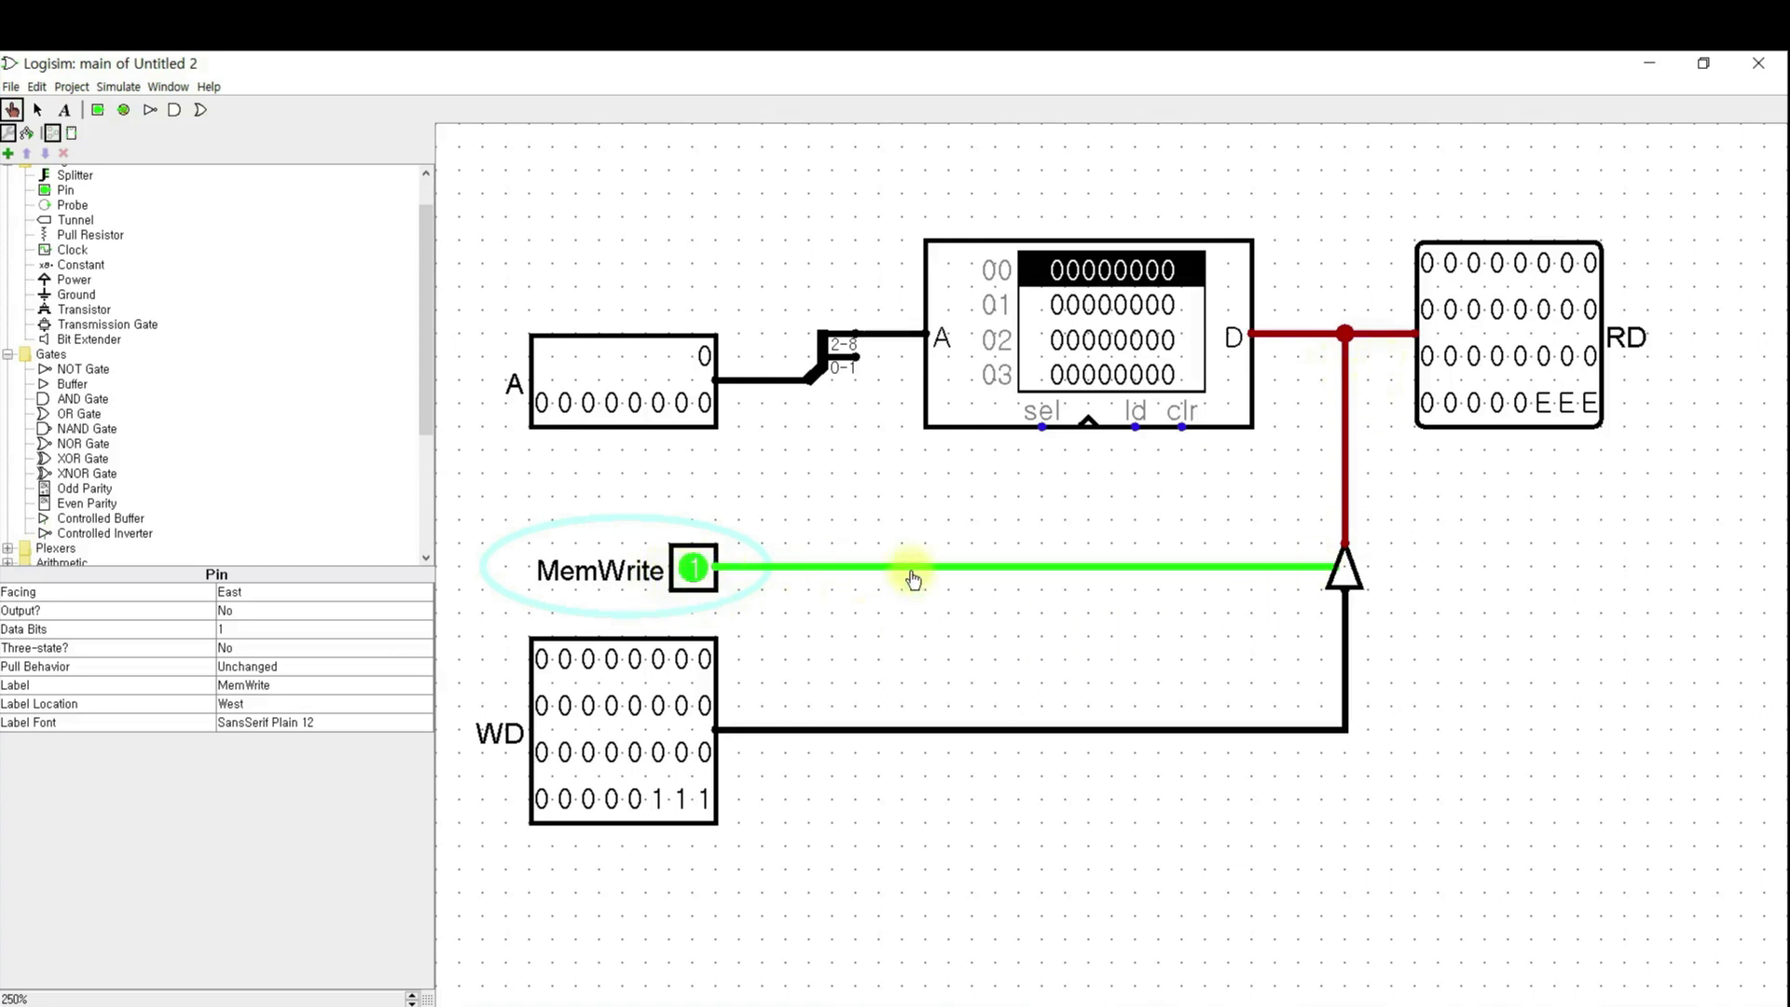
- Delete the wire between the junction and the RD pin, and move RD three grid dots east
{"action": "left_click", "coordinate": [38, 110]}
{"action": "left_click", "coordinate": [1396, 335]}
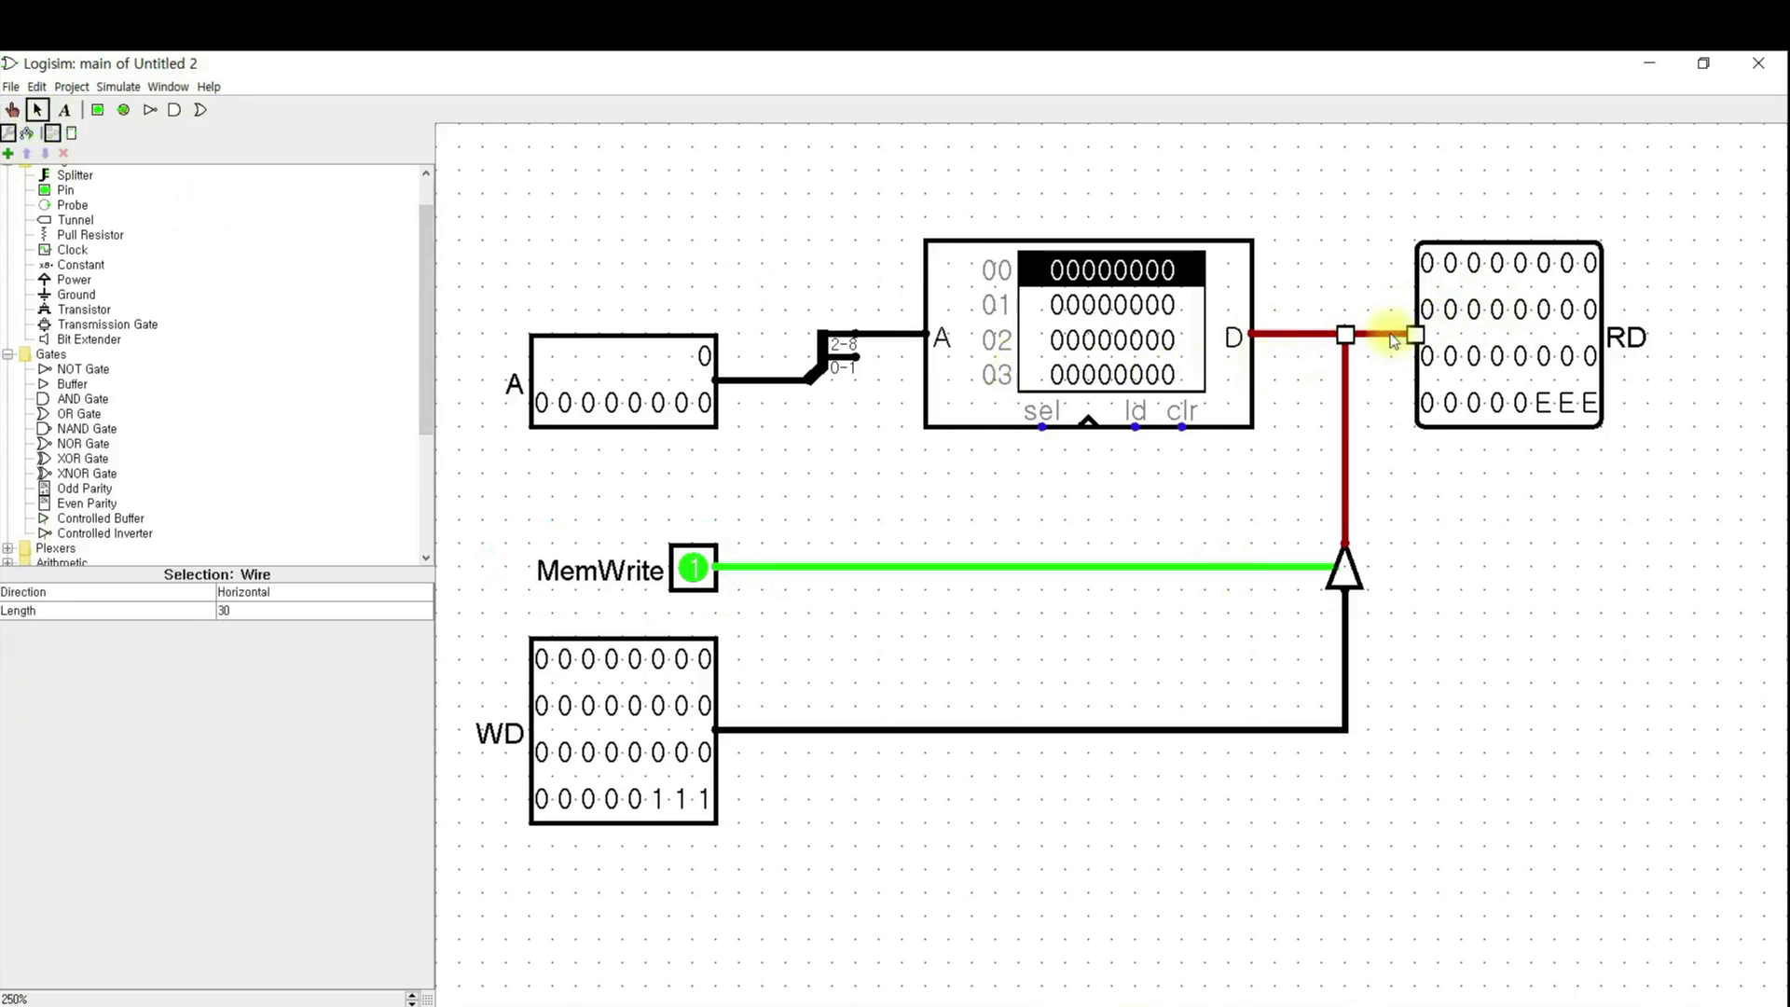
{"action": "key", "text": "Delete"}
{"action": "left_click_drag", "start_coordinate": [1537, 329], "coordinate": [1585, 355]}
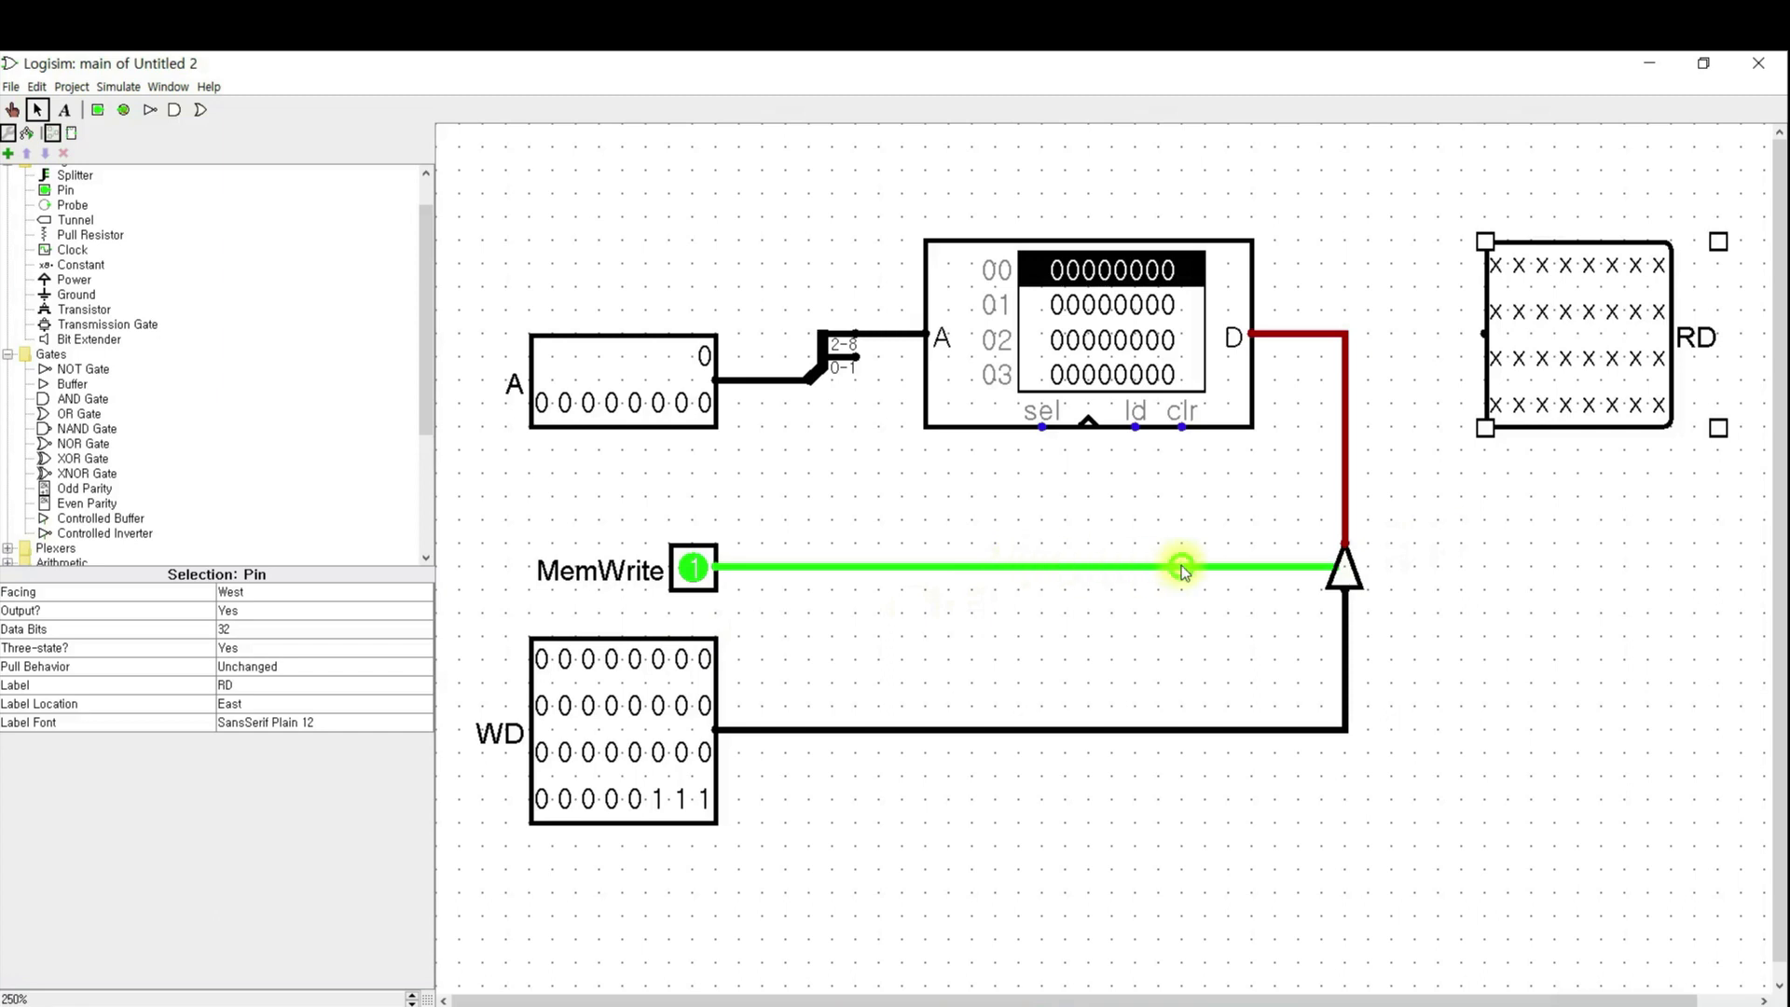
- Place an east-facing Controlled Buffer between the D line junction and the RD pin, and wire it to both
{"action": "left_click", "coordinate": [93, 534]}
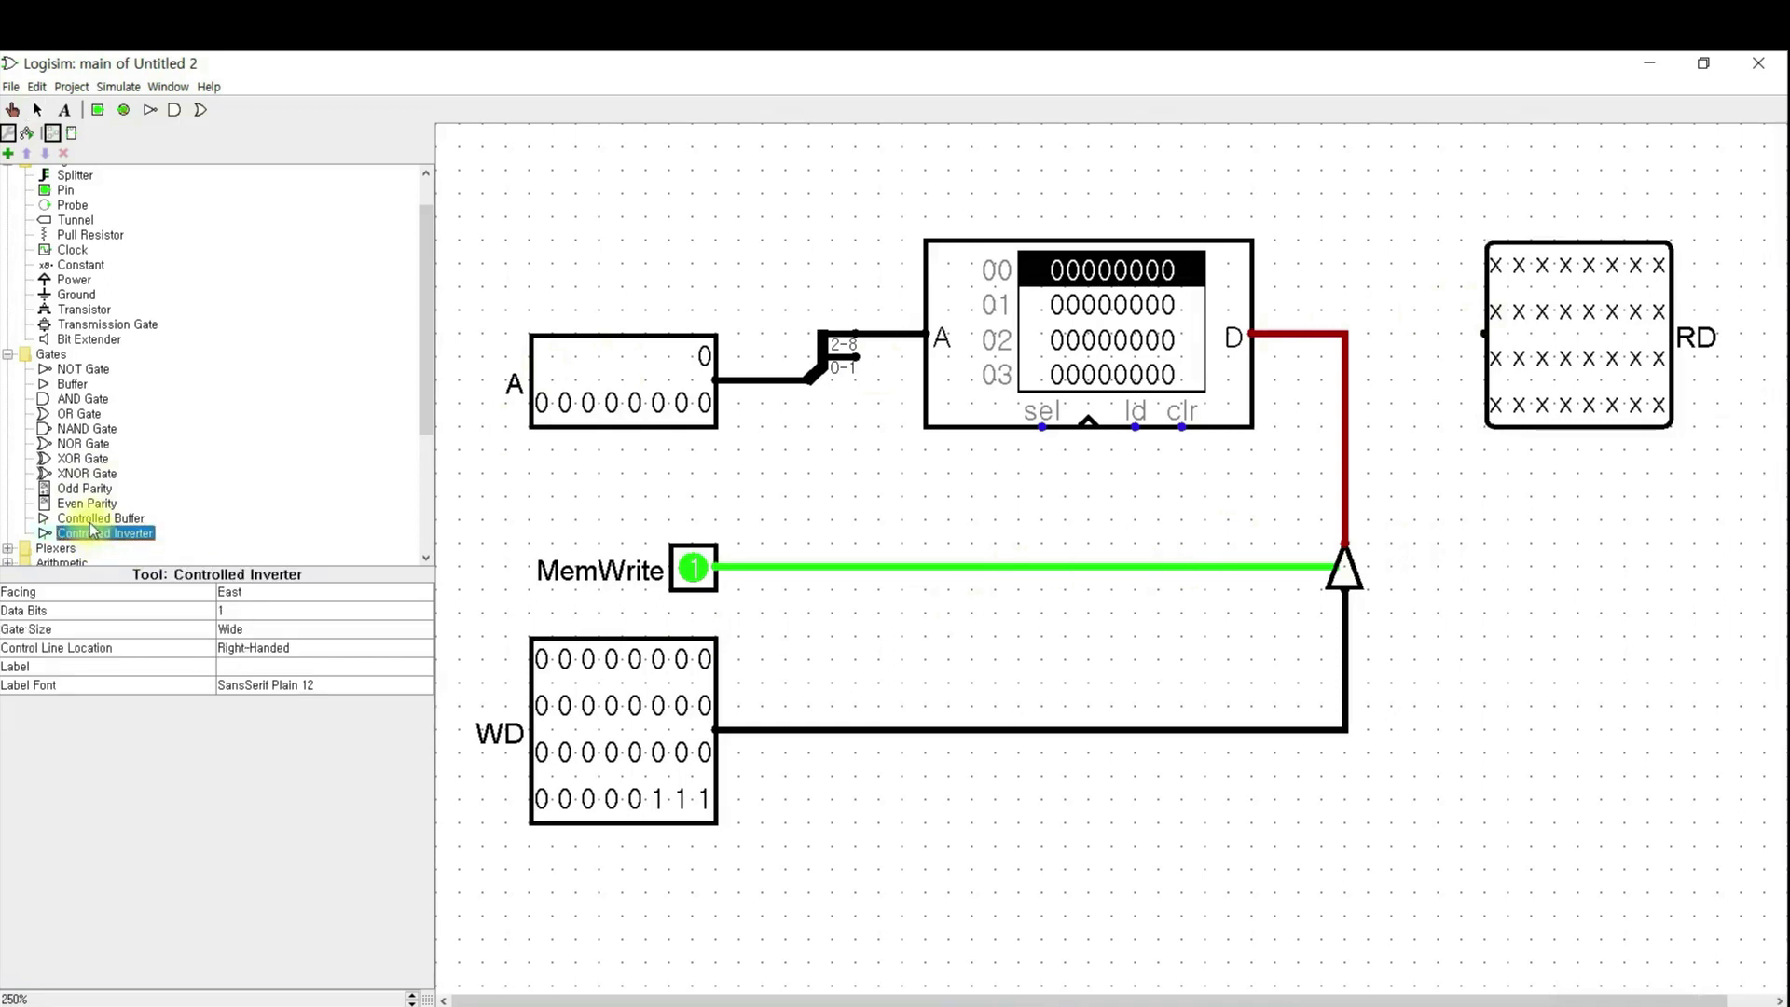
{"action": "left_click", "coordinate": [94, 519]}
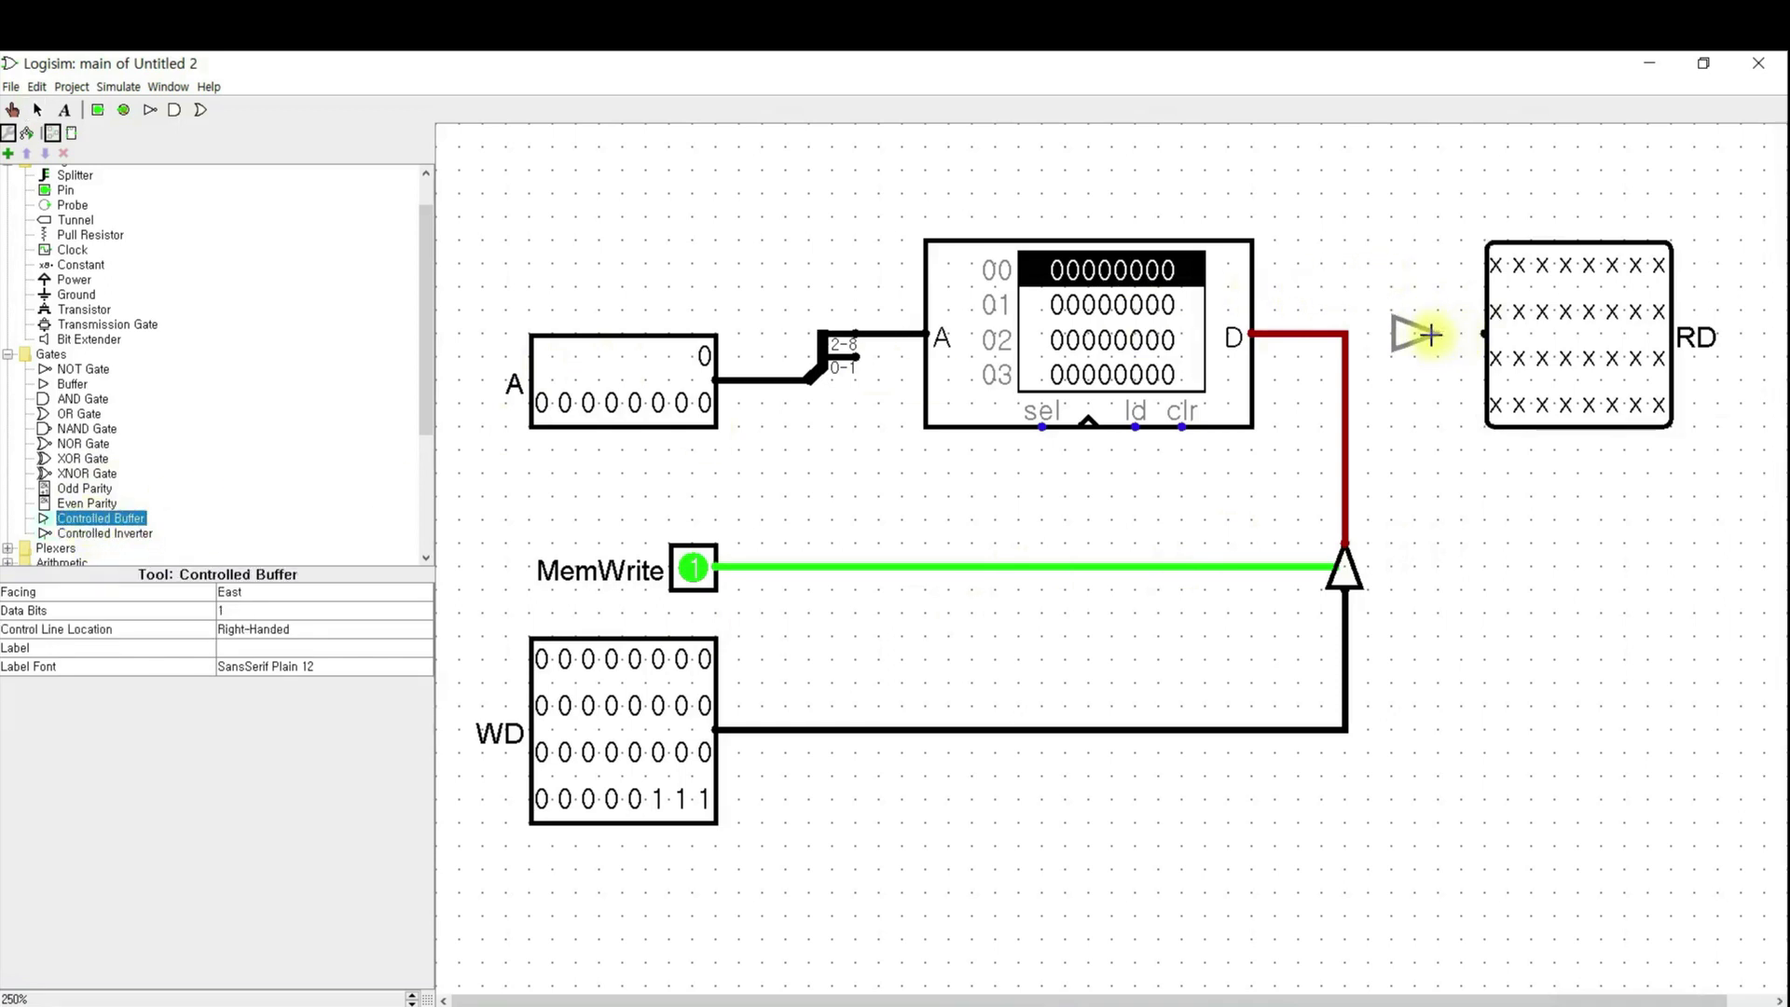
{"action": "left_click", "coordinate": [1437, 333]}
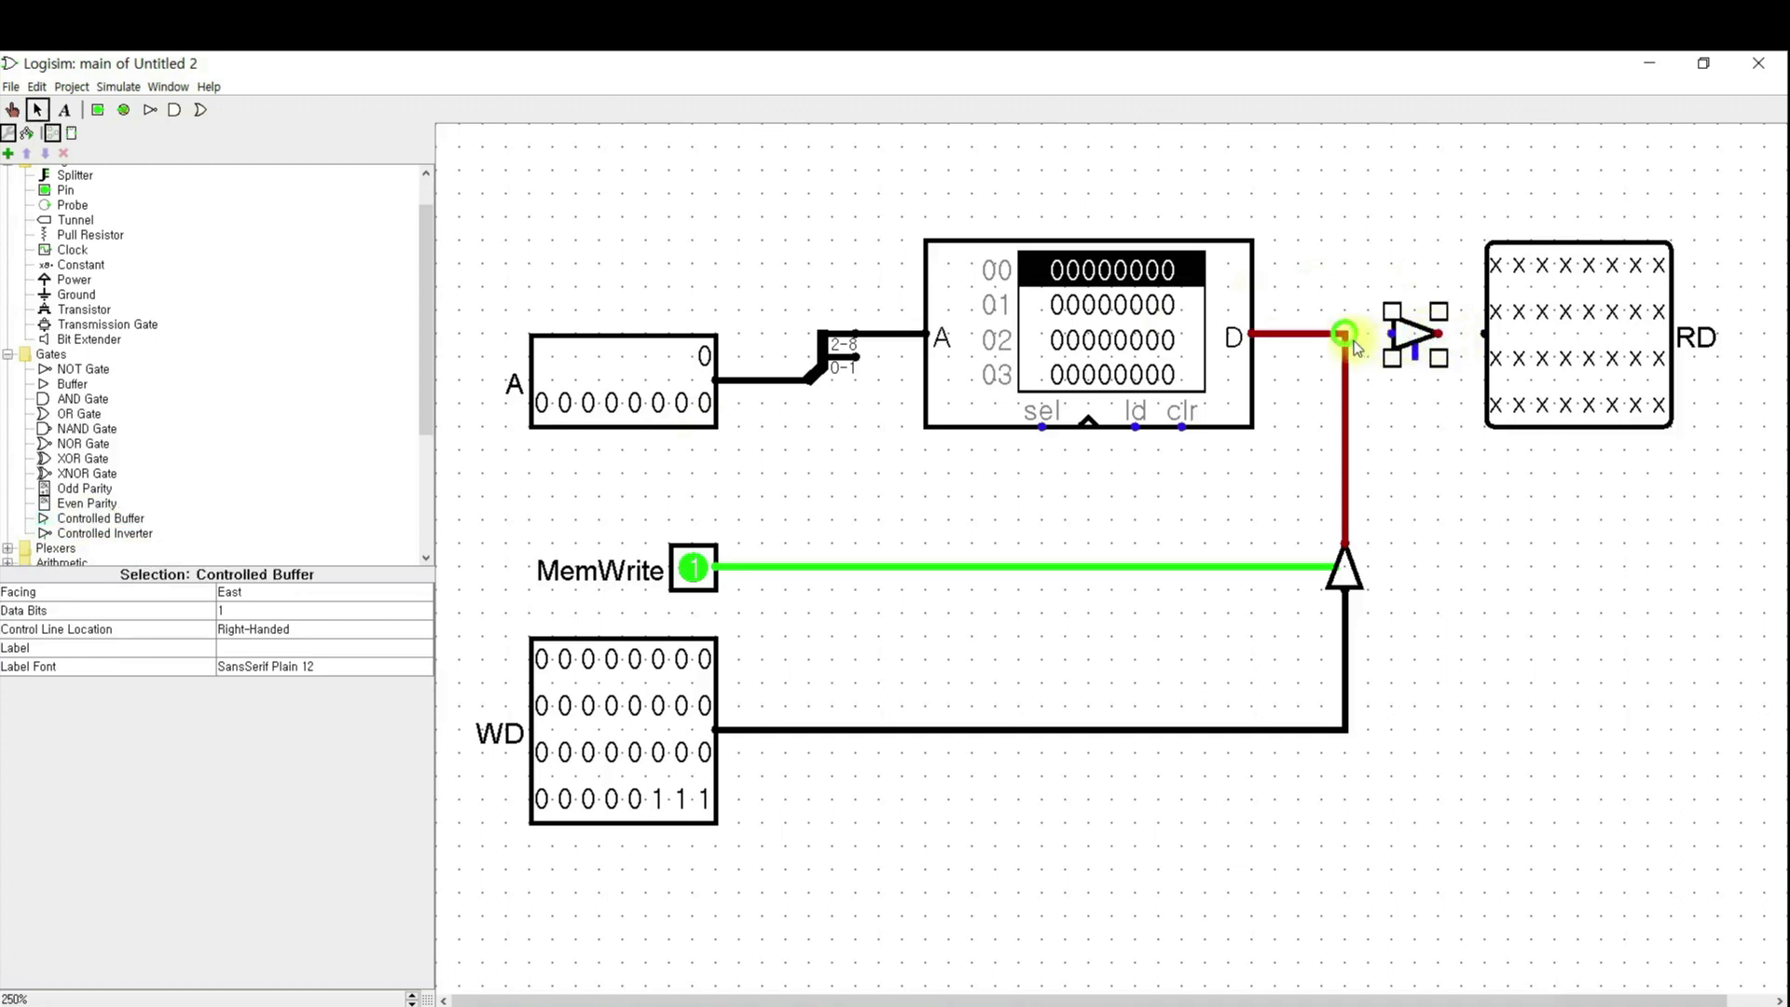
{"action": "left_click_drag", "start_coordinate": [1354, 341], "coordinate": [1484, 334]}
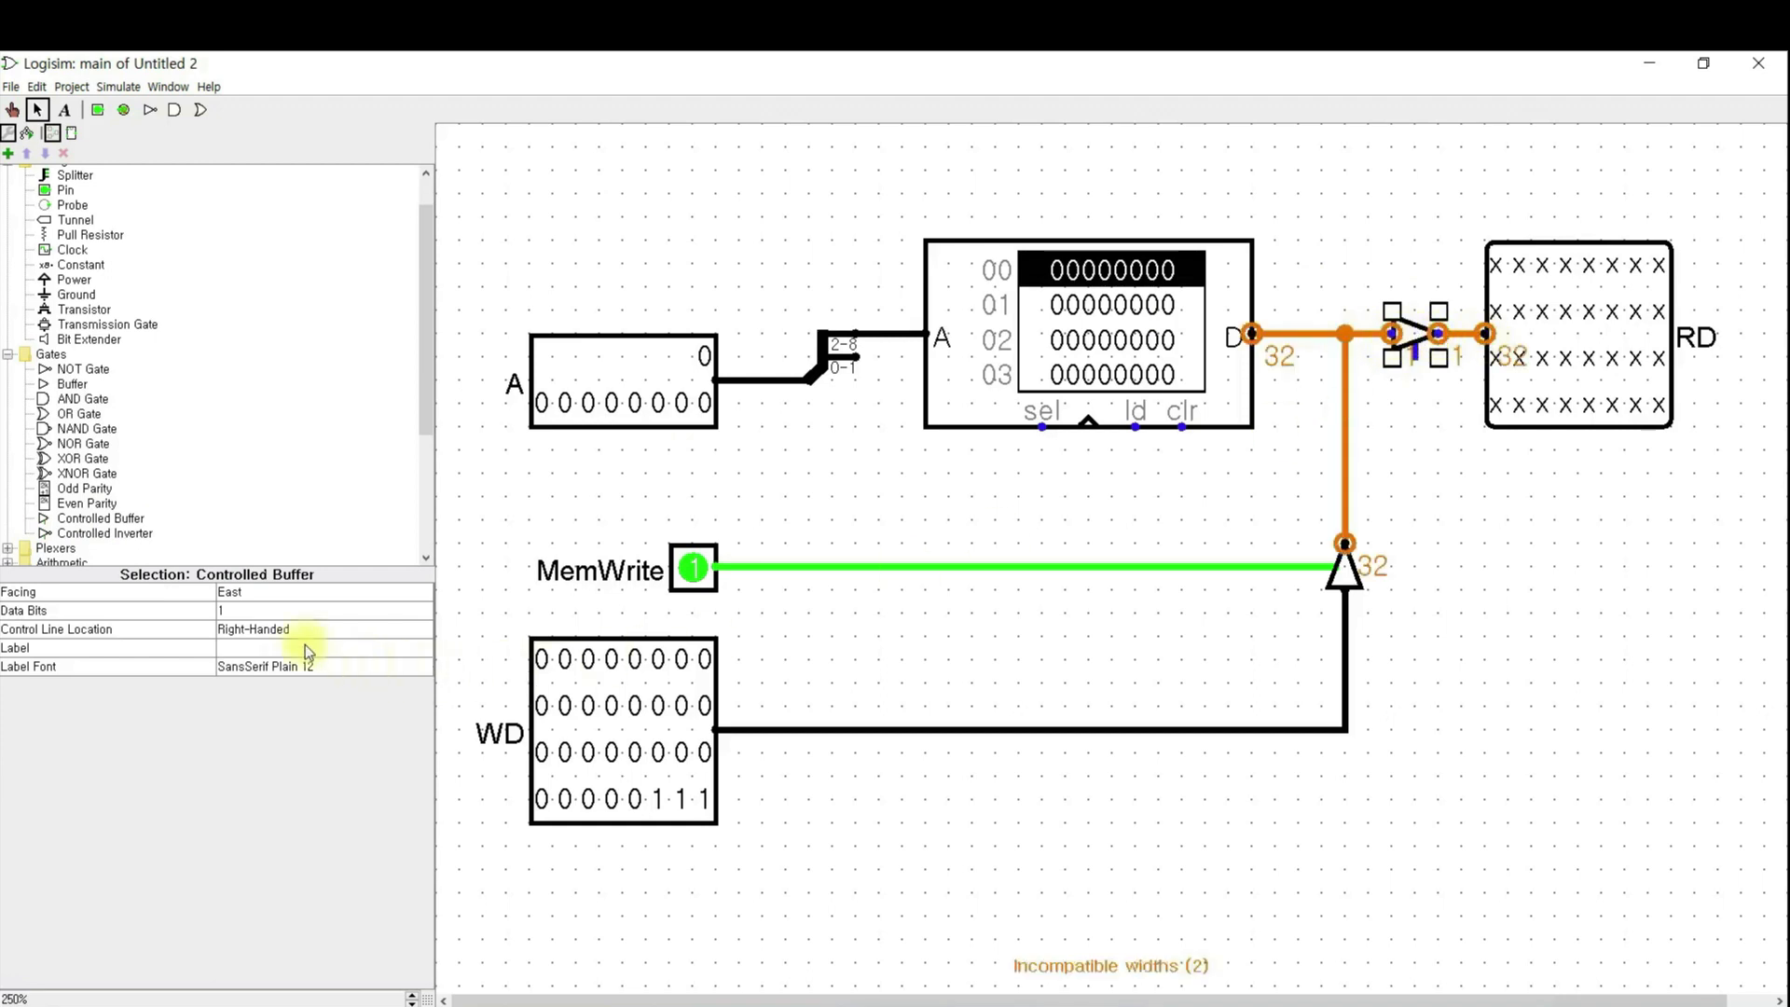
- Set the data bits of the Controlled Buffer in front of RD to 32
{"action": "left_click", "coordinate": [245, 613]}
{"action": "scroll", "coordinate": [251, 673], "scroll_direction": "down", "scroll_amount": 5}
{"action": "scroll", "coordinate": [255, 700], "scroll_direction": "down", "scroll_amount": 3}
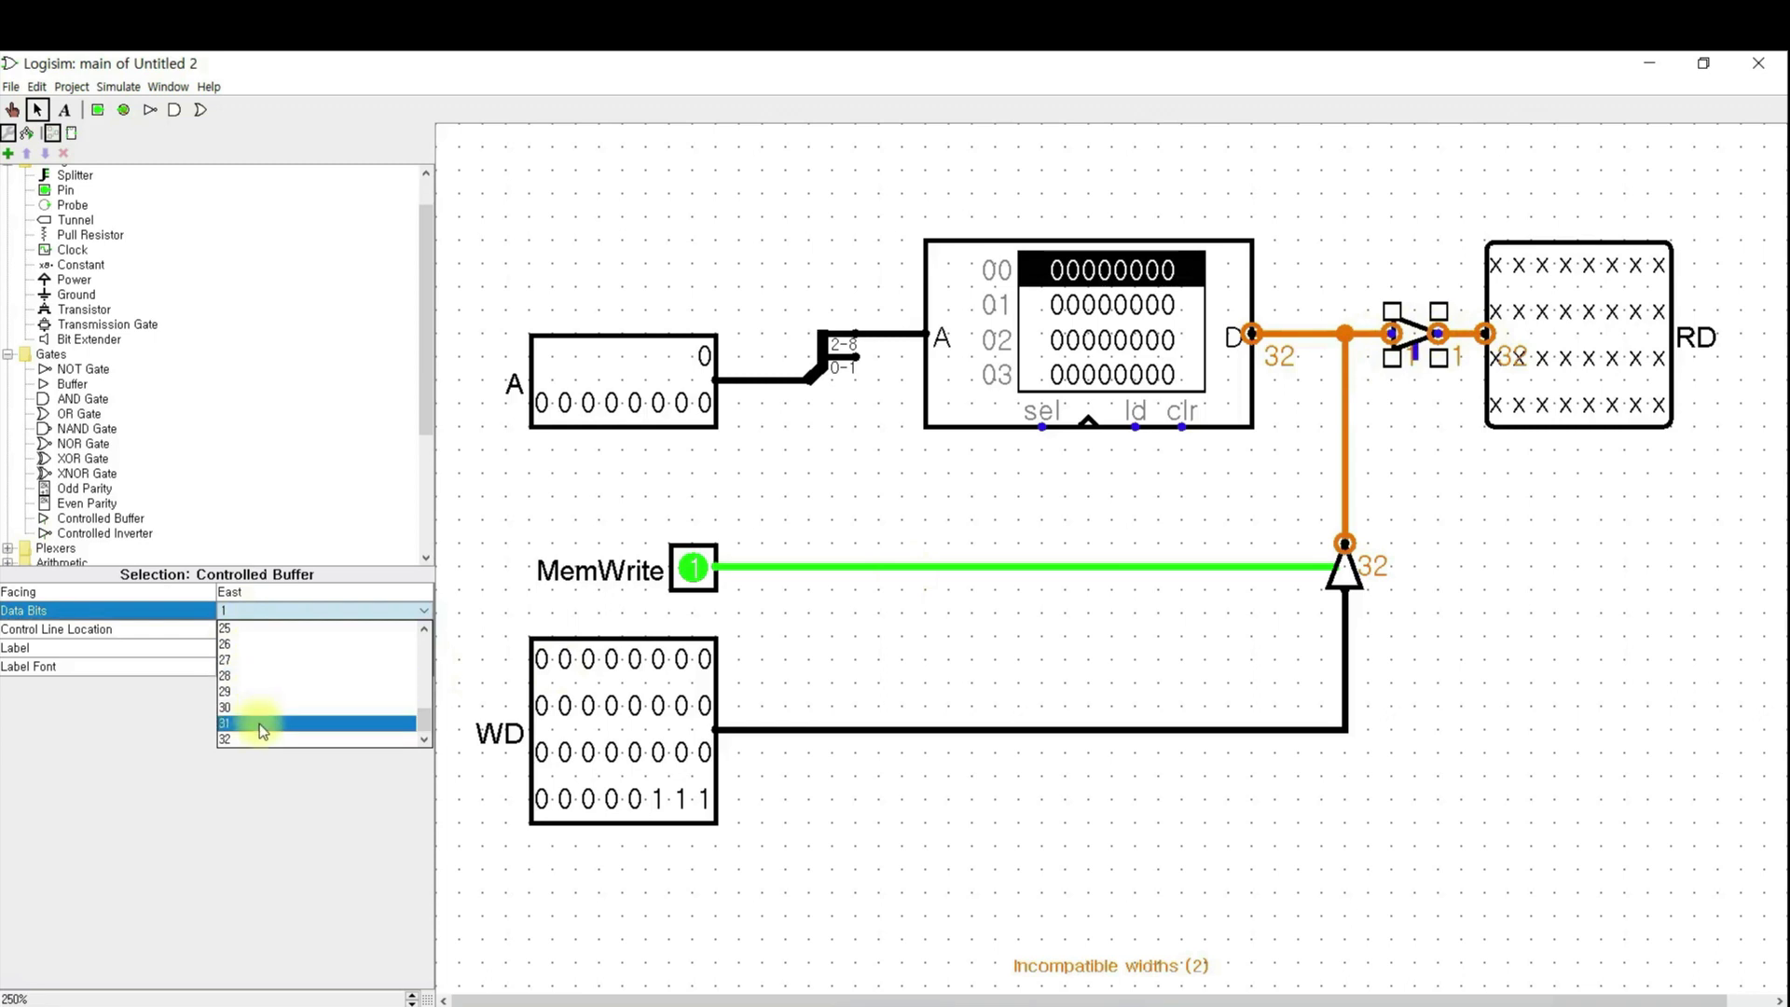
{"action": "left_click", "coordinate": [265, 734]}
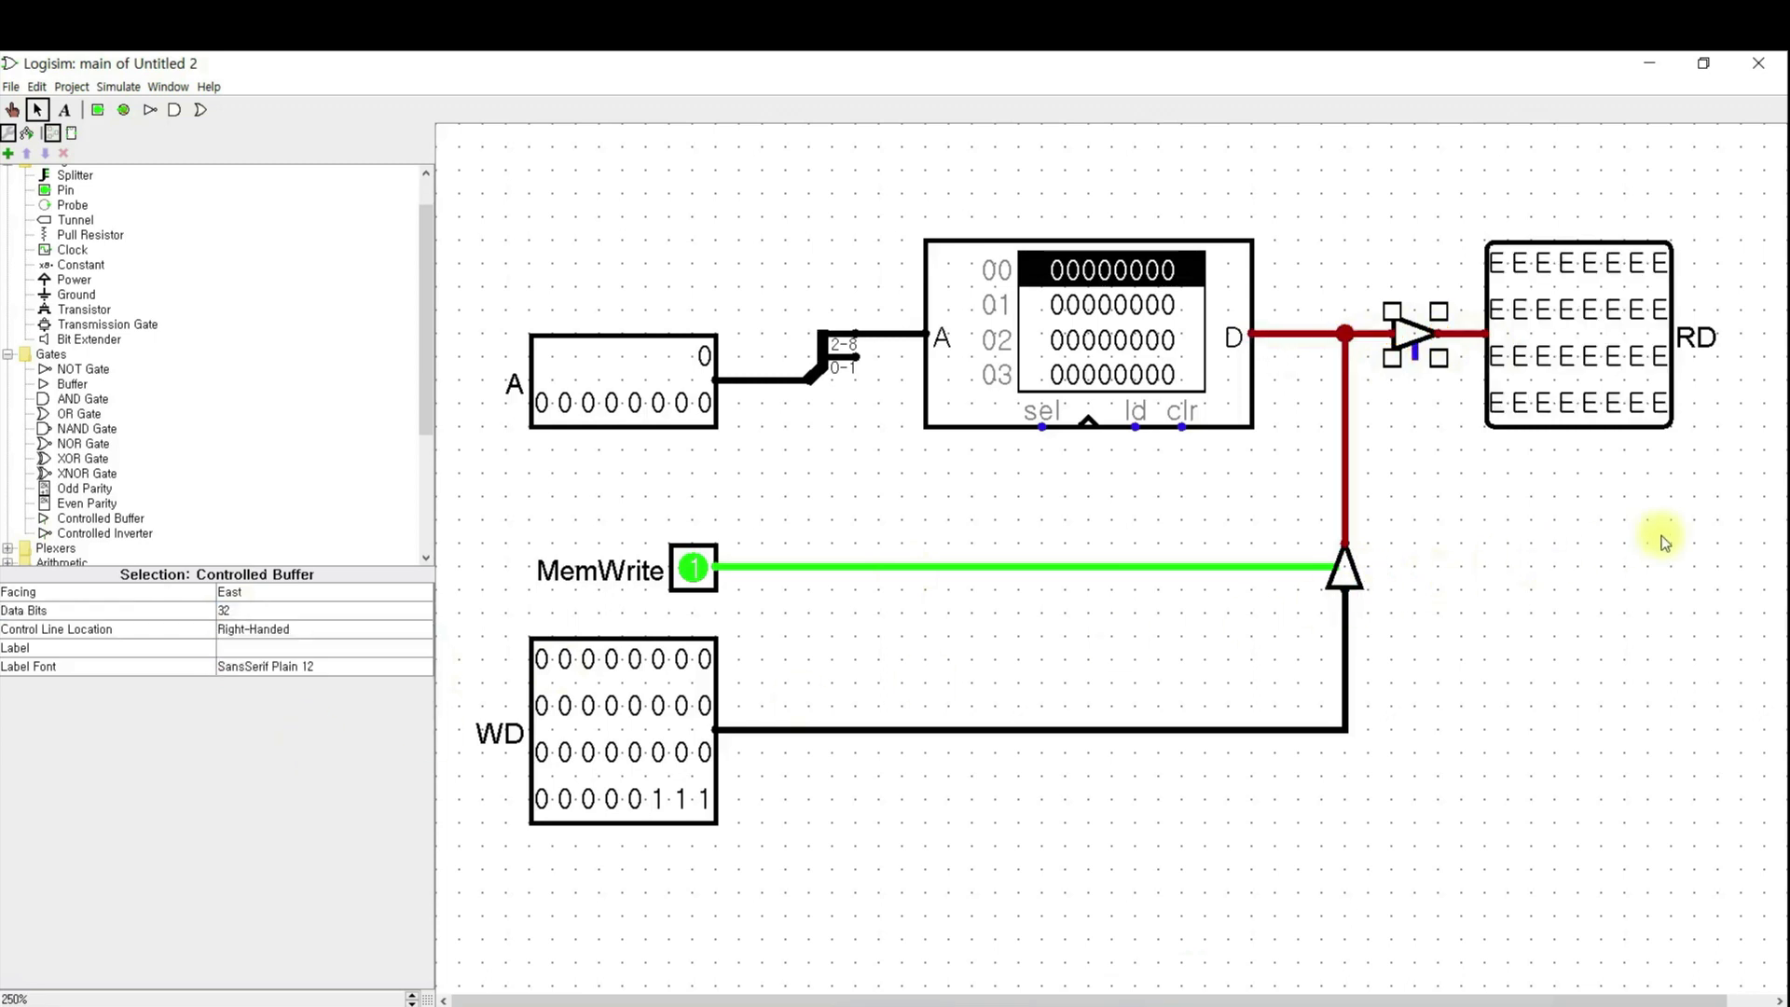
{"action": "left_click", "coordinate": [1529, 554]}
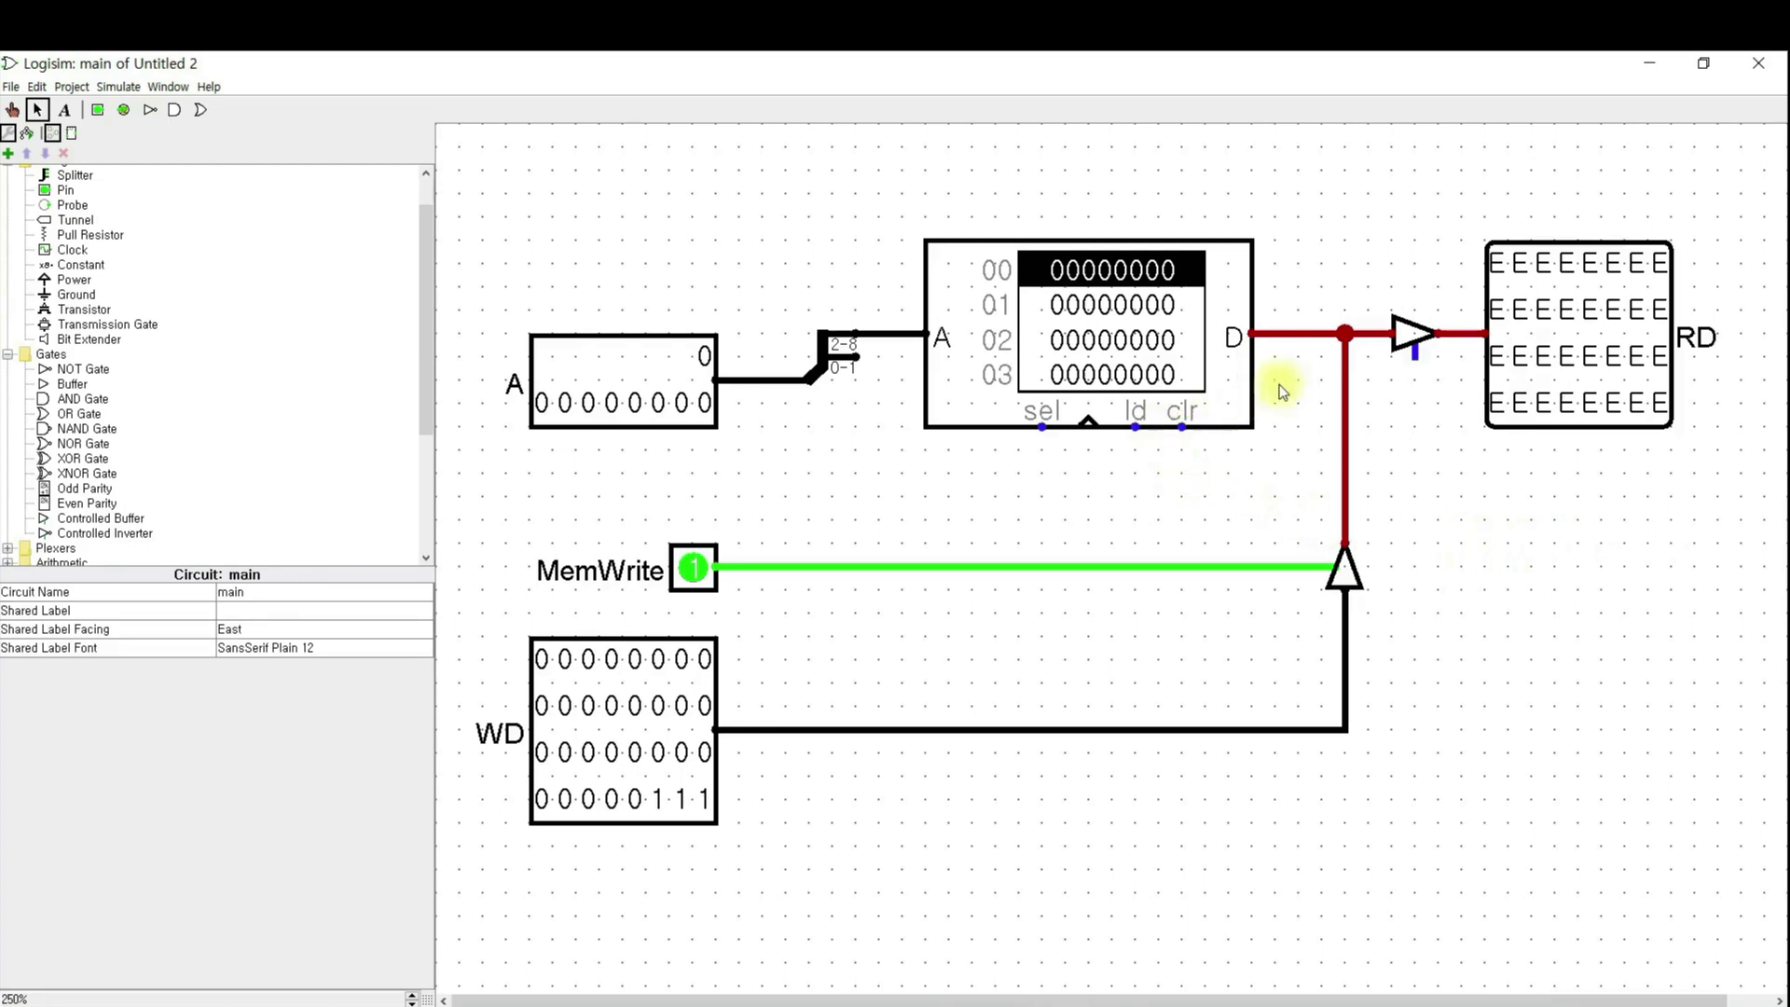
- Delete the Controlled Buffer in front of RD and bridge the gap with a wire straight to the RD pin
{"action": "left_click_drag", "start_coordinate": [1380, 228], "coordinate": [1457, 405]}
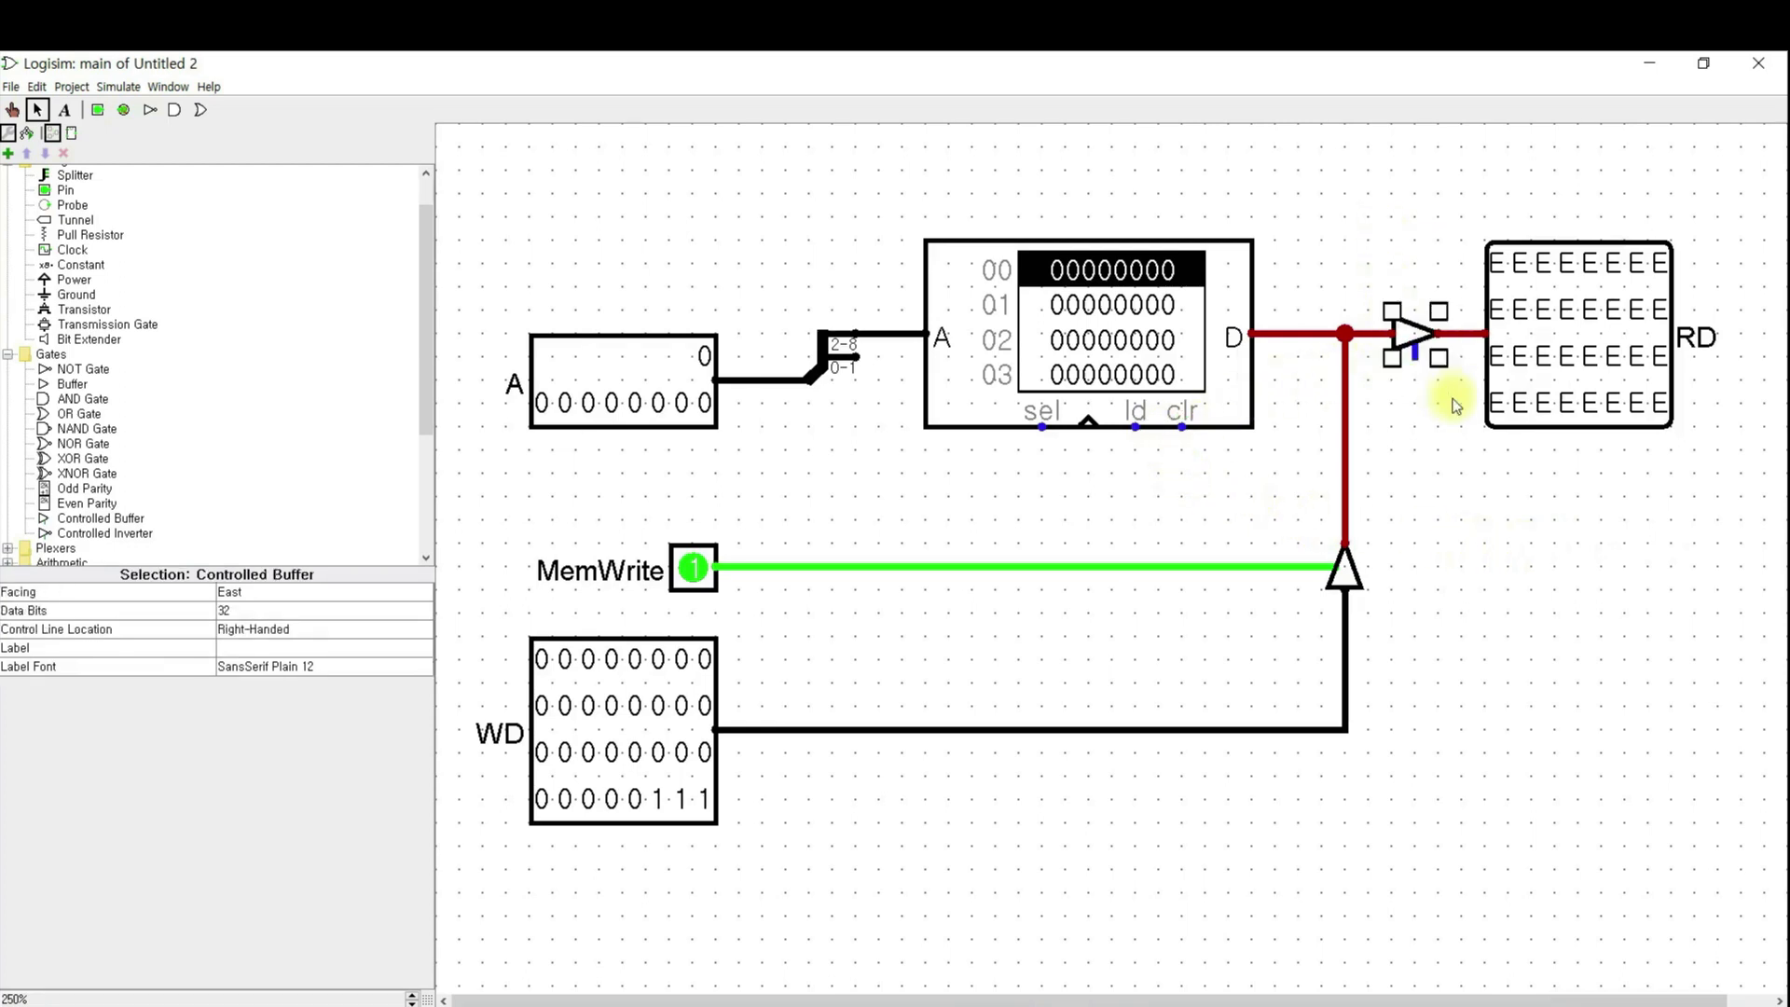
{"action": "key", "text": "Delete"}
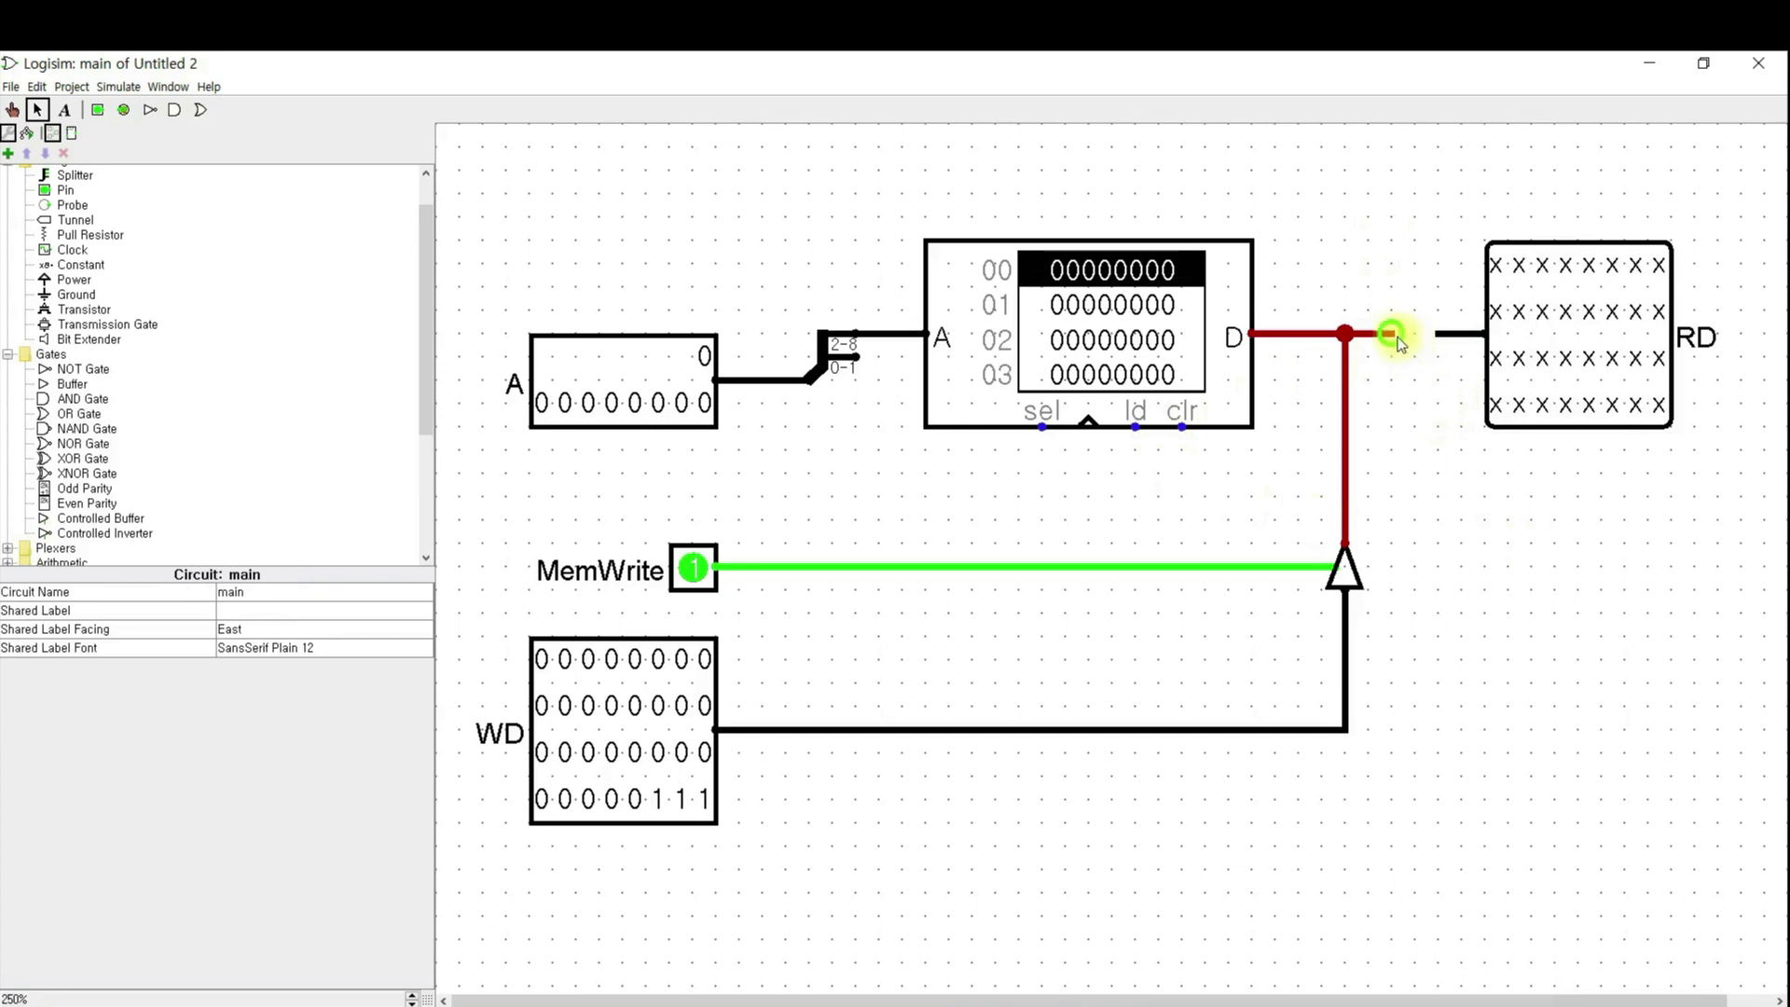
{"action": "left_click_drag", "start_coordinate": [1424, 340], "coordinate": [1437, 334]}
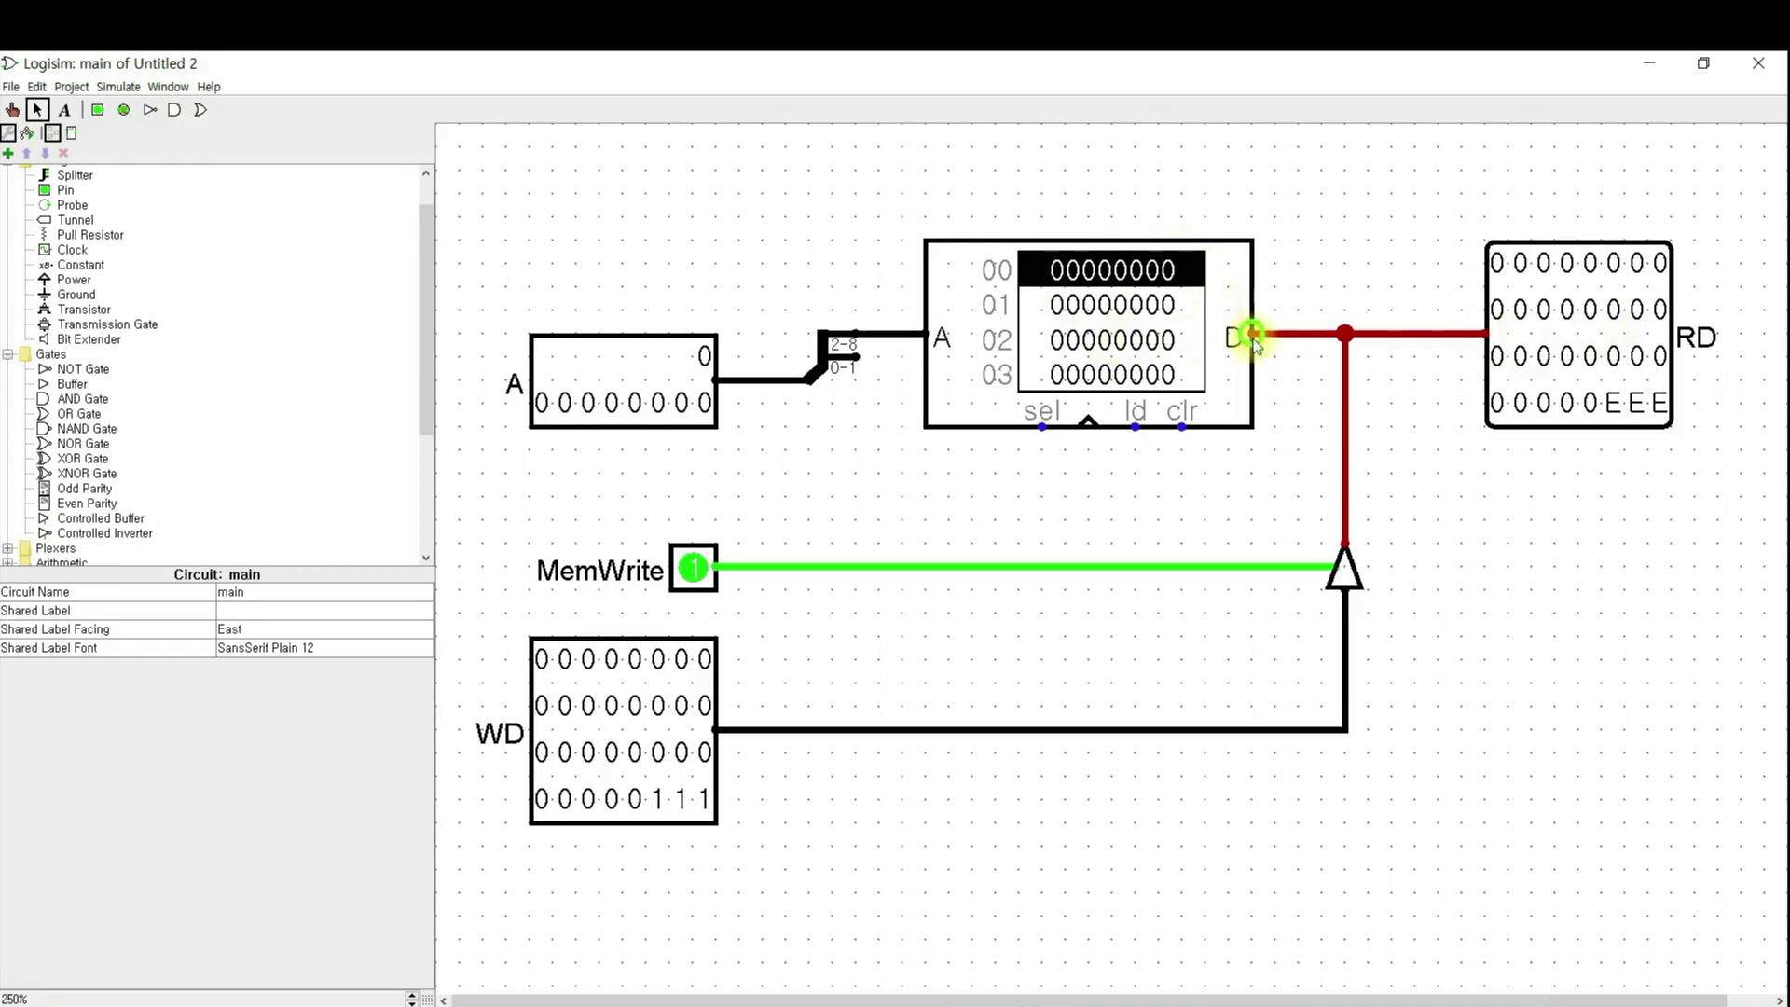
- Add the text label "ld: 1 --> Memory Value --> RD" below the WD wire, and shift it southeast under the write buffer
{"action": "left_click", "coordinate": [64, 109]}
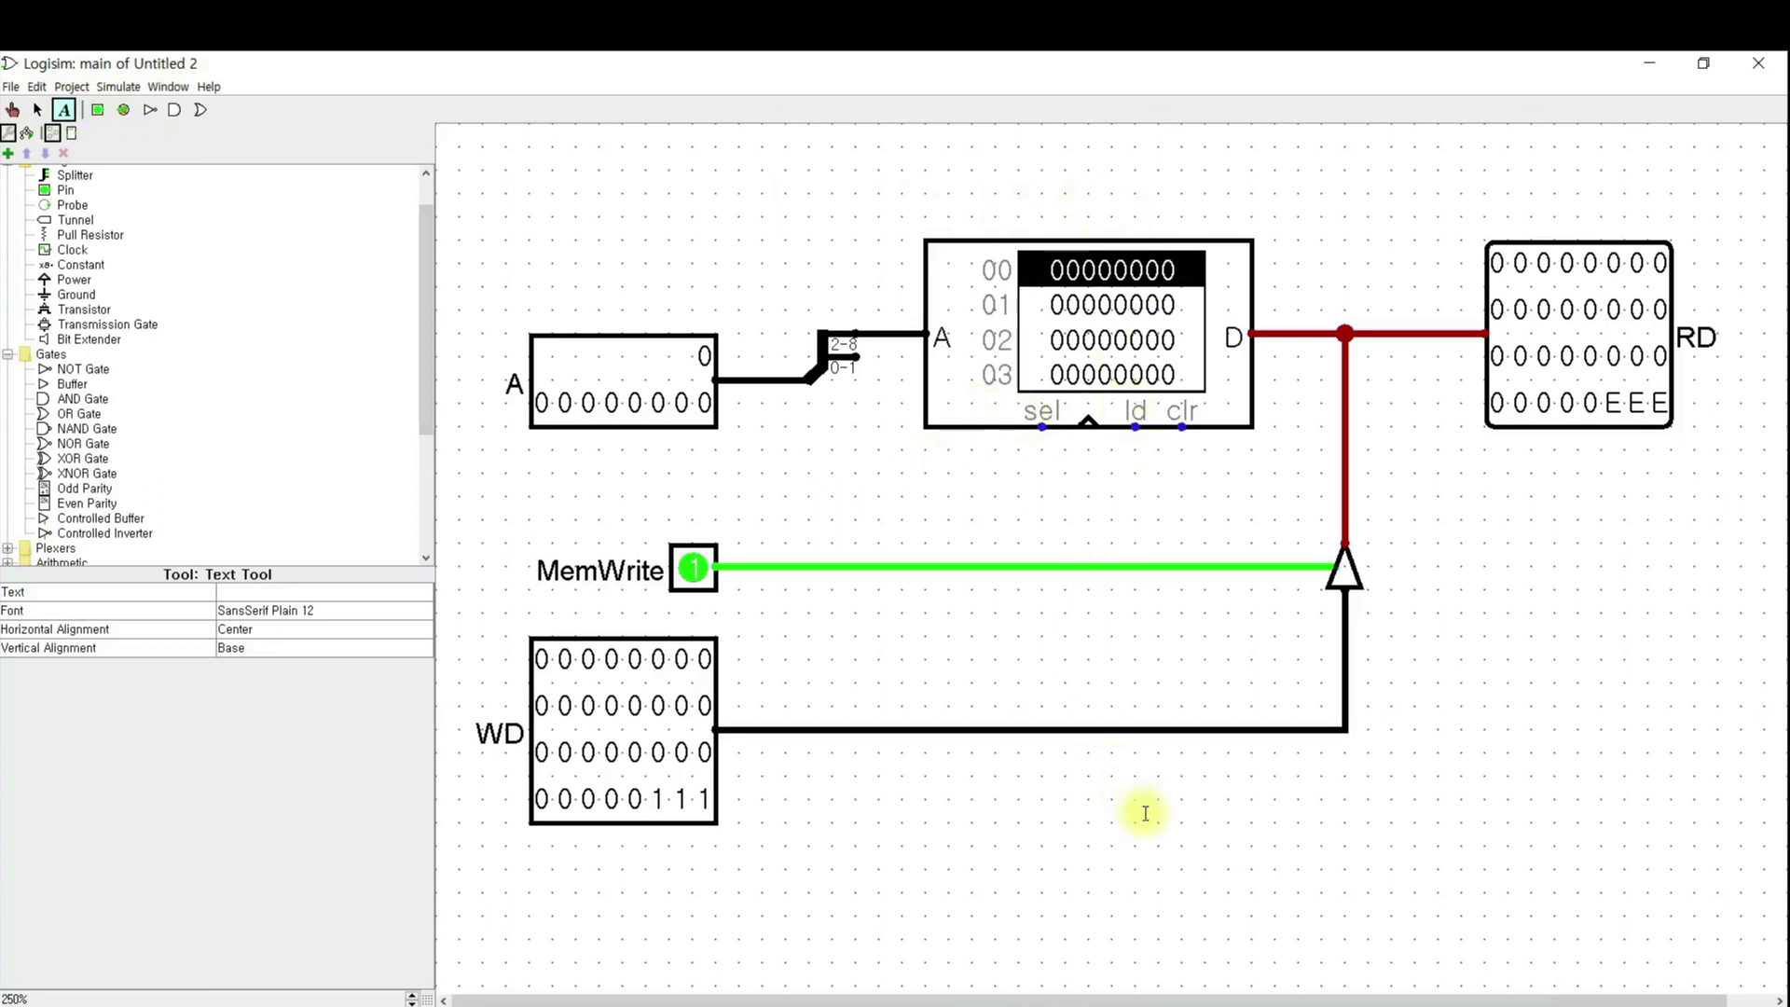
{"action": "left_click", "coordinate": [1009, 818]}
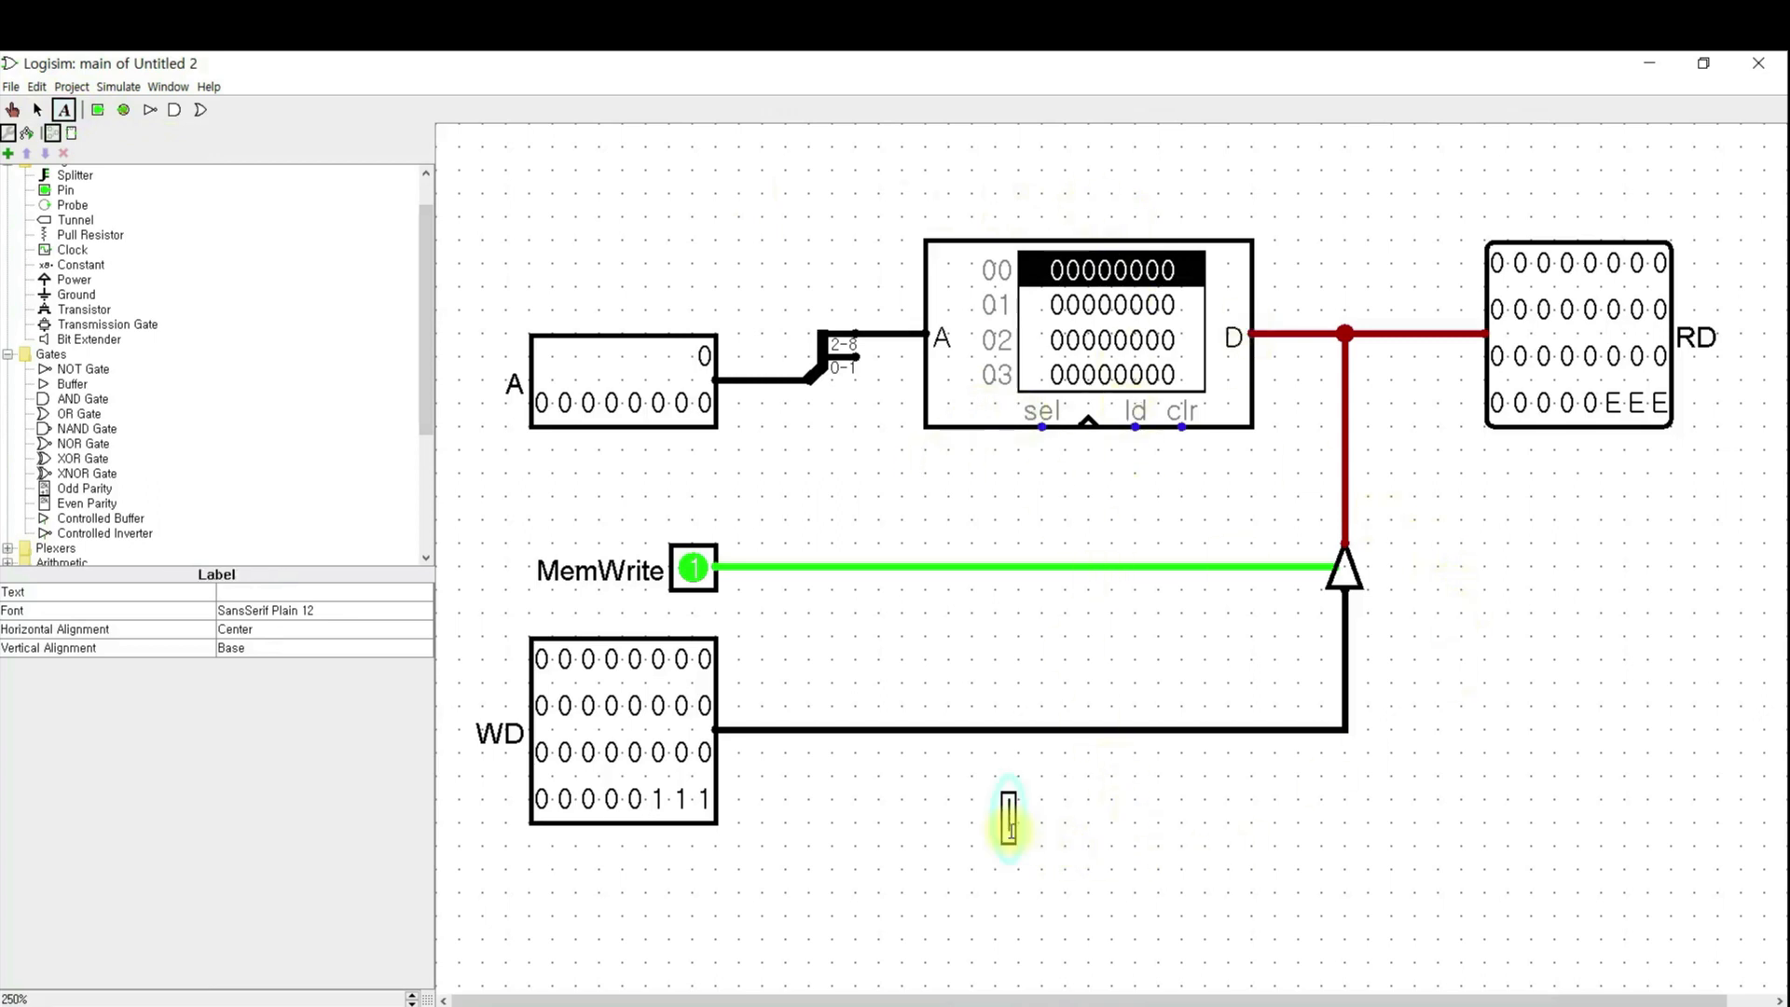
{"action": "type", "text": "ld"}
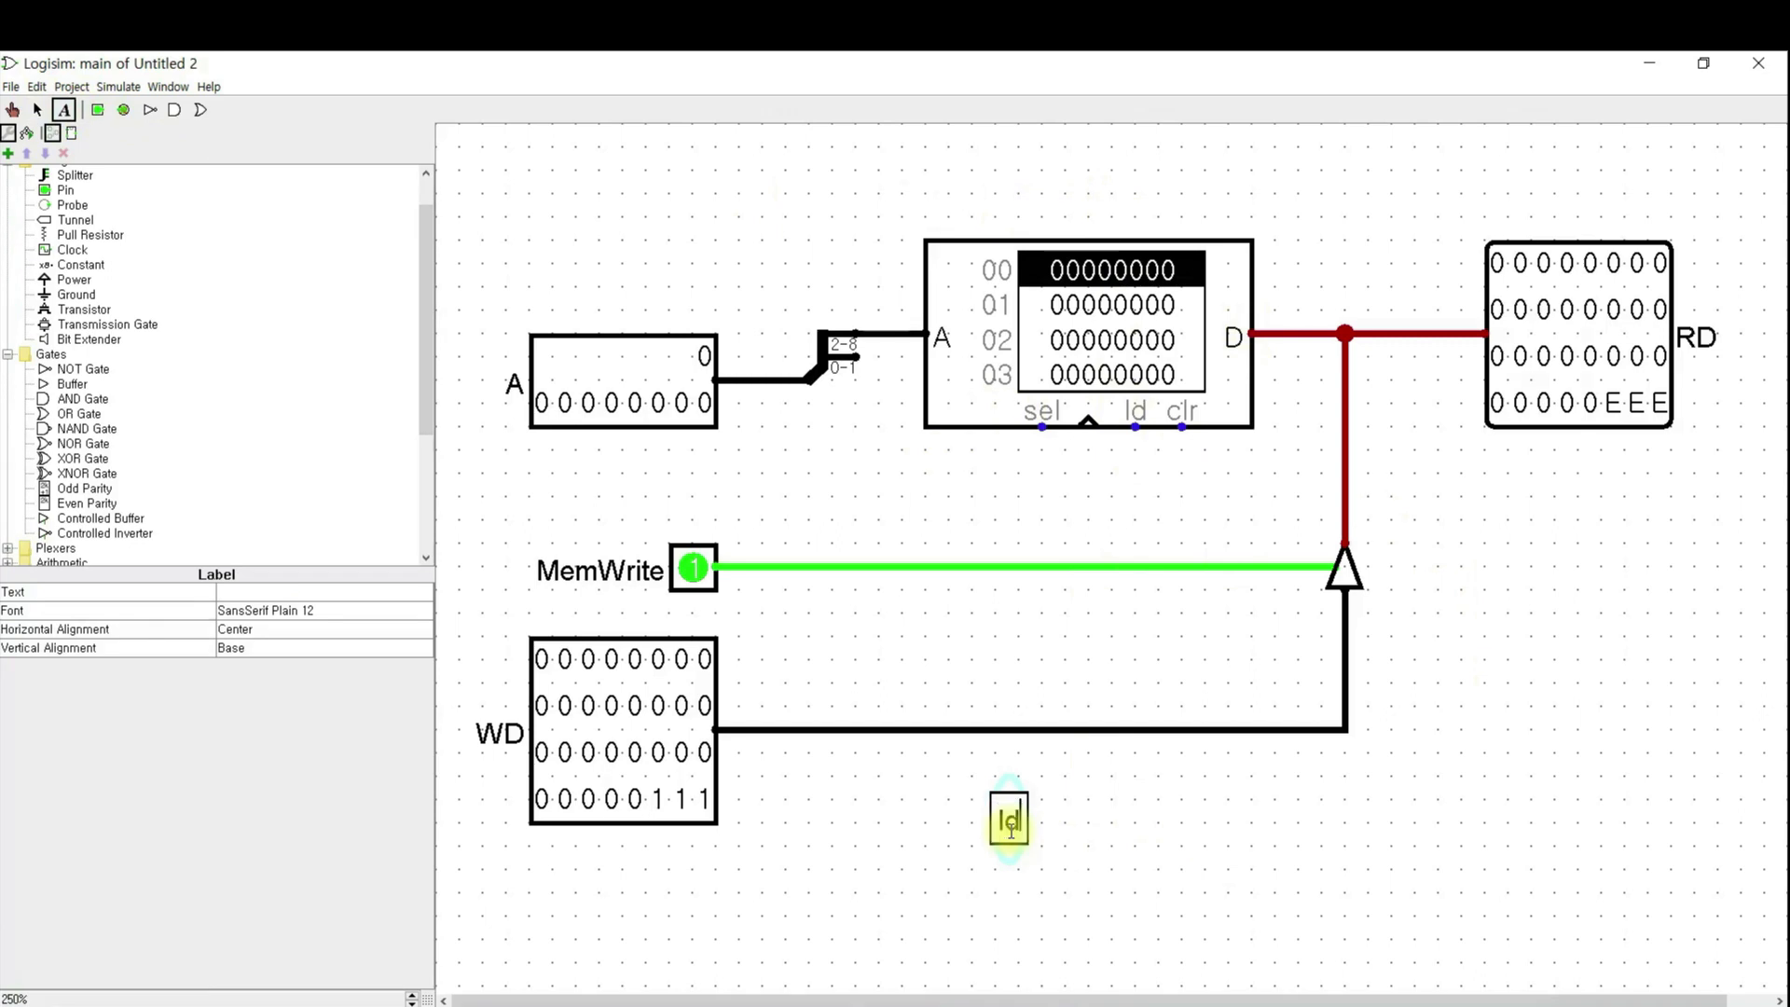
{"action": "type", "text": ": "}
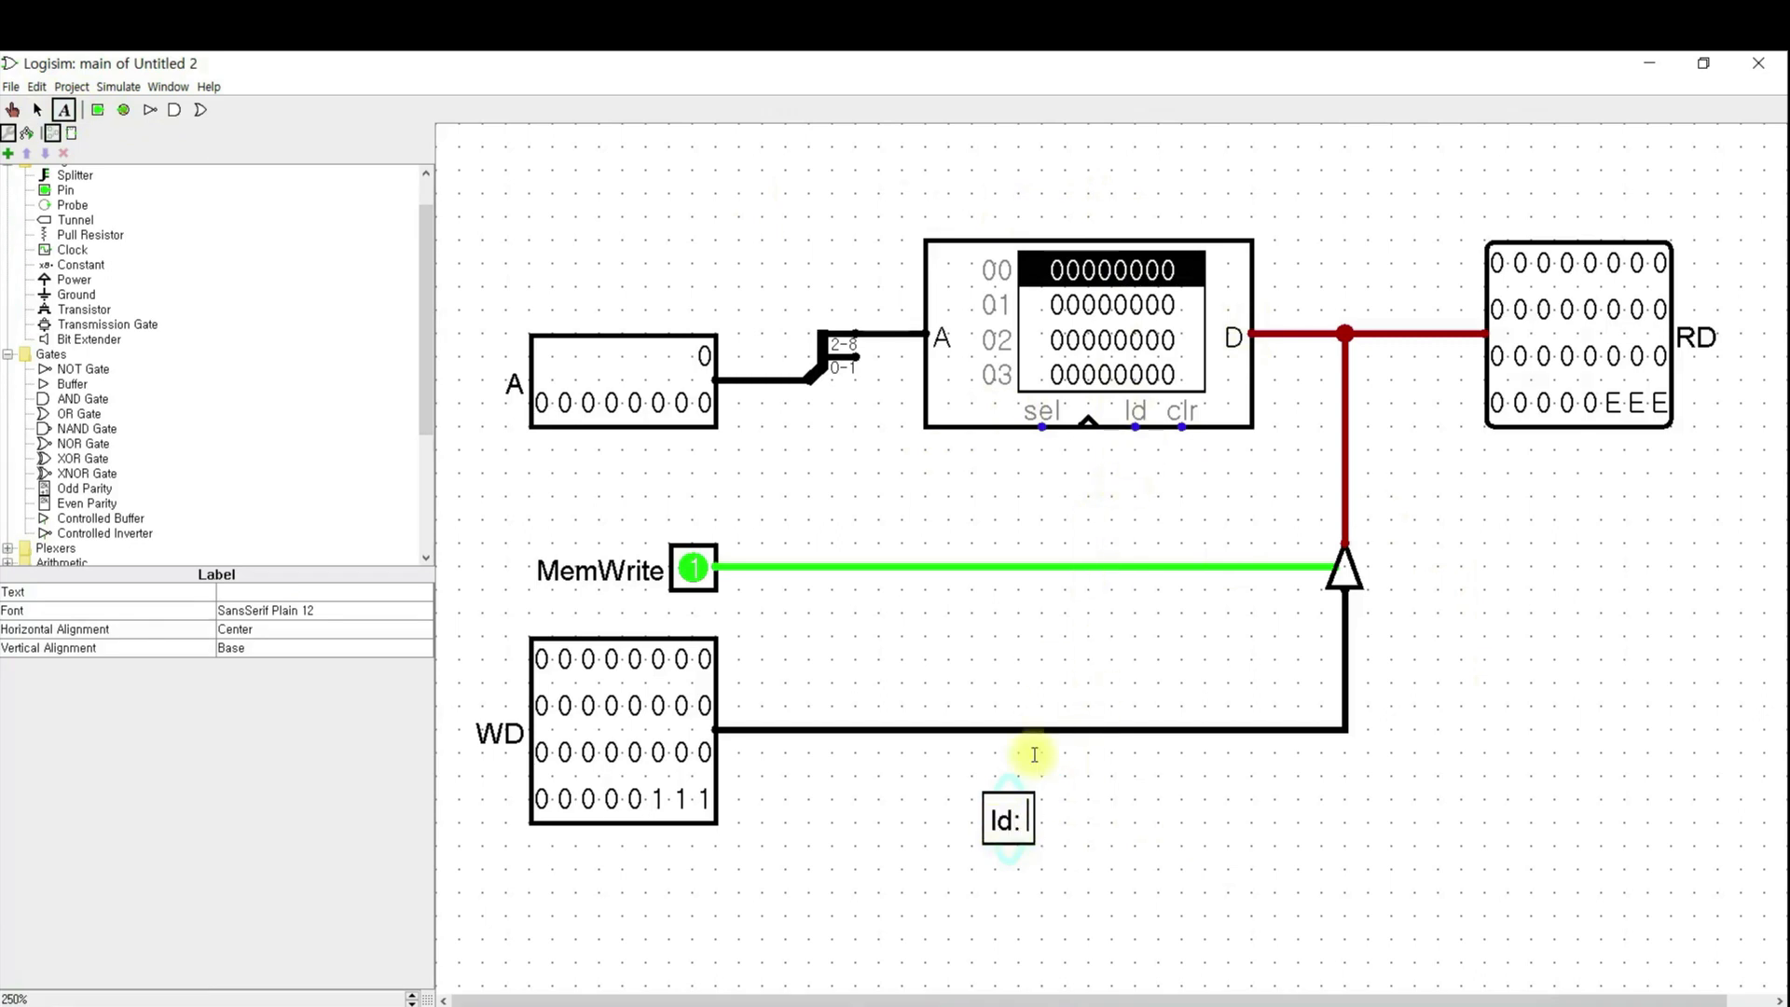
{"action": "type", "text": "1 --"}
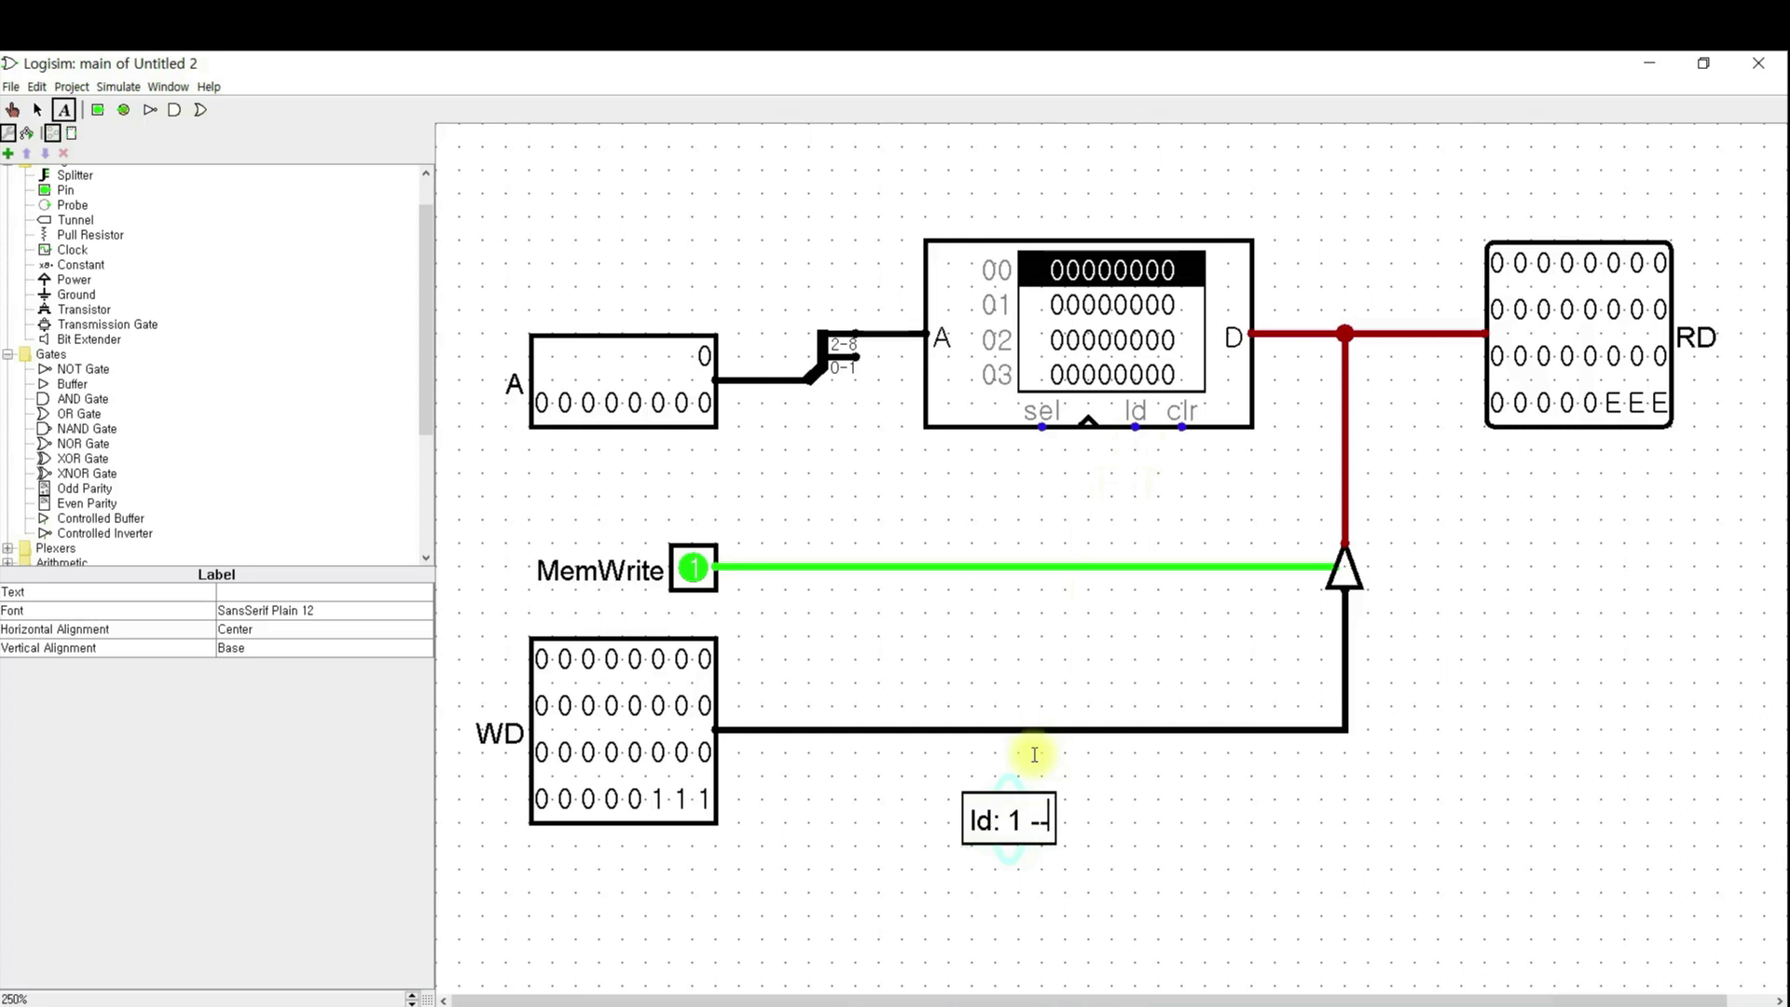
{"action": "type", "text": "> Memry"}
{"action": "key", "text": "BackSpace"}
{"action": "key", "text": "BackSpace"}
{"action": "type", "text": "ory"}
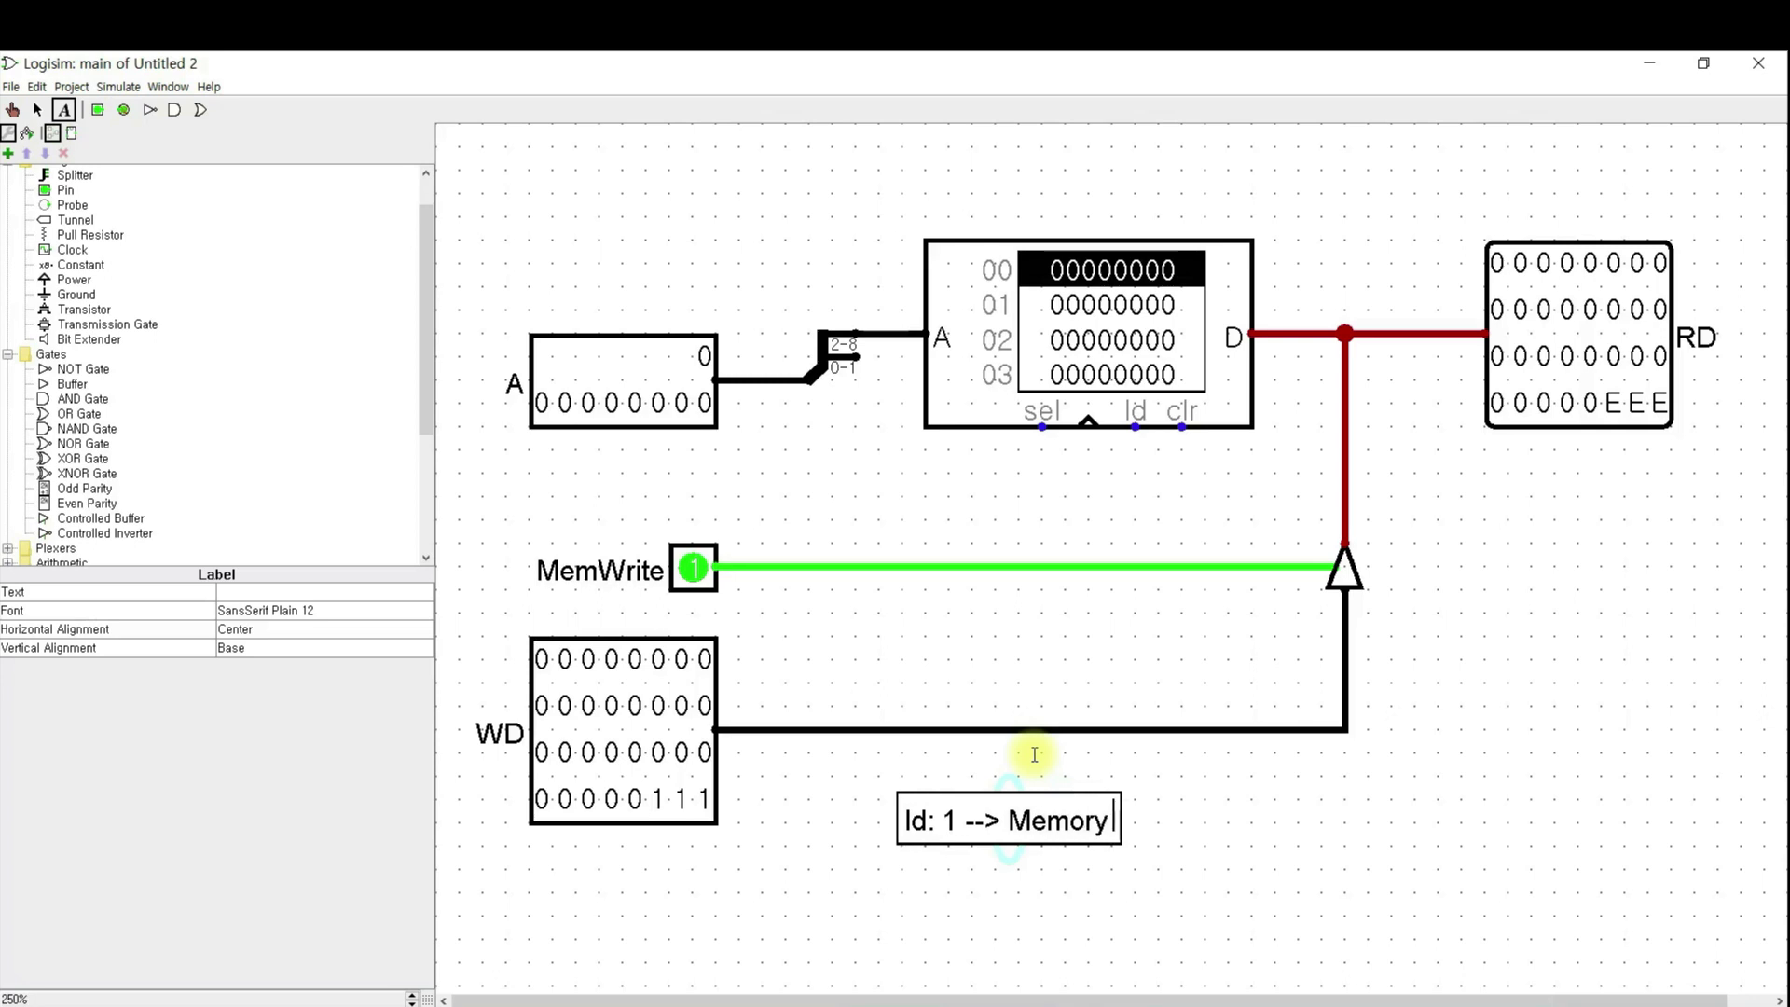
{"action": "type", "text": " Val"}
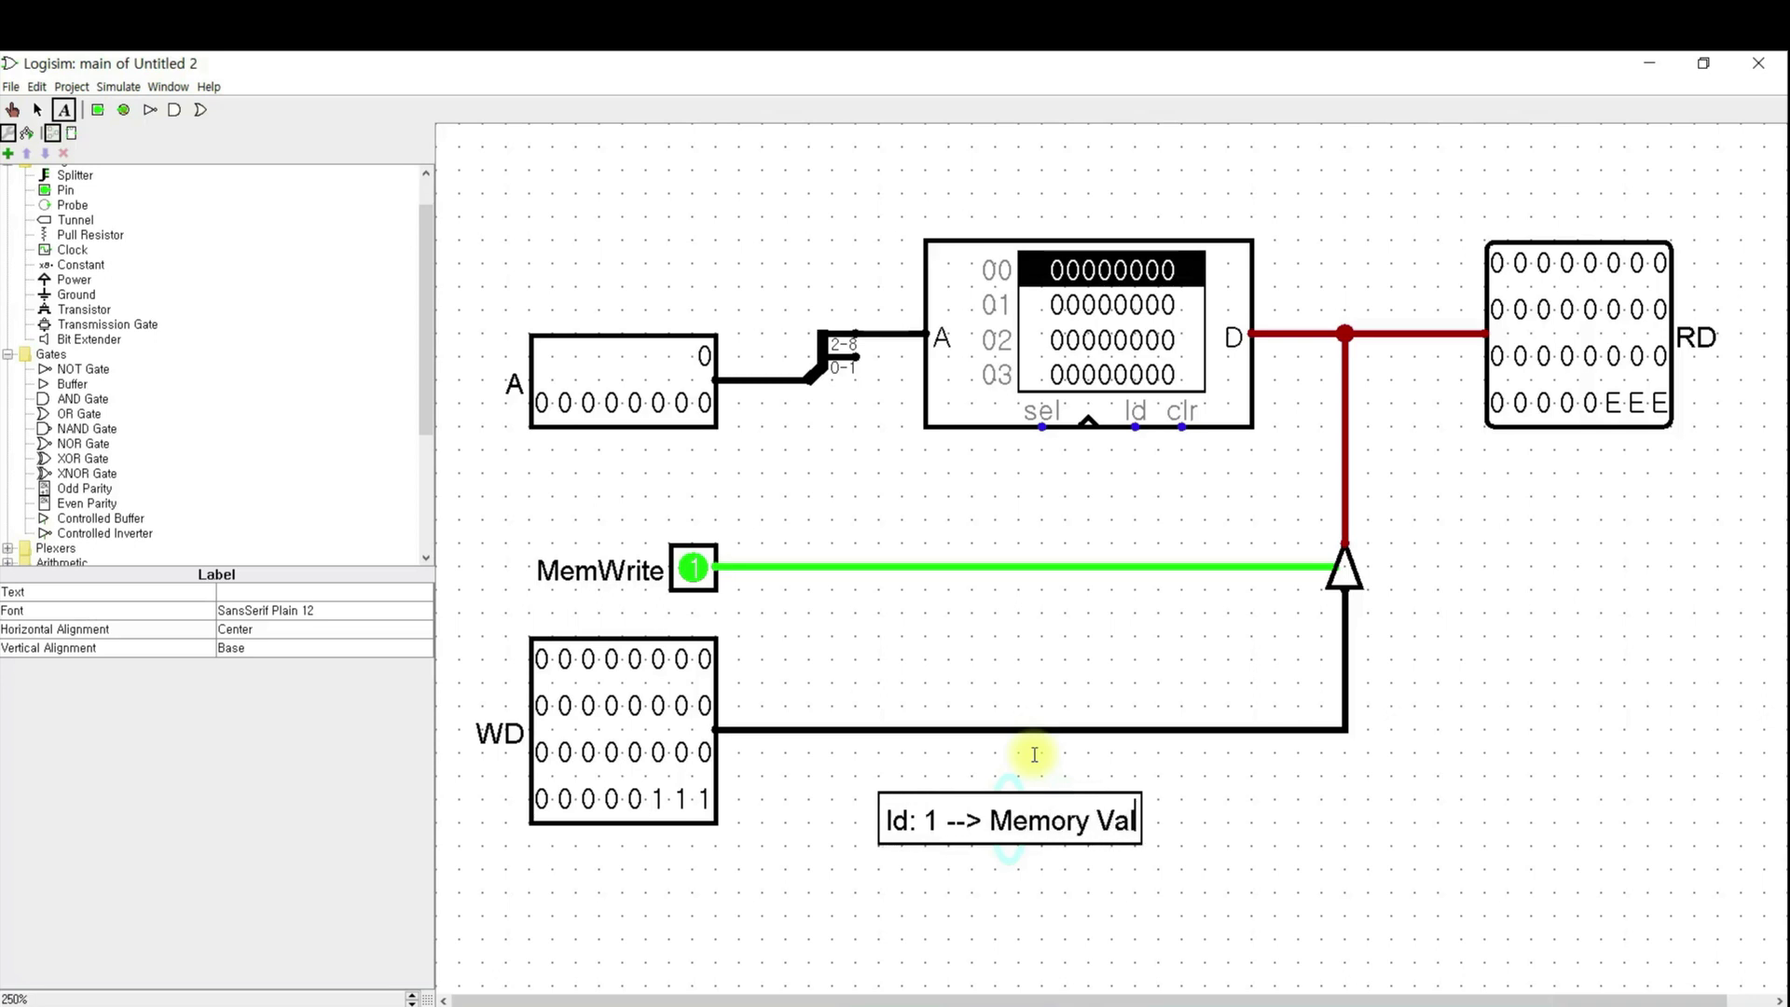
{"action": "type", "text": "ue --> RD"}
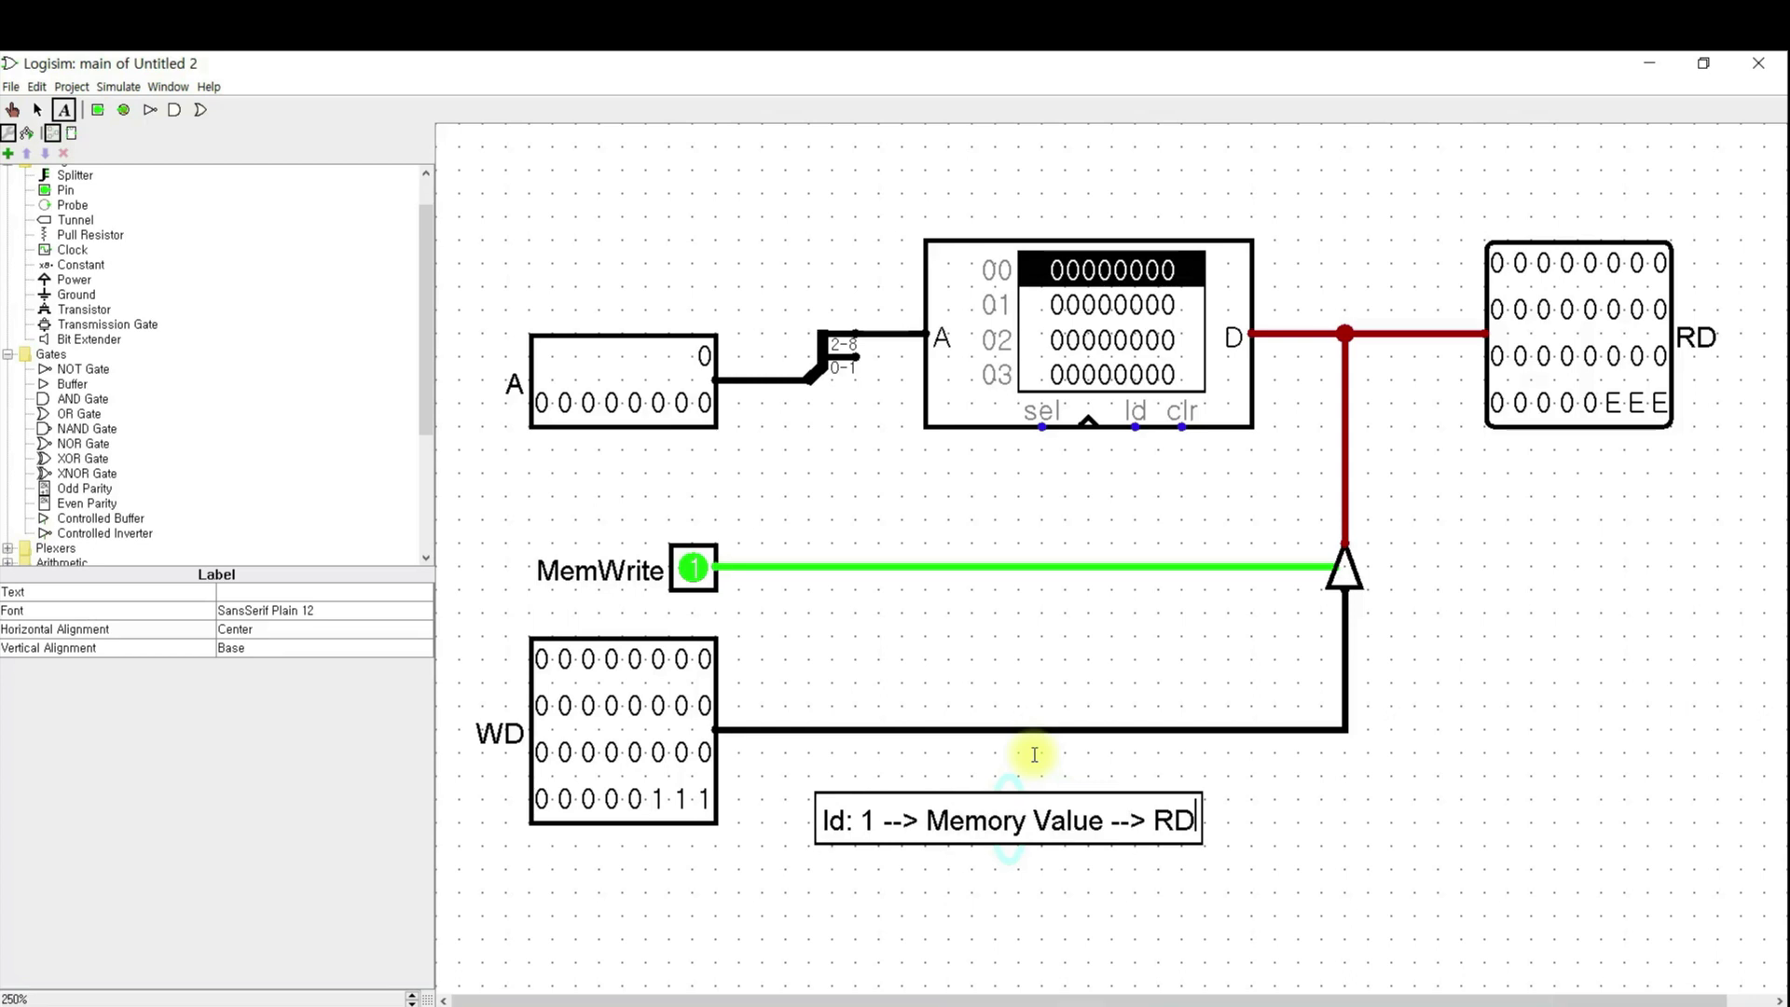
{"action": "left_click", "coordinate": [1035, 754]}
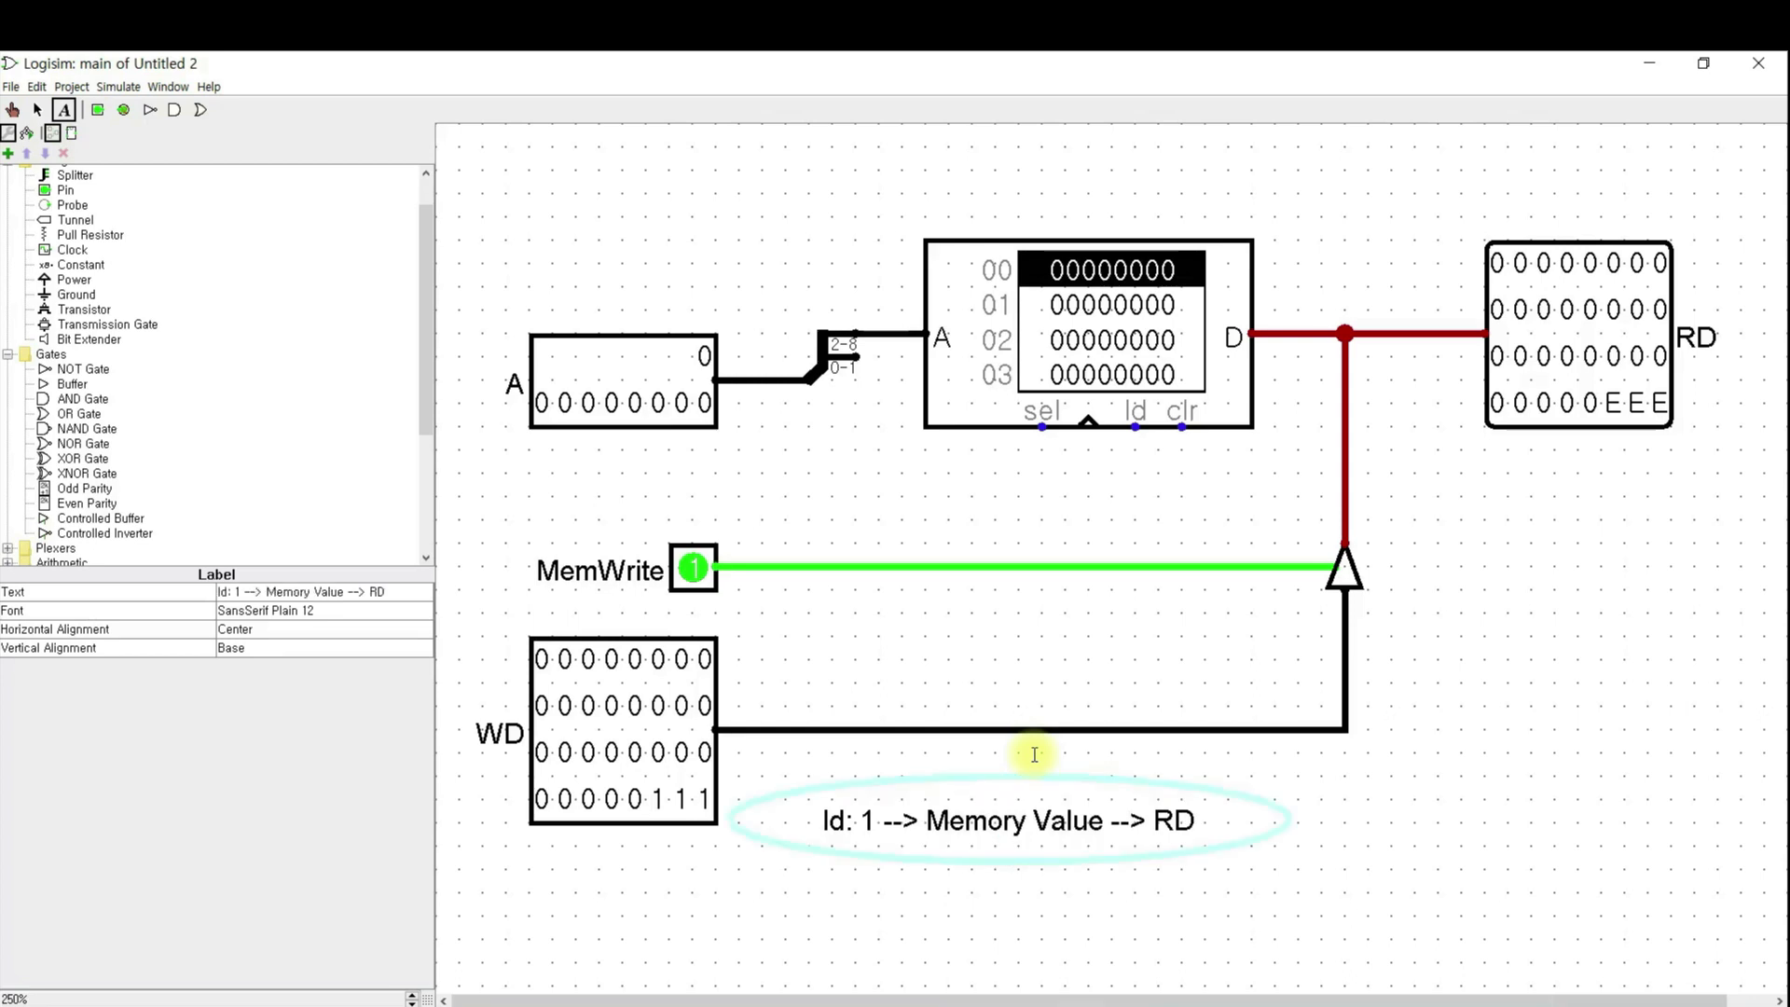
{"action": "left_click", "coordinate": [38, 109]}
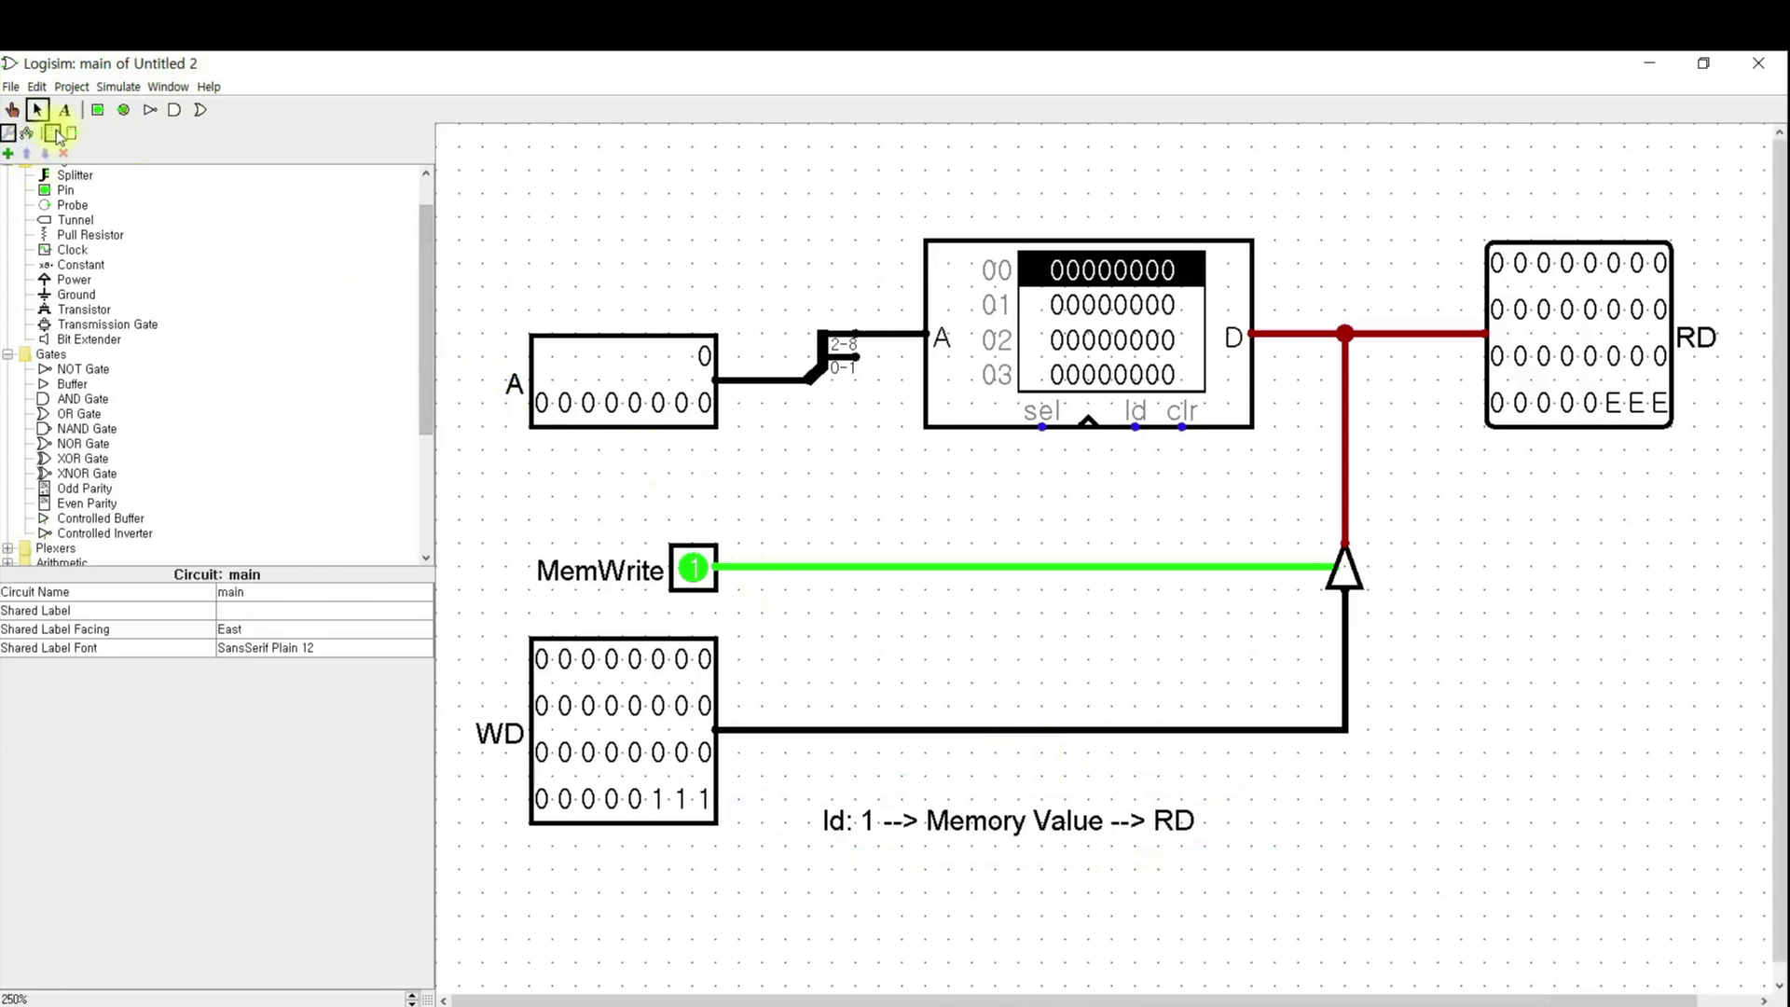
{"action": "mouse_move", "coordinate": [1067, 822]}
{"action": "left_mouse_down"}
{"action": "mouse_move", "coordinate": [1261, 823]}
{"action": "mouse_move", "coordinate": [1291, 862]}
{"action": "left_mouse_up"}
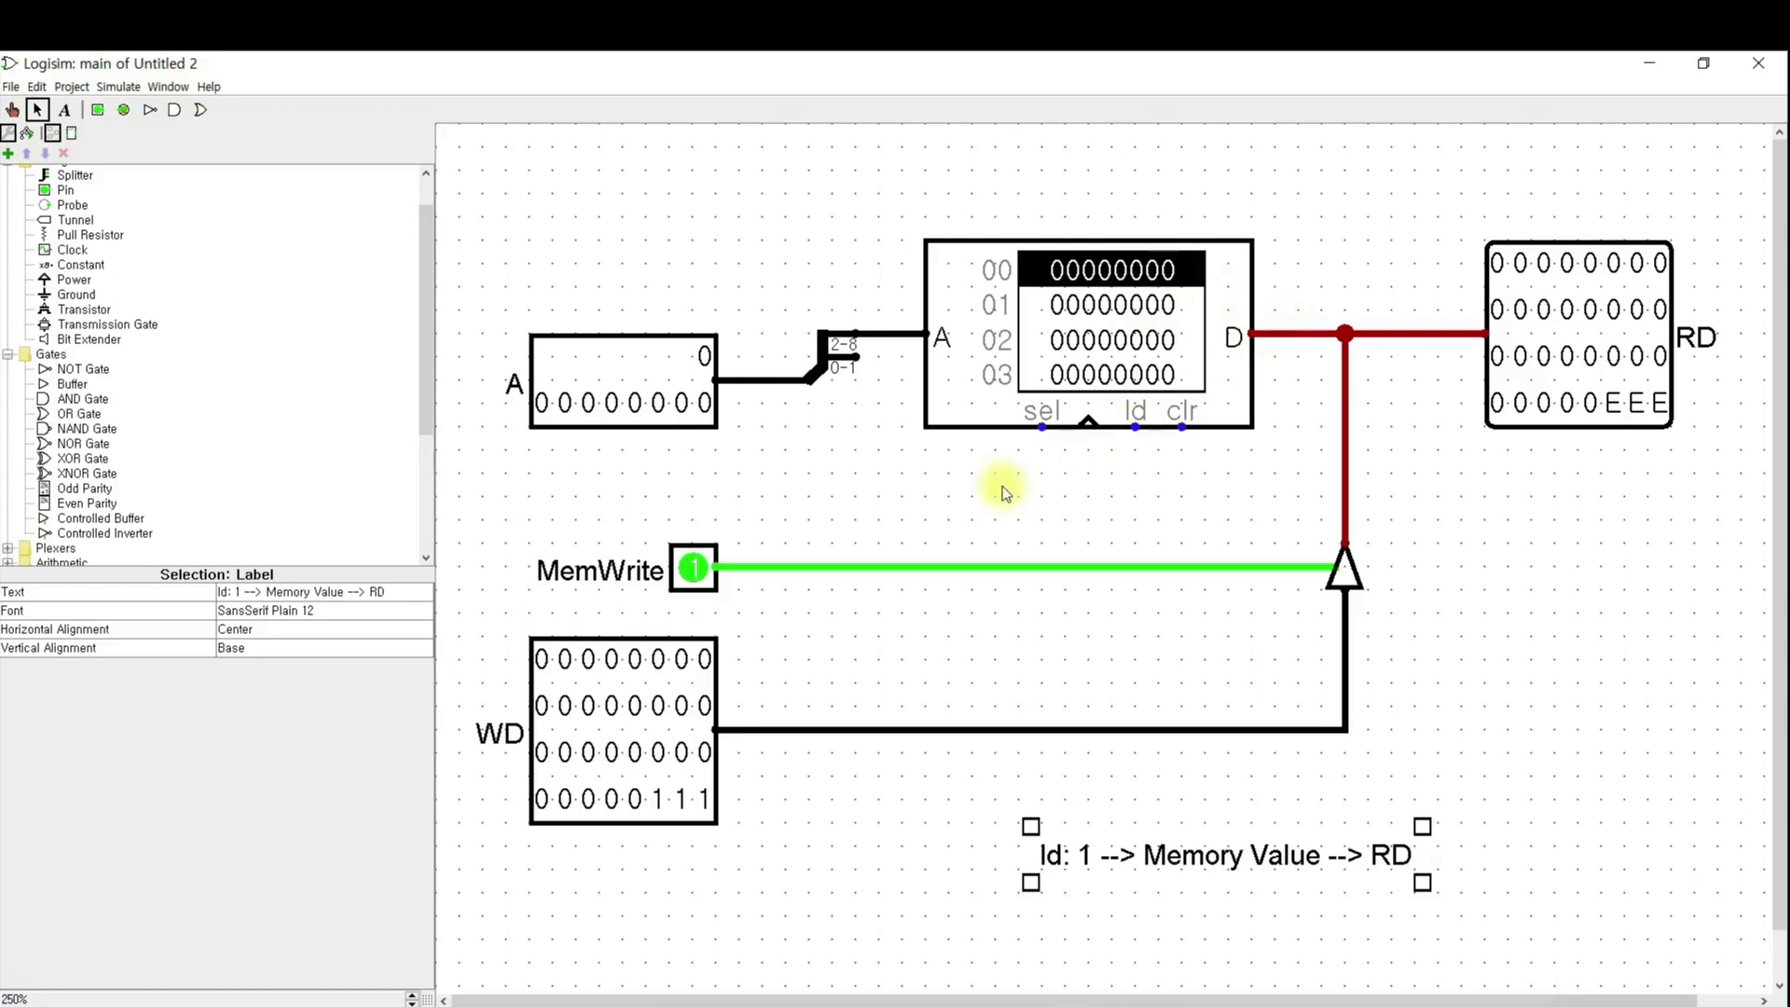
- Place a NOT gate between the RAM and the MemWrite wire, and set its facing to North
{"action": "left_click", "coordinate": [82, 370]}
{"action": "left_click", "coordinate": [1159, 497]}
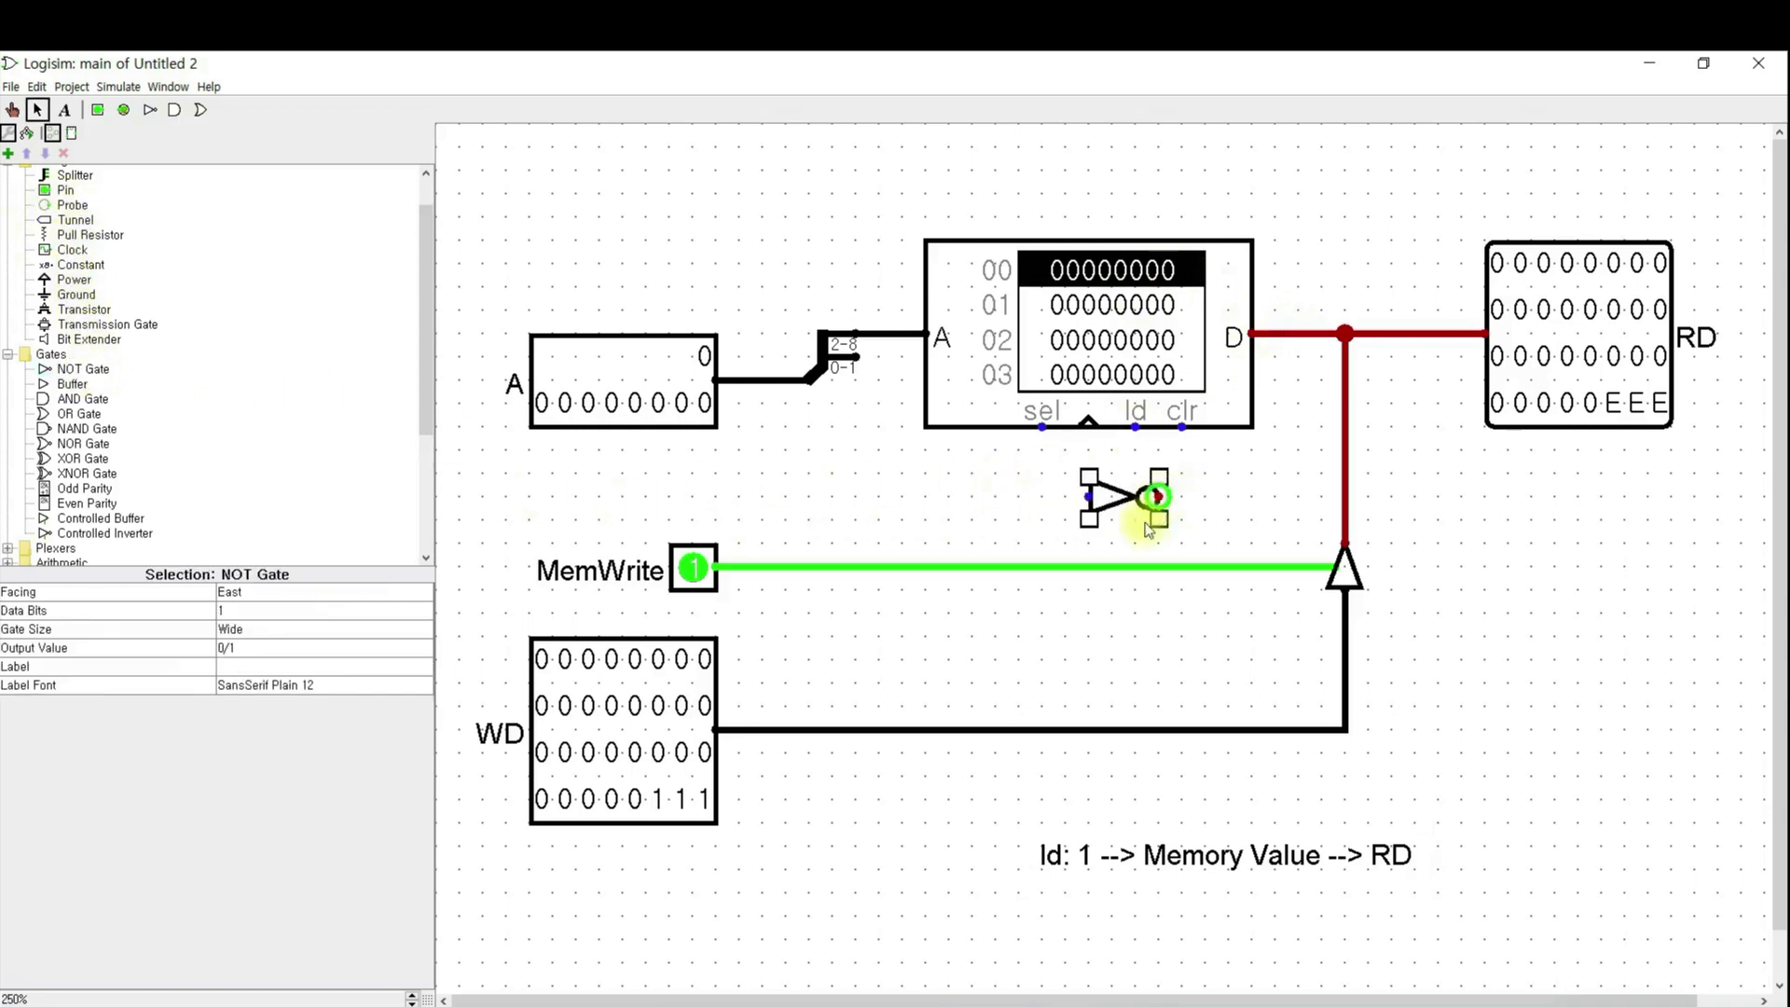
{"action": "left_click", "coordinate": [254, 596]}
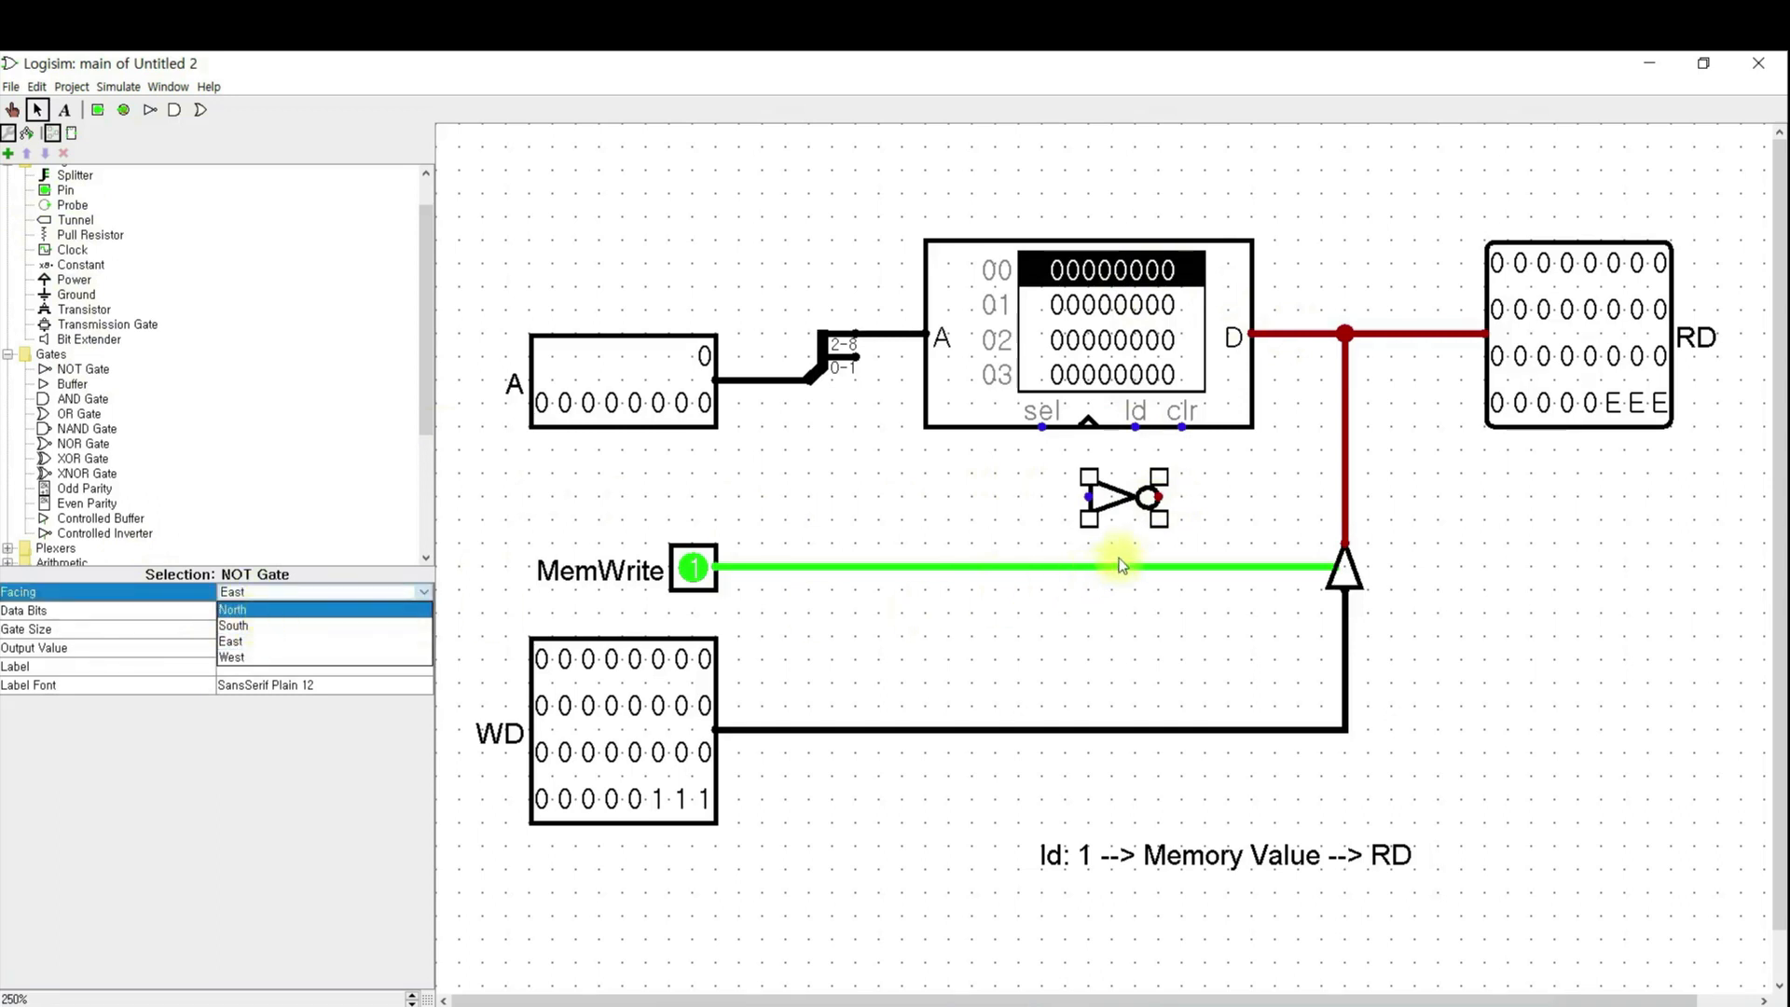
{"action": "left_click", "coordinate": [263, 608]}
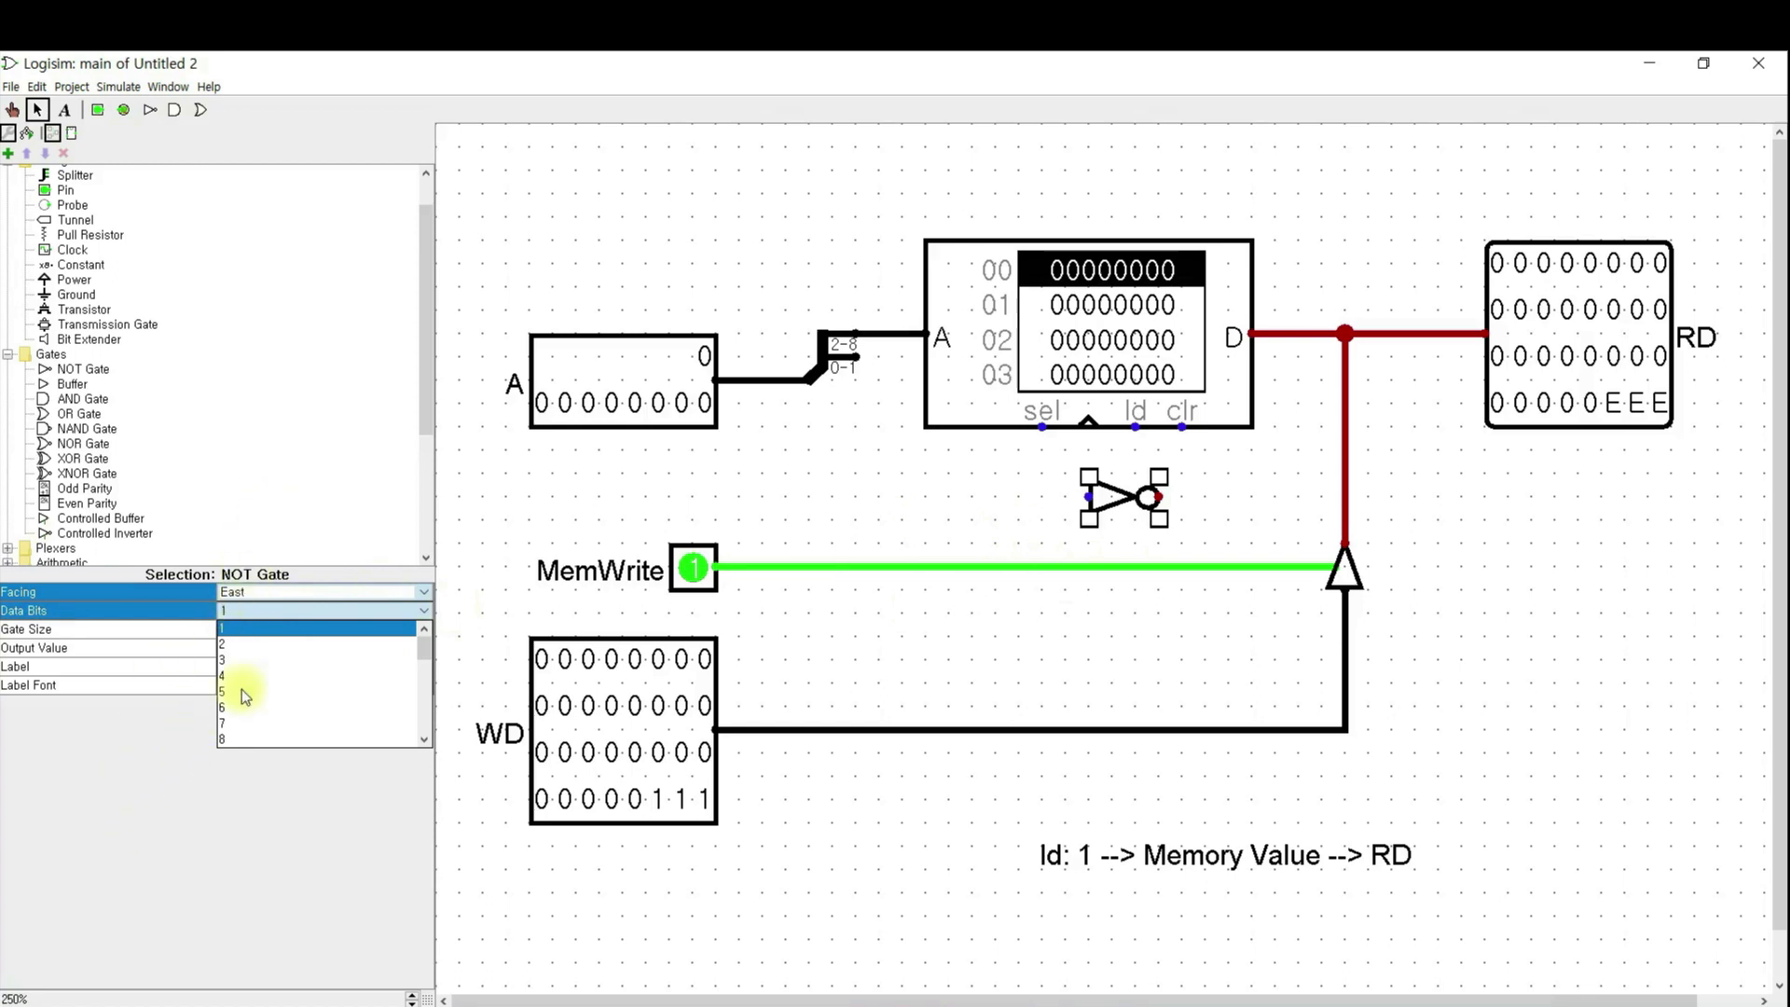
{"action": "left_click", "coordinate": [251, 628]}
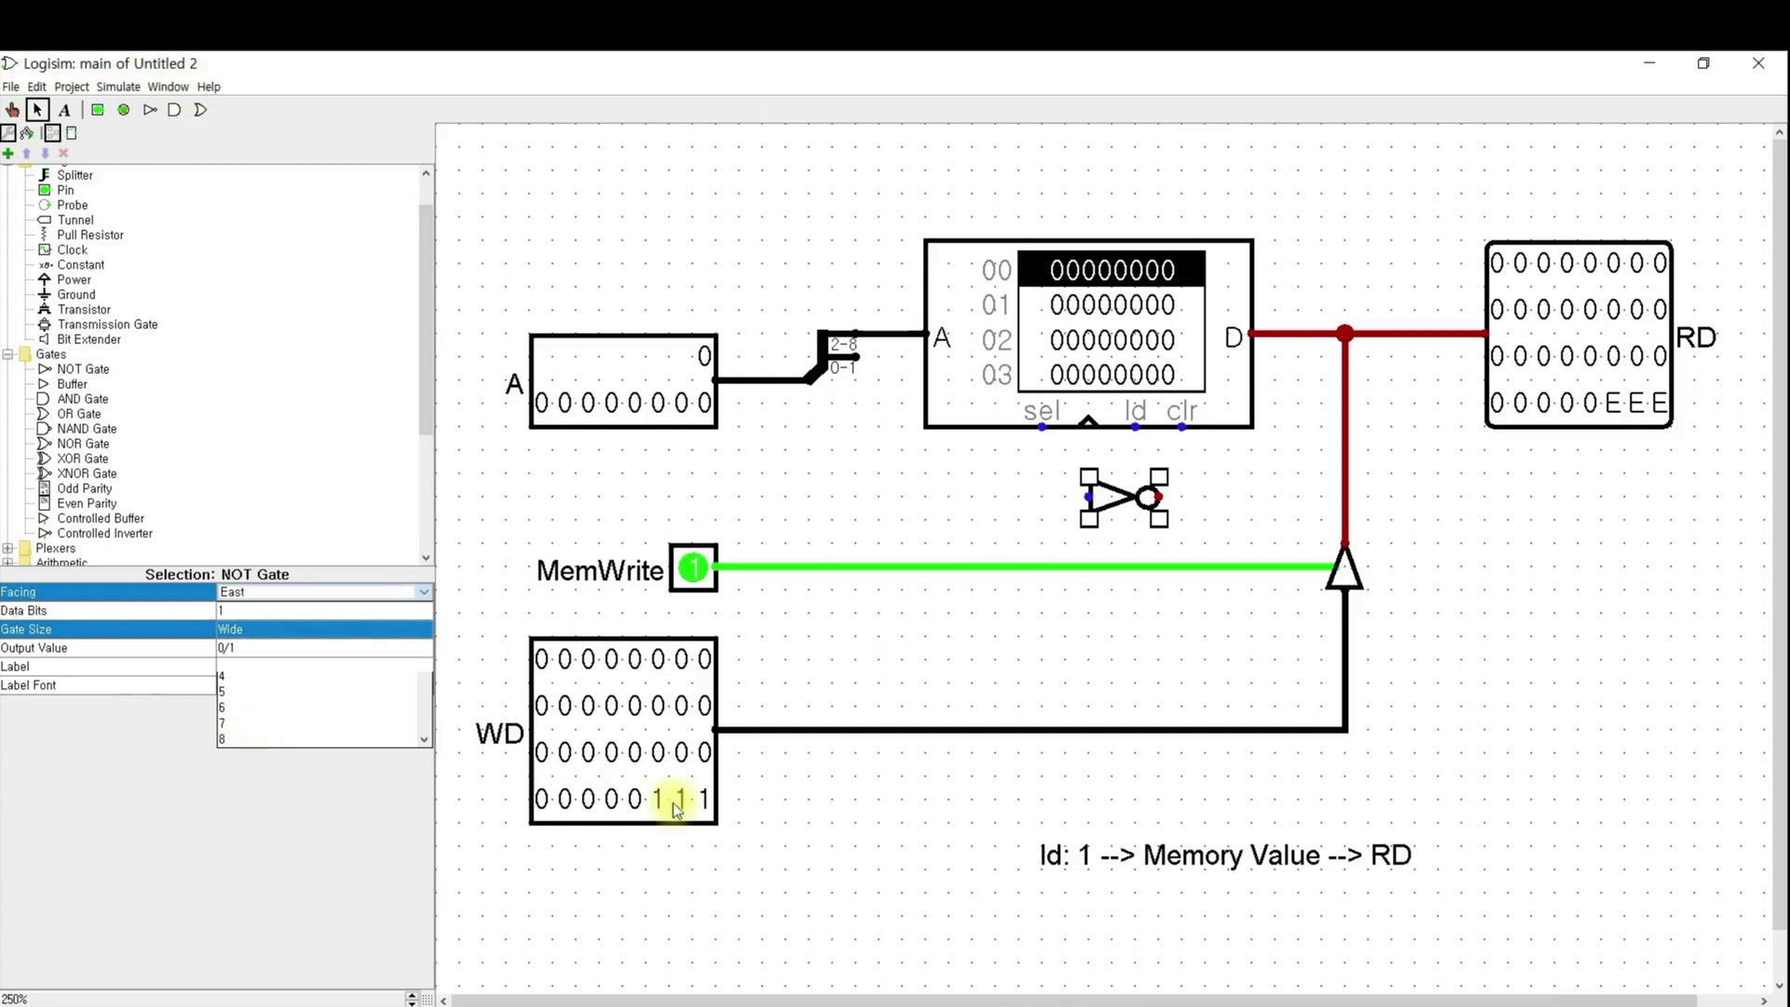
{"action": "left_click", "coordinate": [914, 831]}
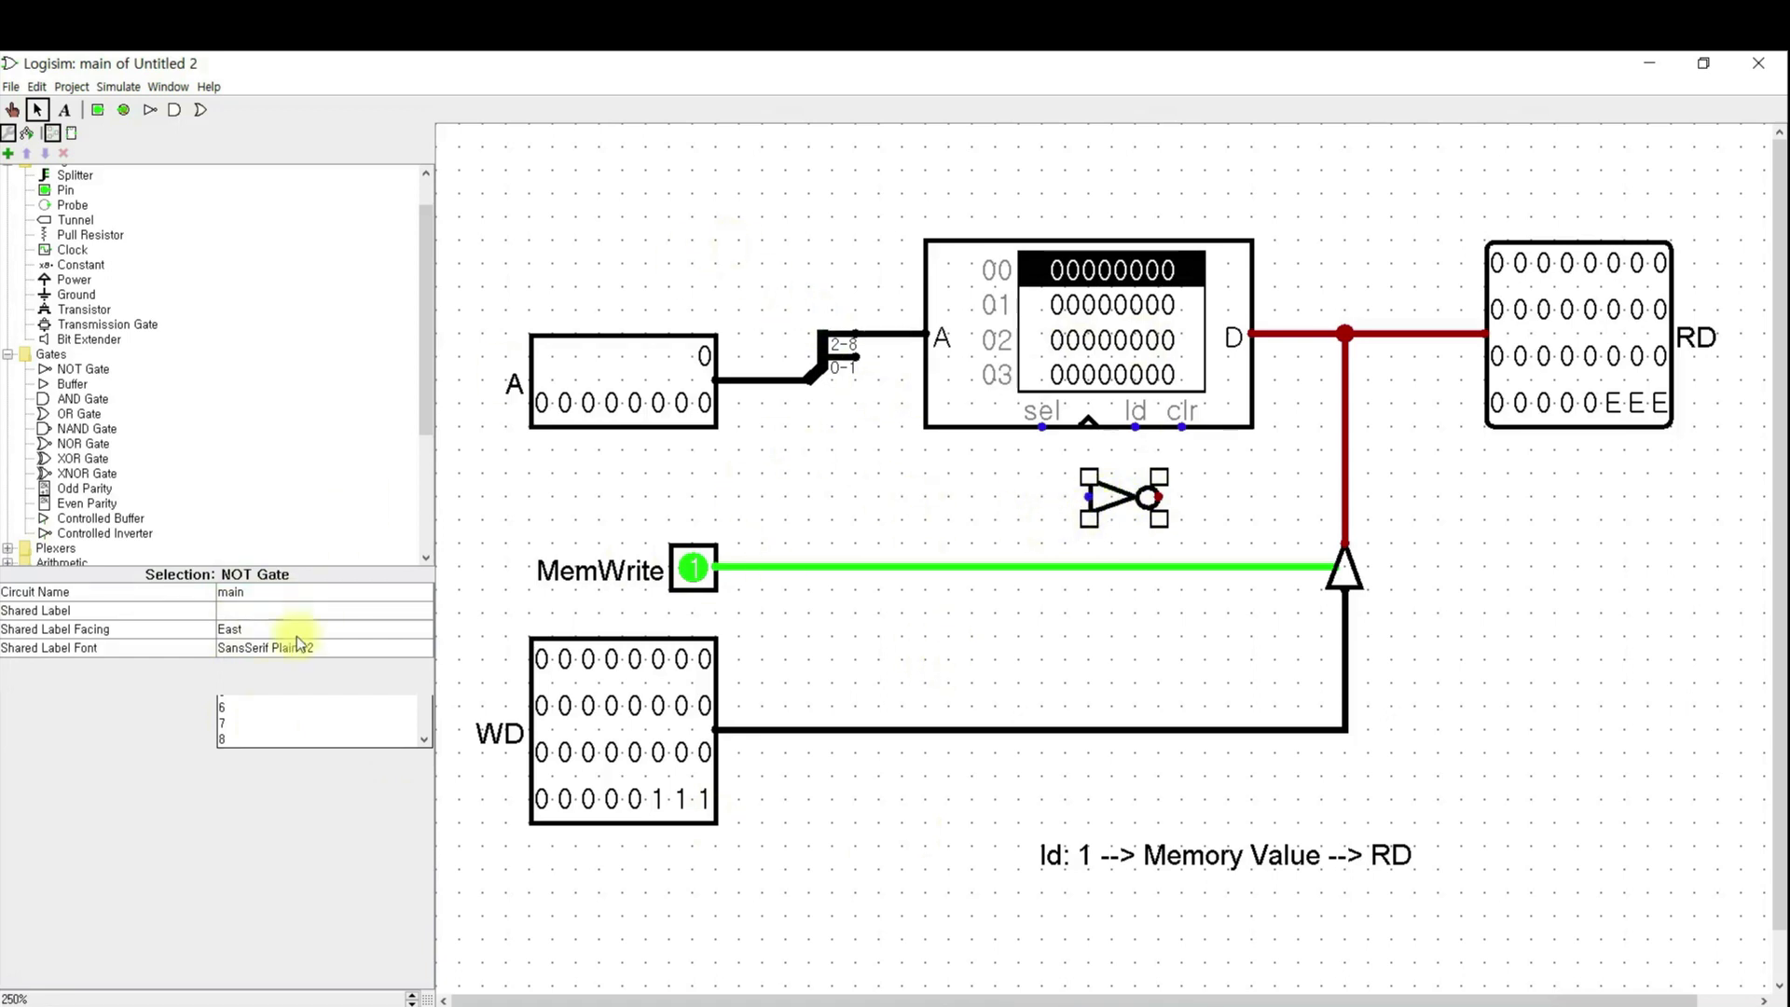
{"action": "left_click_drag", "start_coordinate": [427, 229], "coordinate": [365, 232]}
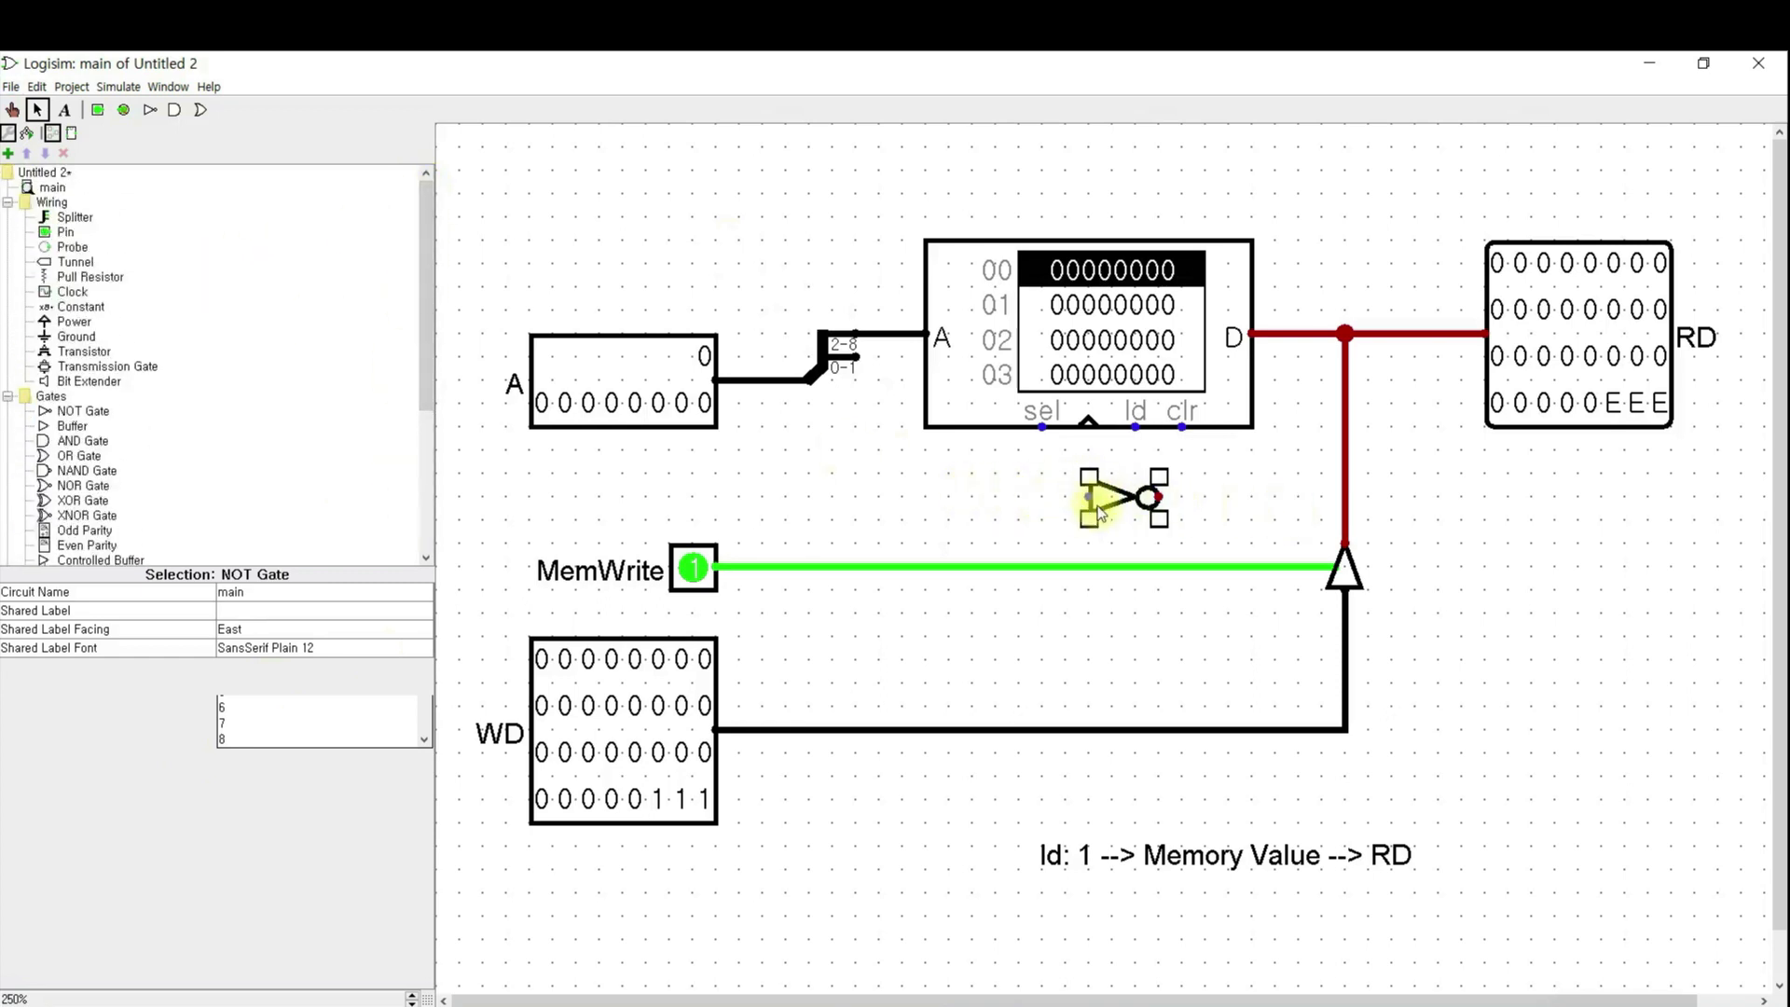
{"action": "left_click", "coordinate": [668, 363]}
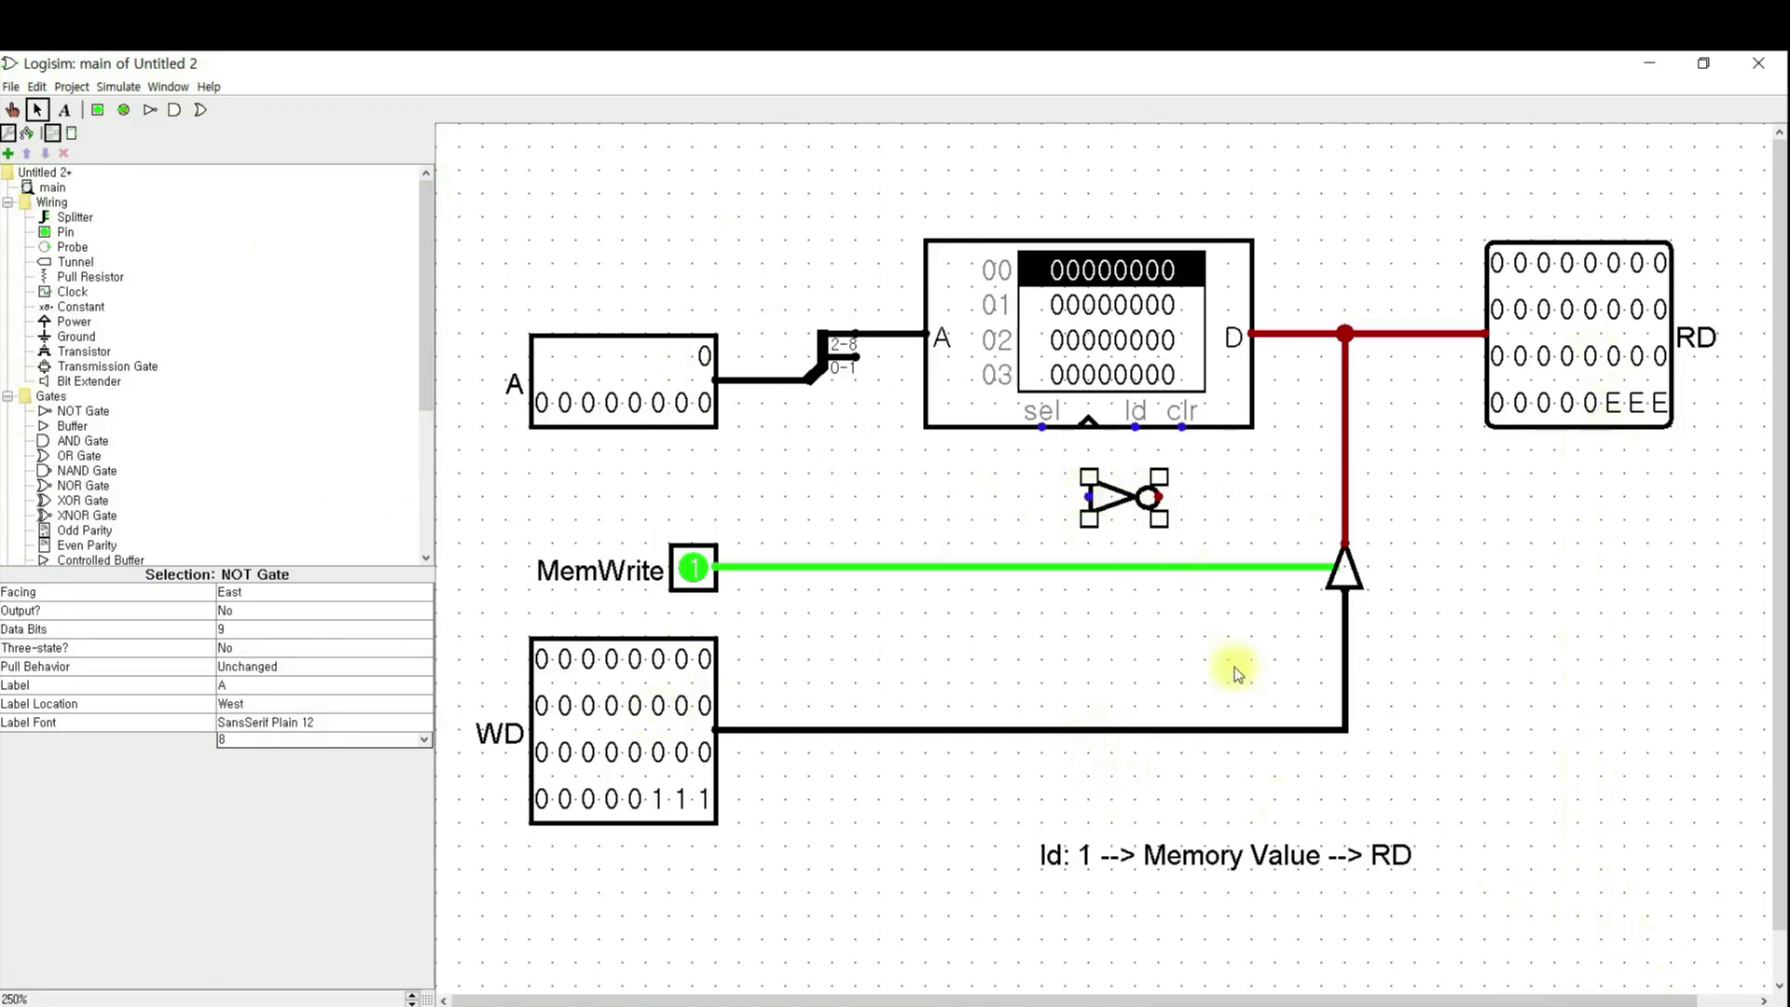
- Move the NOT gate up one grid dot above the MemWrite wire, keeping its input connected to that wire
{"action": "left_click", "coordinate": [1212, 512]}
{"action": "left_click", "coordinate": [1339, 573]}
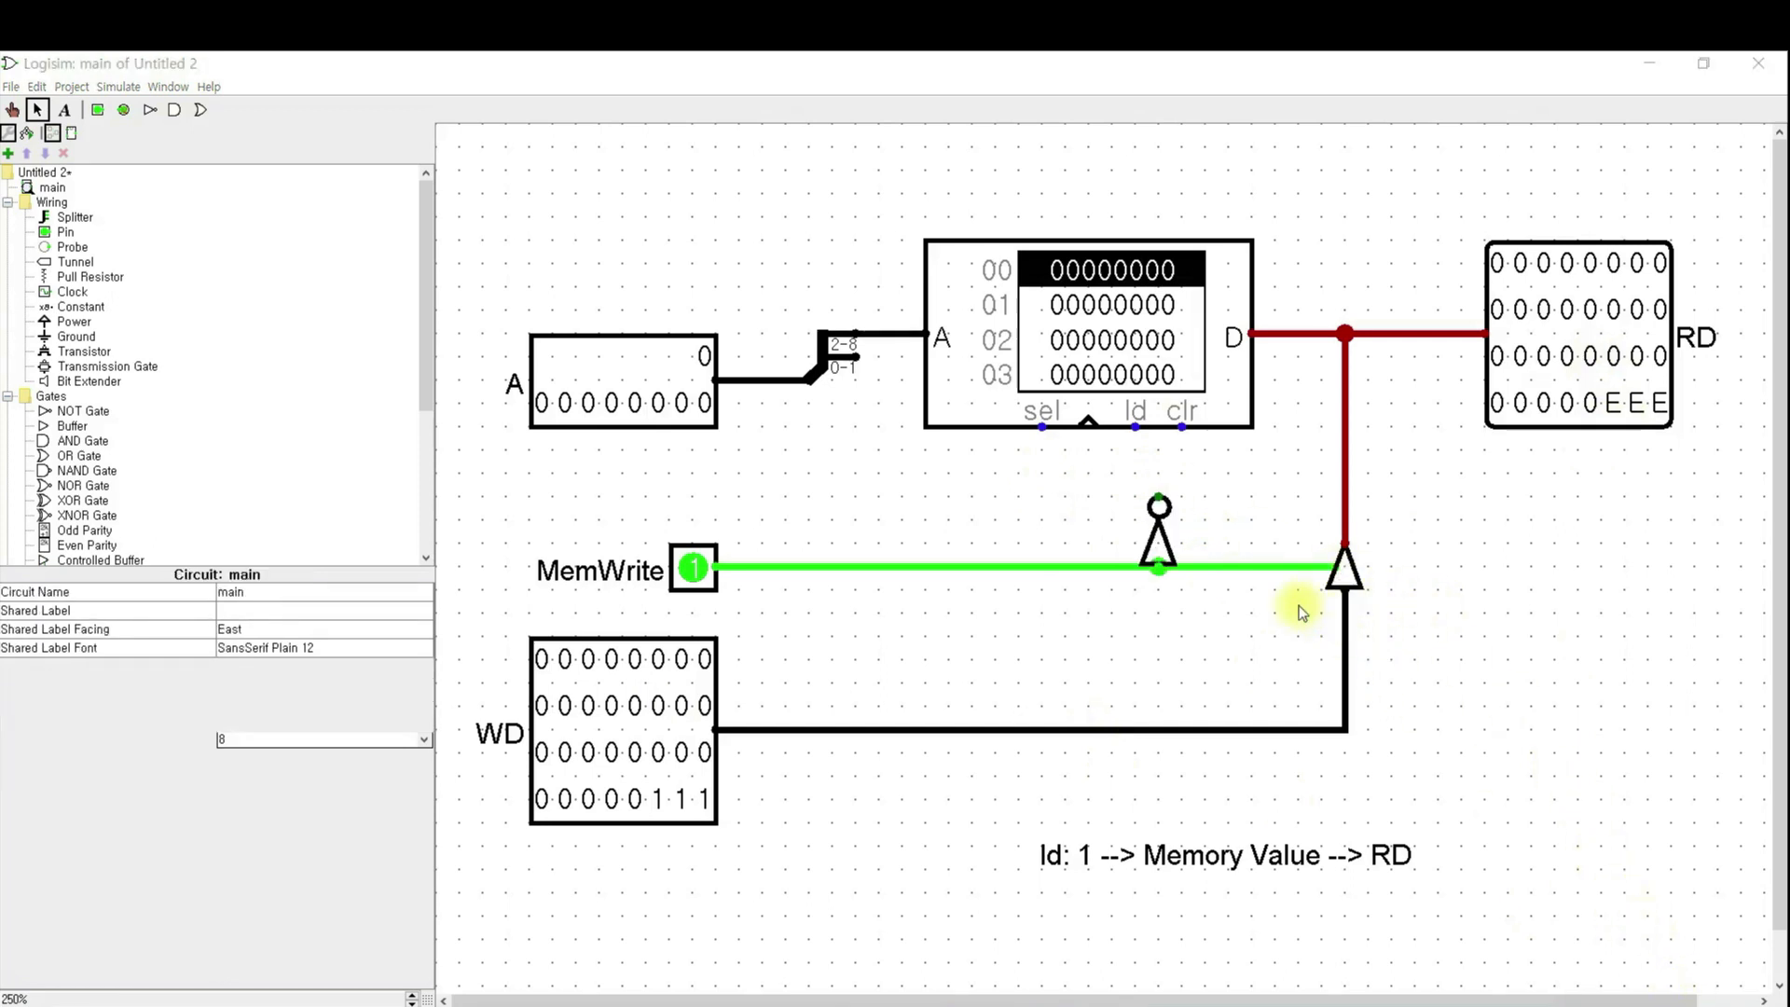
{"action": "mouse_move", "coordinate": [1163, 540]}
{"action": "left_mouse_down"}
{"action": "mouse_move", "coordinate": [1156, 504]}
{"action": "mouse_move", "coordinate": [1159, 545]}
{"action": "left_mouse_up"}
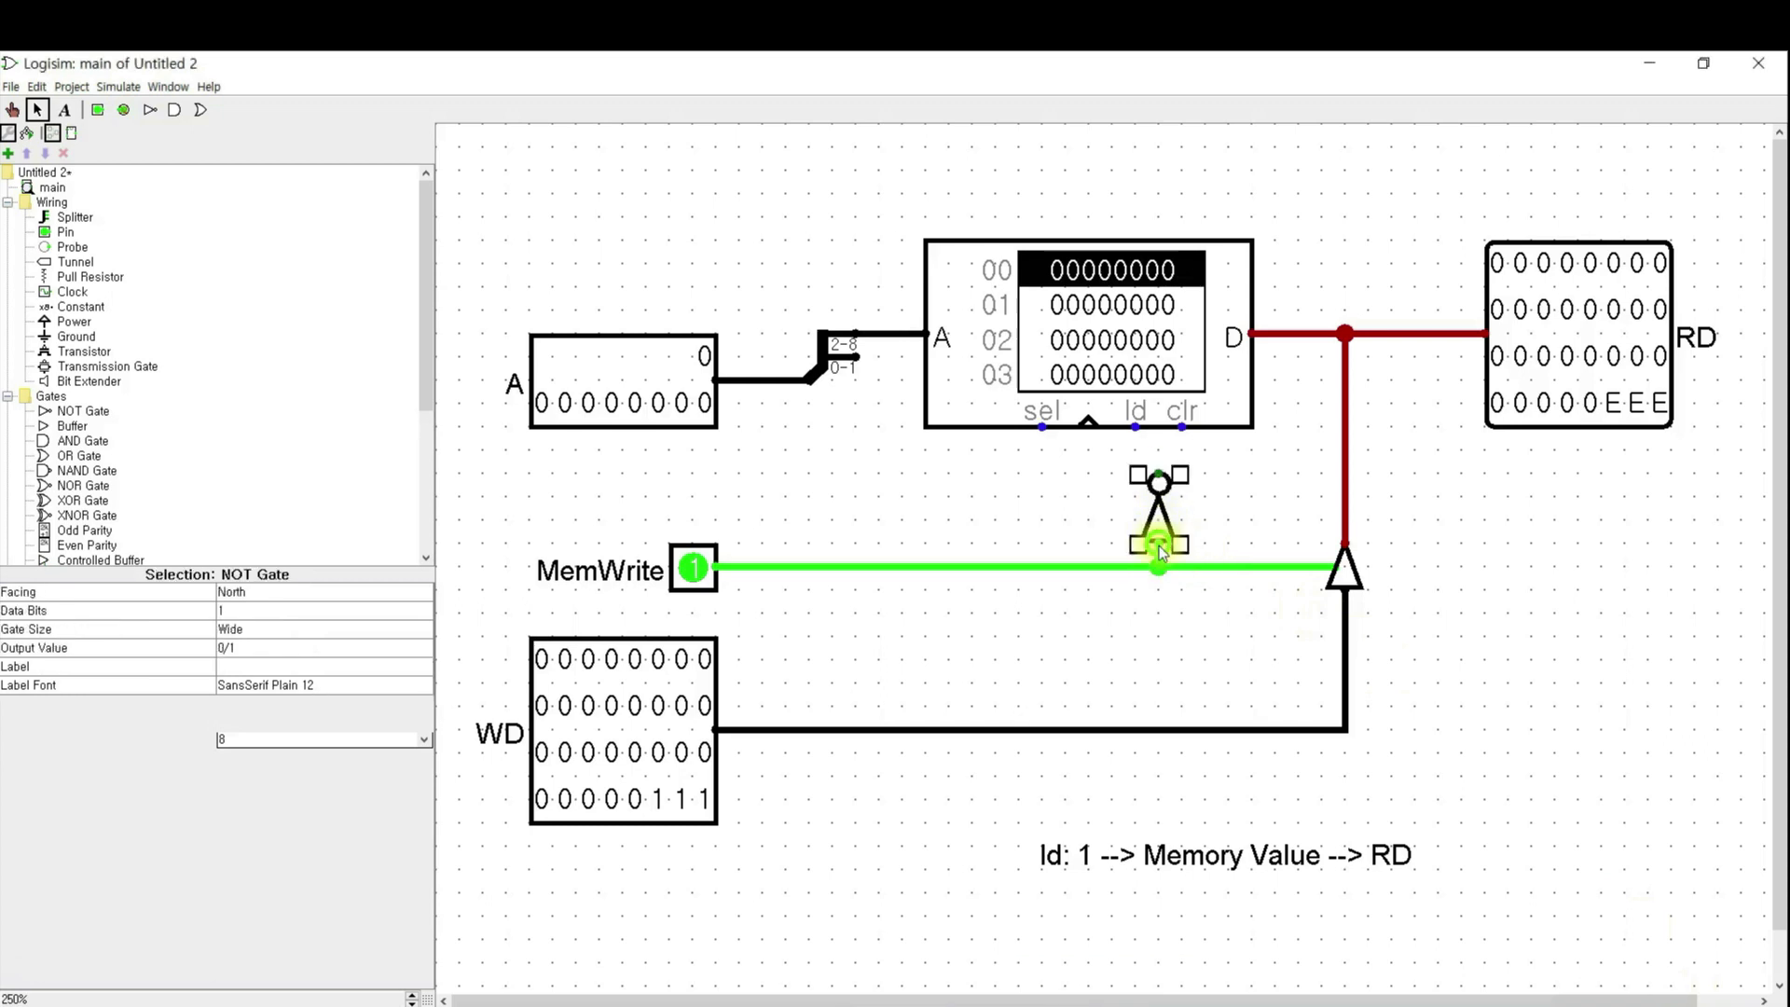
- Replace the misaligned NOT gate with a north-facing one placed directly below the RAM's ld input
{"action": "key", "text": "Delete"}
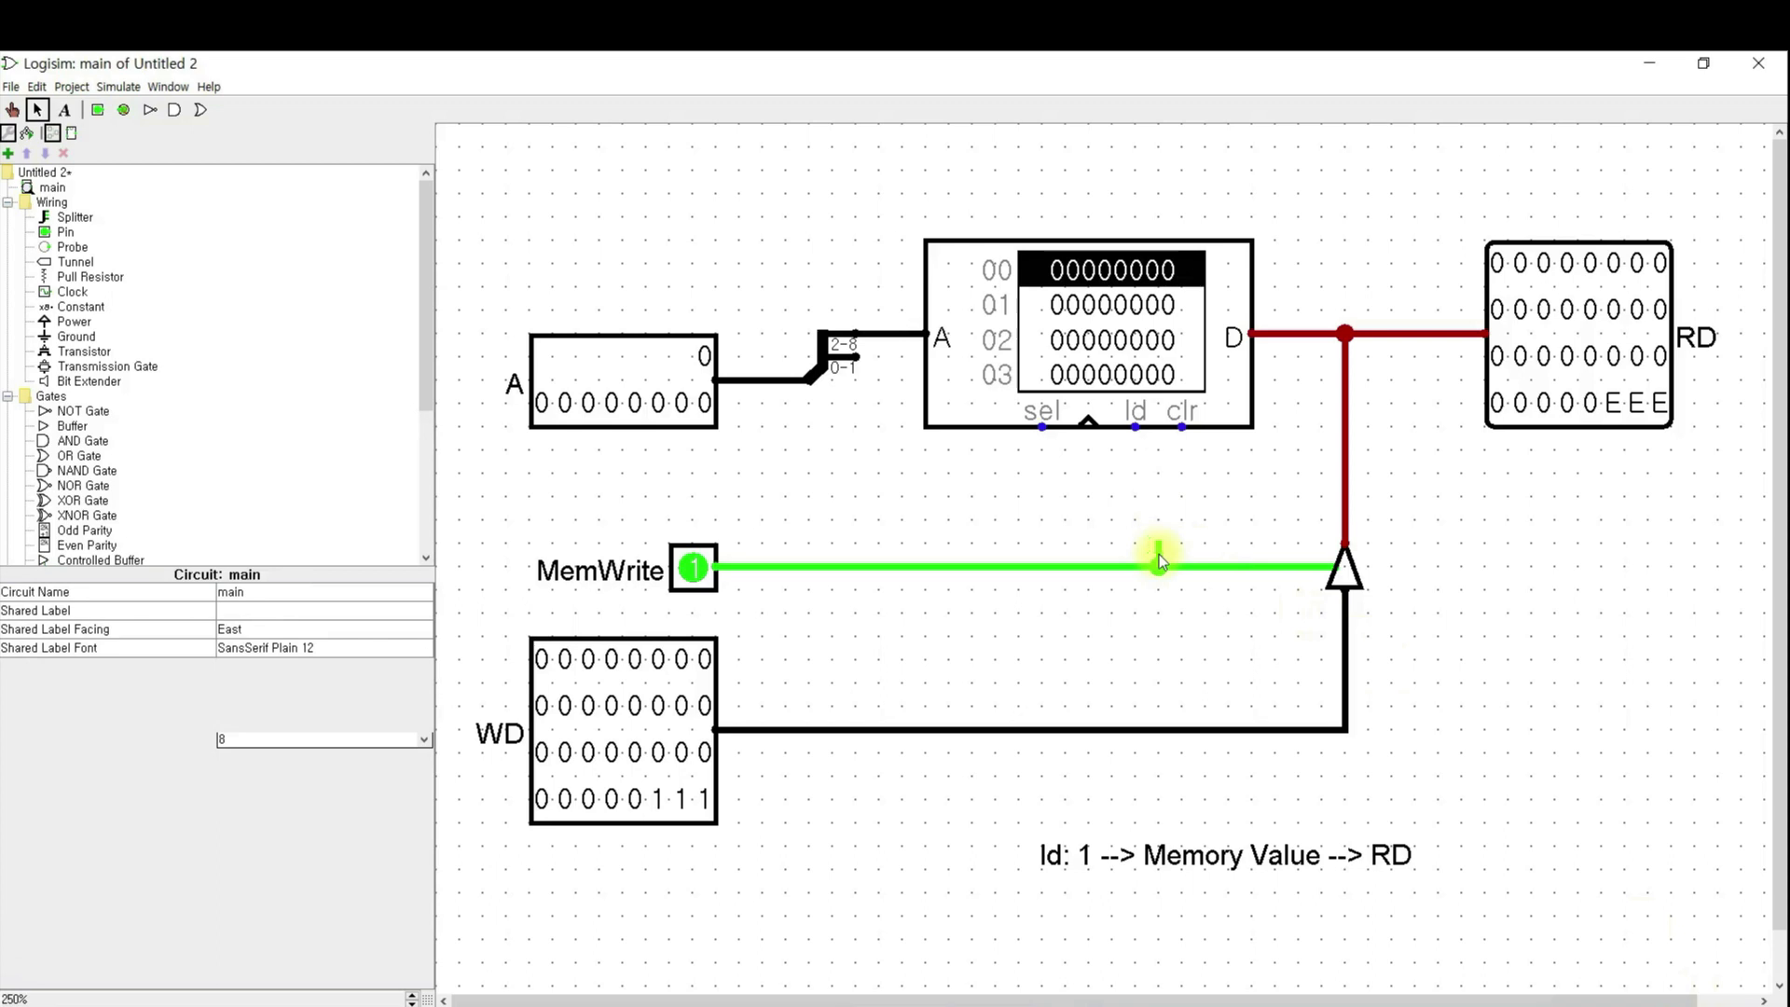
{"action": "left_click", "coordinate": [74, 413]}
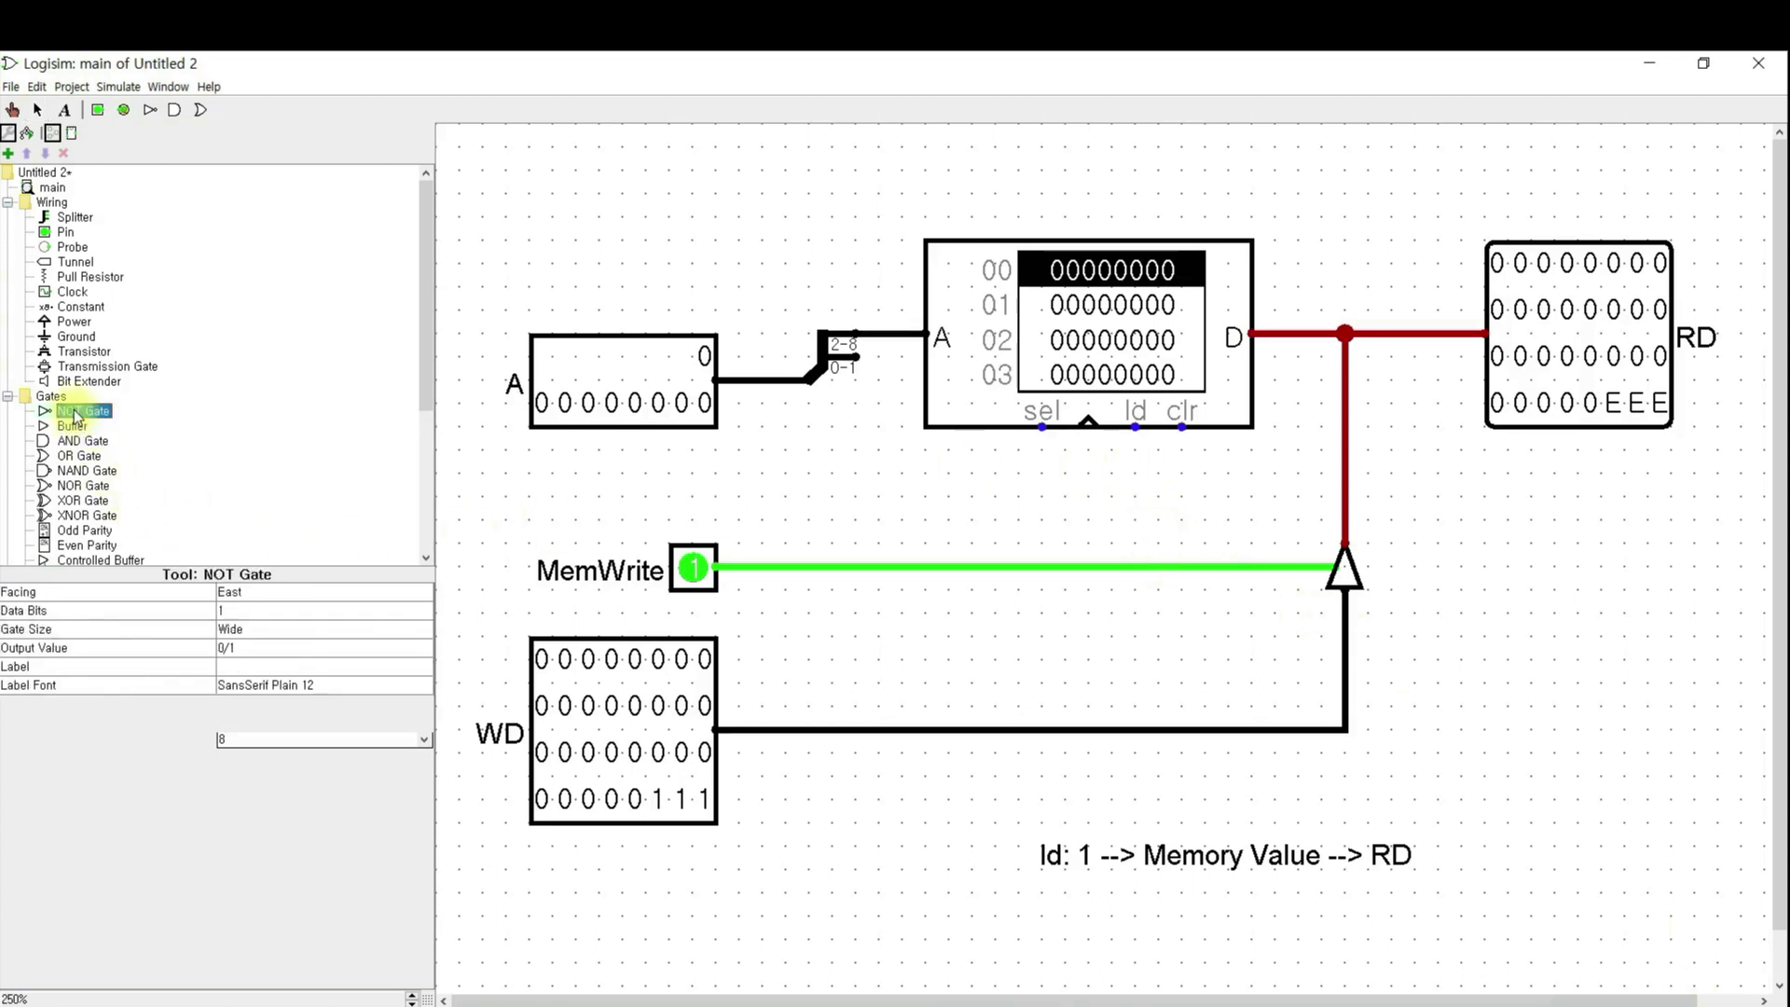
{"action": "left_click", "coordinate": [246, 595]}
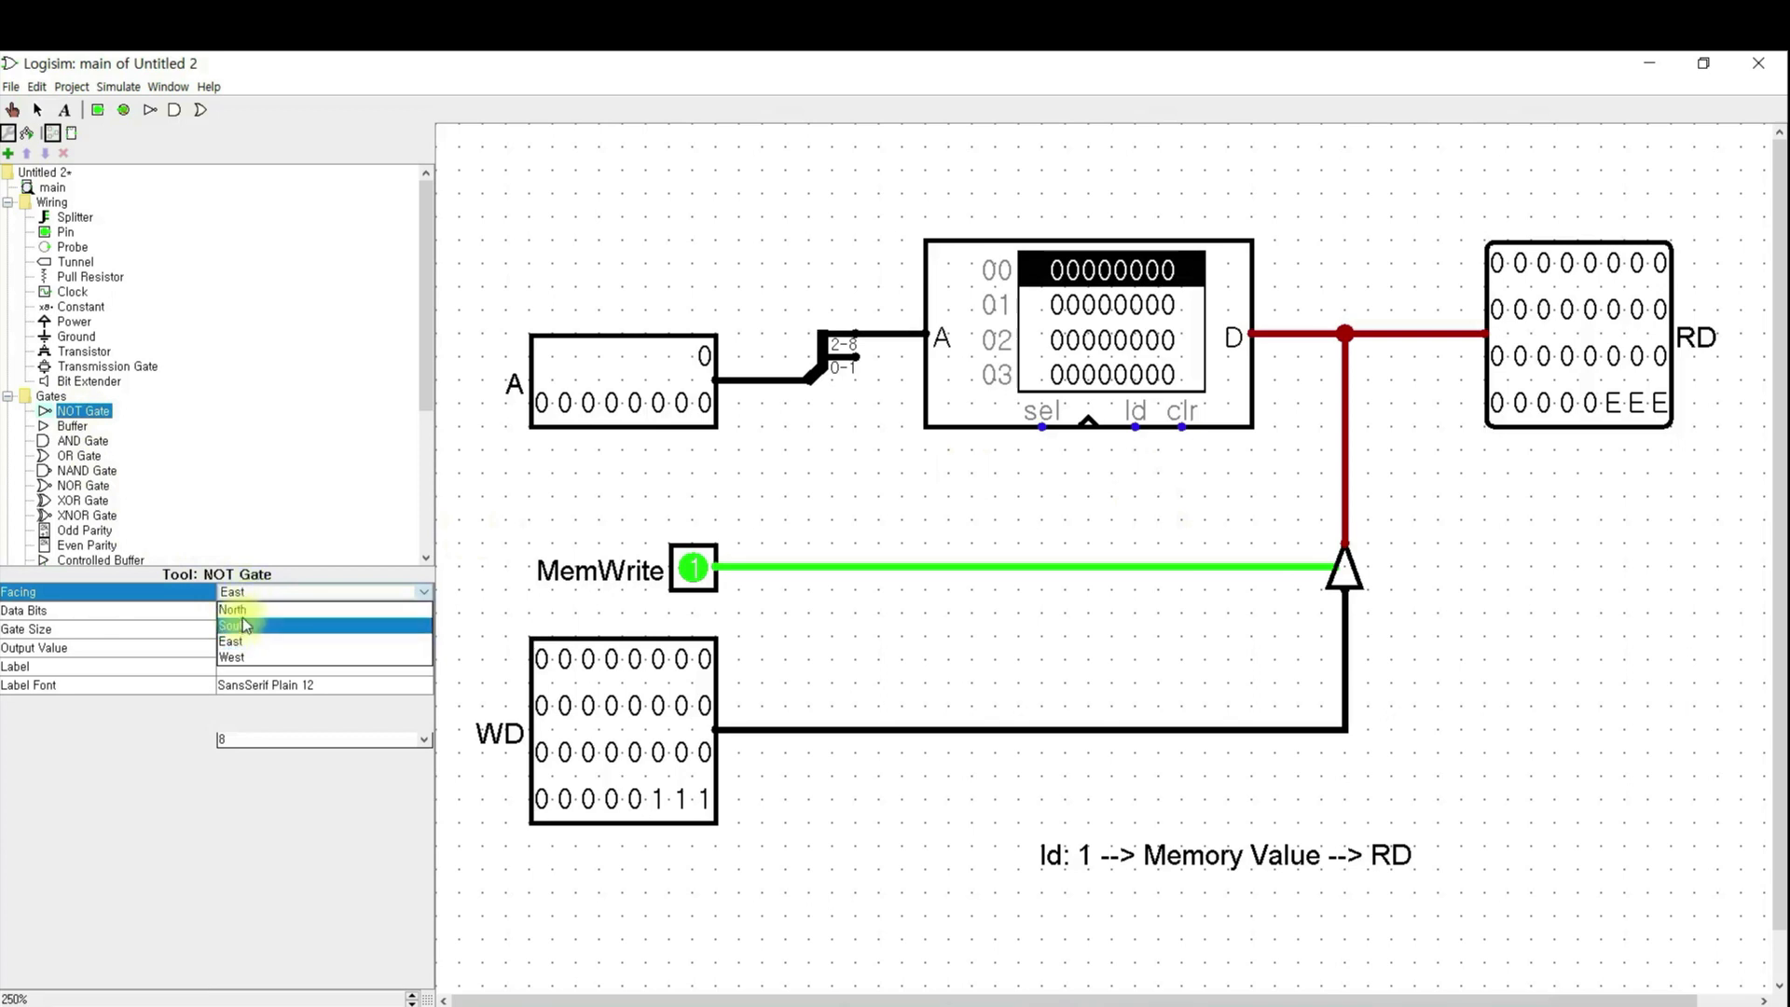
{"action": "left_click", "coordinate": [242, 619]}
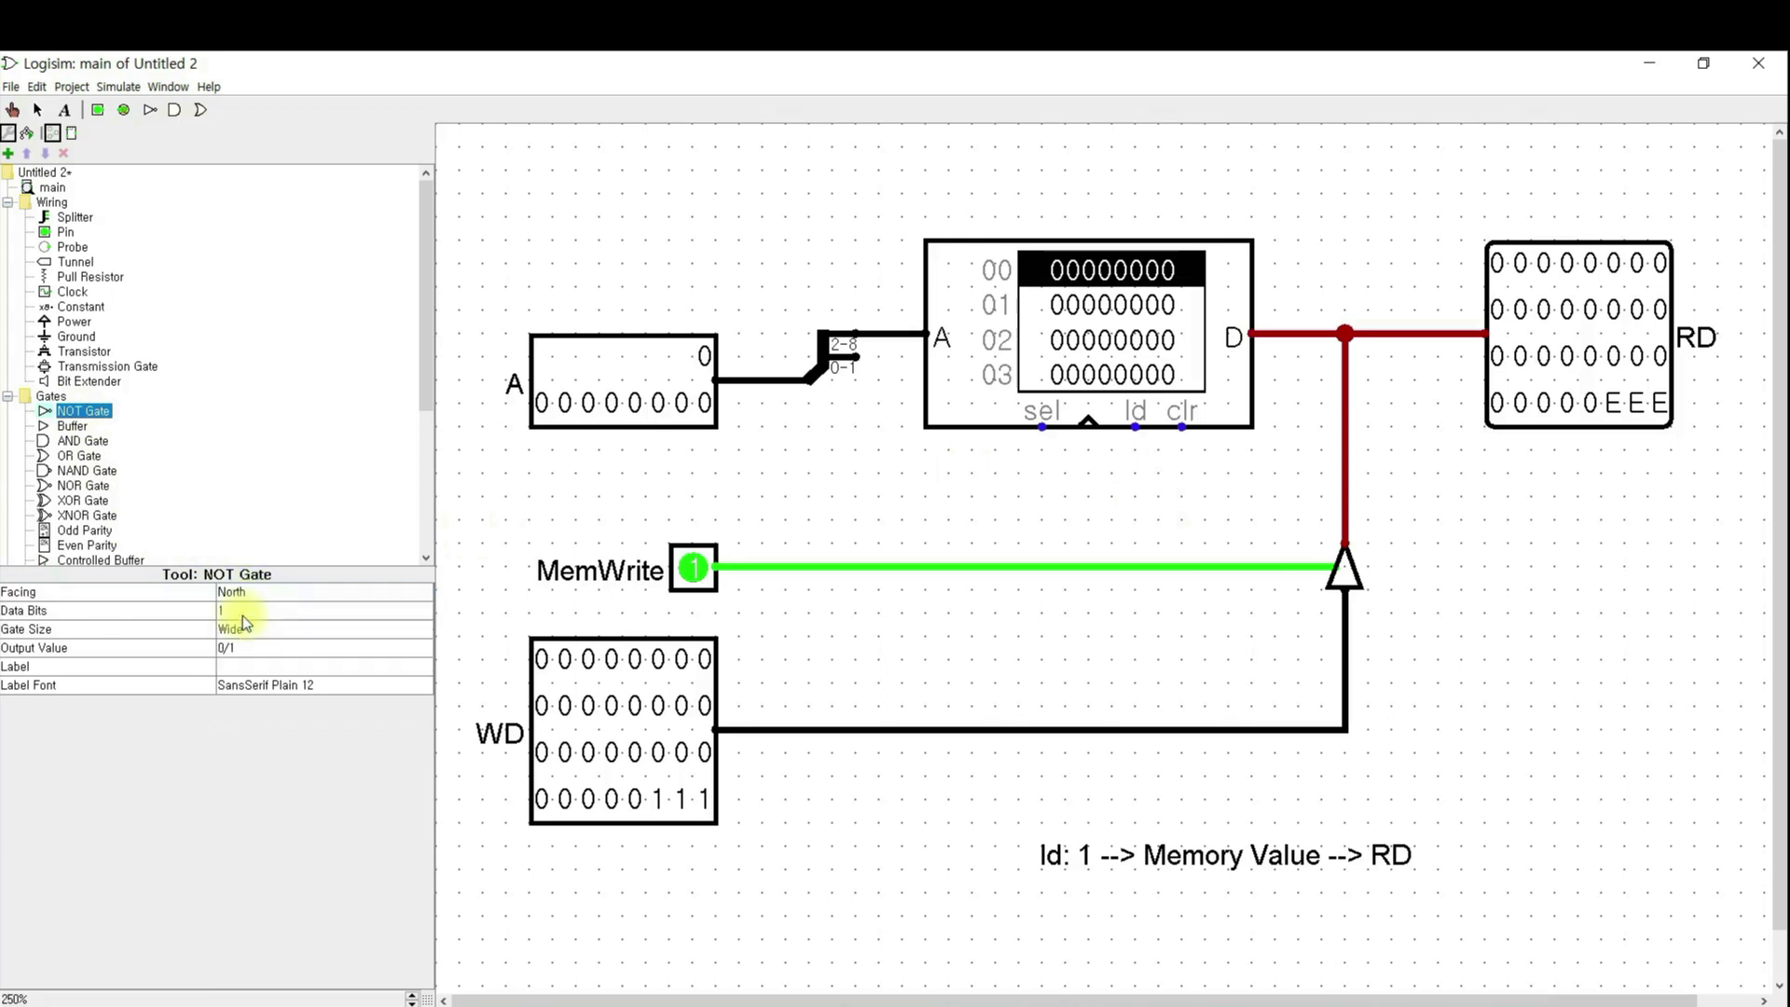
{"action": "left_click", "coordinate": [1138, 474]}
- Wire the NOT gate's input to the MemWrite line and its output to the RAM's ld input
{"action": "left_click_drag", "start_coordinate": [1136, 546], "coordinate": [1135, 567]}
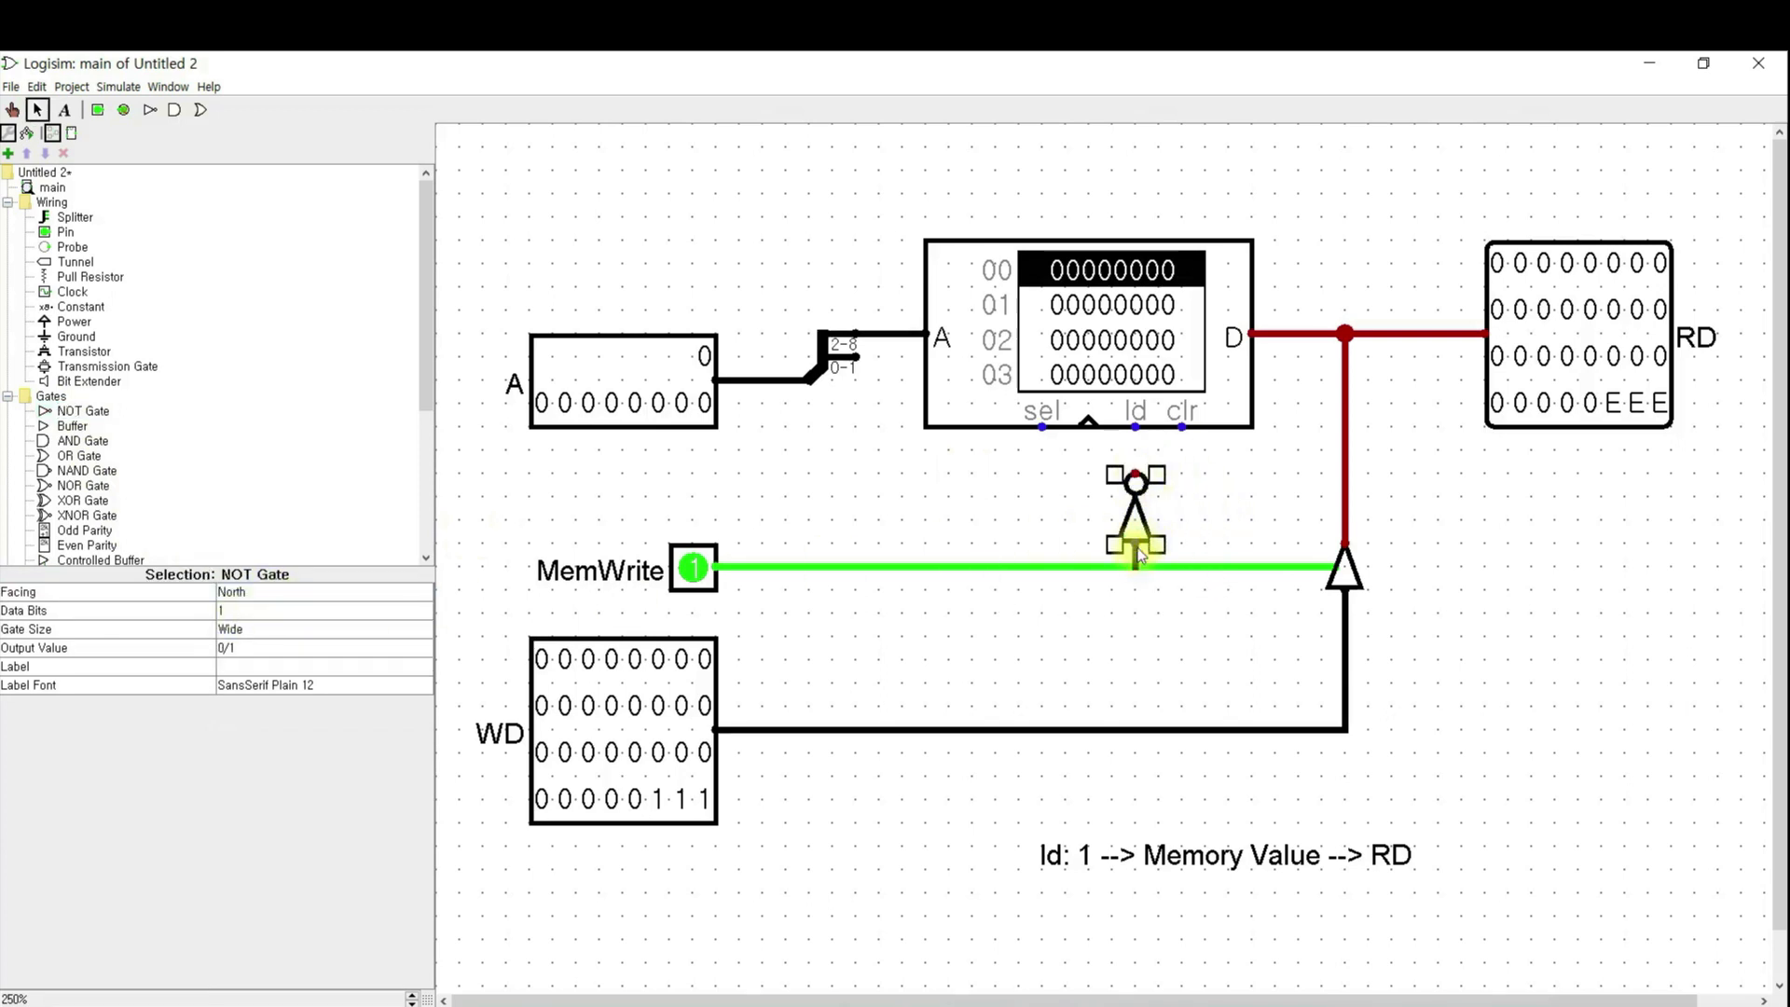
{"action": "left_click_drag", "start_coordinate": [1136, 483], "coordinate": [1139, 431]}
{"action": "left_click", "coordinate": [1482, 536]}
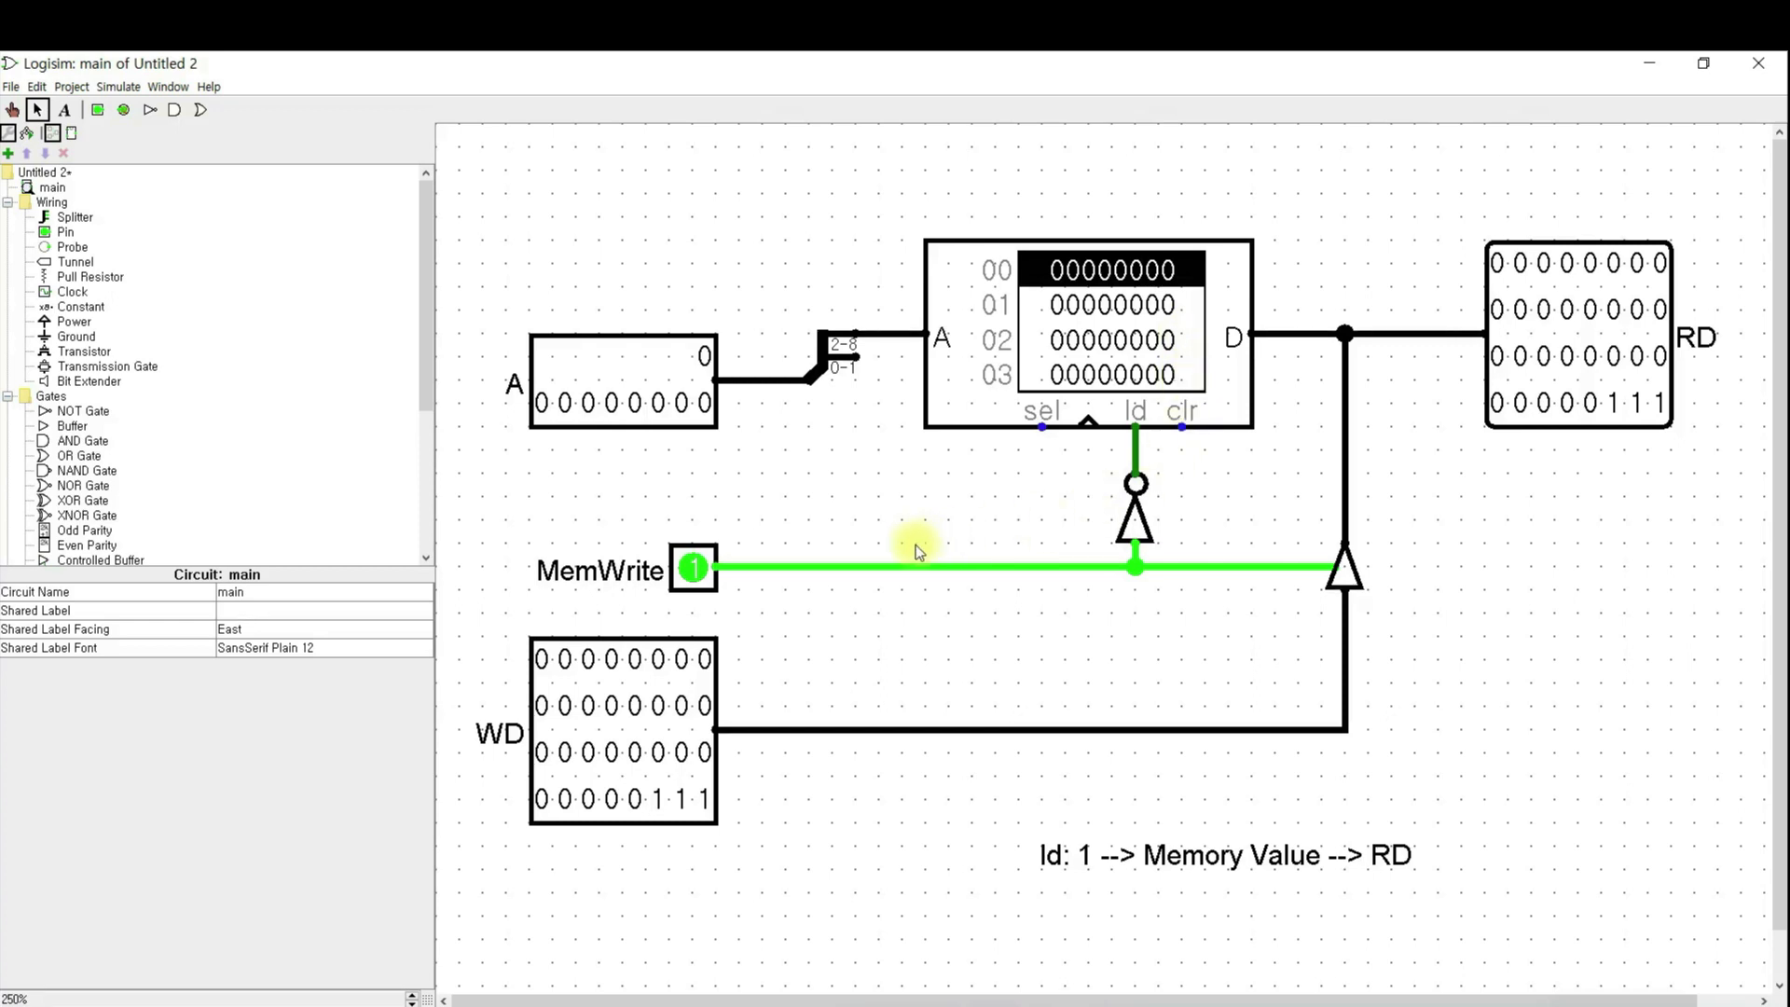
- Add a 1-bit input pin above MemWrite, wire it to the RAM's clock input, and label it CLK
{"action": "left_click", "coordinate": [98, 111]}
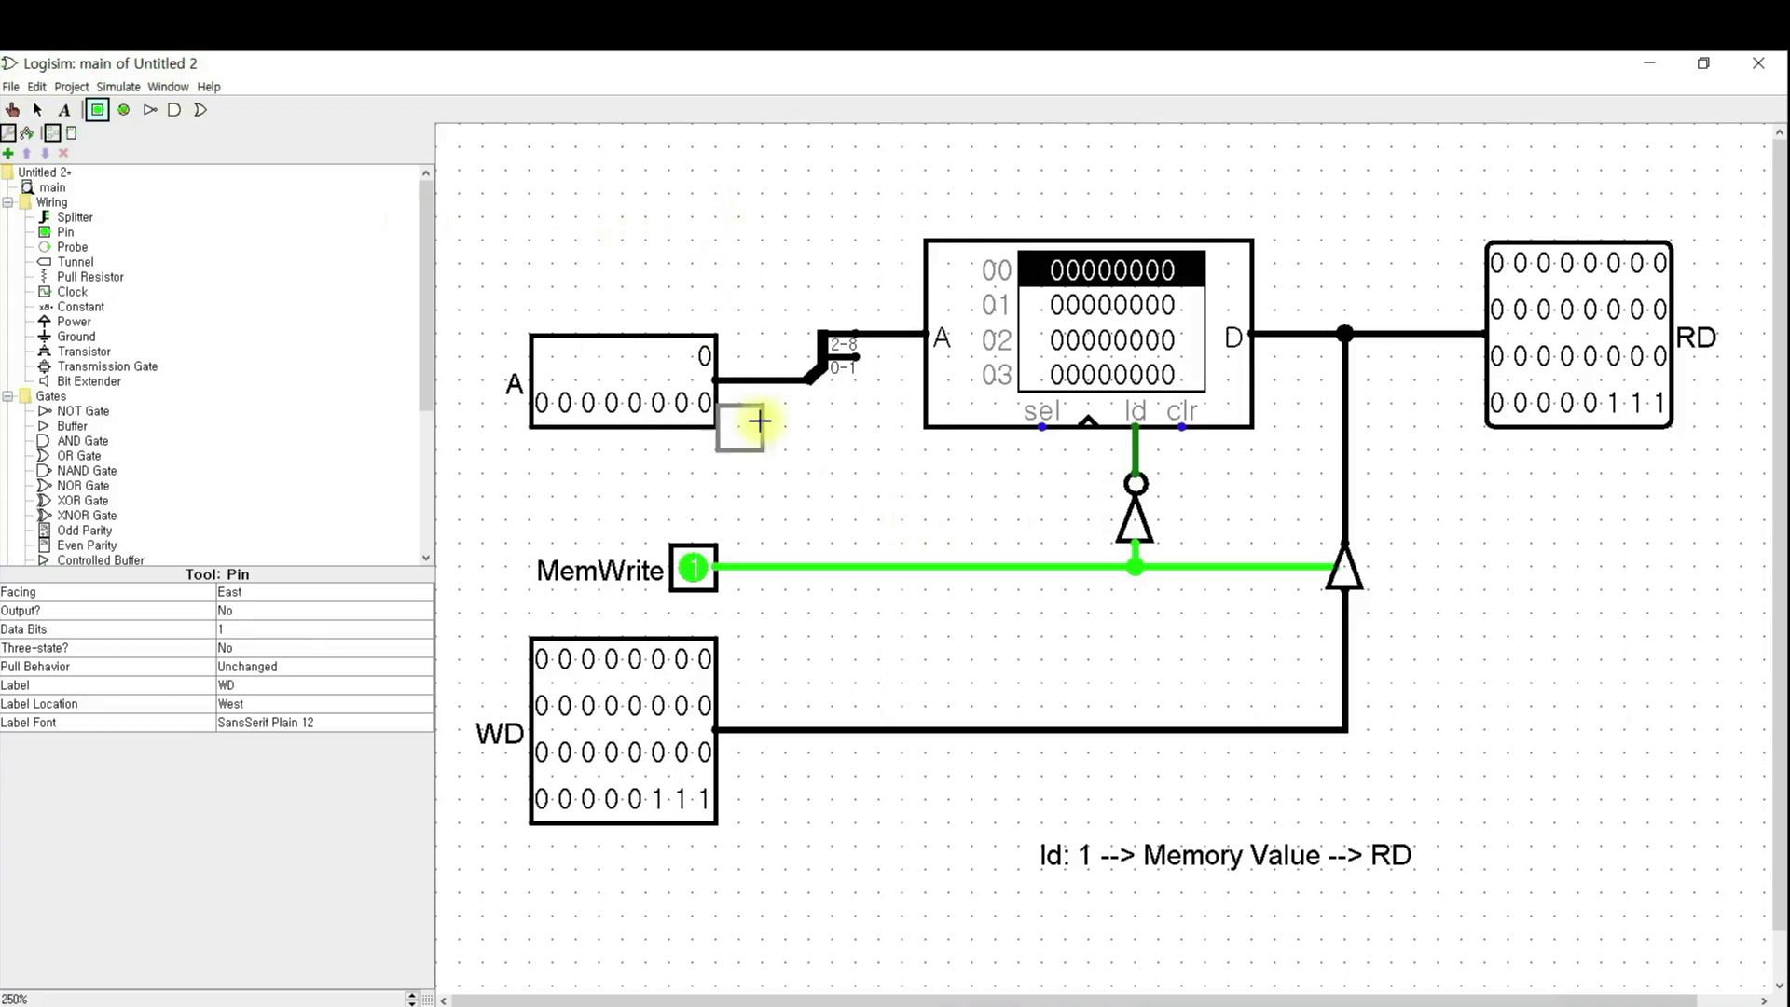
{"action": "left_click", "coordinate": [705, 494]}
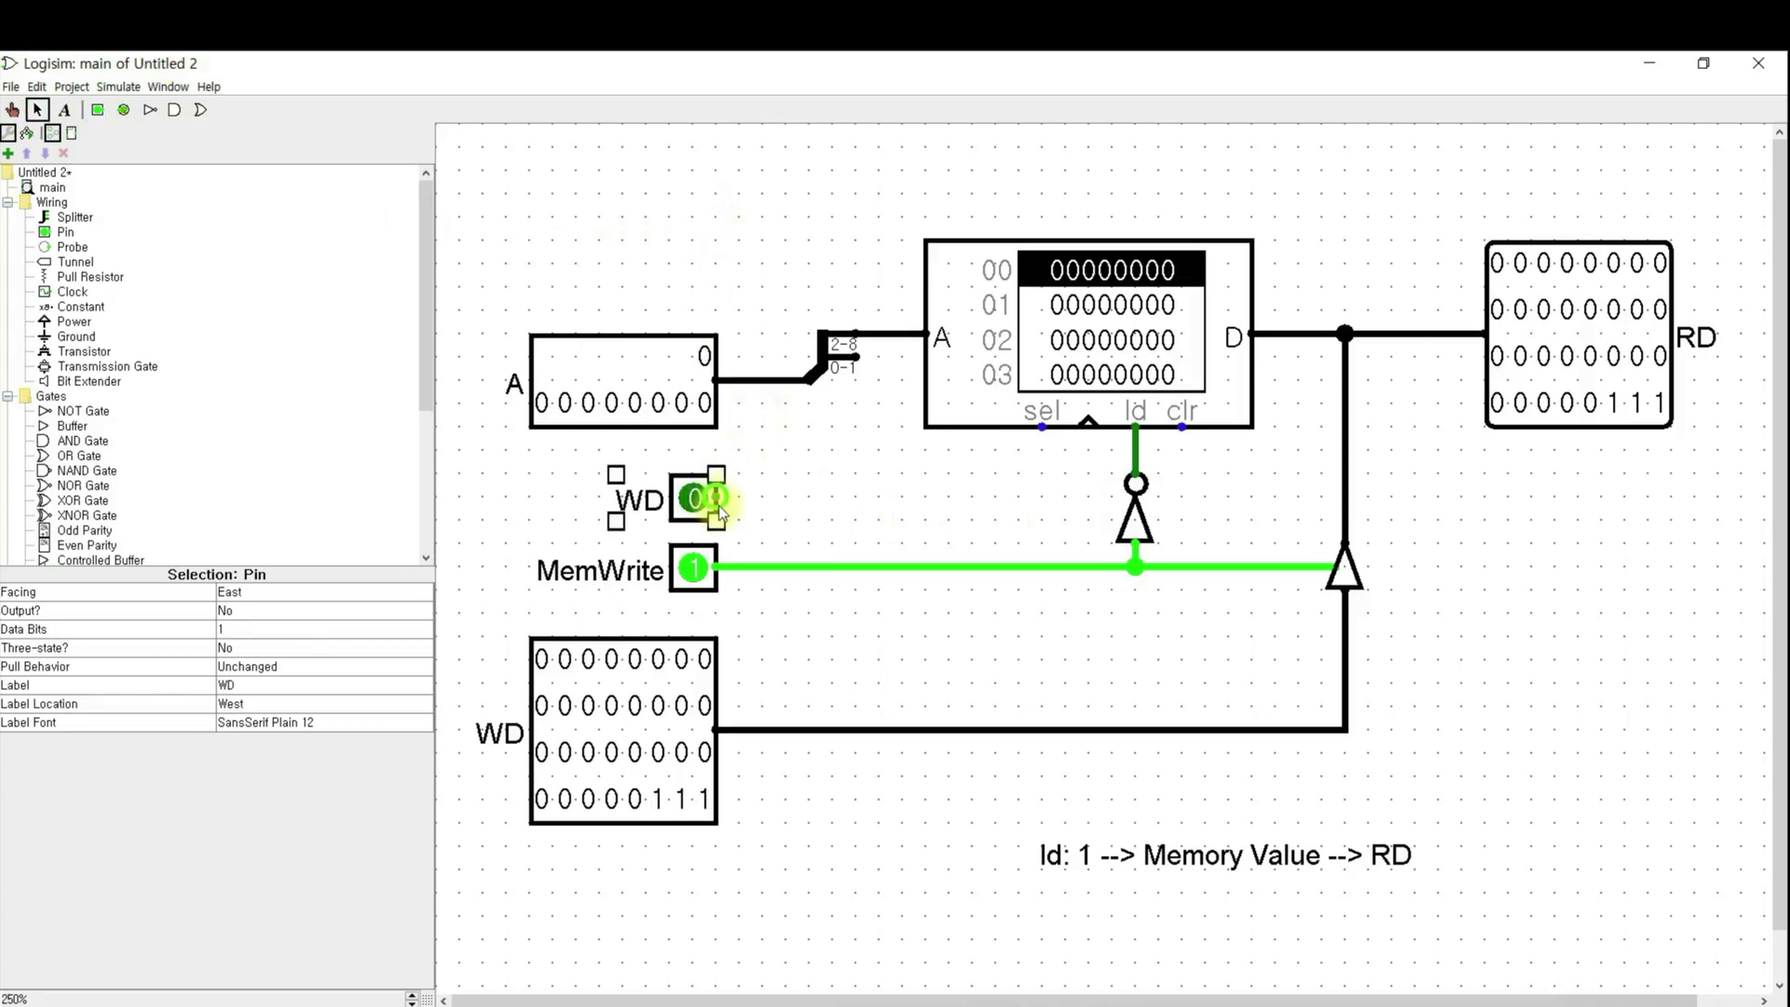
{"action": "mouse_move", "coordinate": [718, 501]}
{"action": "left_mouse_down"}
{"action": "mouse_move", "coordinate": [1080, 496]}
{"action": "mouse_move", "coordinate": [1089, 424]}
{"action": "left_mouse_up"}
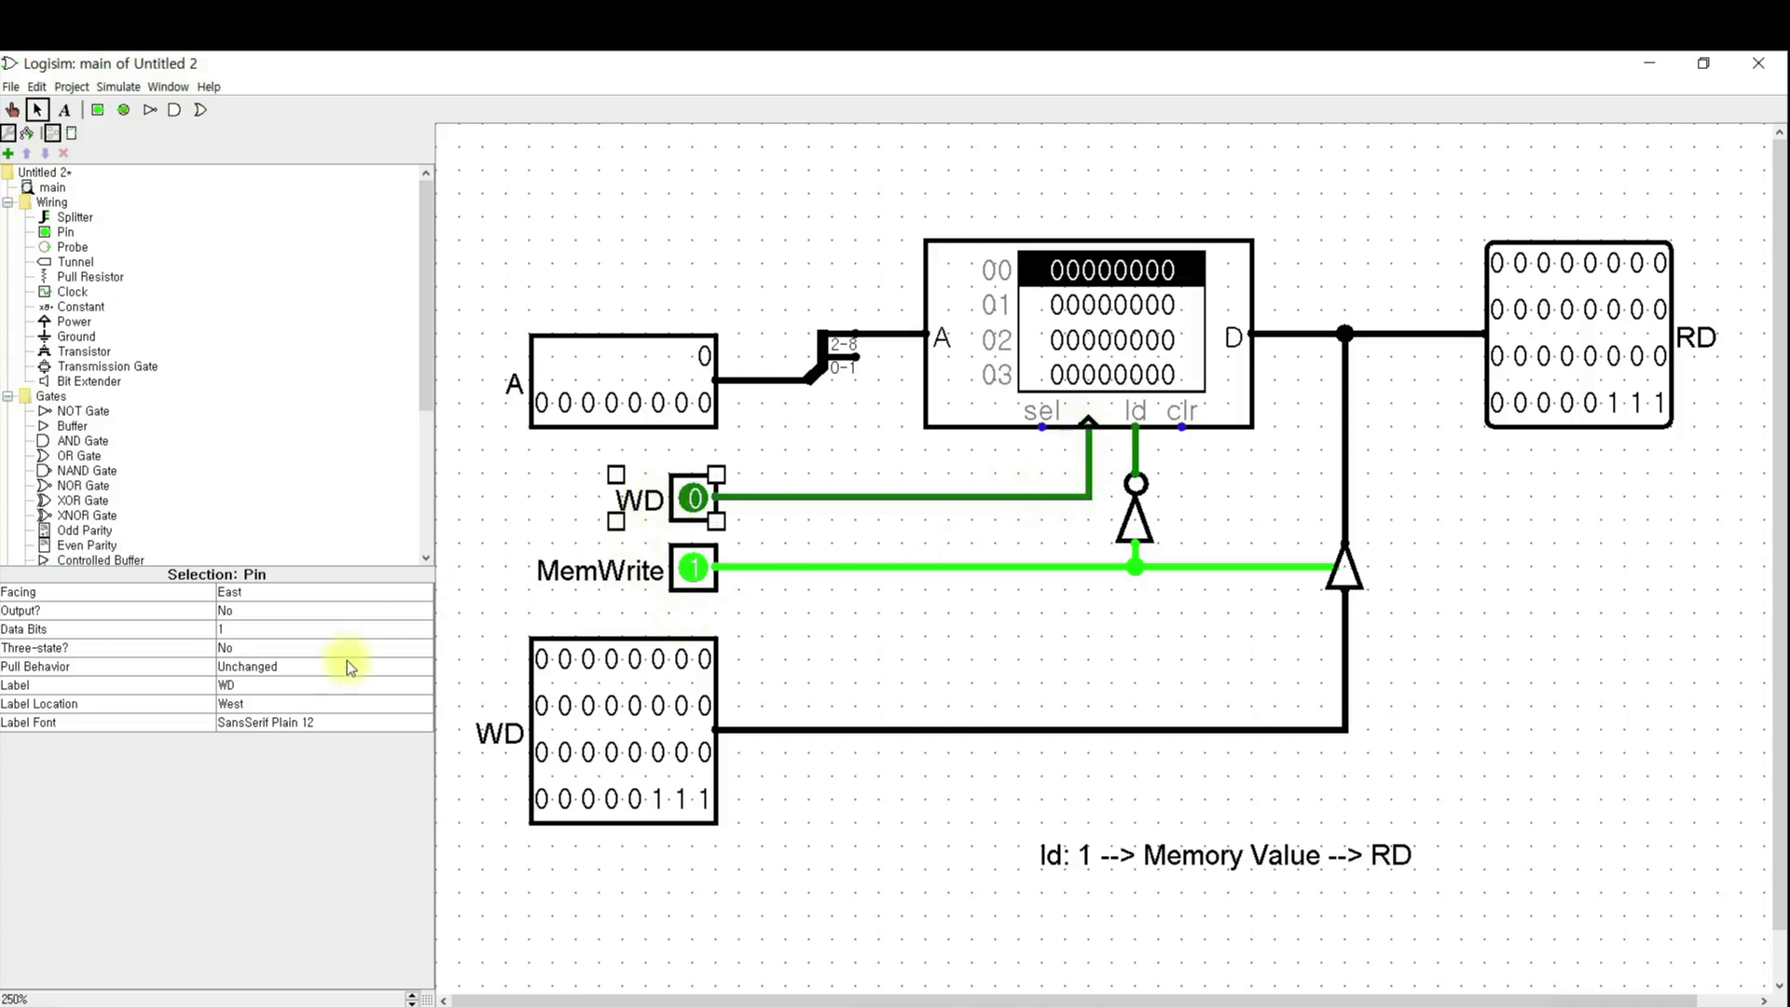
{"action": "left_click", "coordinate": [309, 681]}
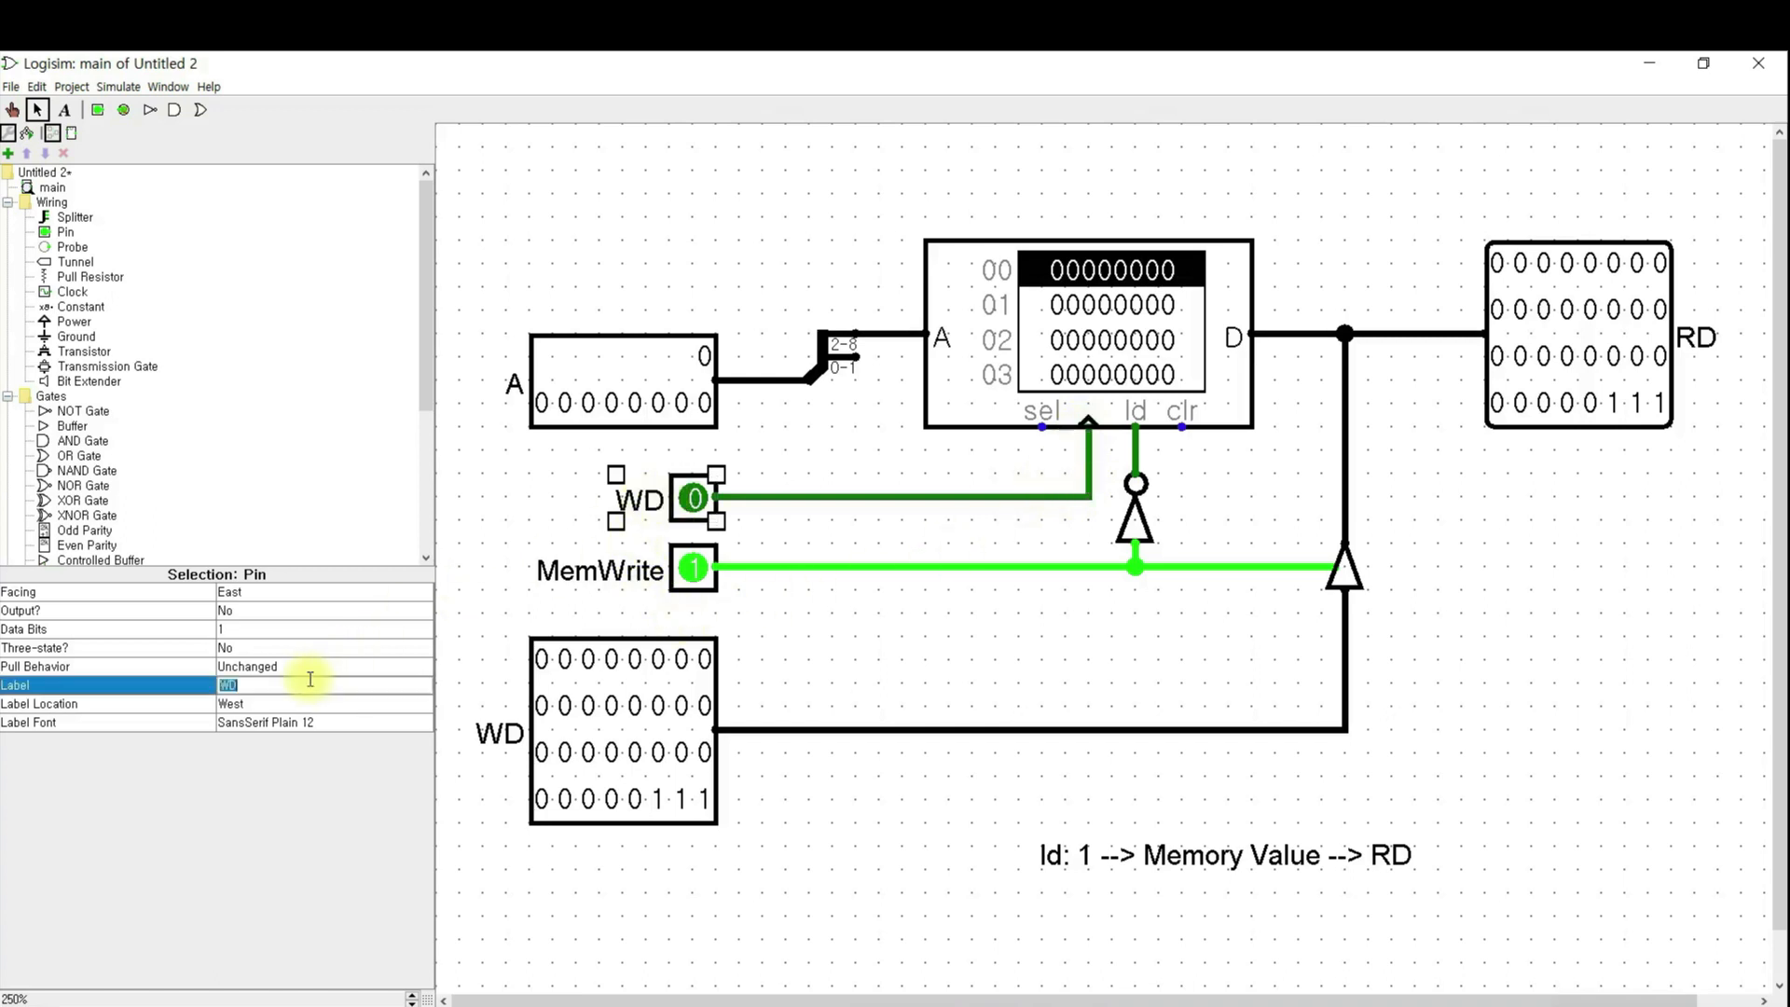
{"action": "key", "text": "Return"}
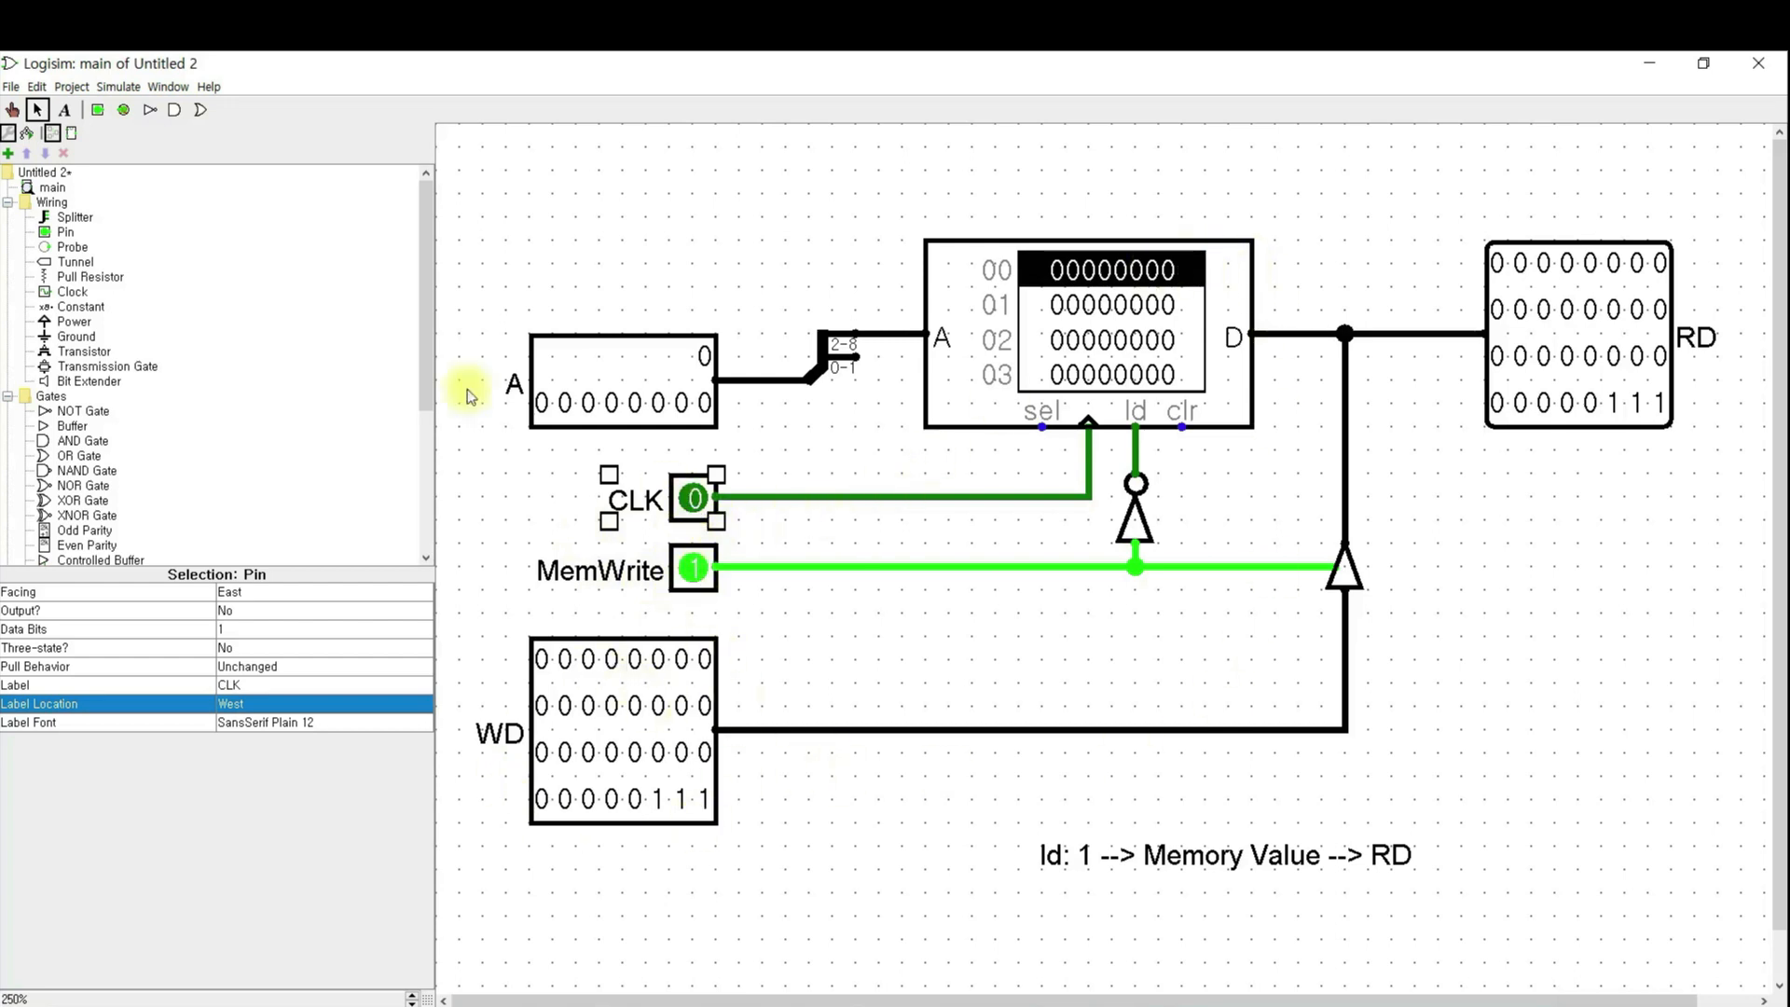
- Toggle CLK to 1 and back to 0 to write WD into the RAM, and set MemWrite to 0
{"action": "left_click", "coordinate": [12, 109]}
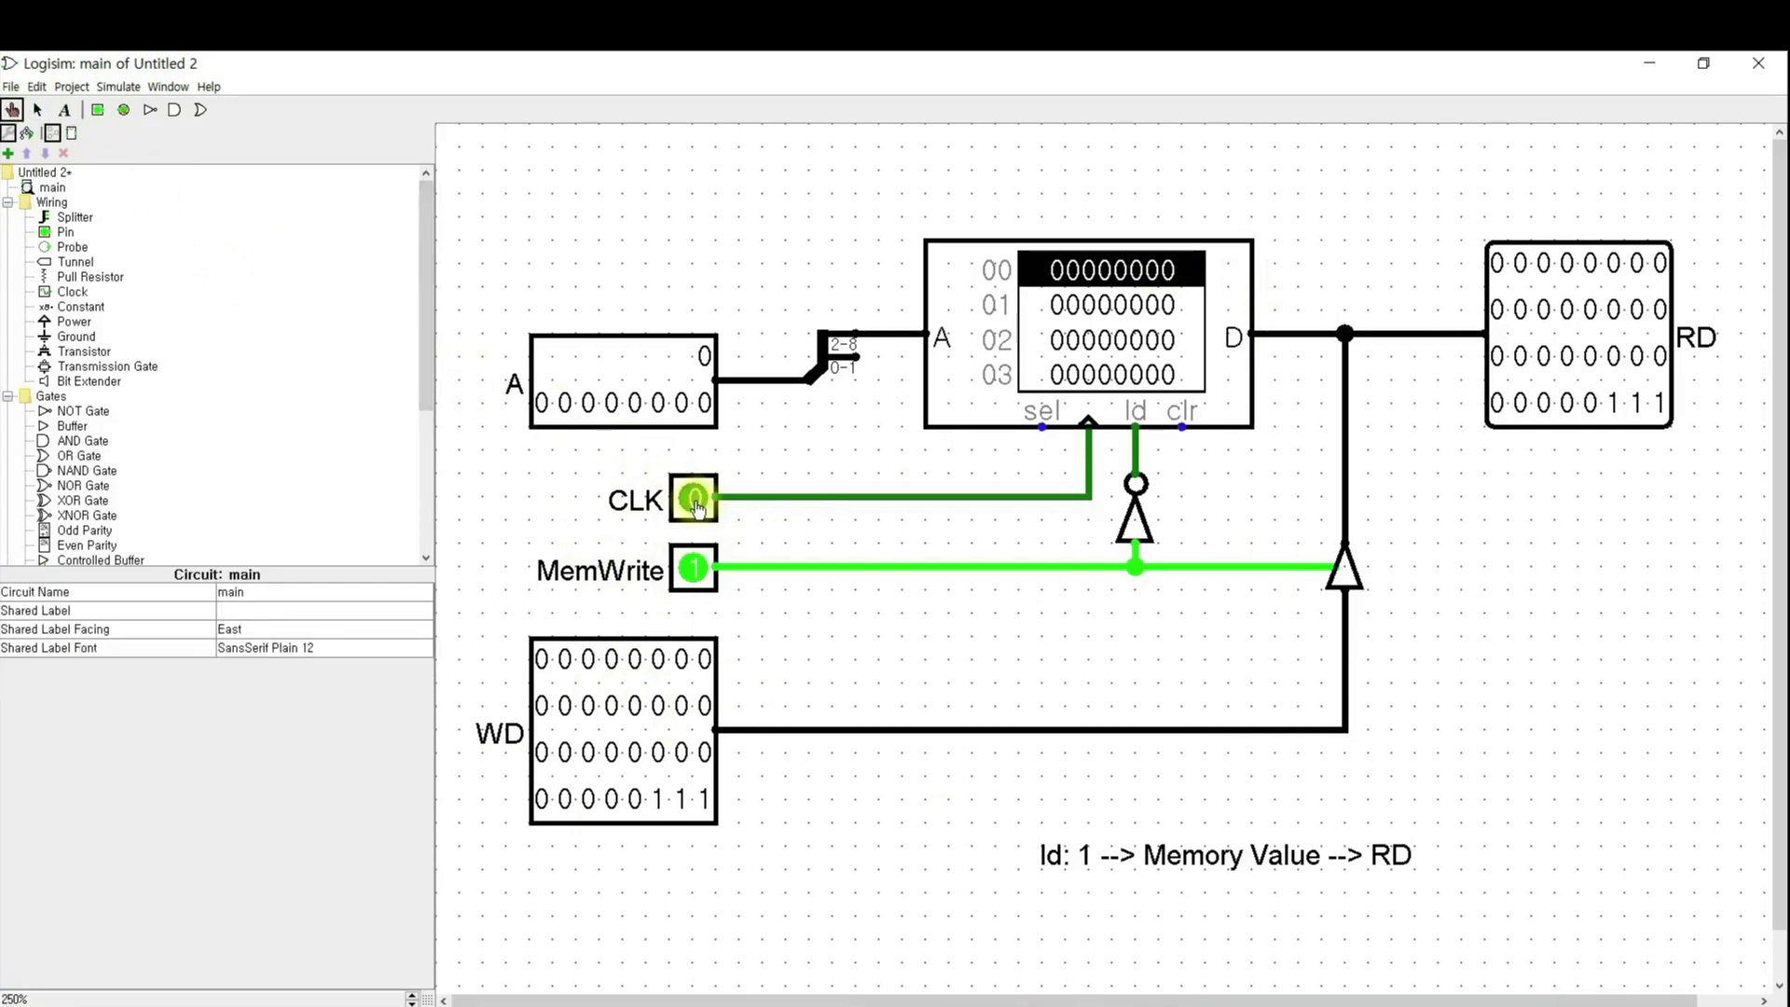
{"action": "left_click", "coordinate": [695, 502]}
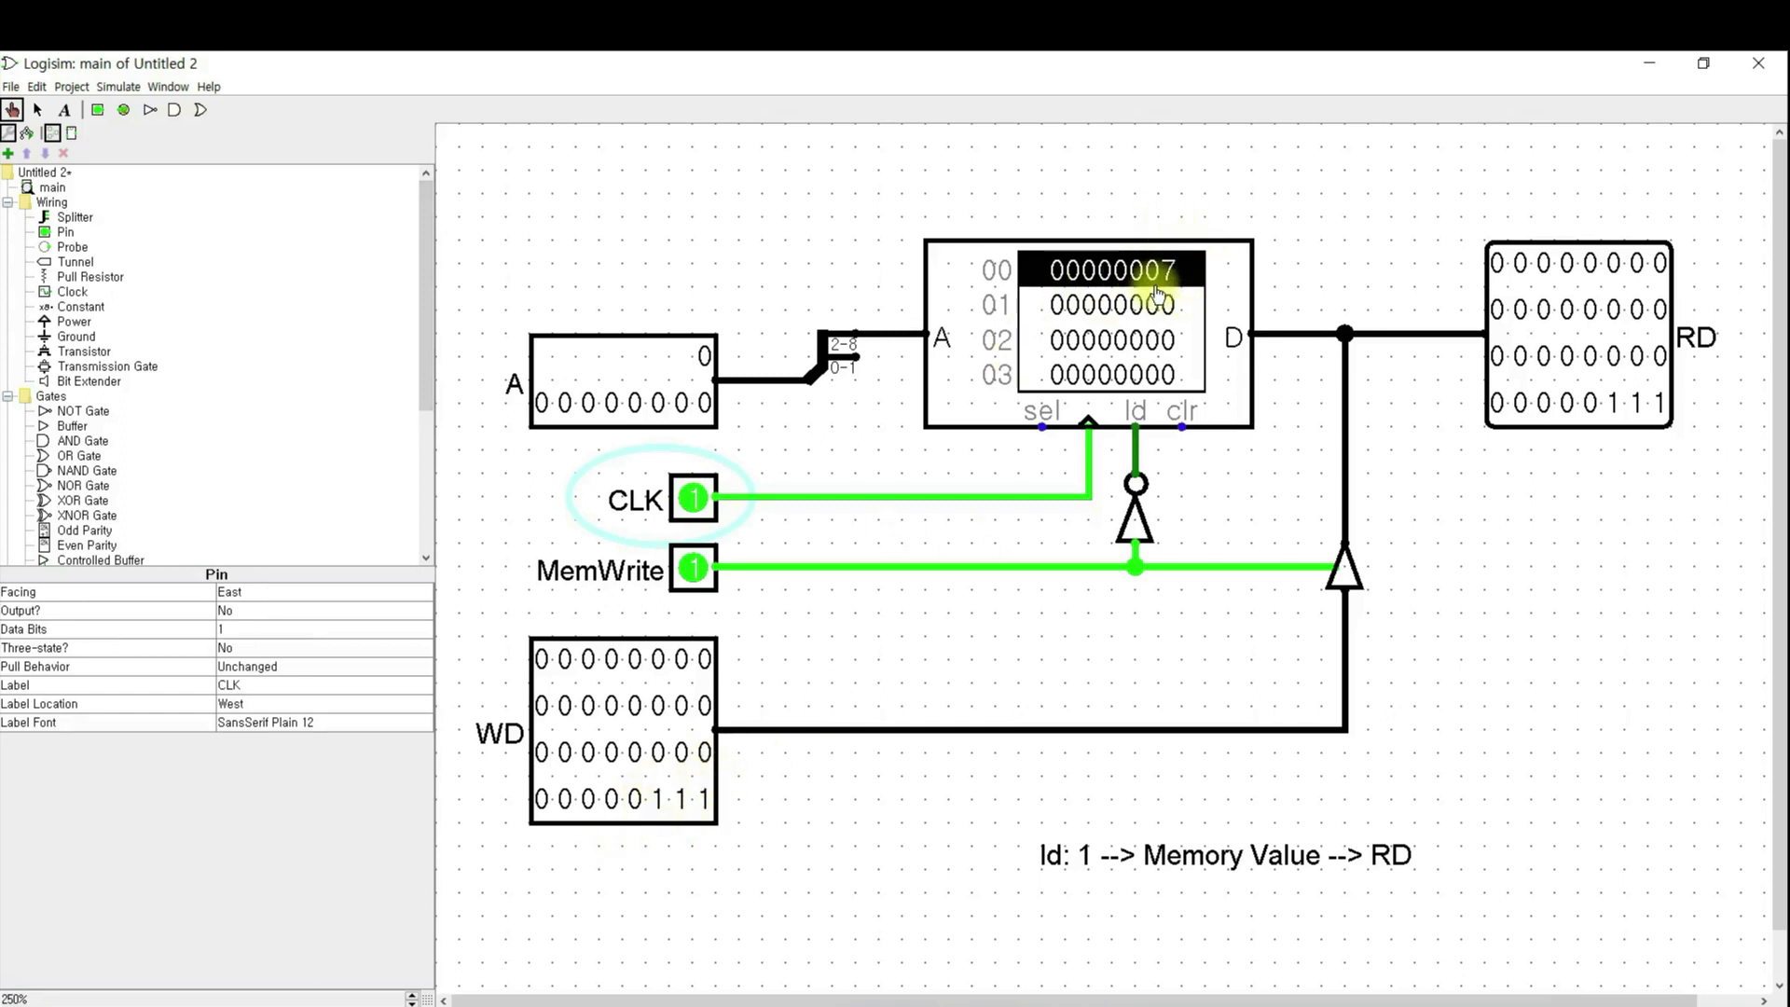
{"action": "left_click", "coordinate": [694, 499]}
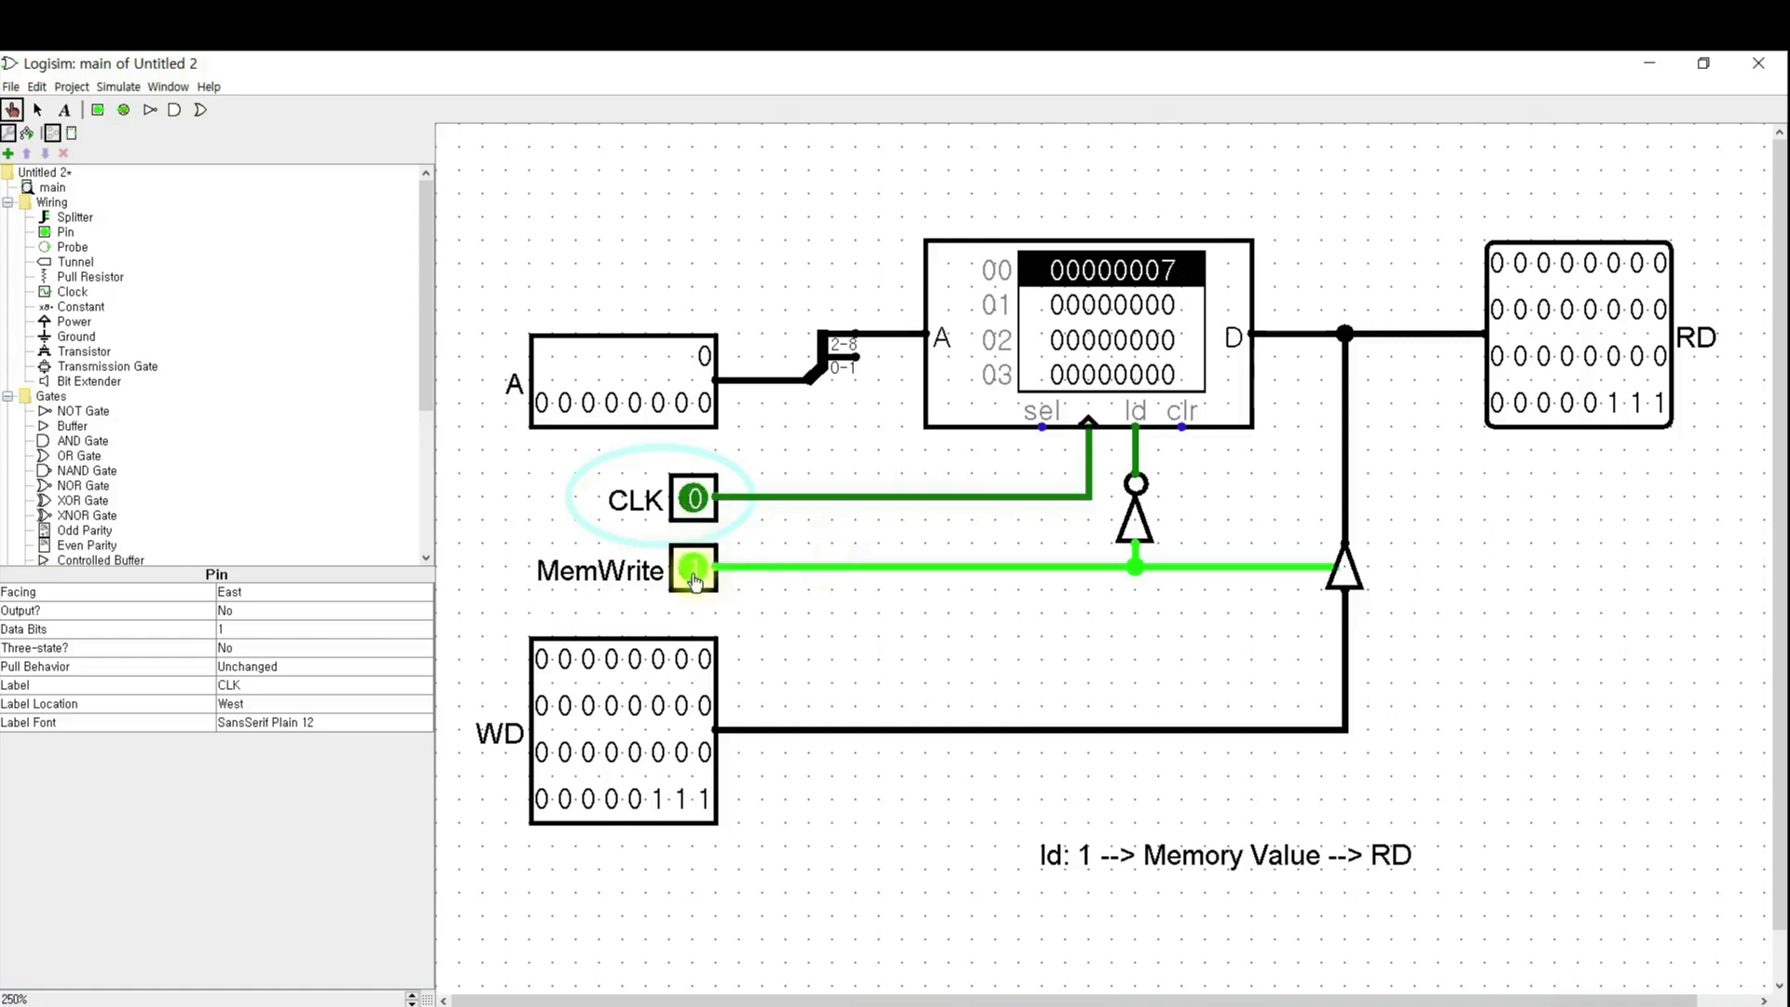
{"action": "left_click", "coordinate": [697, 574]}
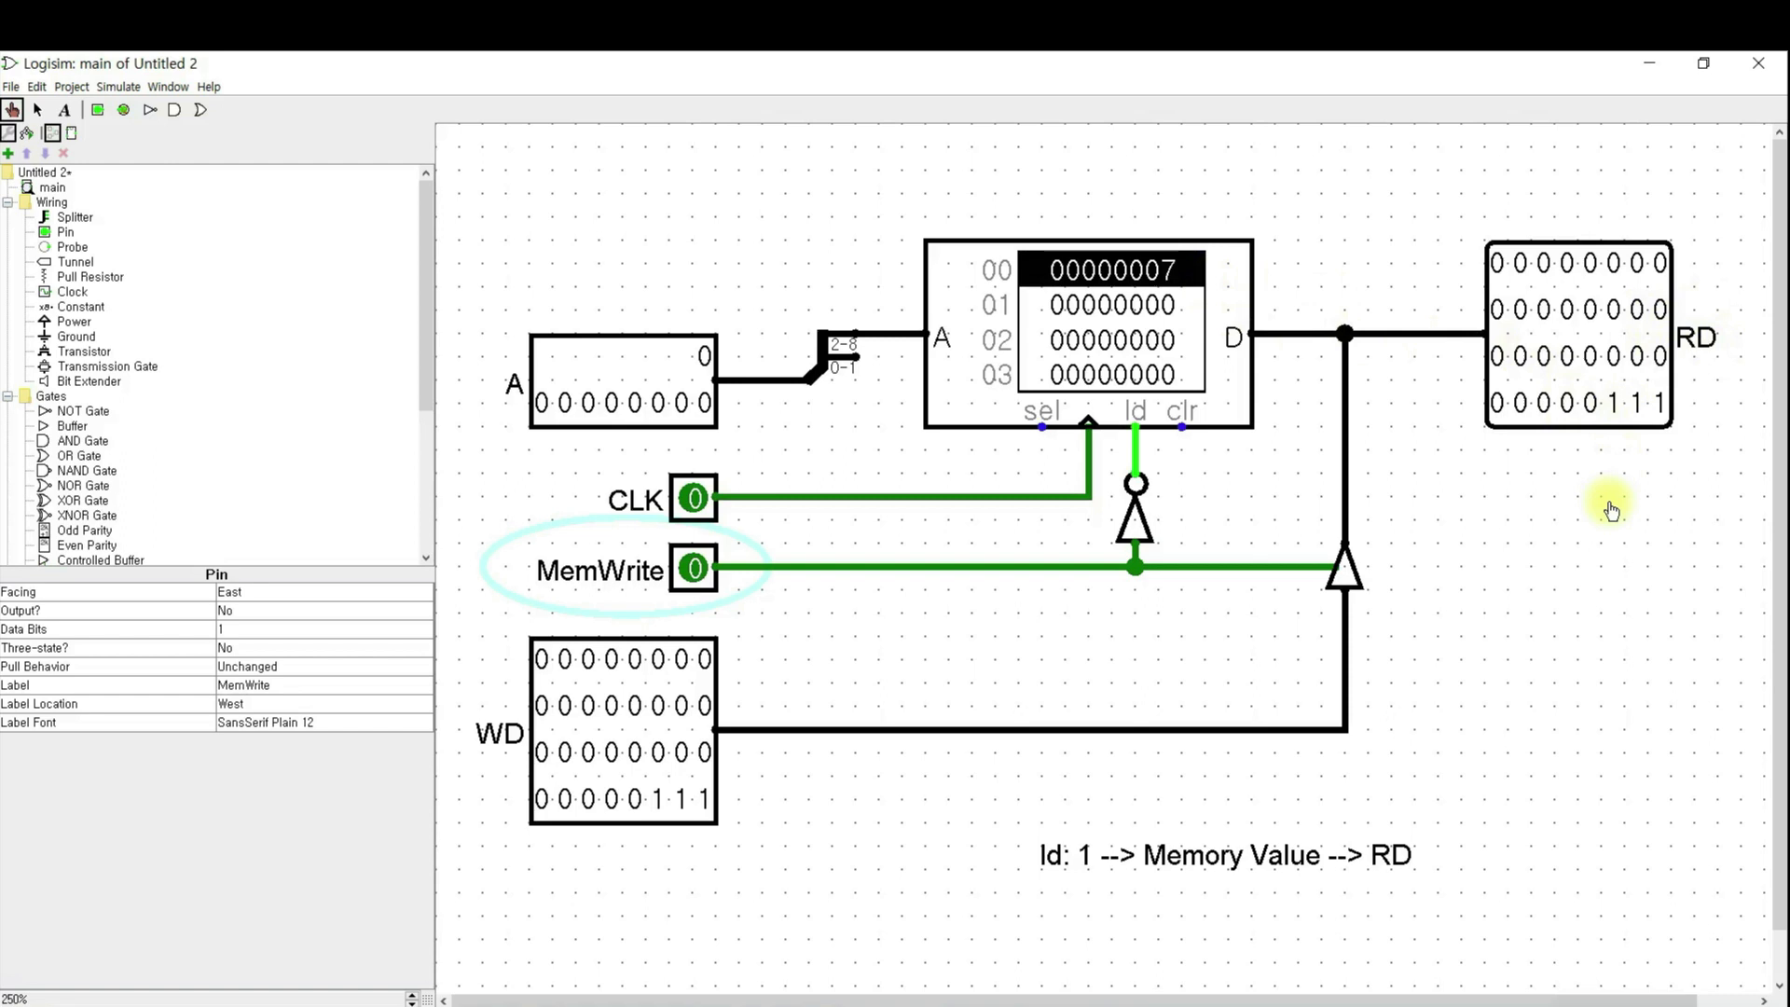
- Set WD's lowest byte to 00011111, and write it to RAM address 00 by setting MemWrite and CLK to 1
{"action": "left_click", "coordinate": [701, 809]}
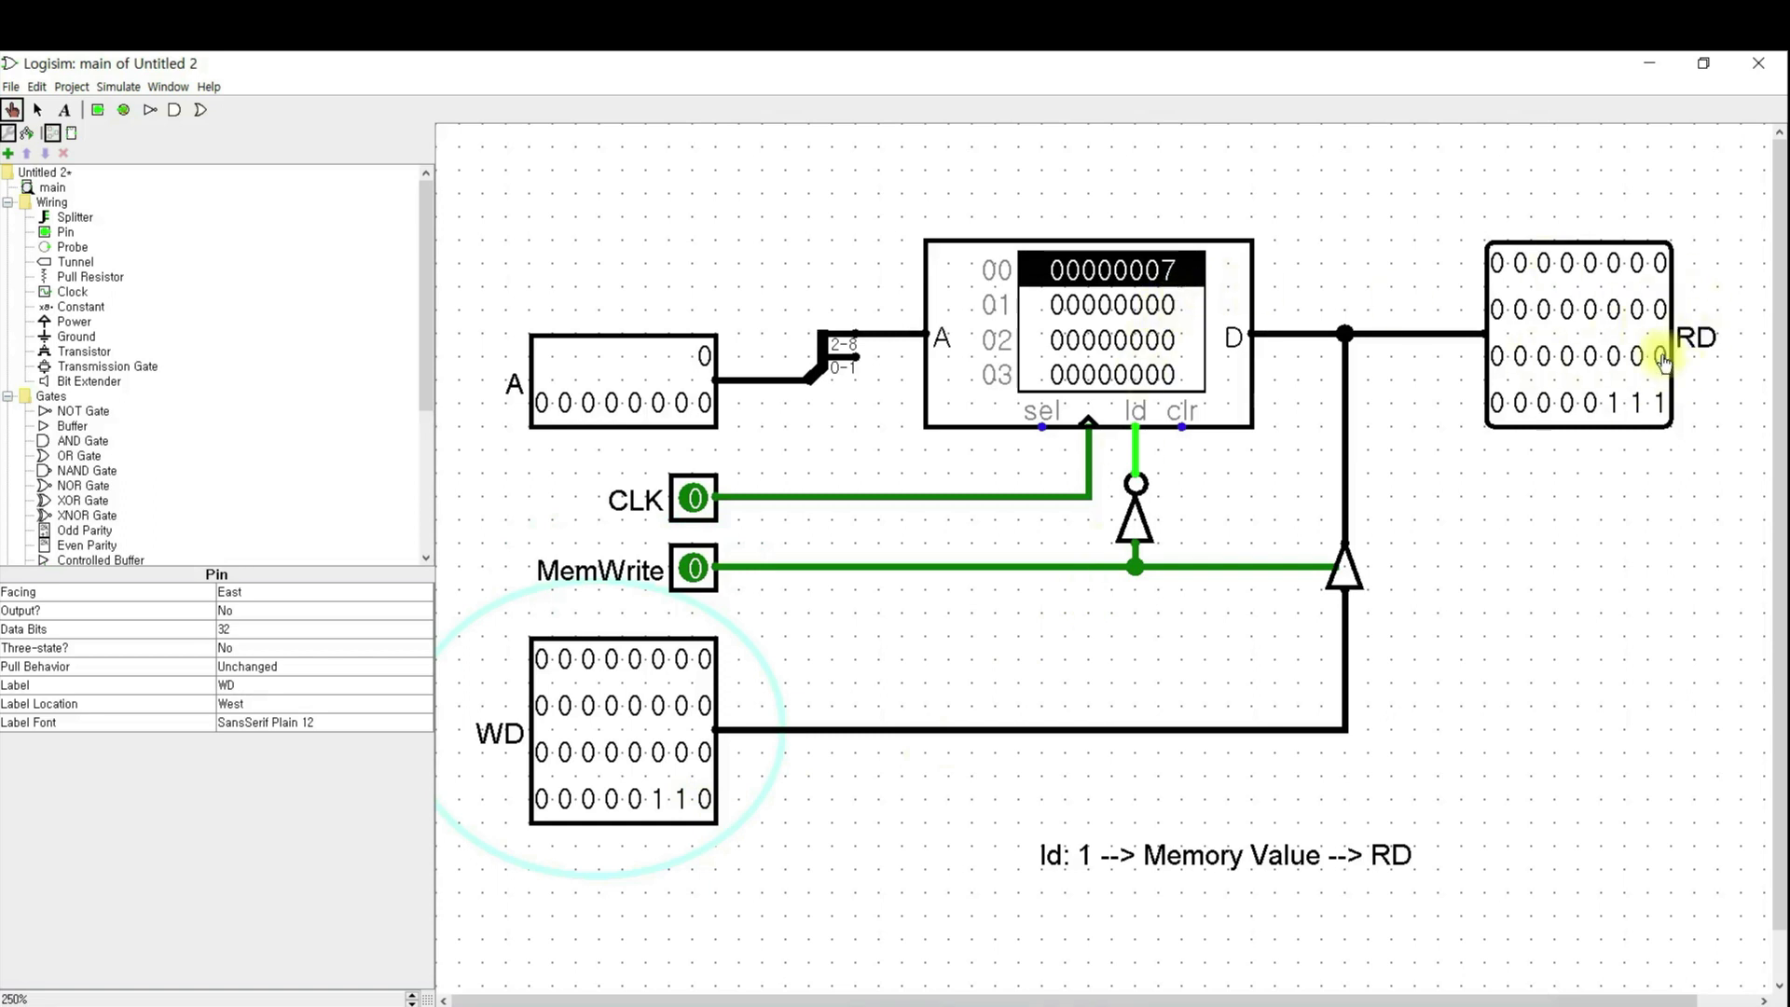
{"action": "left_click", "coordinate": [633, 802]}
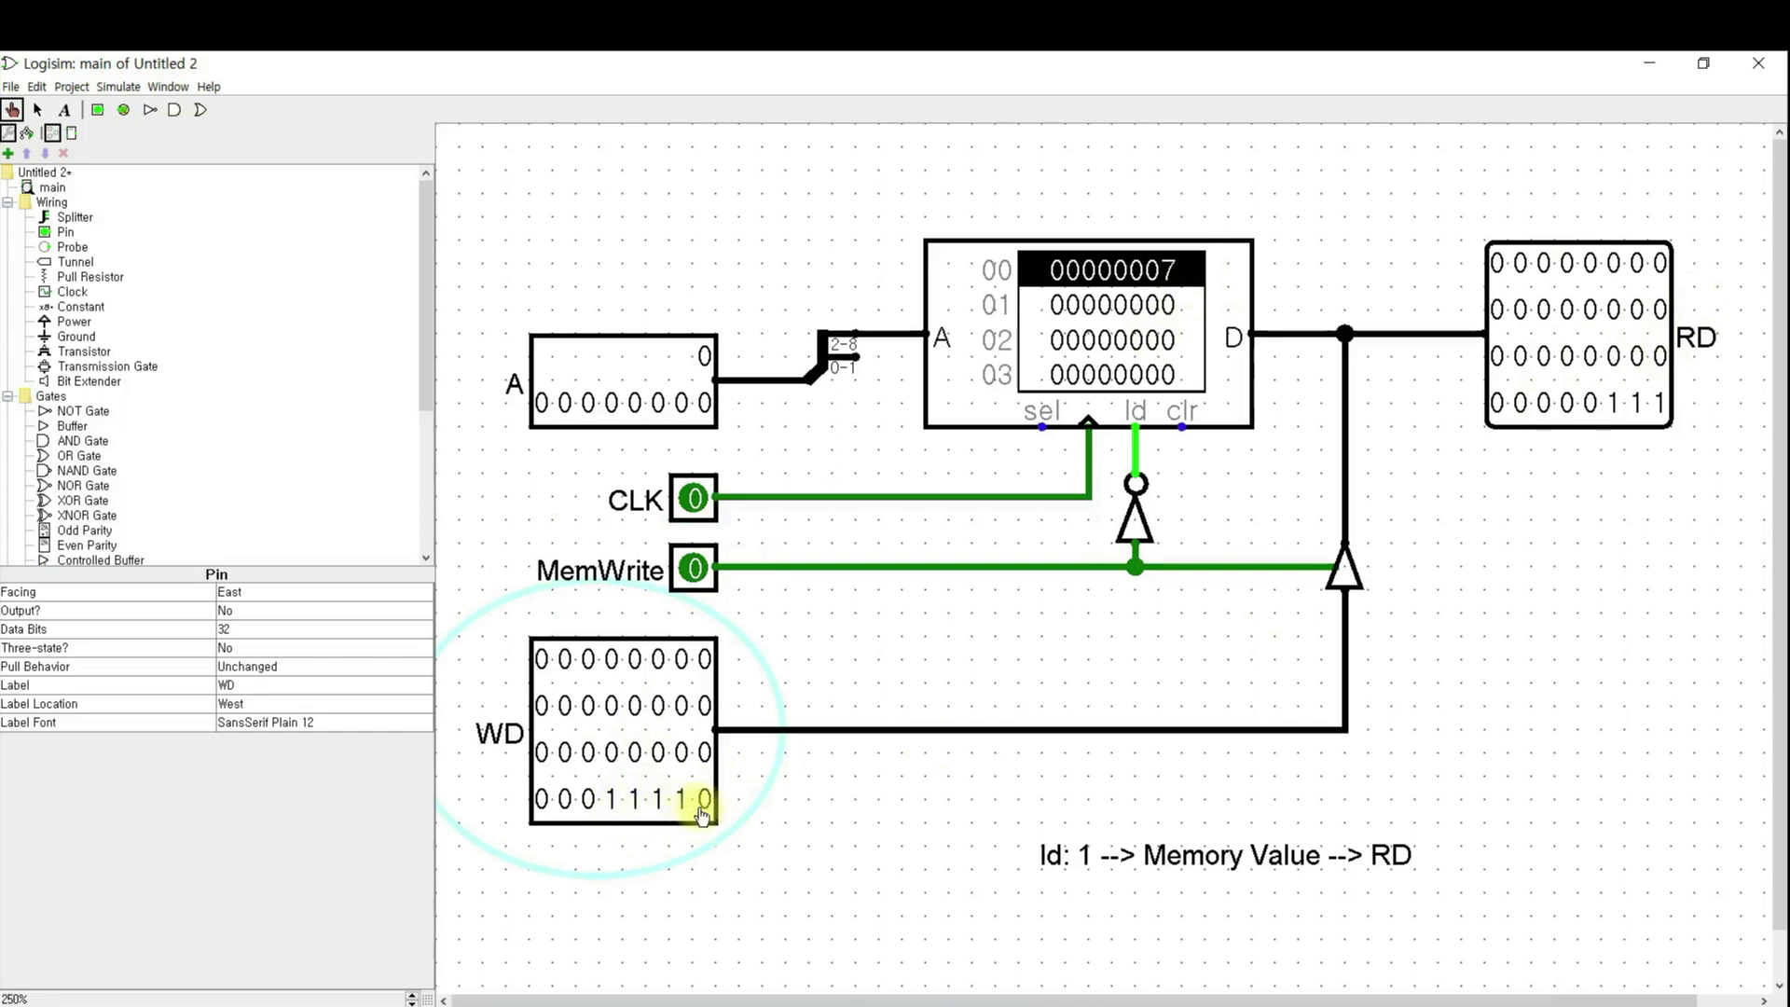
{"action": "left_click", "coordinate": [692, 570]}
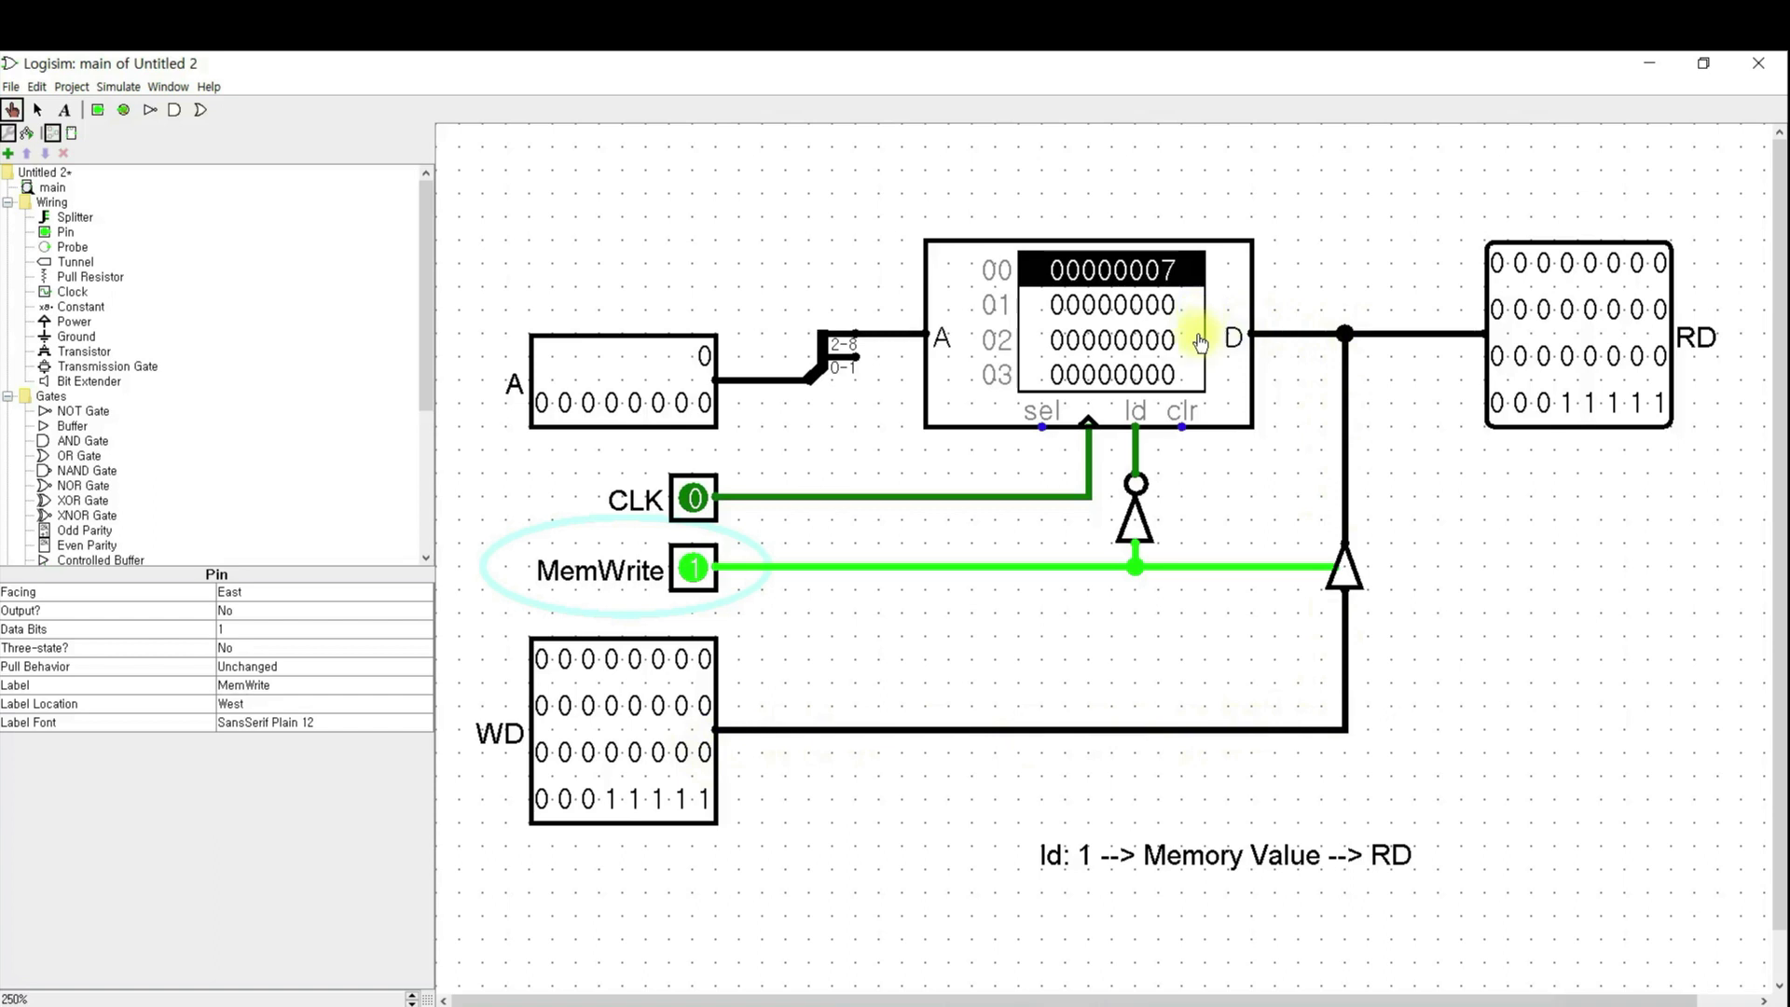
{"action": "left_click", "coordinate": [694, 502]}
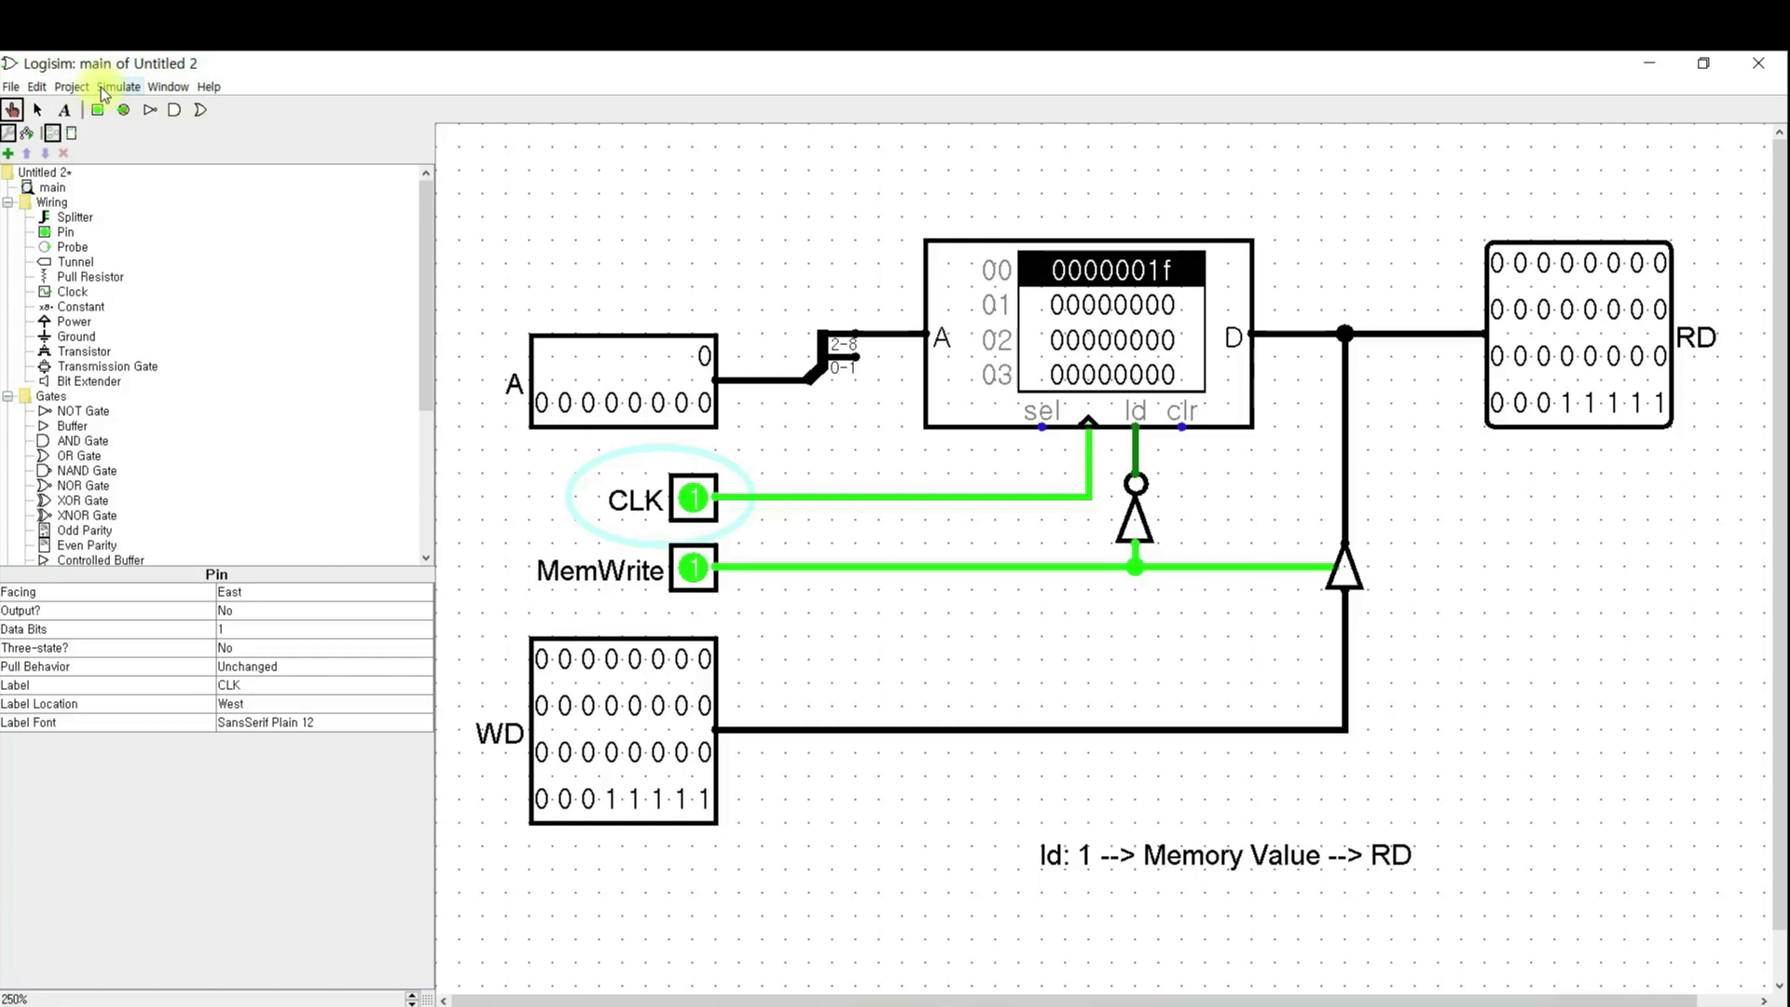
- In the circuit's appearance, enlarge the body rectangle toward the southeast and move the output port with its anchor onto the east edge
{"action": "left_click", "coordinate": [72, 88]}
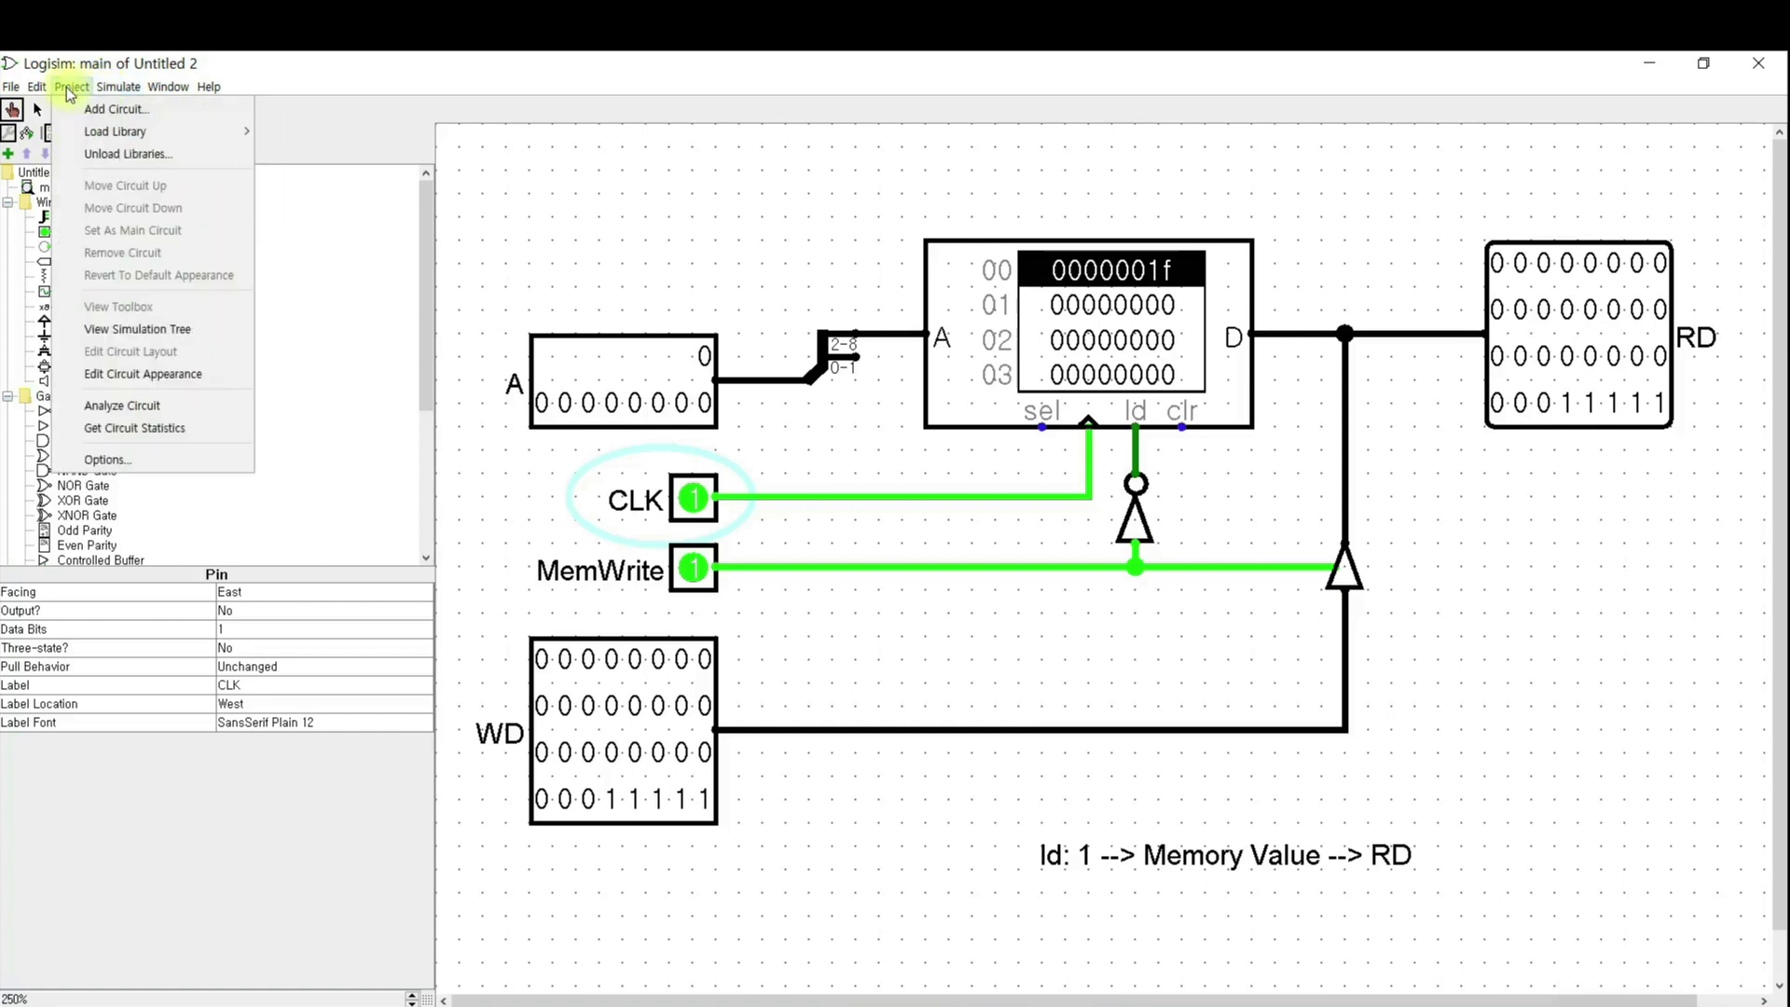
{"action": "left_click", "coordinate": [153, 370]}
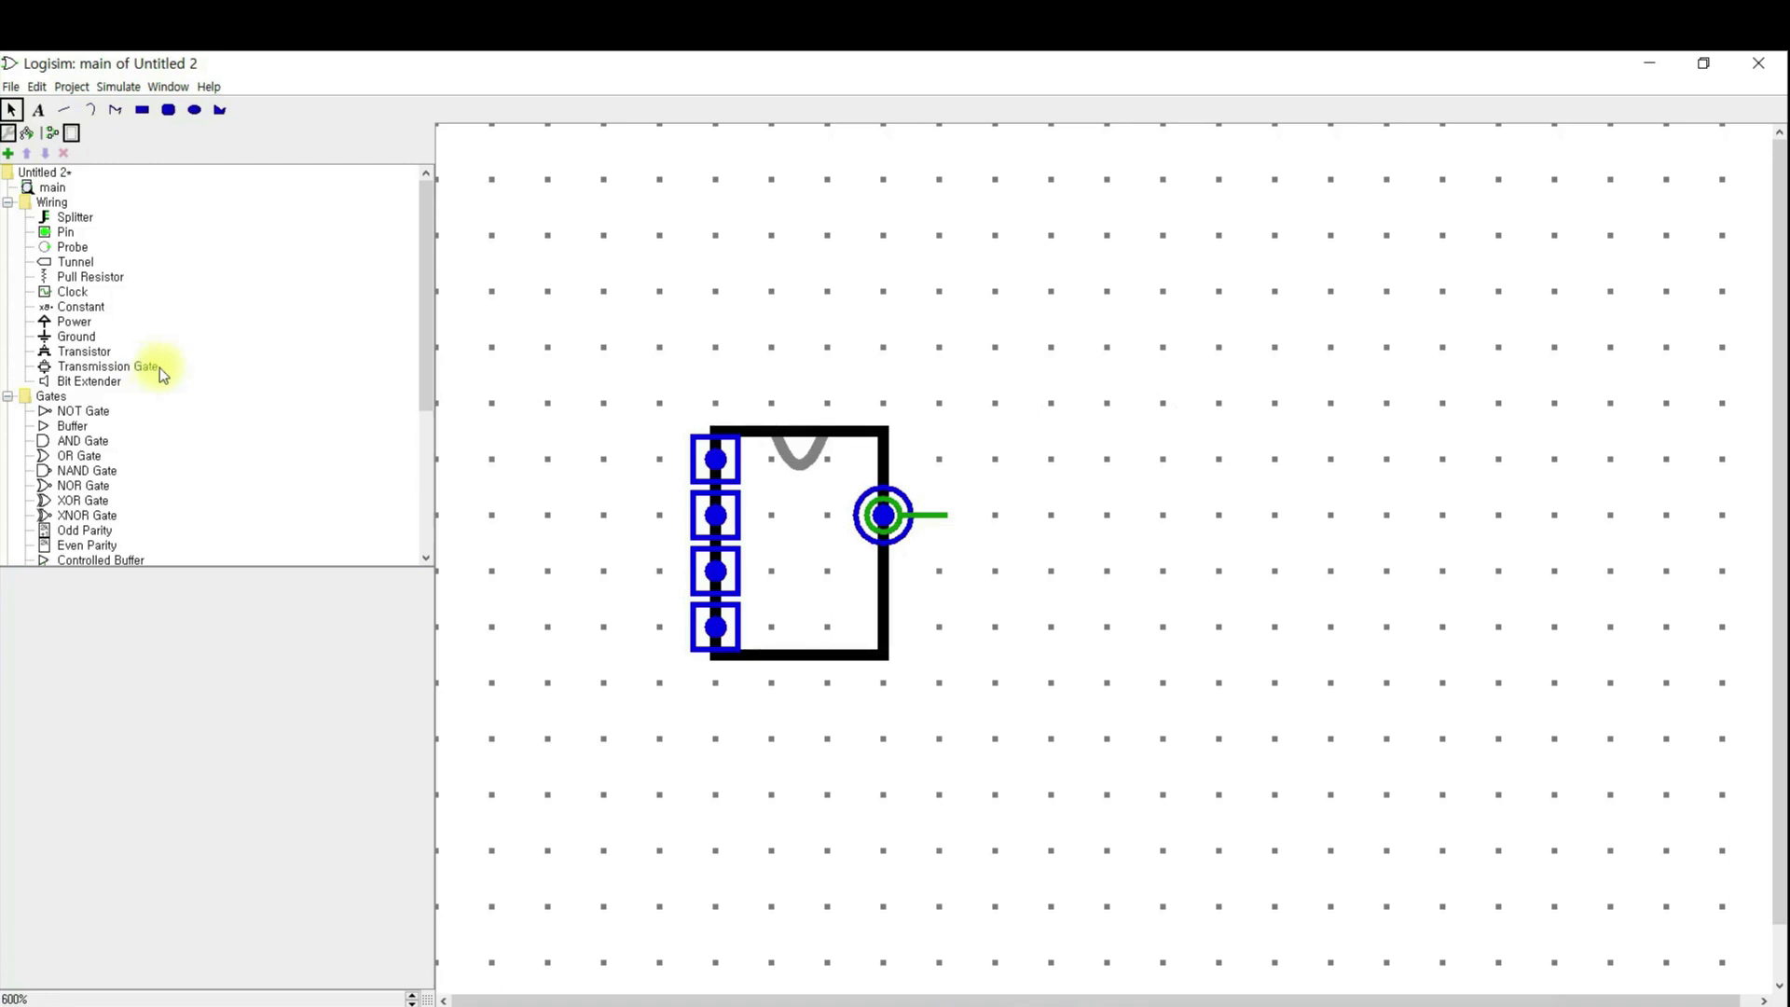
{"action": "left_click", "coordinate": [793, 511]}
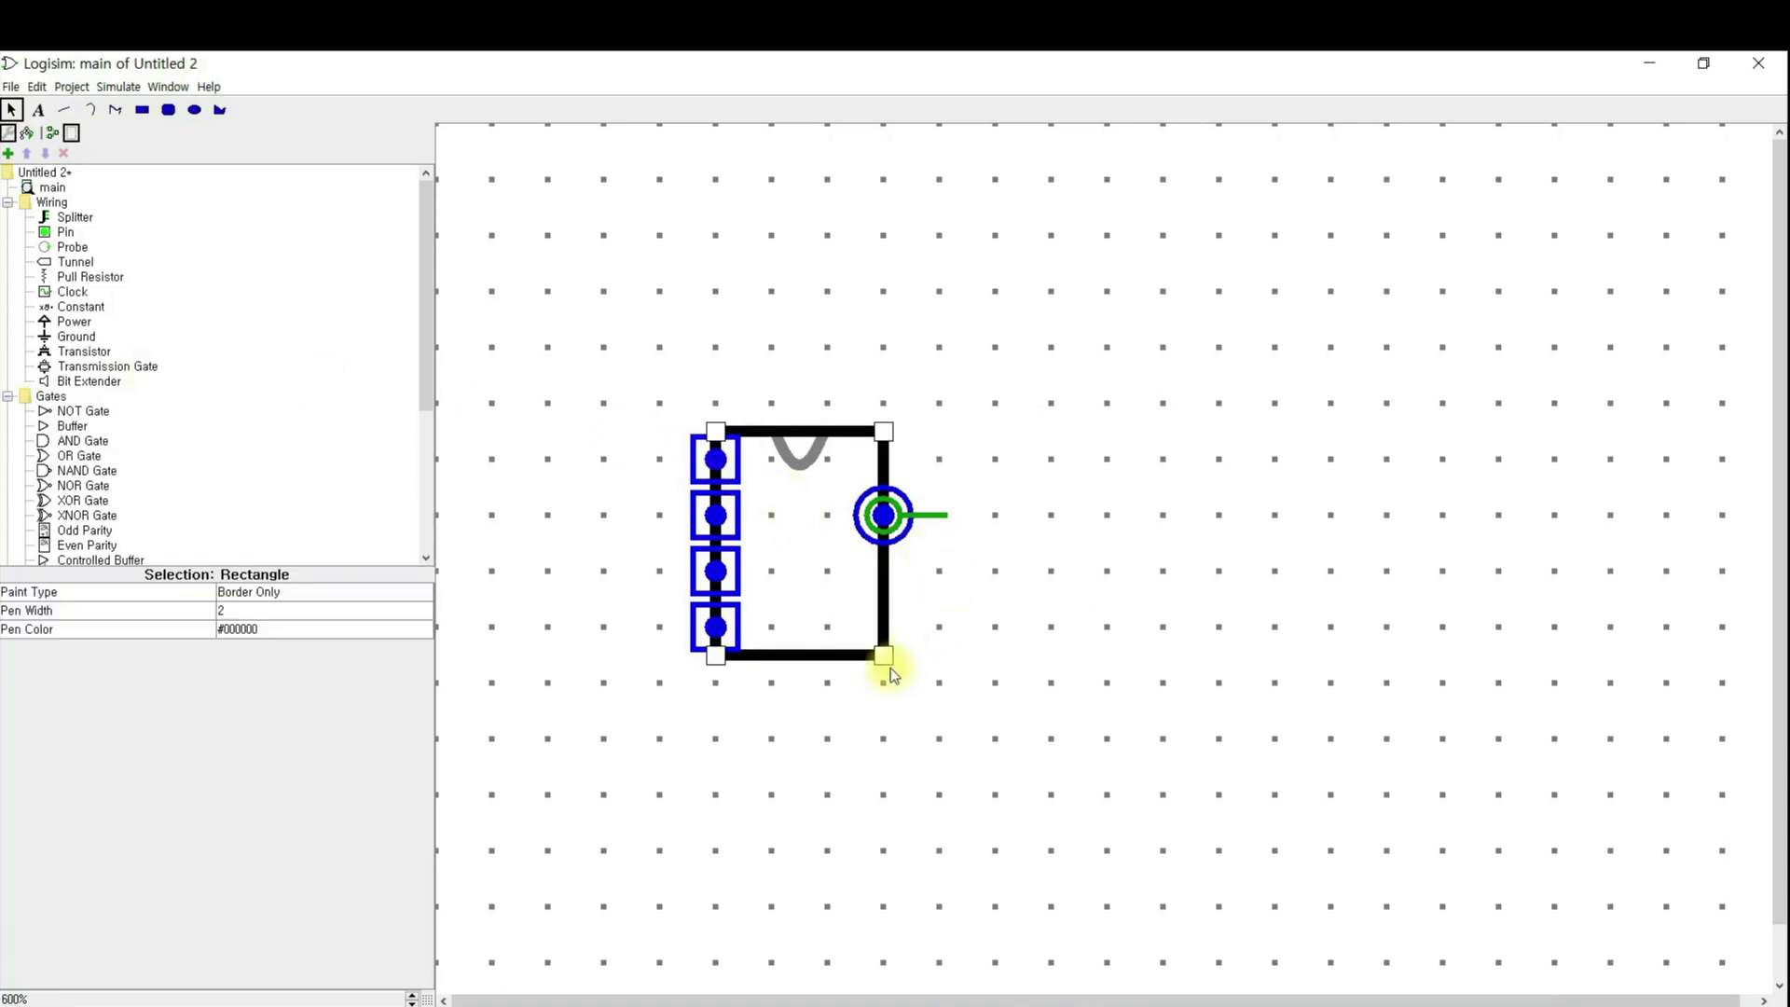
{"action": "left_click_drag", "start_coordinate": [887, 659], "coordinate": [1227, 848]}
{"action": "left_click_drag", "start_coordinate": [828, 385], "coordinate": [991, 629]}
{"action": "left_click_drag", "start_coordinate": [895, 536], "coordinate": [1224, 597]}
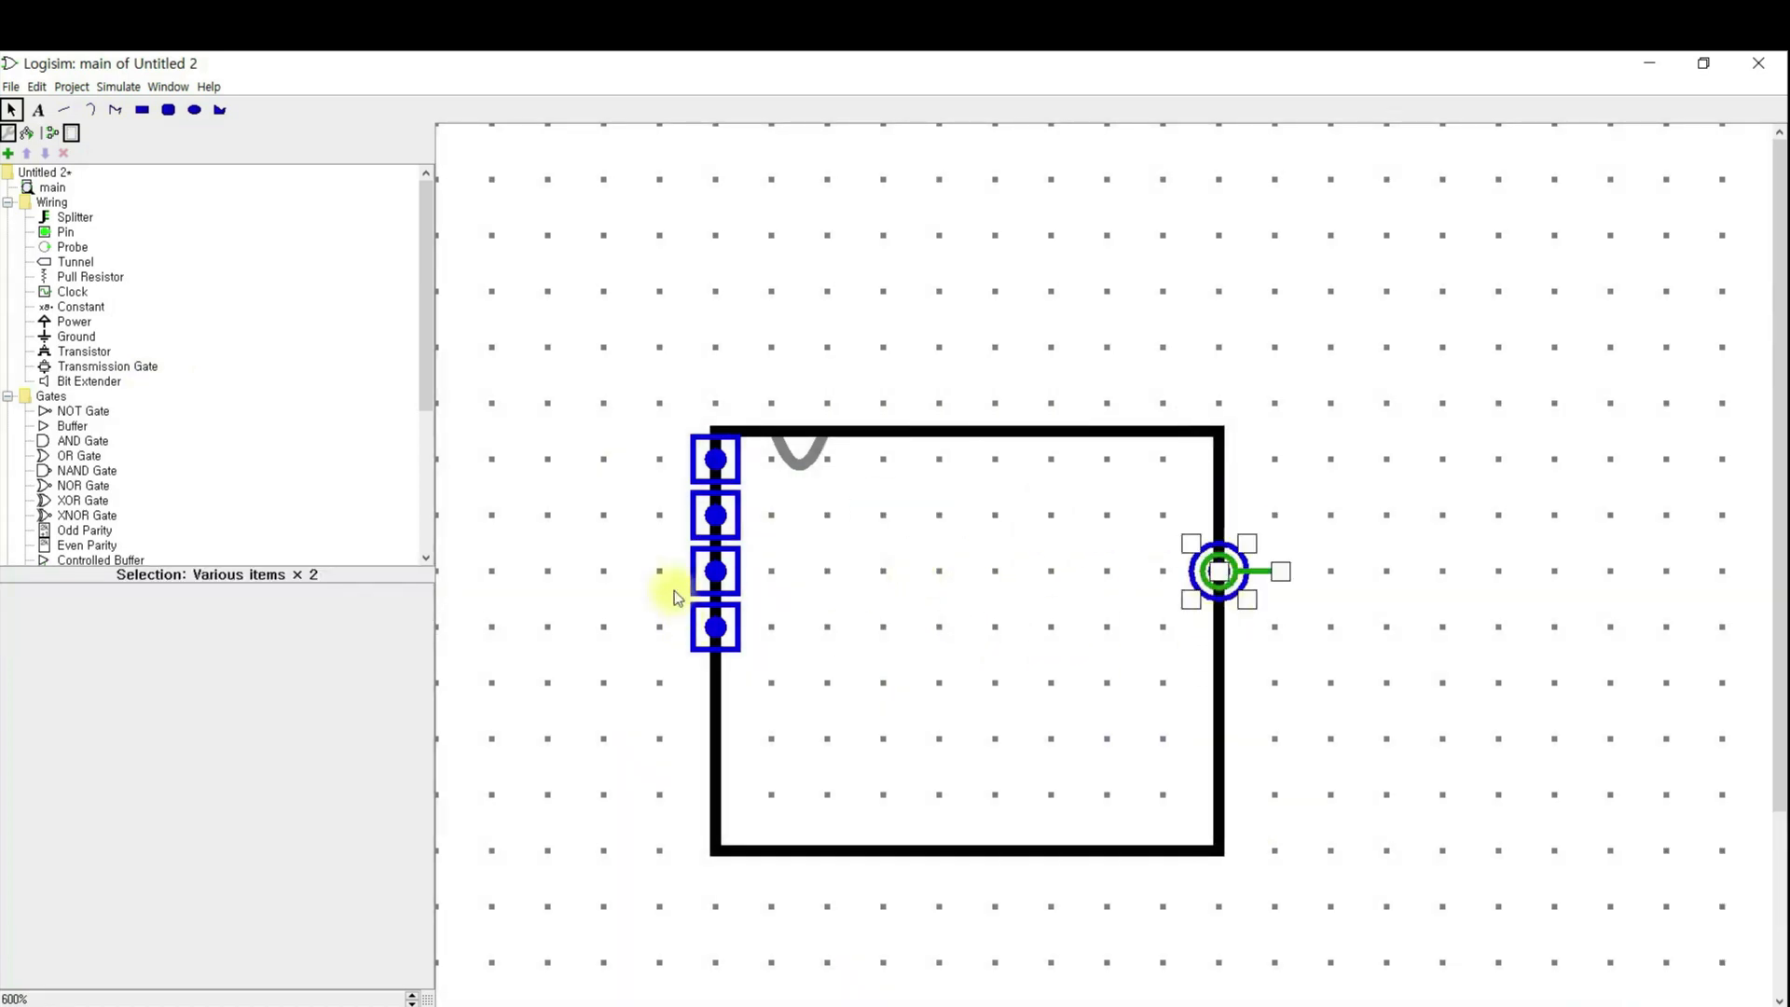
- Raise the rectangle's upper edge by half a grid space and move the CLK port onto that edge
{"action": "left_click", "coordinate": [701, 456]}
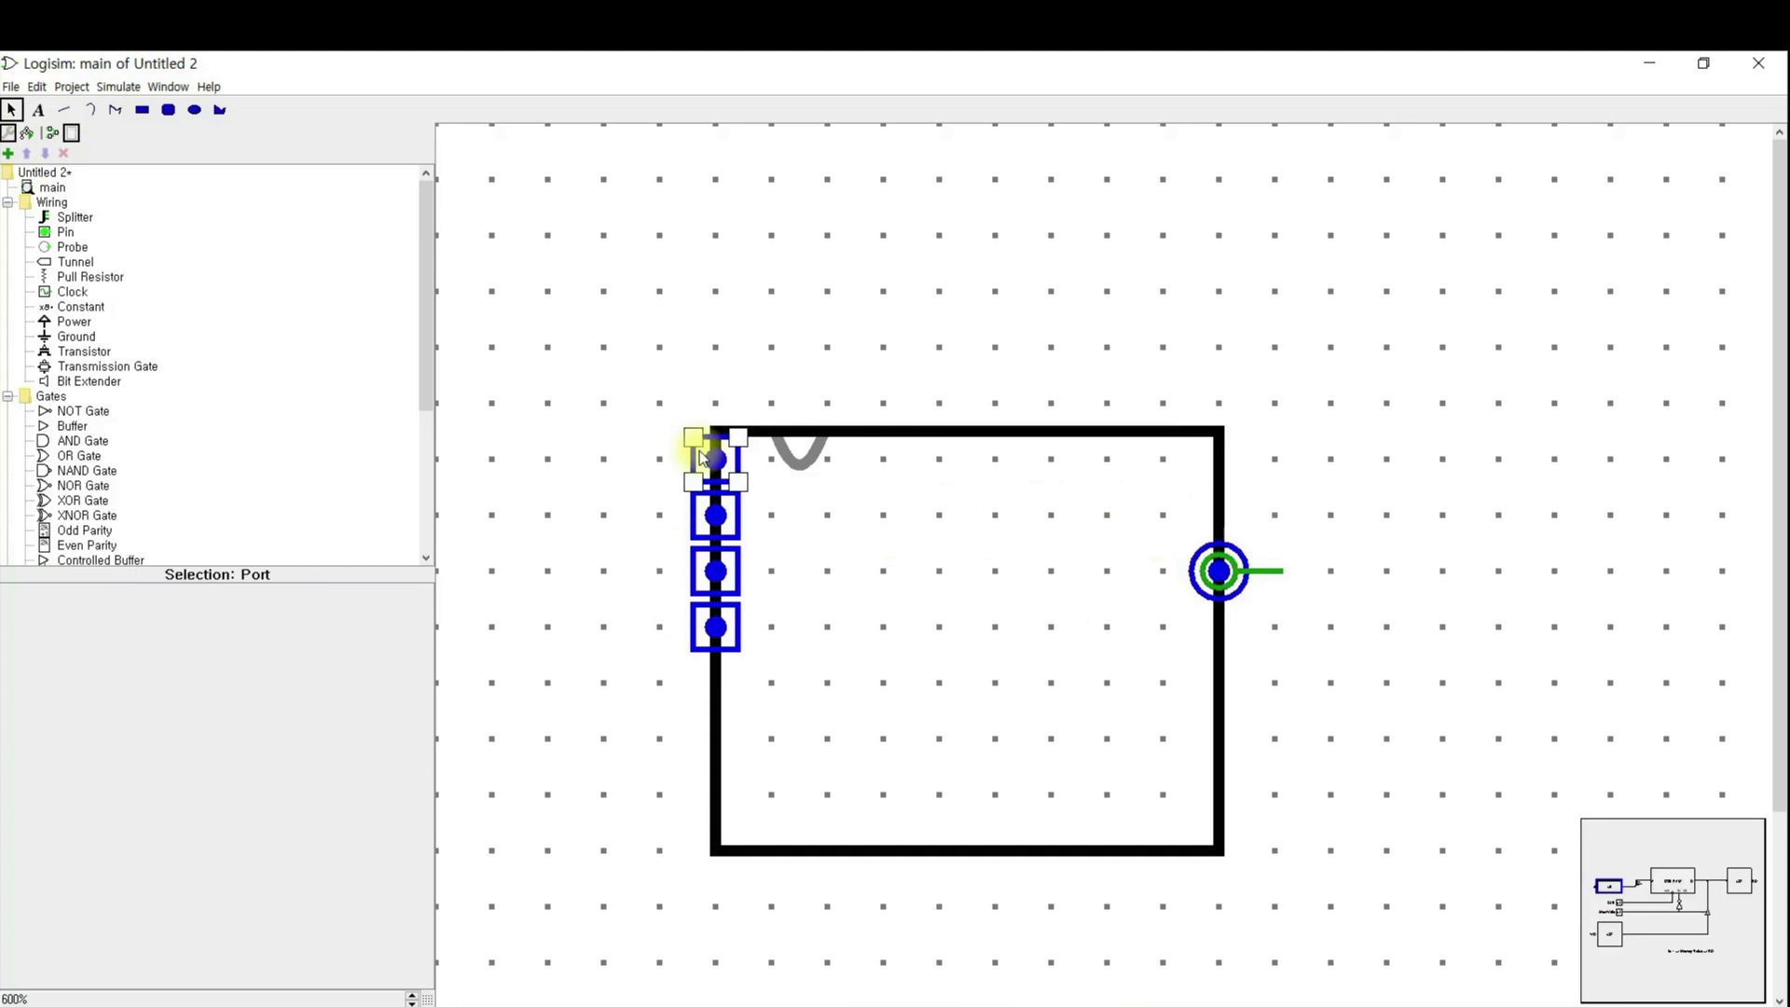
{"action": "left_click_drag", "start_coordinate": [701, 457], "coordinate": [877, 401]}
{"action": "left_click", "coordinate": [985, 429]}
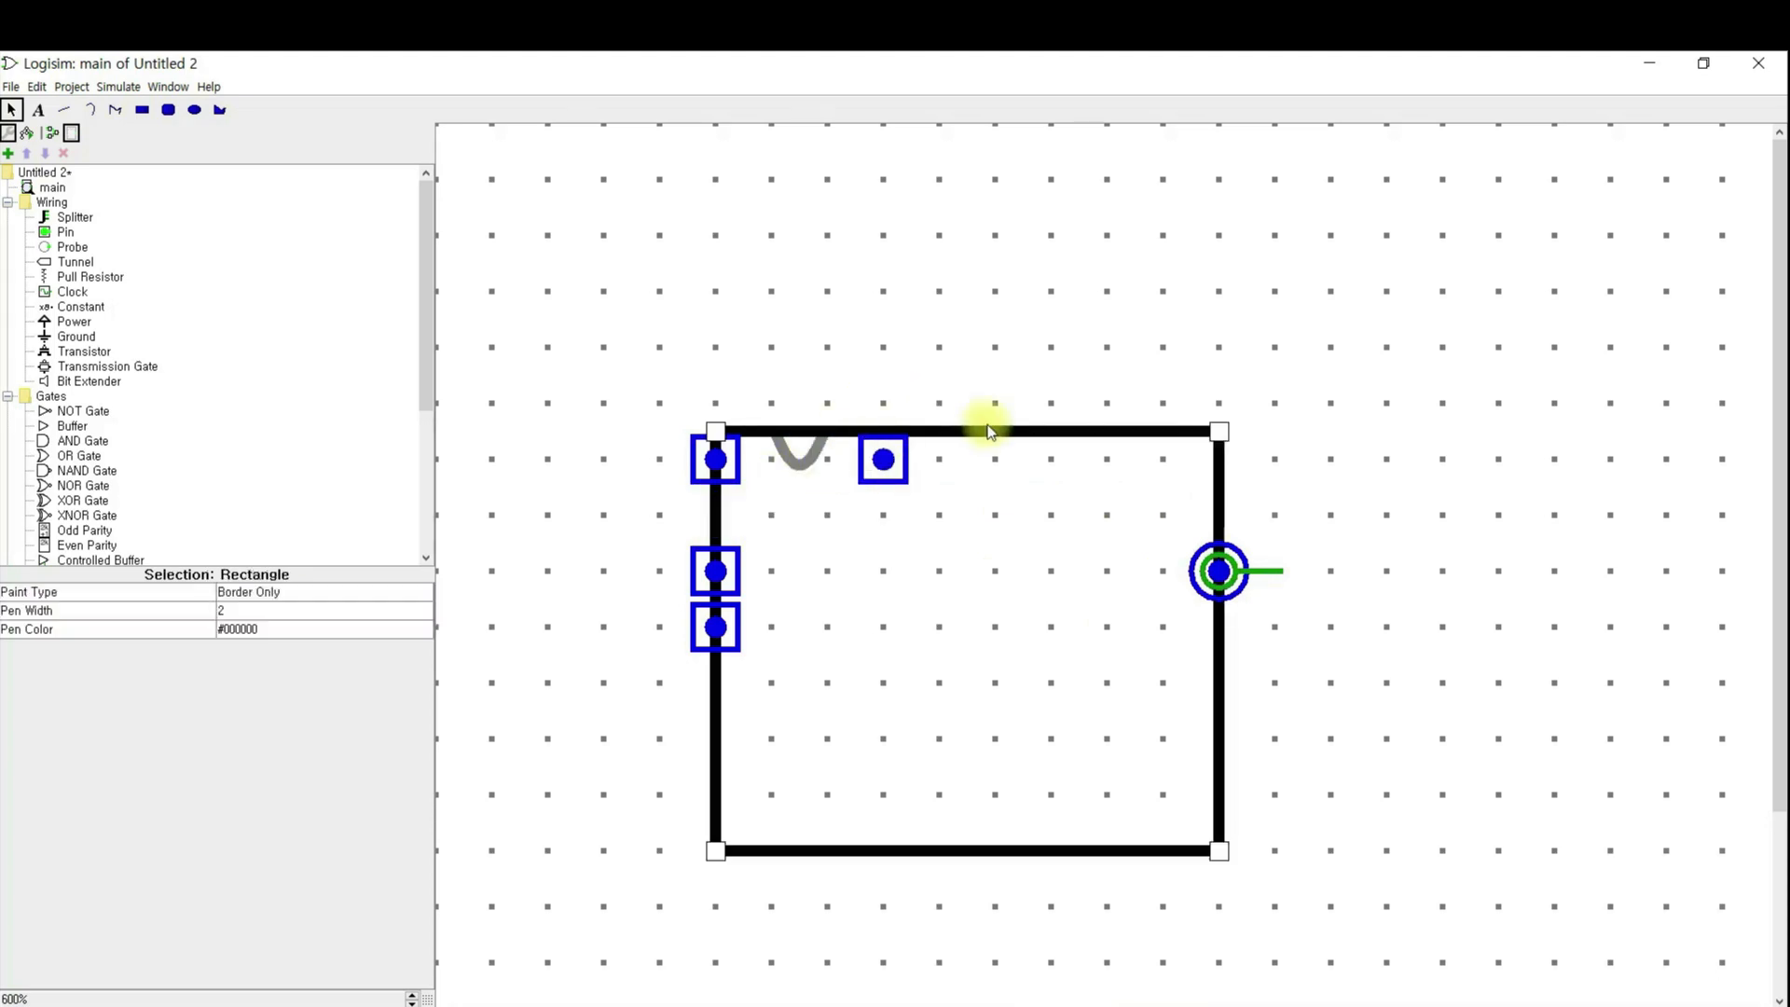
{"action": "left_click_drag", "start_coordinate": [1220, 432], "coordinate": [1219, 403]}
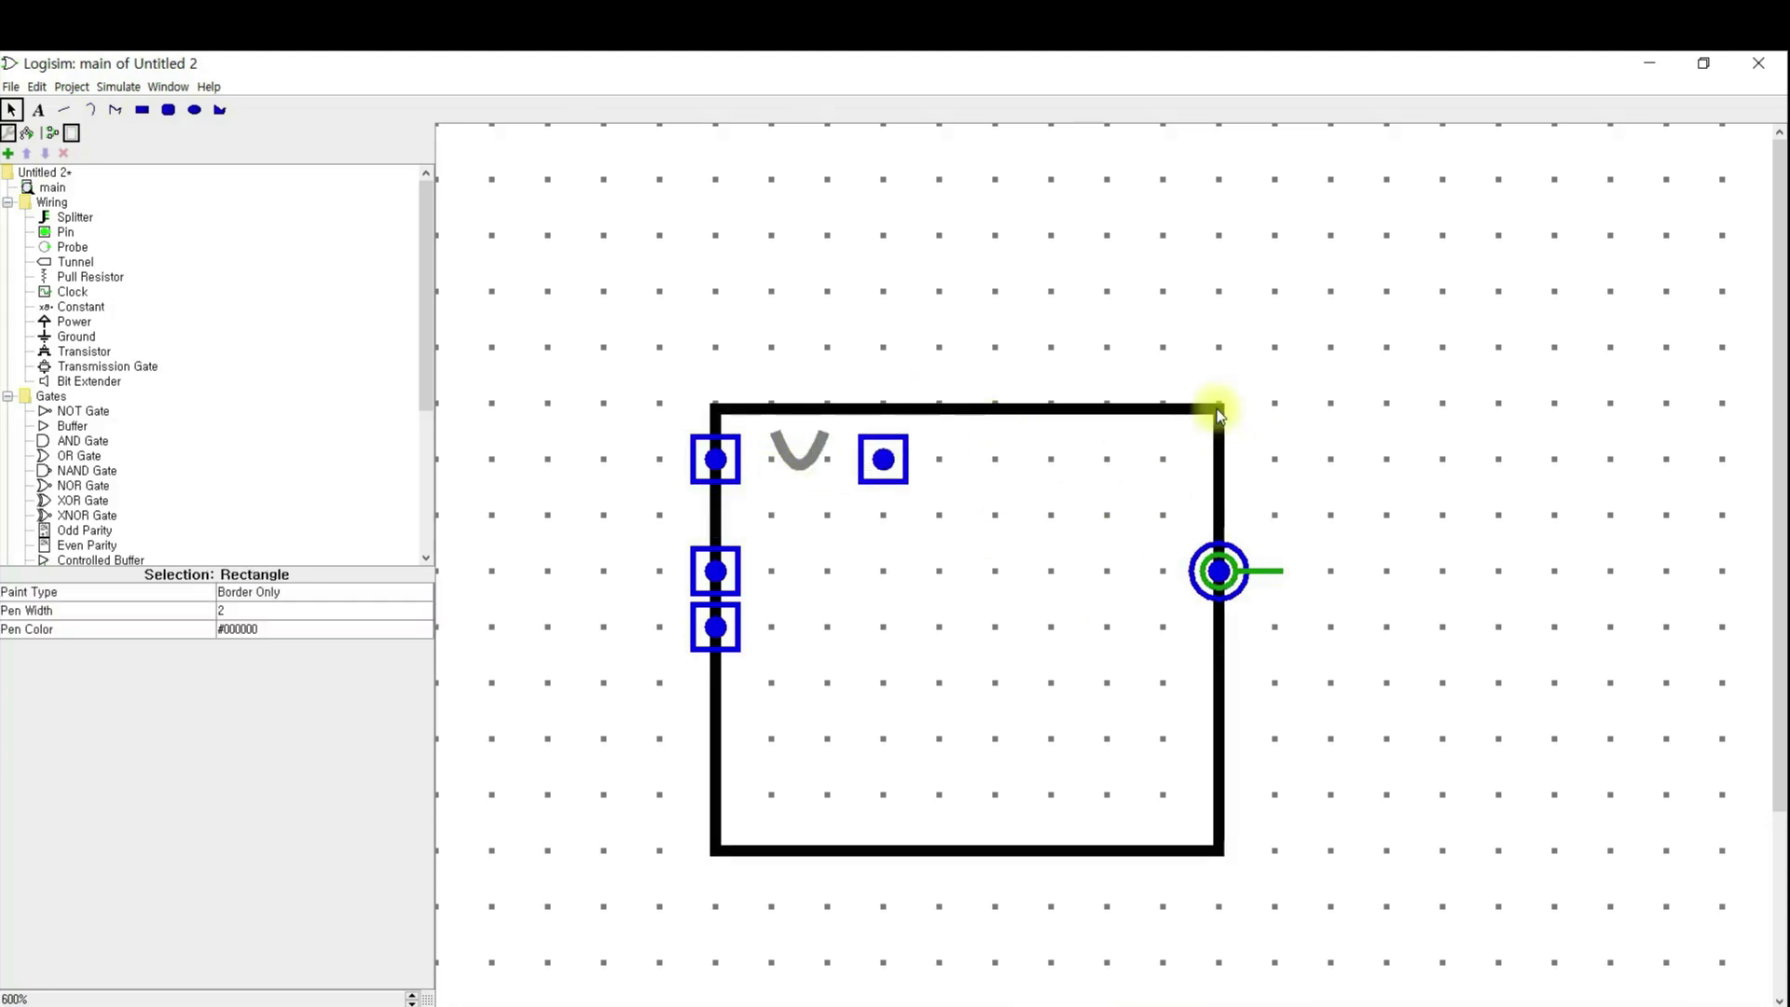
{"action": "left_click", "coordinate": [883, 463]}
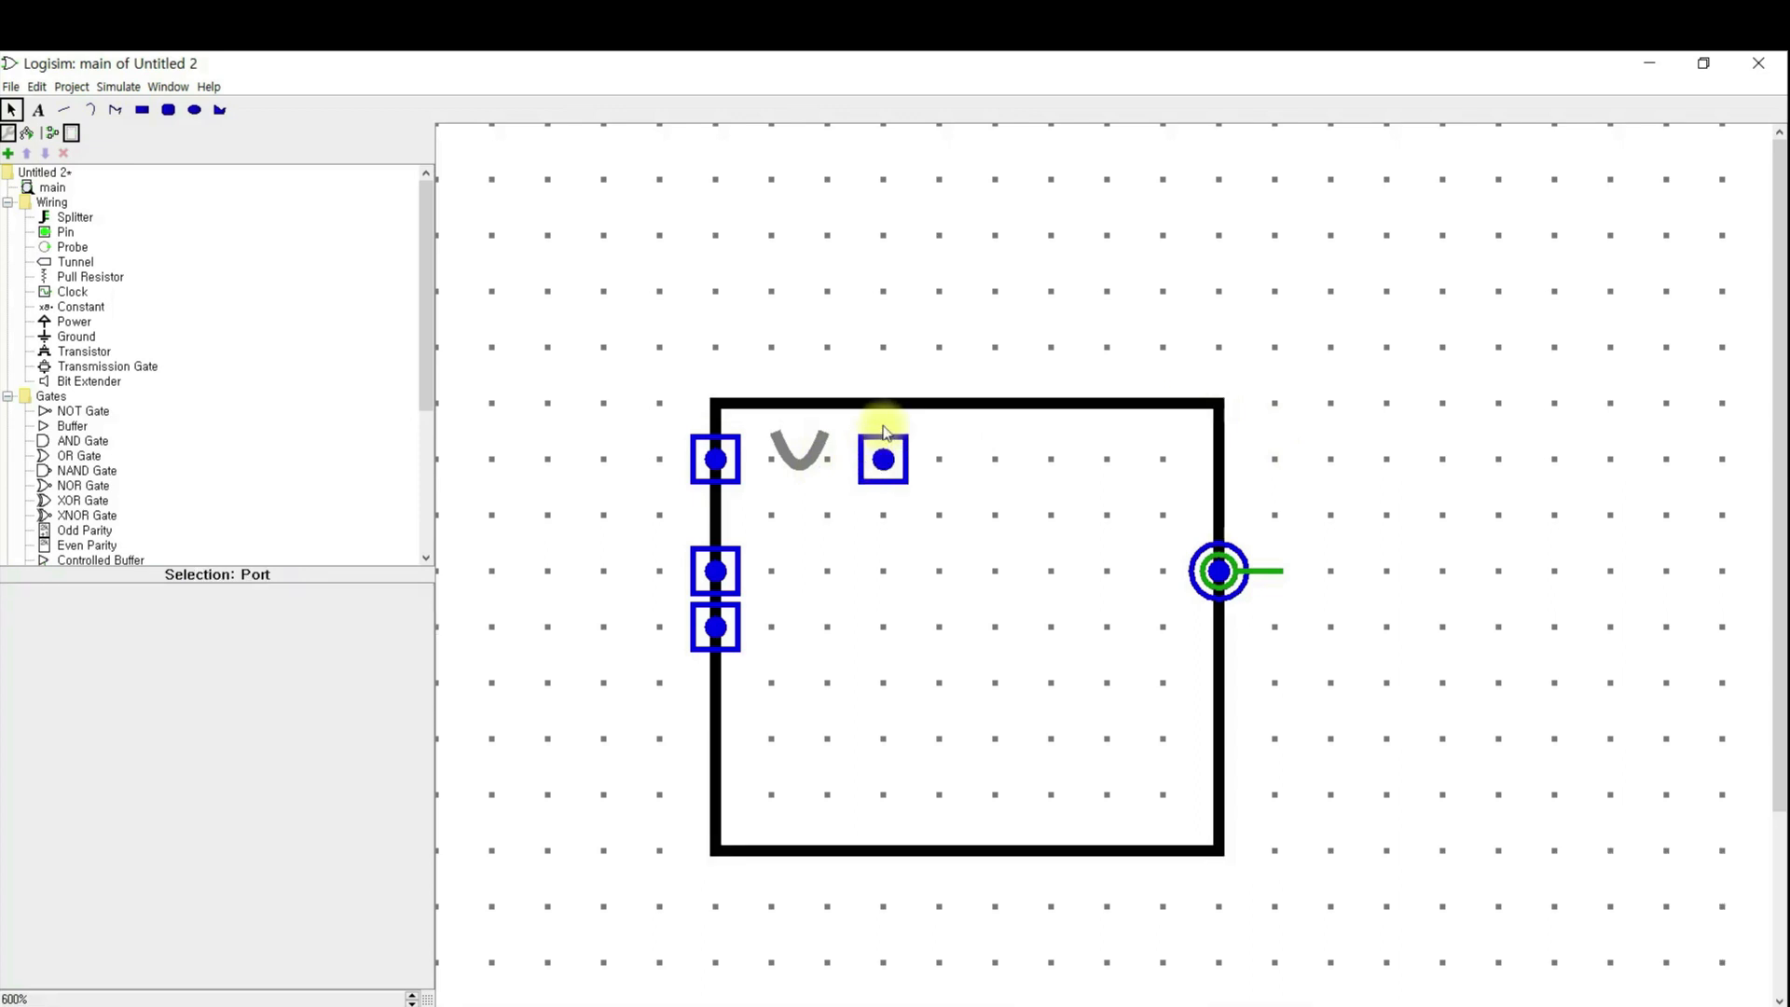
{"action": "left_click_drag", "start_coordinate": [883, 460], "coordinate": [886, 375]}
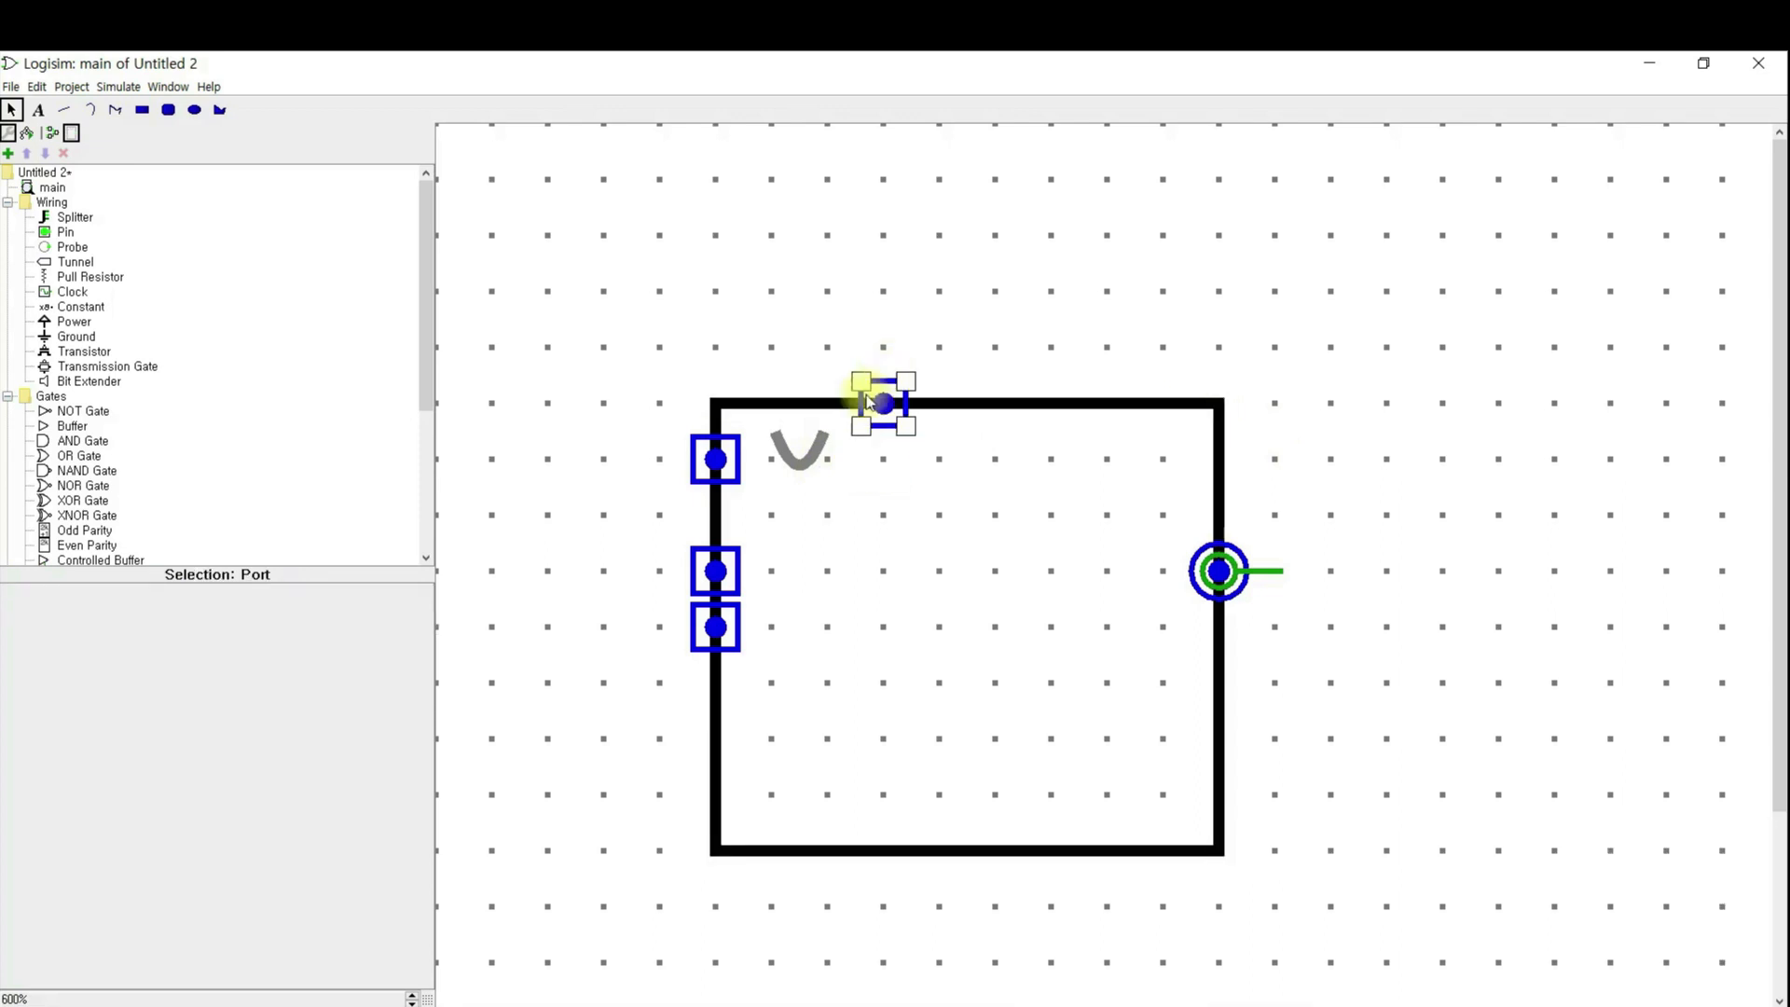
- Widen and deepen the grey notch curve so that it is centred beneath the CLK port on the upper edge
{"action": "left_click", "coordinate": [818, 461]}
{"action": "left_click_drag", "start_coordinate": [824, 436], "coordinate": [945, 408]}
{"action": "left_click_drag", "start_coordinate": [875, 469], "coordinate": [880, 506]}
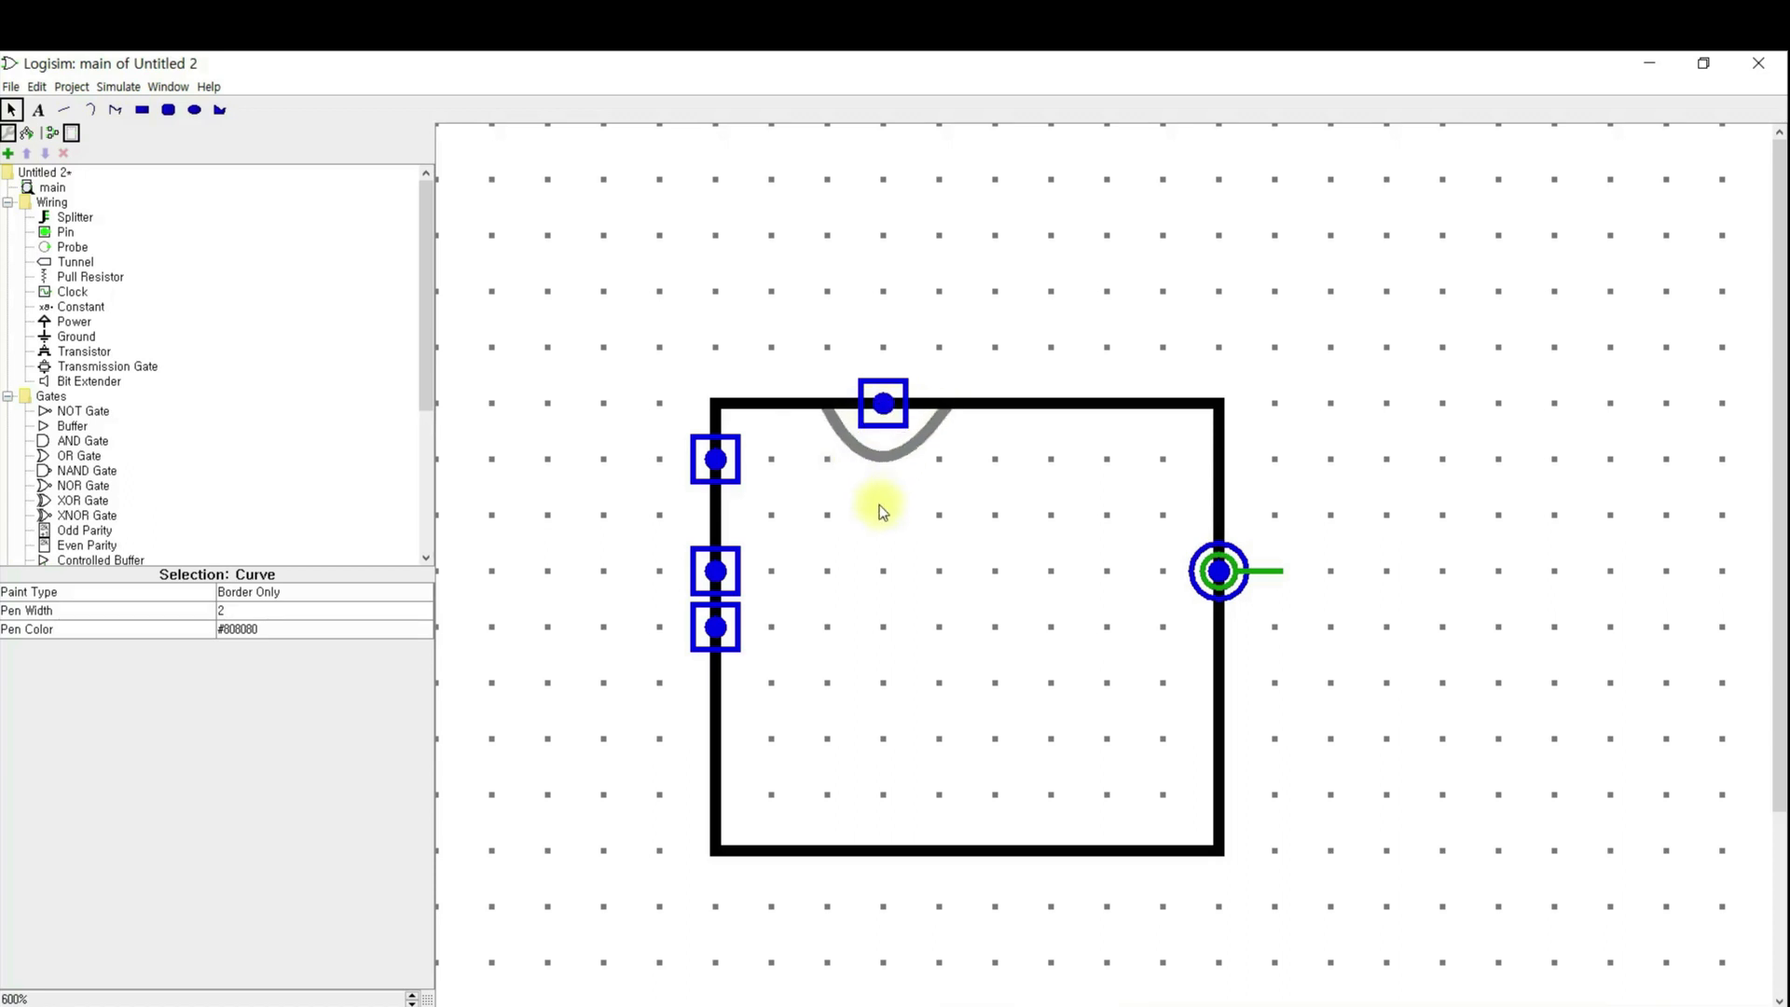
{"action": "left_click", "coordinate": [878, 511]}
- Move the MemWrite port onto the rectangle's upper edge, three grid spaces east of the CLK port
{"action": "left_click", "coordinate": [715, 570]}
{"action": "left_click_drag", "start_coordinate": [719, 582], "coordinate": [1104, 359]}
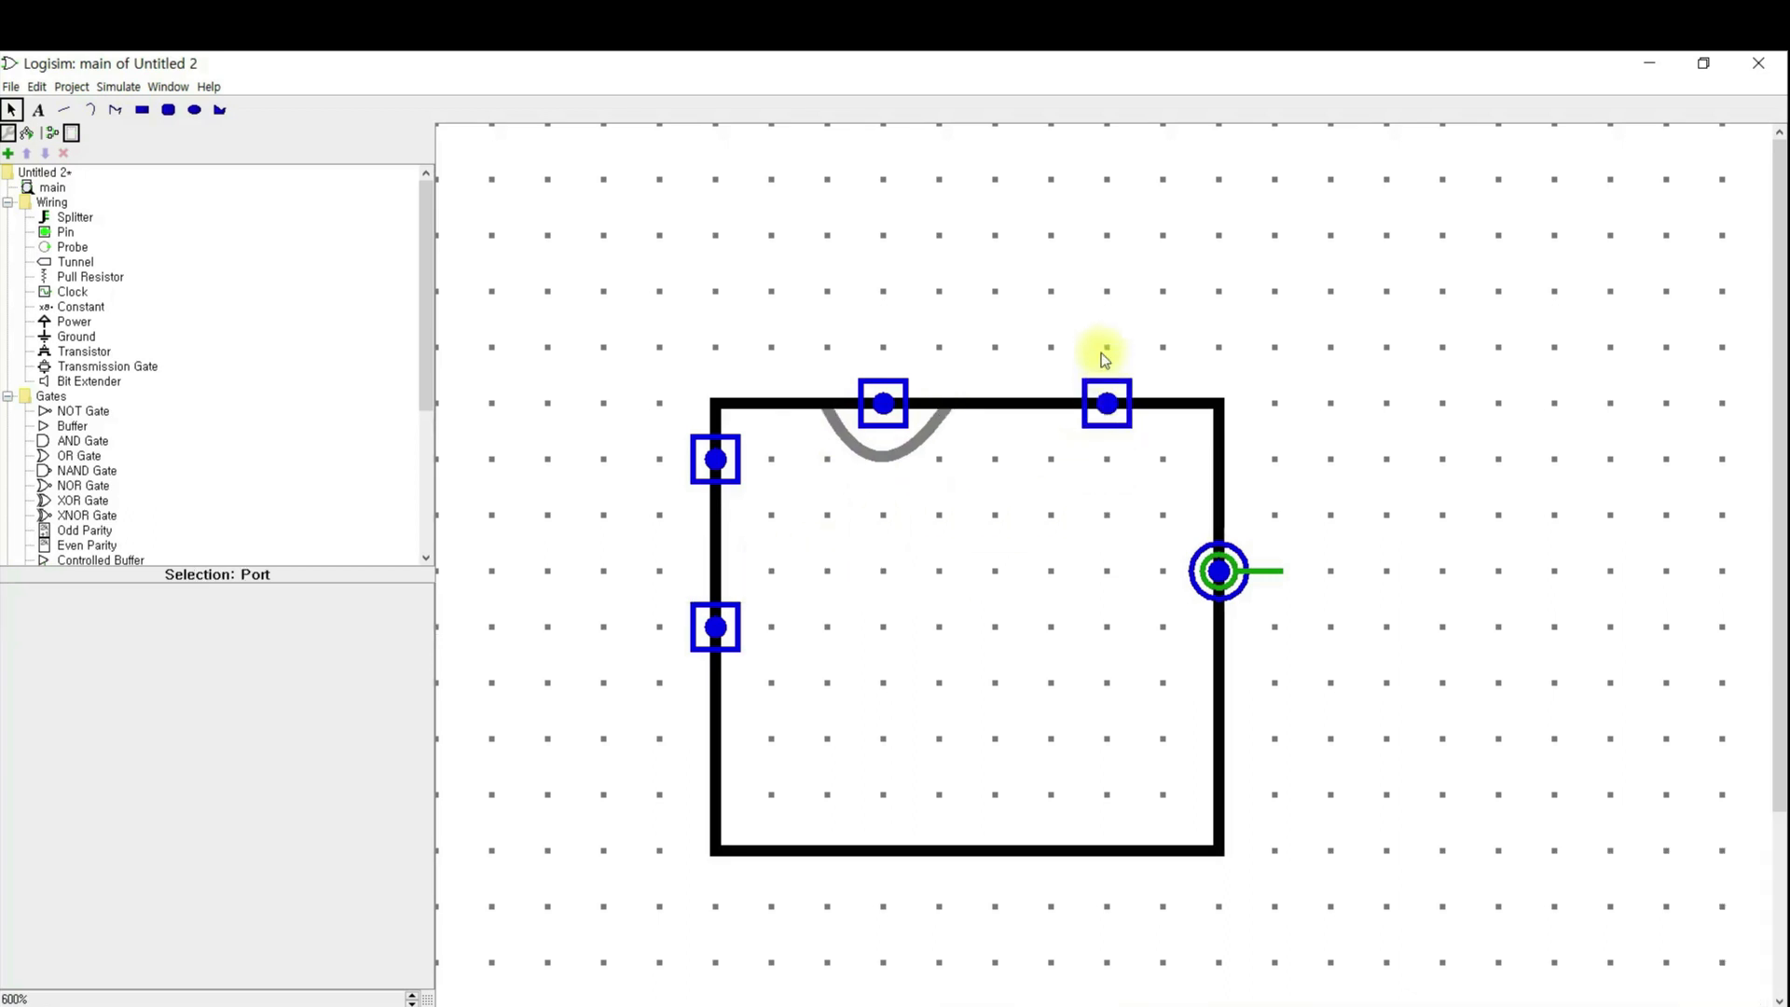
{"action": "left_click_drag", "start_coordinate": [1042, 409], "coordinate": [1022, 411]}
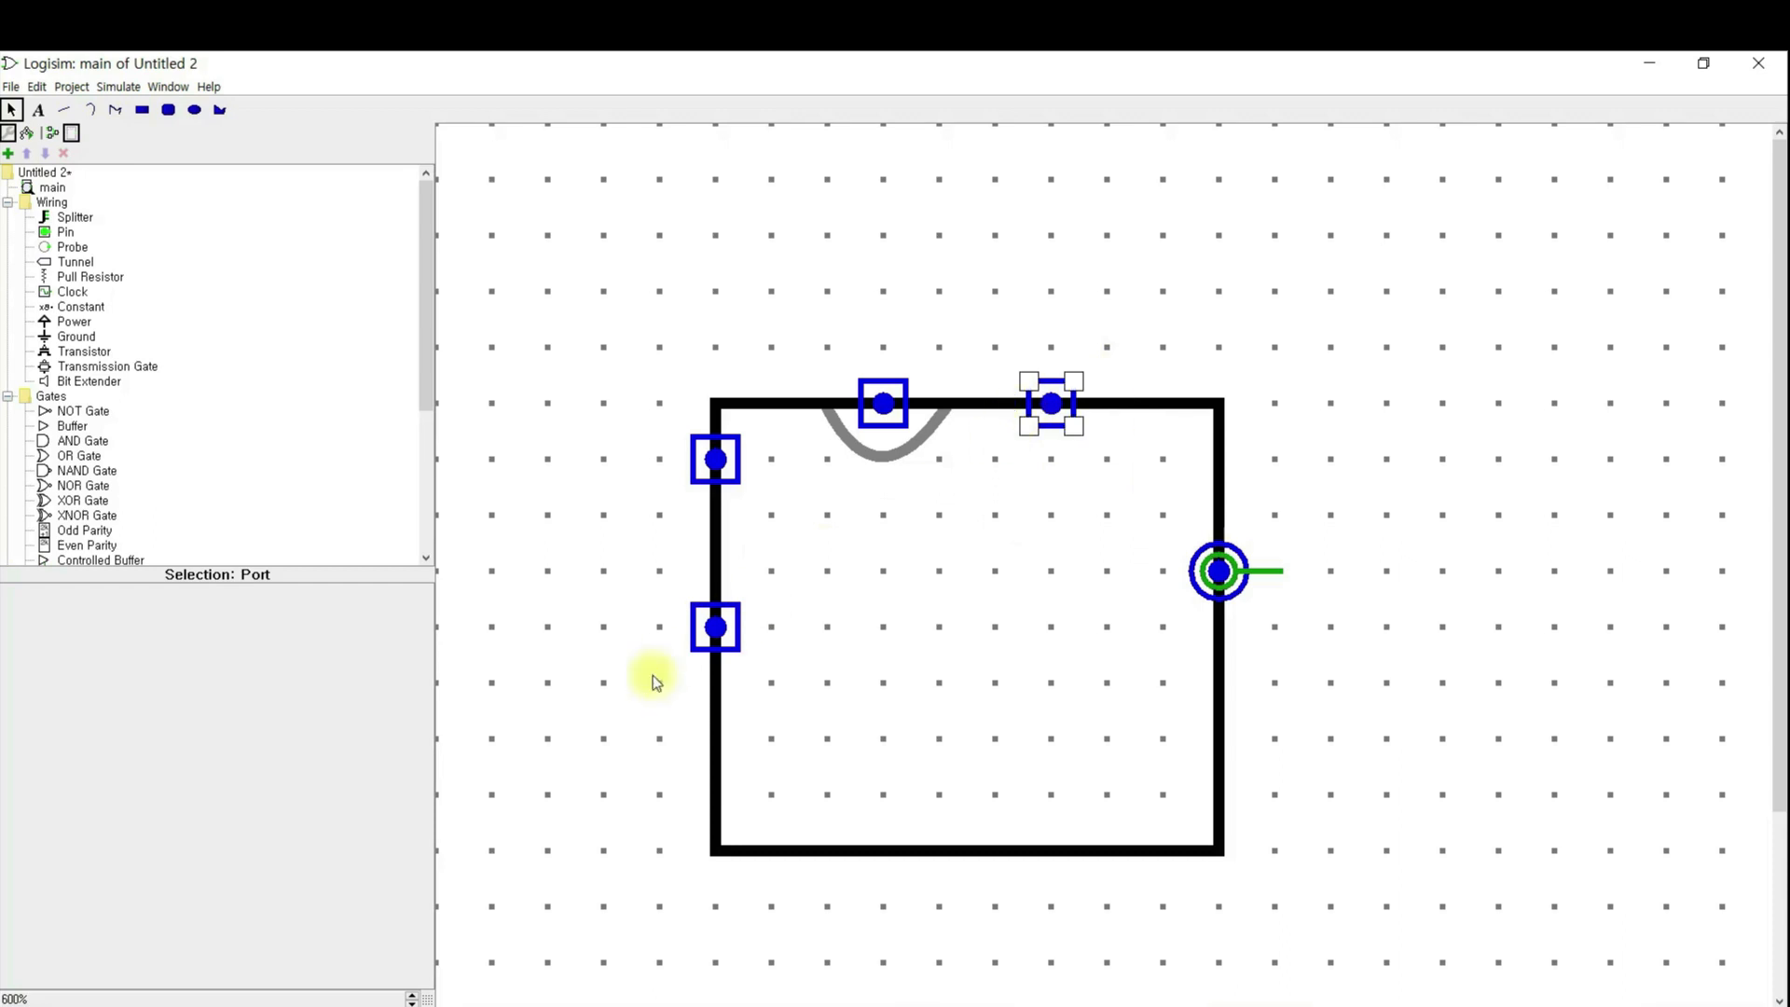
- Move the WD port two grid spaces and the A port one grid space down the rectangle's west edge
{"action": "left_click", "coordinate": [714, 626]}
{"action": "left_click_drag", "start_coordinate": [712, 624], "coordinate": [736, 730]}
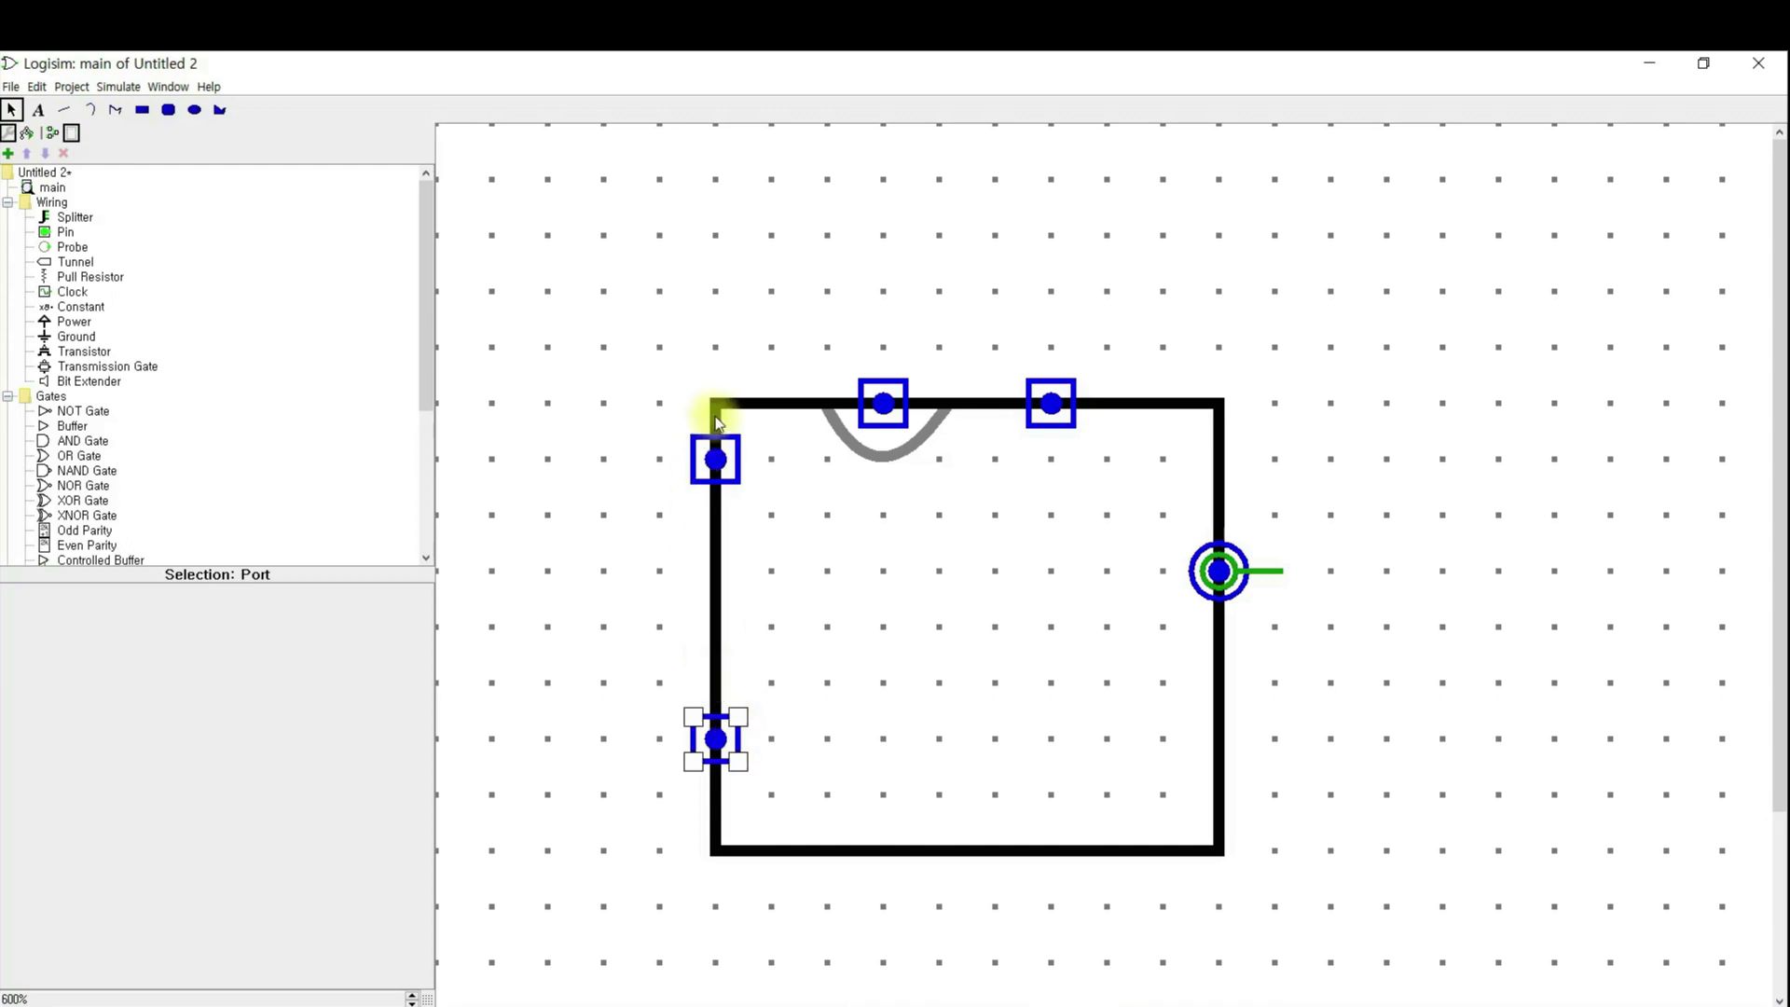
{"action": "left_click", "coordinate": [716, 457]}
{"action": "left_click_drag", "start_coordinate": [716, 457], "coordinate": [725, 508]}
{"action": "left_click", "coordinate": [716, 726]}
{"action": "mouse_move", "coordinate": [716, 725]}
{"action": "left_mouse_down"}
{"action": "mouse_move", "coordinate": [724, 760]}
{"action": "mouse_move", "coordinate": [719, 736]}
{"action": "left_mouse_up"}
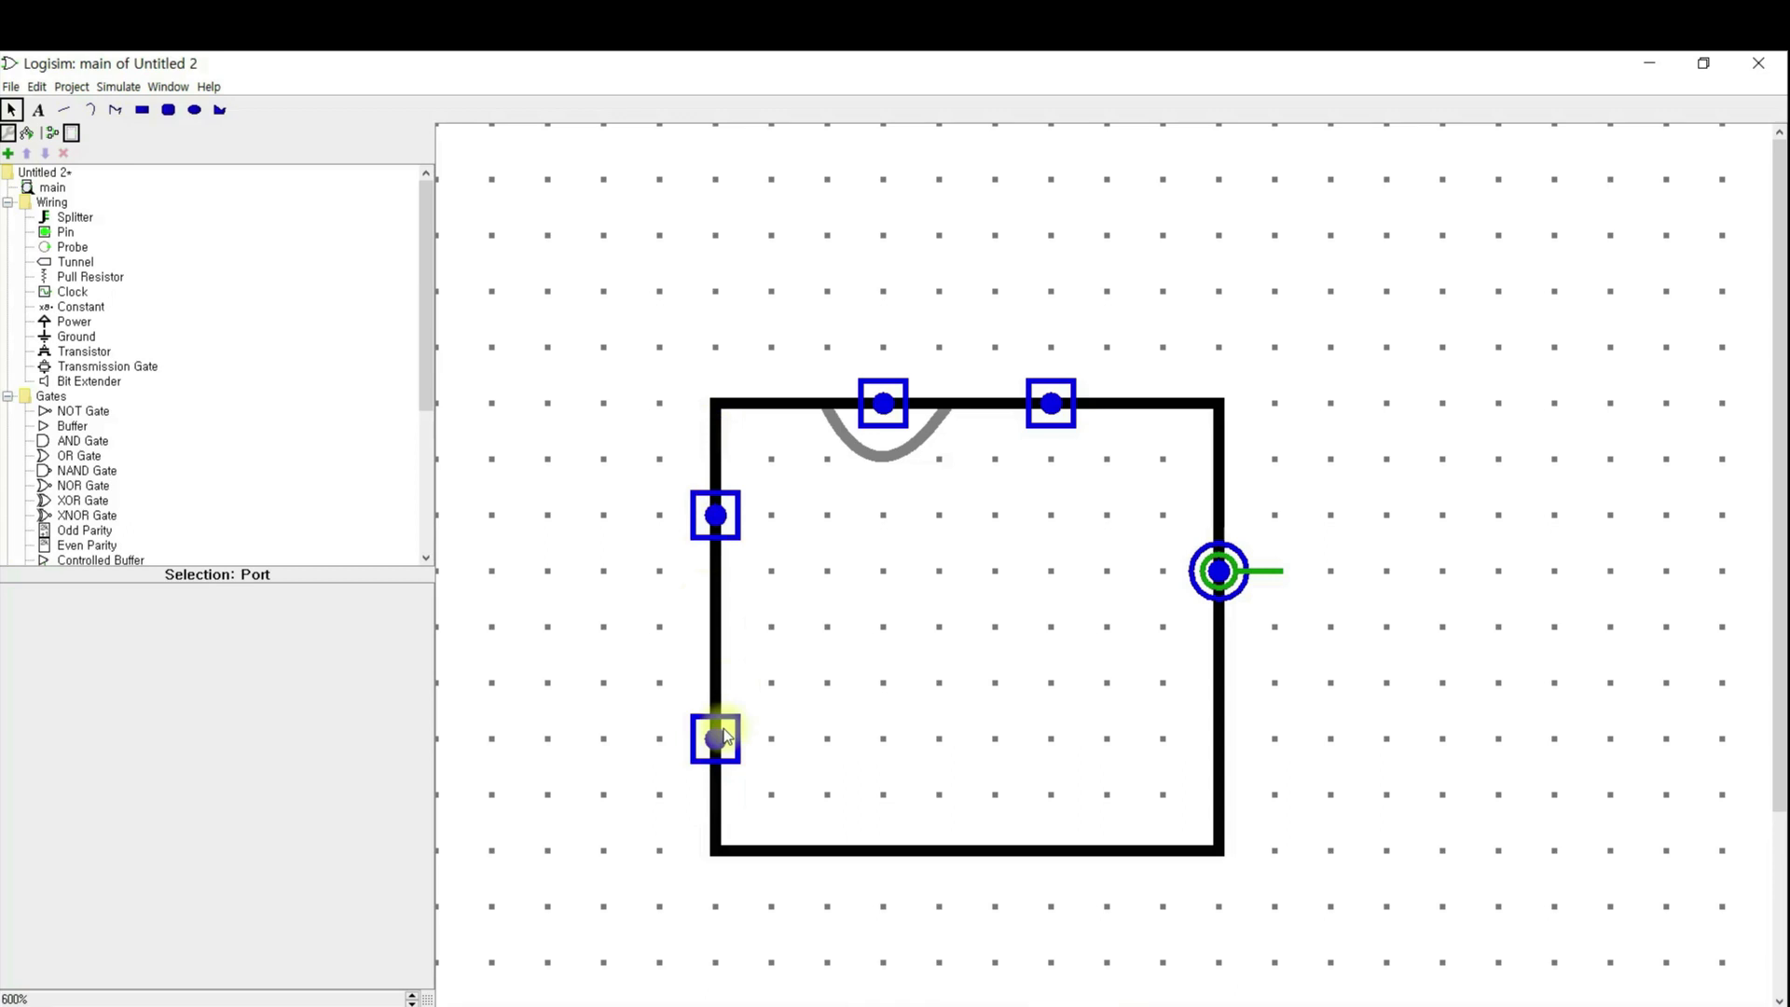
{"action": "left_click", "coordinate": [596, 641]}
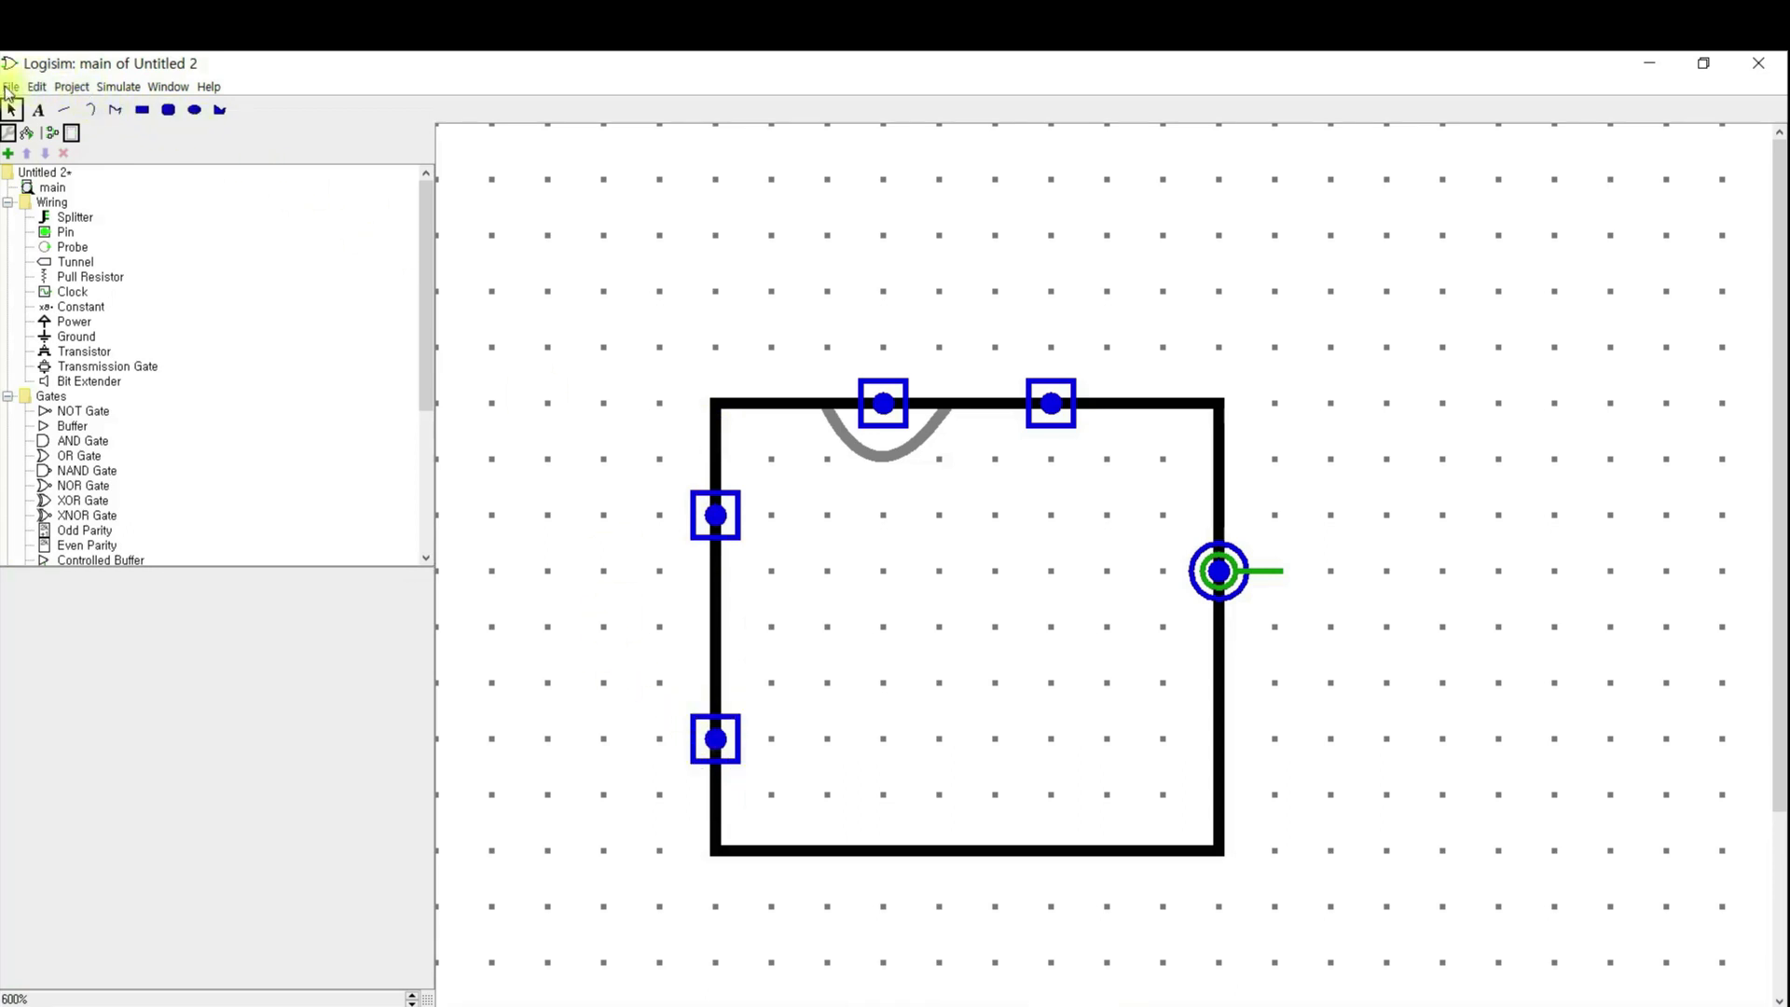
- Add the text label "Data MEM" and place it horizontally centred inside the rectangle, just beneath the notch curve
{"action": "left_click", "coordinate": [39, 112]}
{"action": "left_click", "coordinate": [820, 241]}
{"action": "type", "text": "Da"}
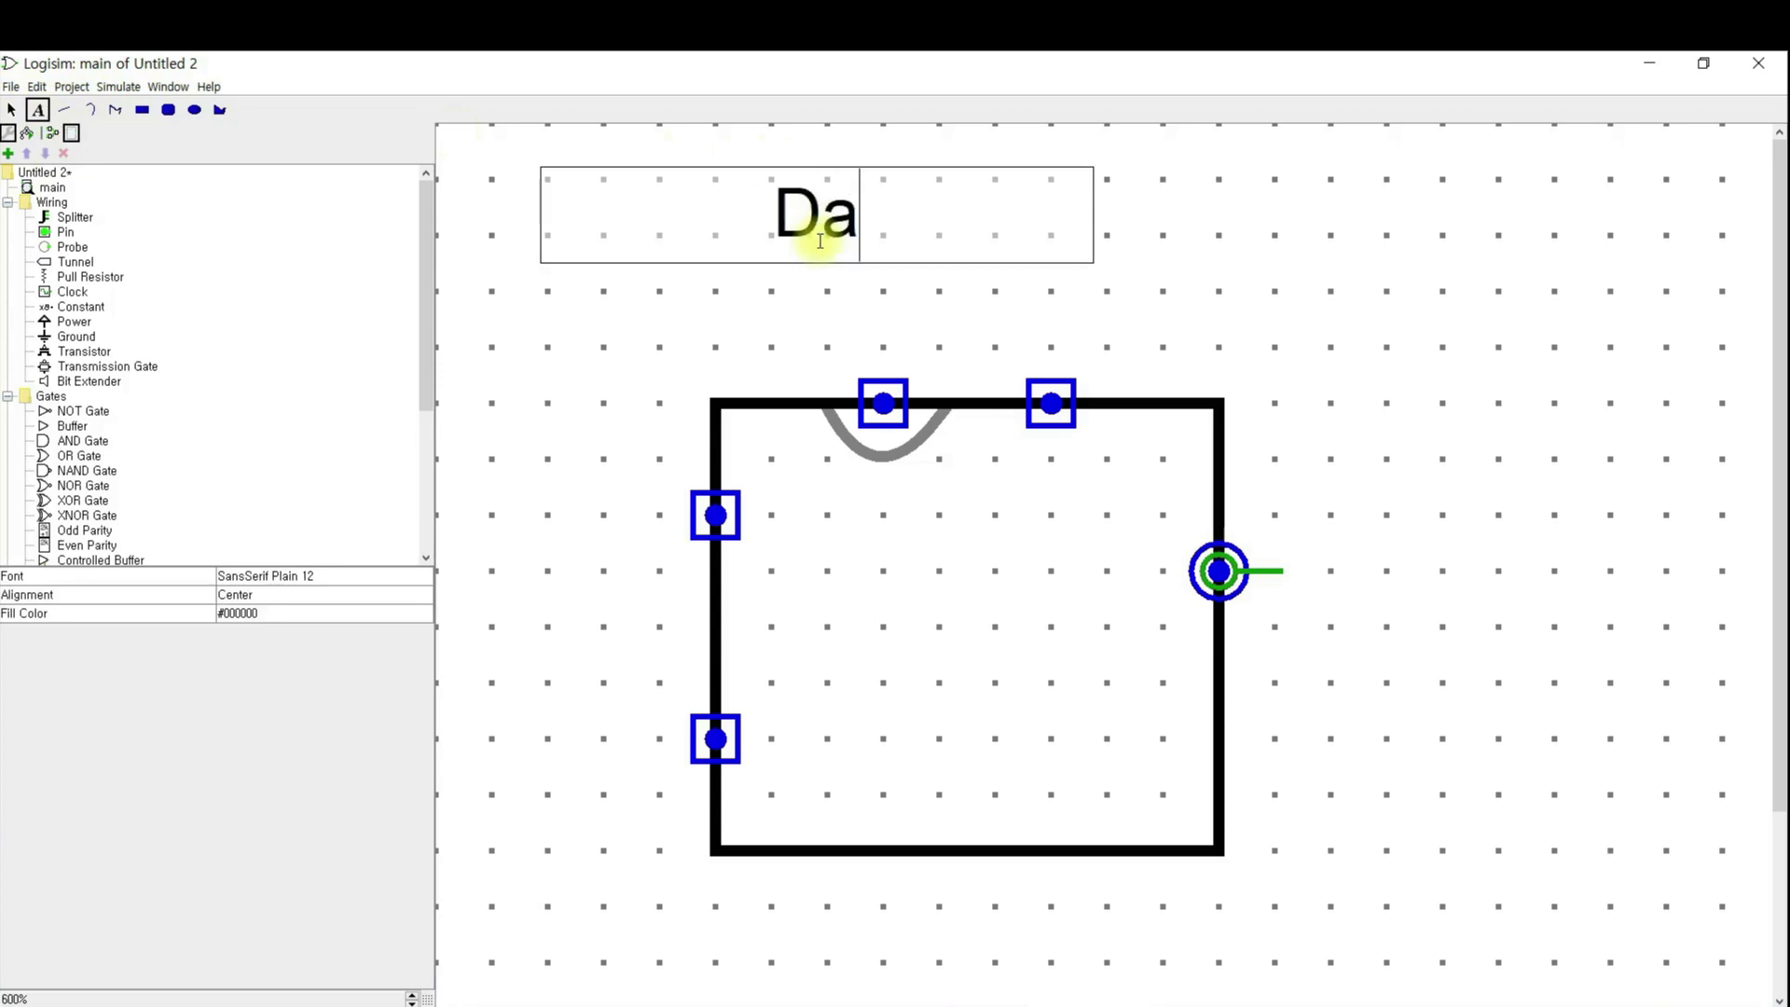
{"action": "type", "text": "ta MEmo"}
{"action": "key", "text": "BackSpace"}
{"action": "key", "text": "BackSpace"}
{"action": "key", "text": "BackSpace"}
{"action": "type", "text": "ME"}
{"action": "key", "text": "BackSpace"}
{"action": "type", "text": "E"}
{"action": "key", "text": "BackSpace"}
{"action": "key", "text": "BackSpace"}
{"action": "type", "text": "EM"}
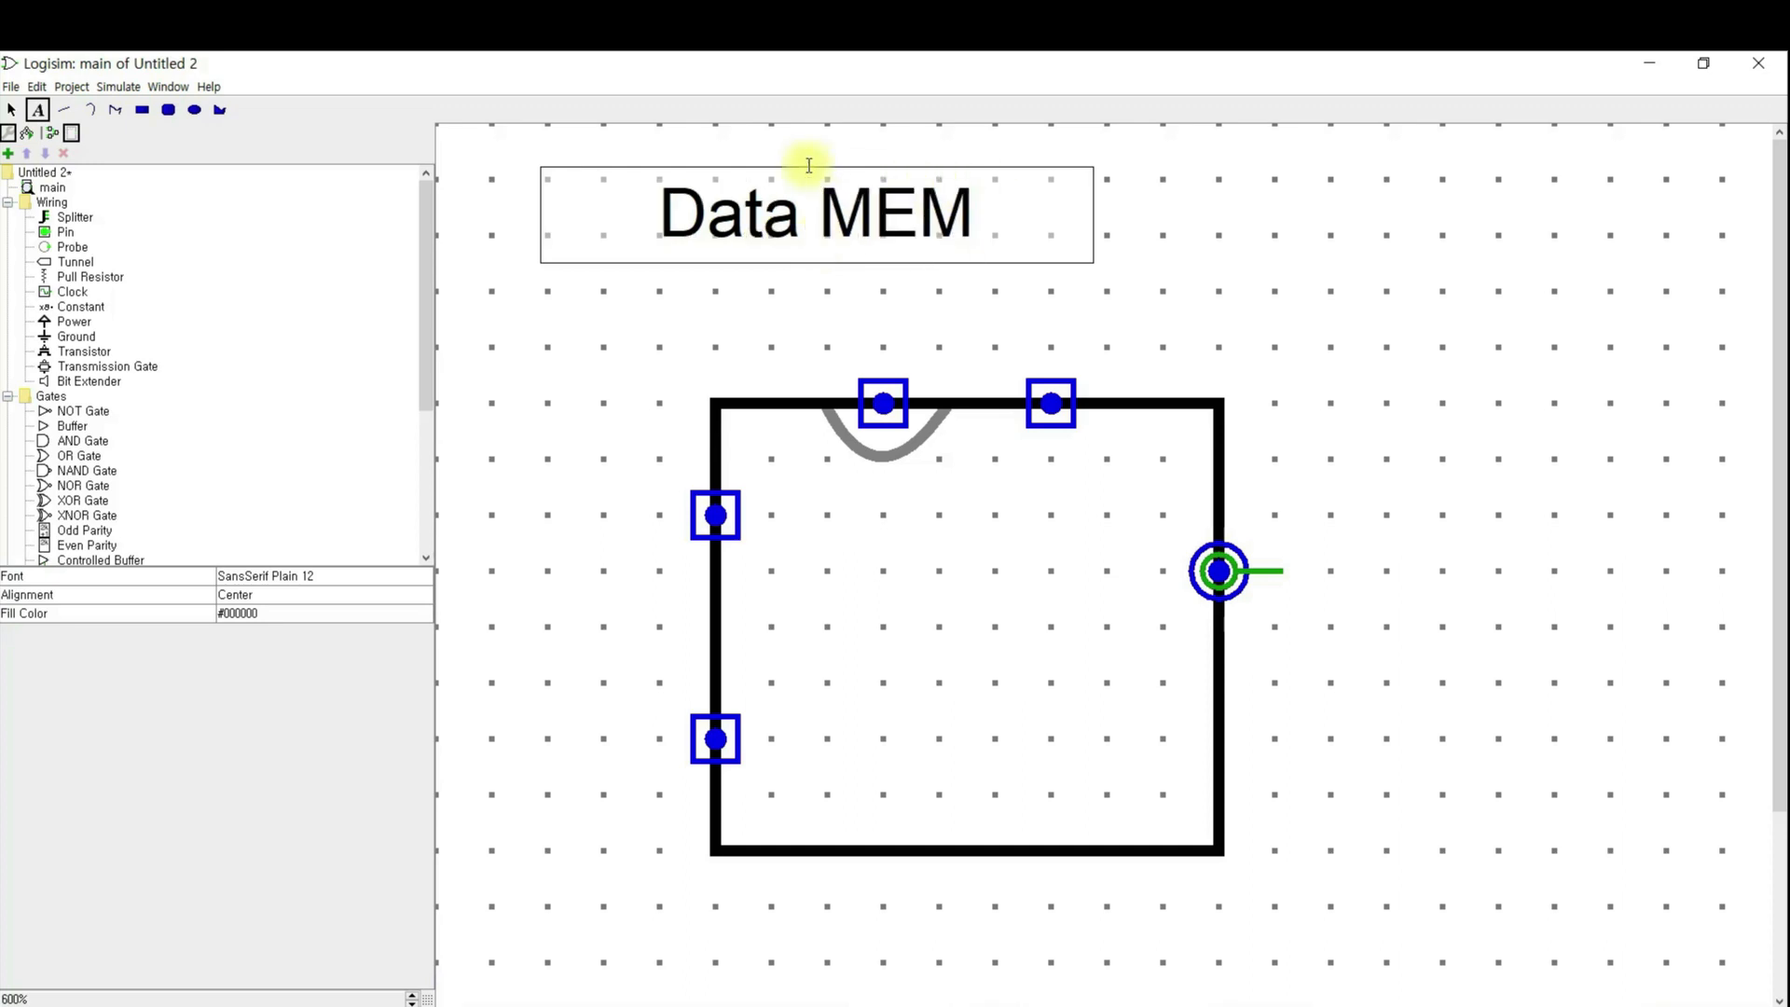
{"action": "left_click", "coordinate": [10, 112]}
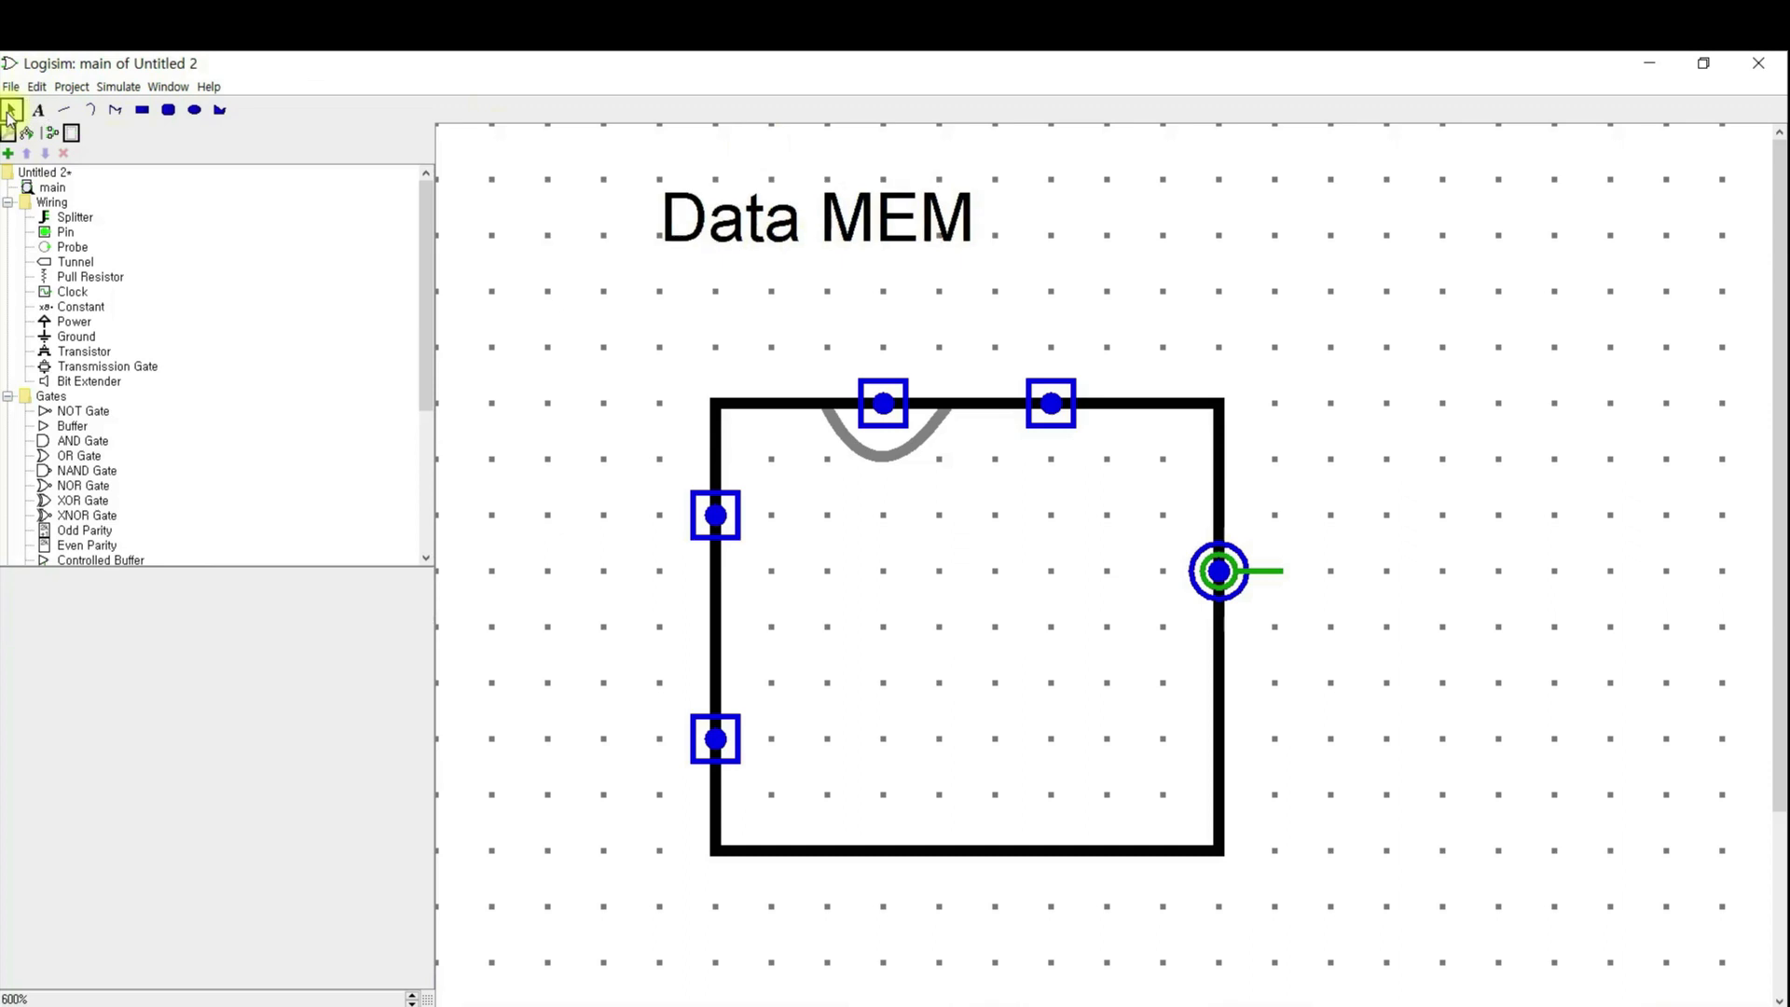
{"action": "left_click_drag", "start_coordinate": [860, 240], "coordinate": [932, 351]}
{"action": "left_click_drag", "start_coordinate": [1005, 602], "coordinate": [1016, 571]}
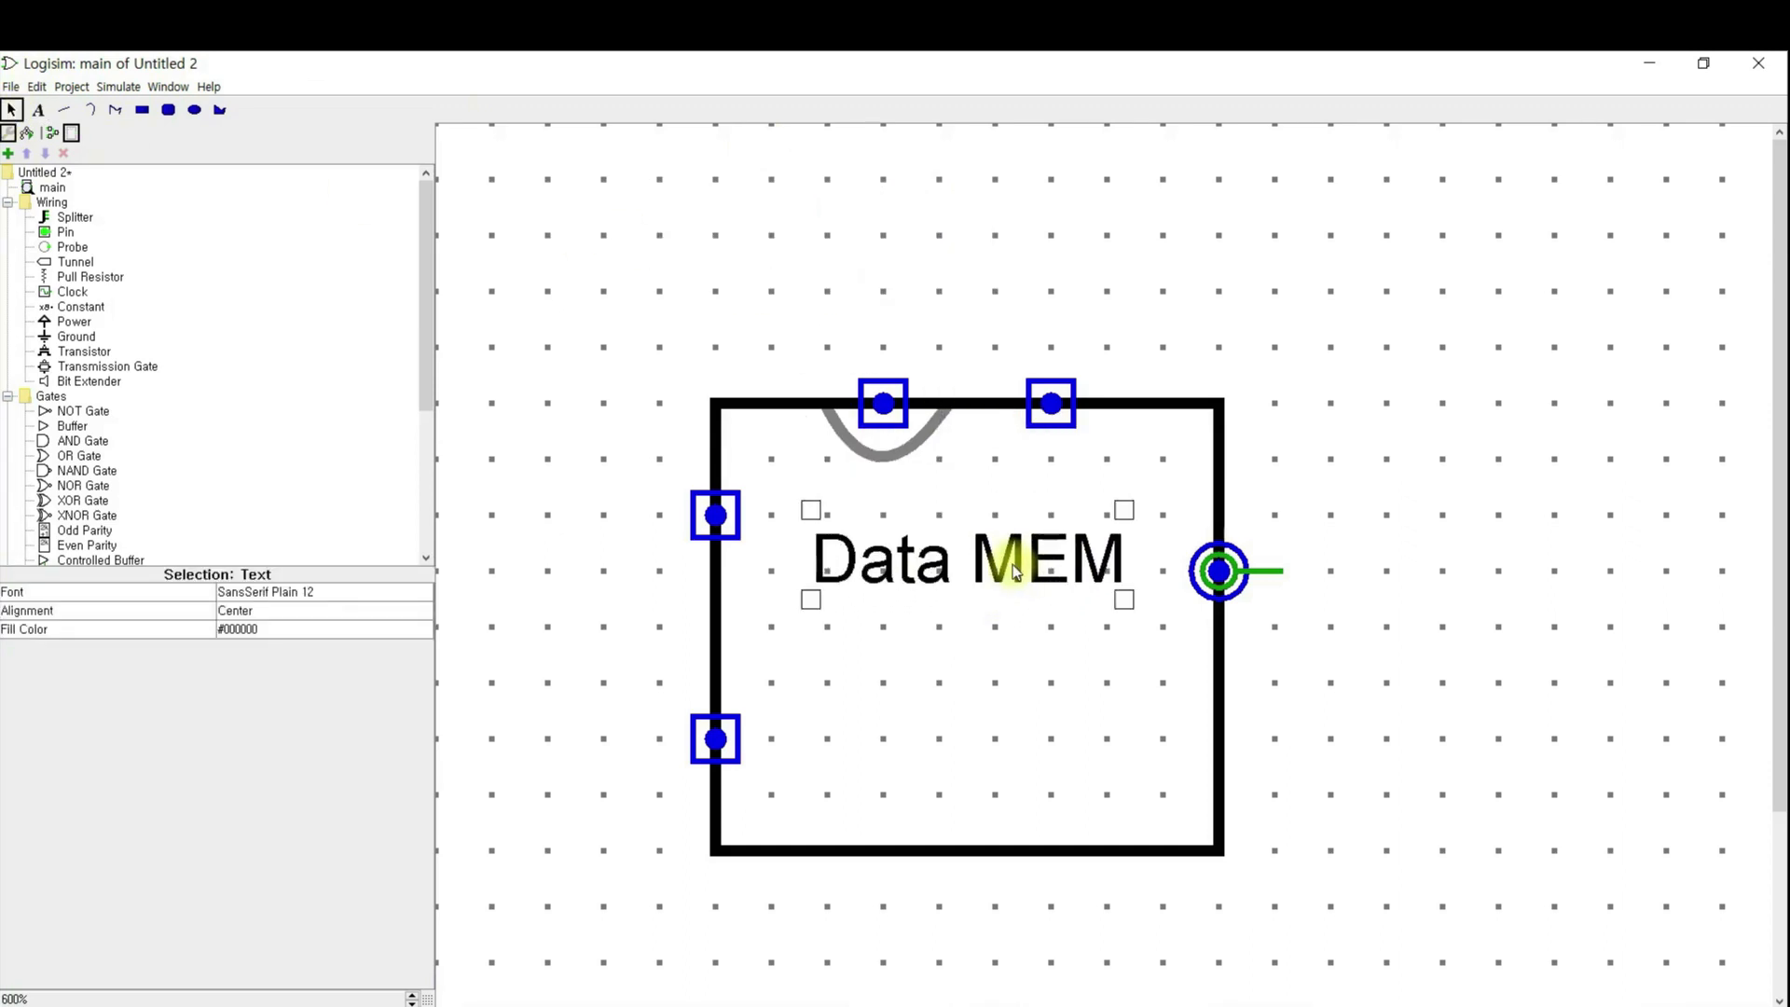
- Add a second text label reading "512B" and centre it directly beneath the "Data MEM" label
{"action": "left_click", "coordinate": [39, 111]}
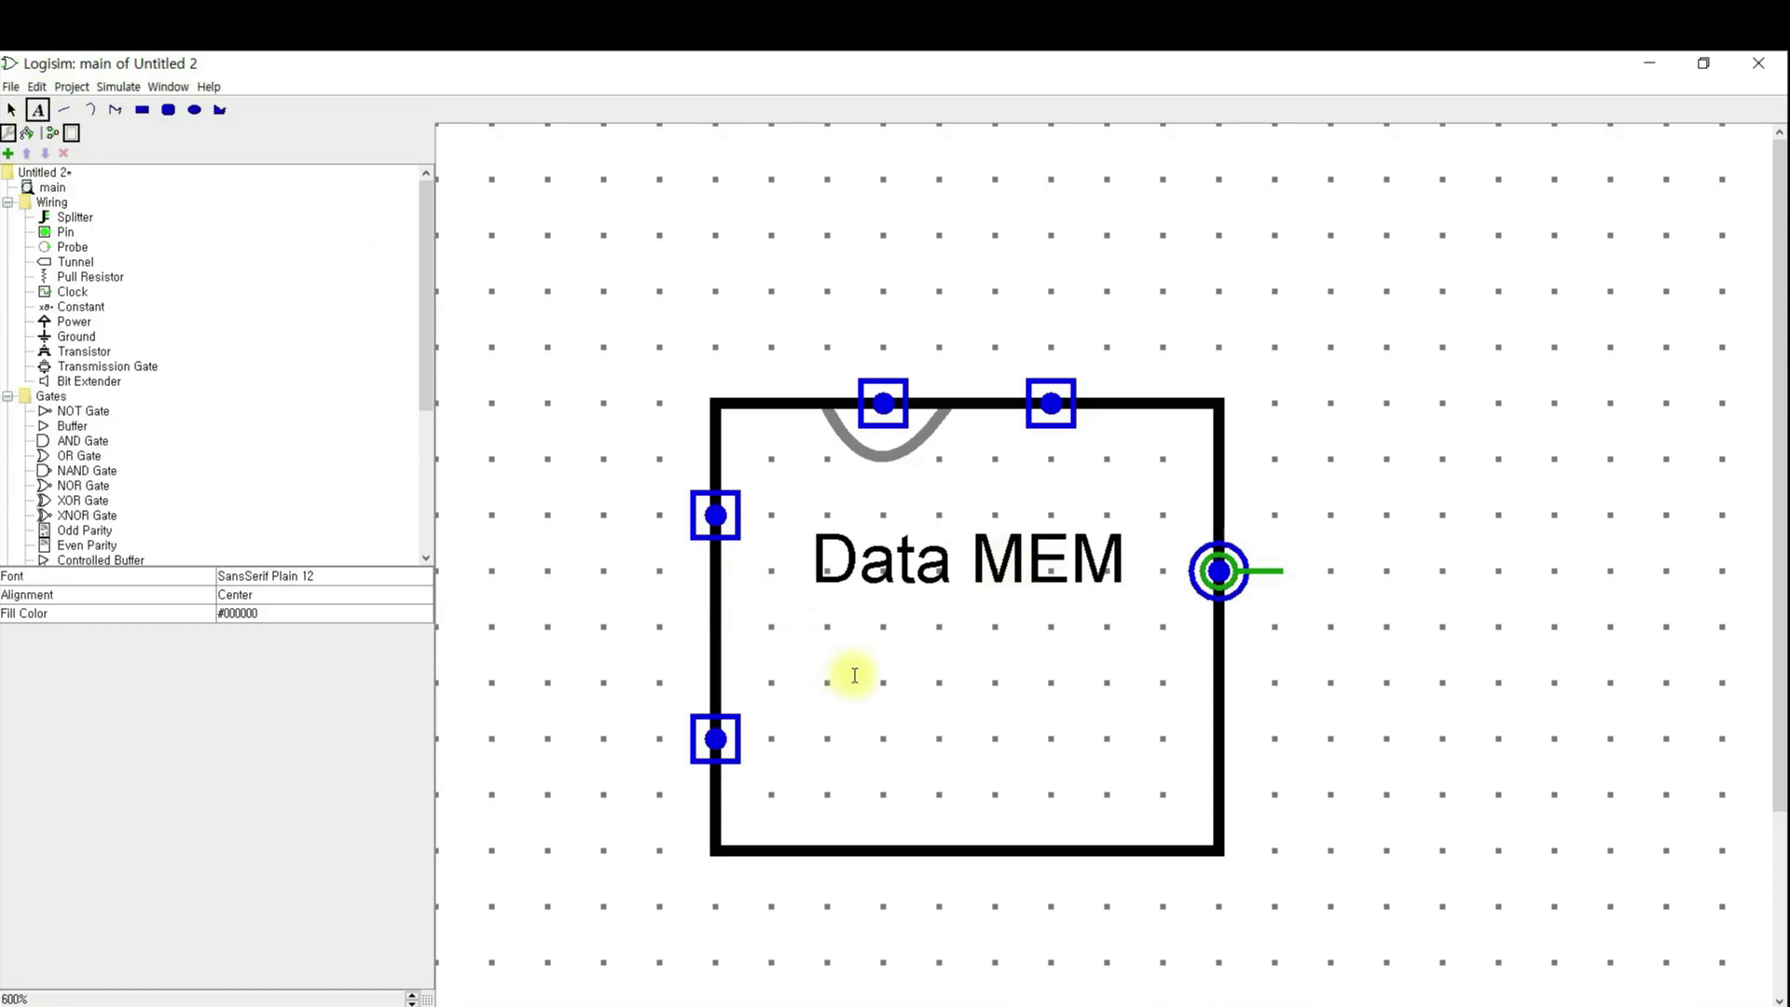
{"action": "left_click", "coordinate": [893, 694]}
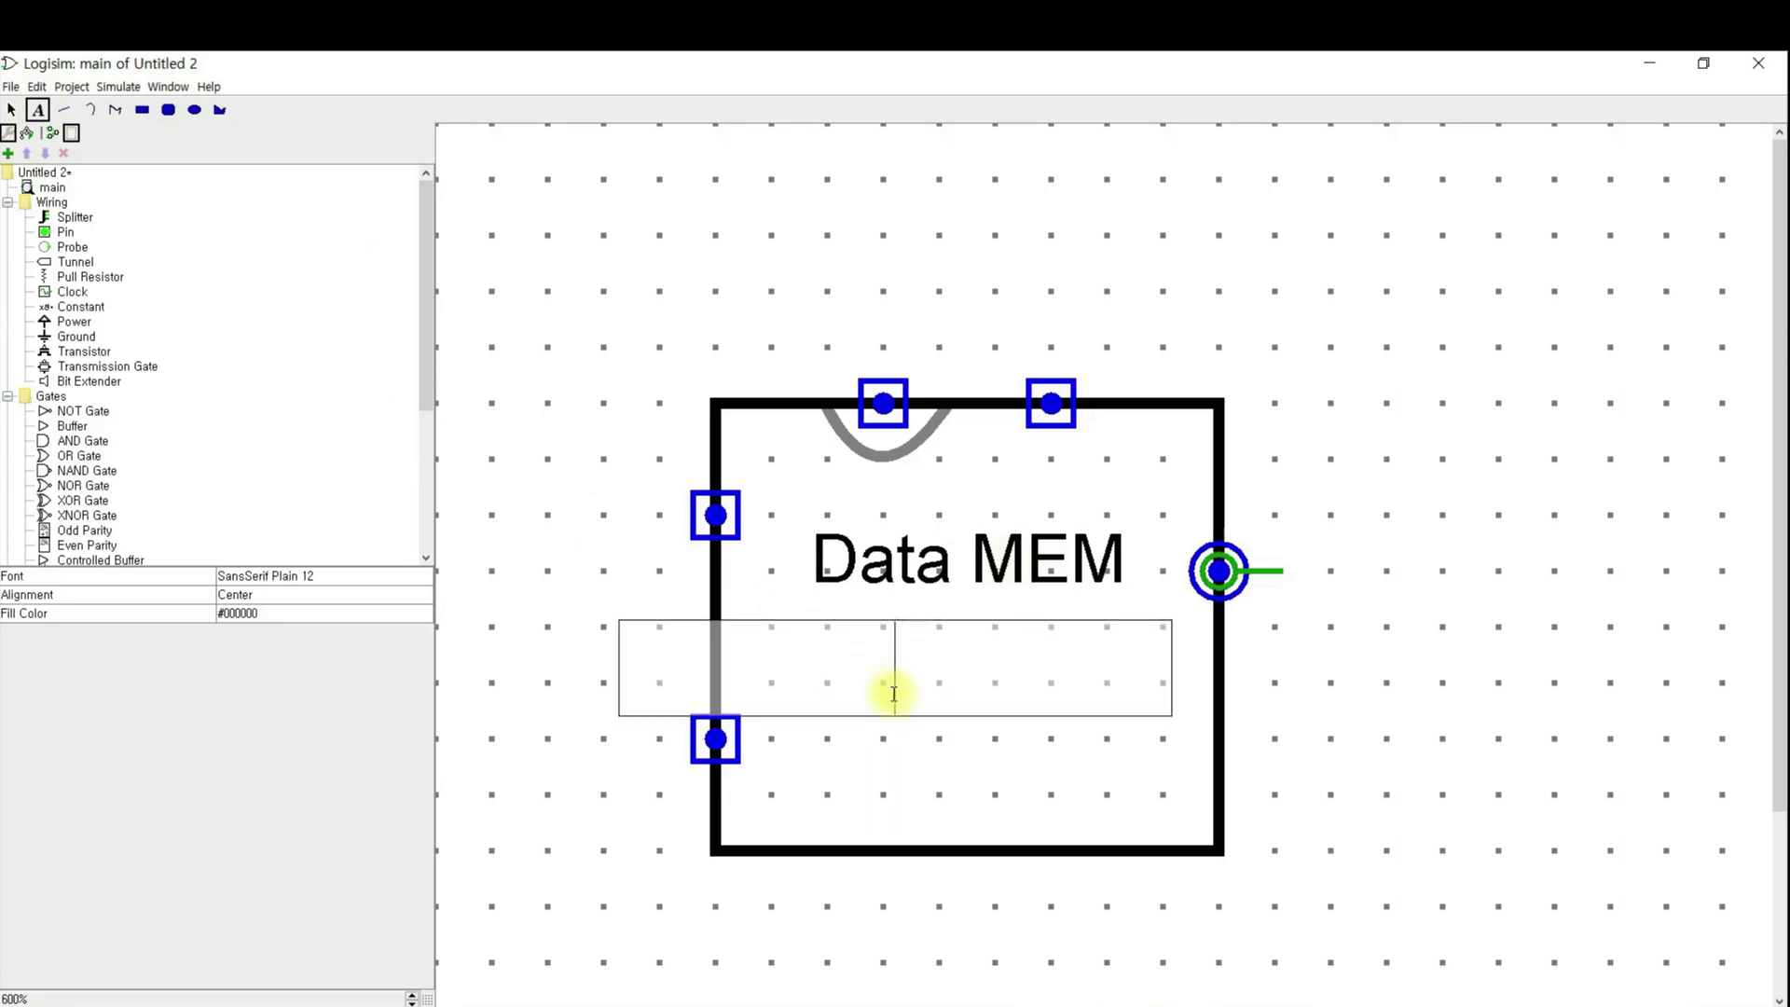
{"action": "type", "text": "512"}
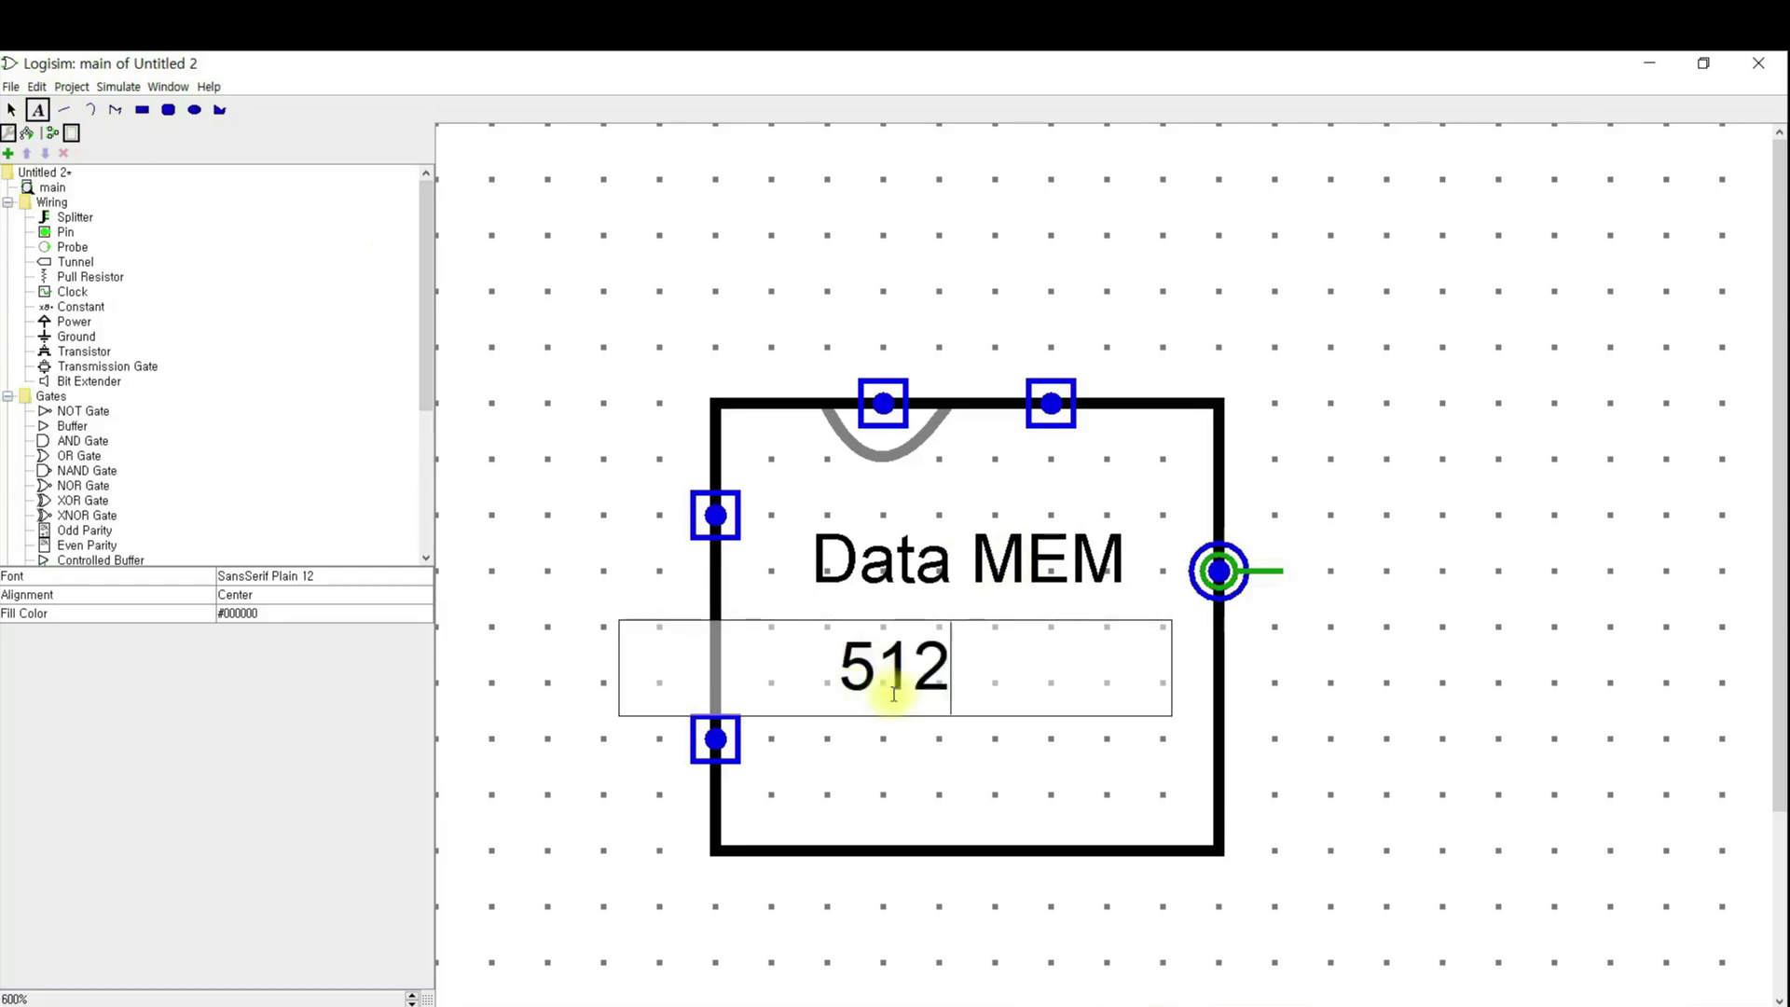
{"action": "type", "text": "B"}
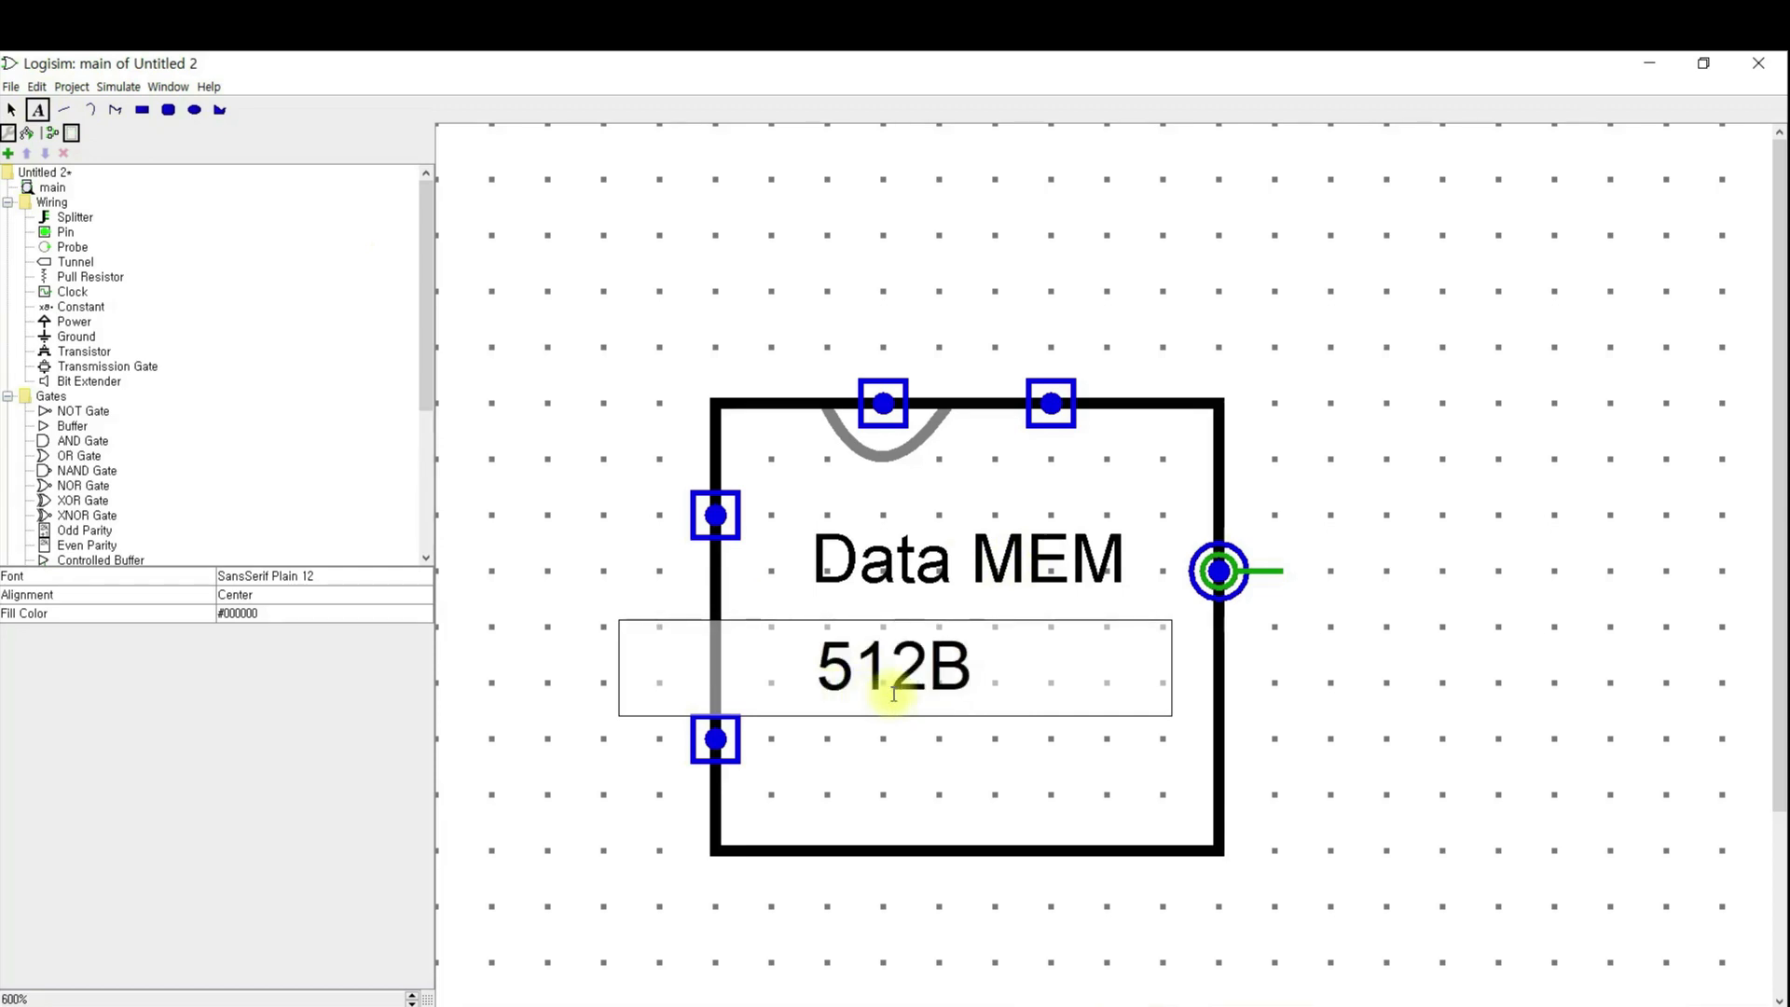
{"action": "left_click", "coordinate": [12, 111]}
{"action": "left_click_drag", "start_coordinate": [923, 685], "coordinate": [1012, 677]}
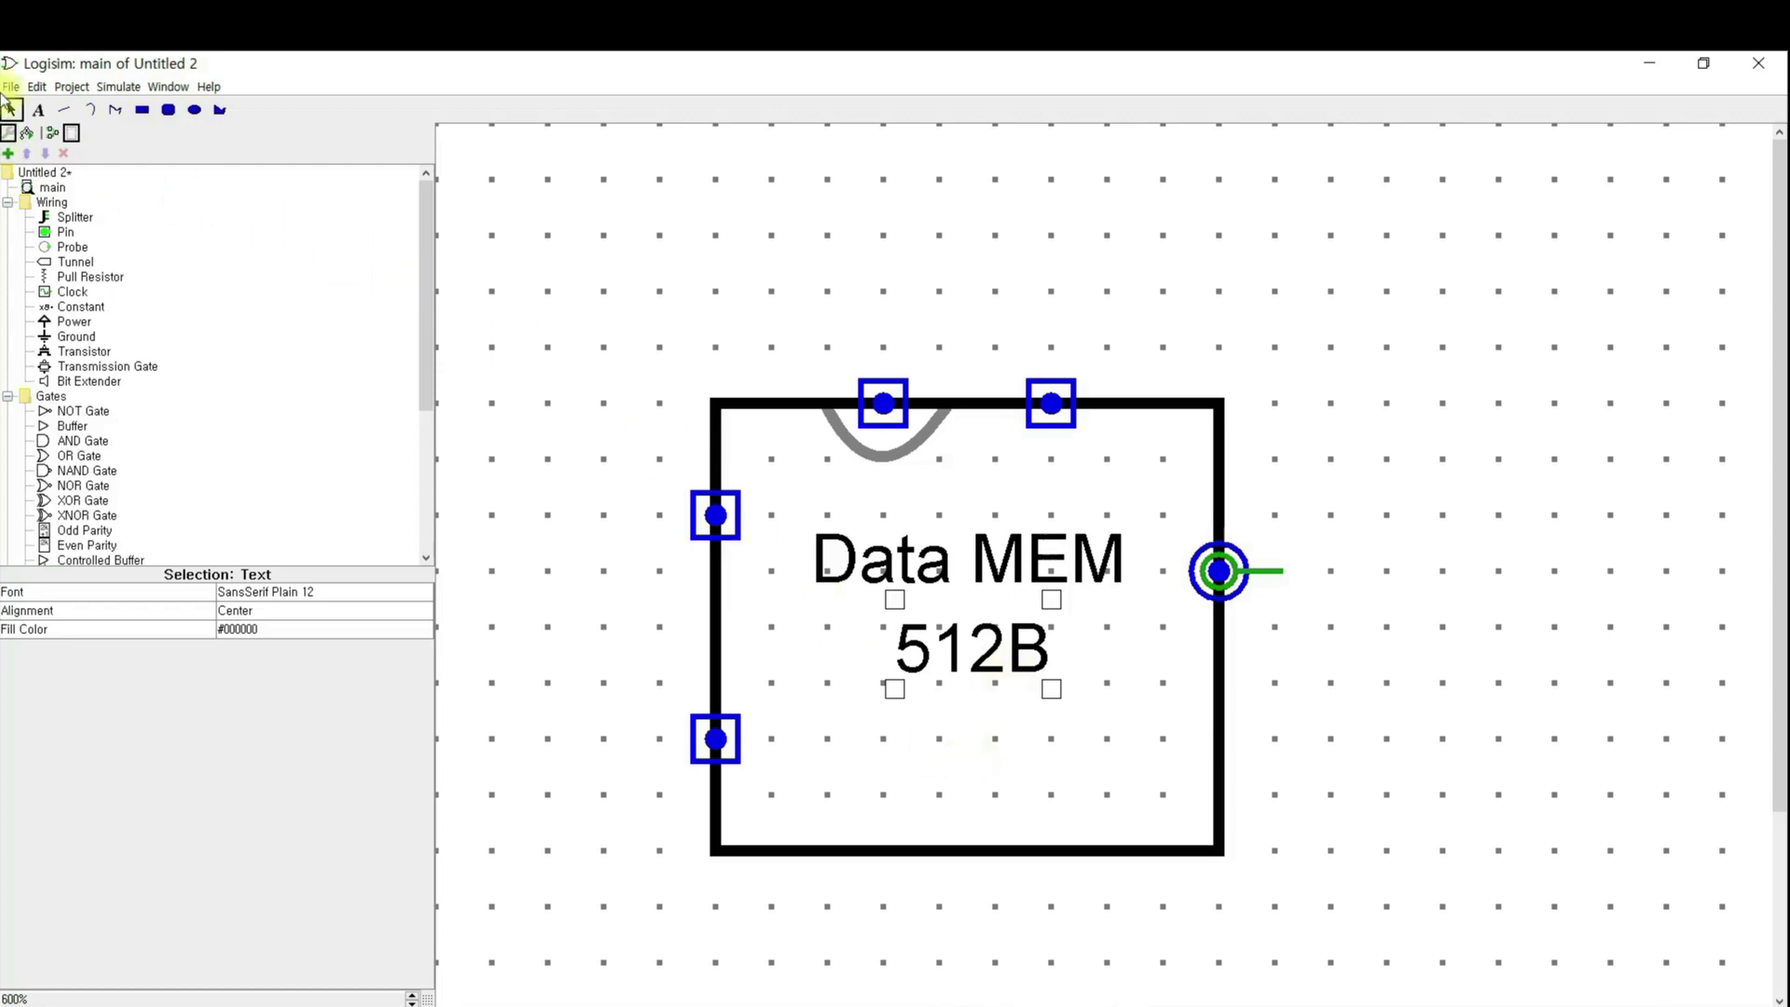
- Save the project to the Desktop as a Logisim project file named datamem
{"action": "left_click", "coordinate": [11, 85]}
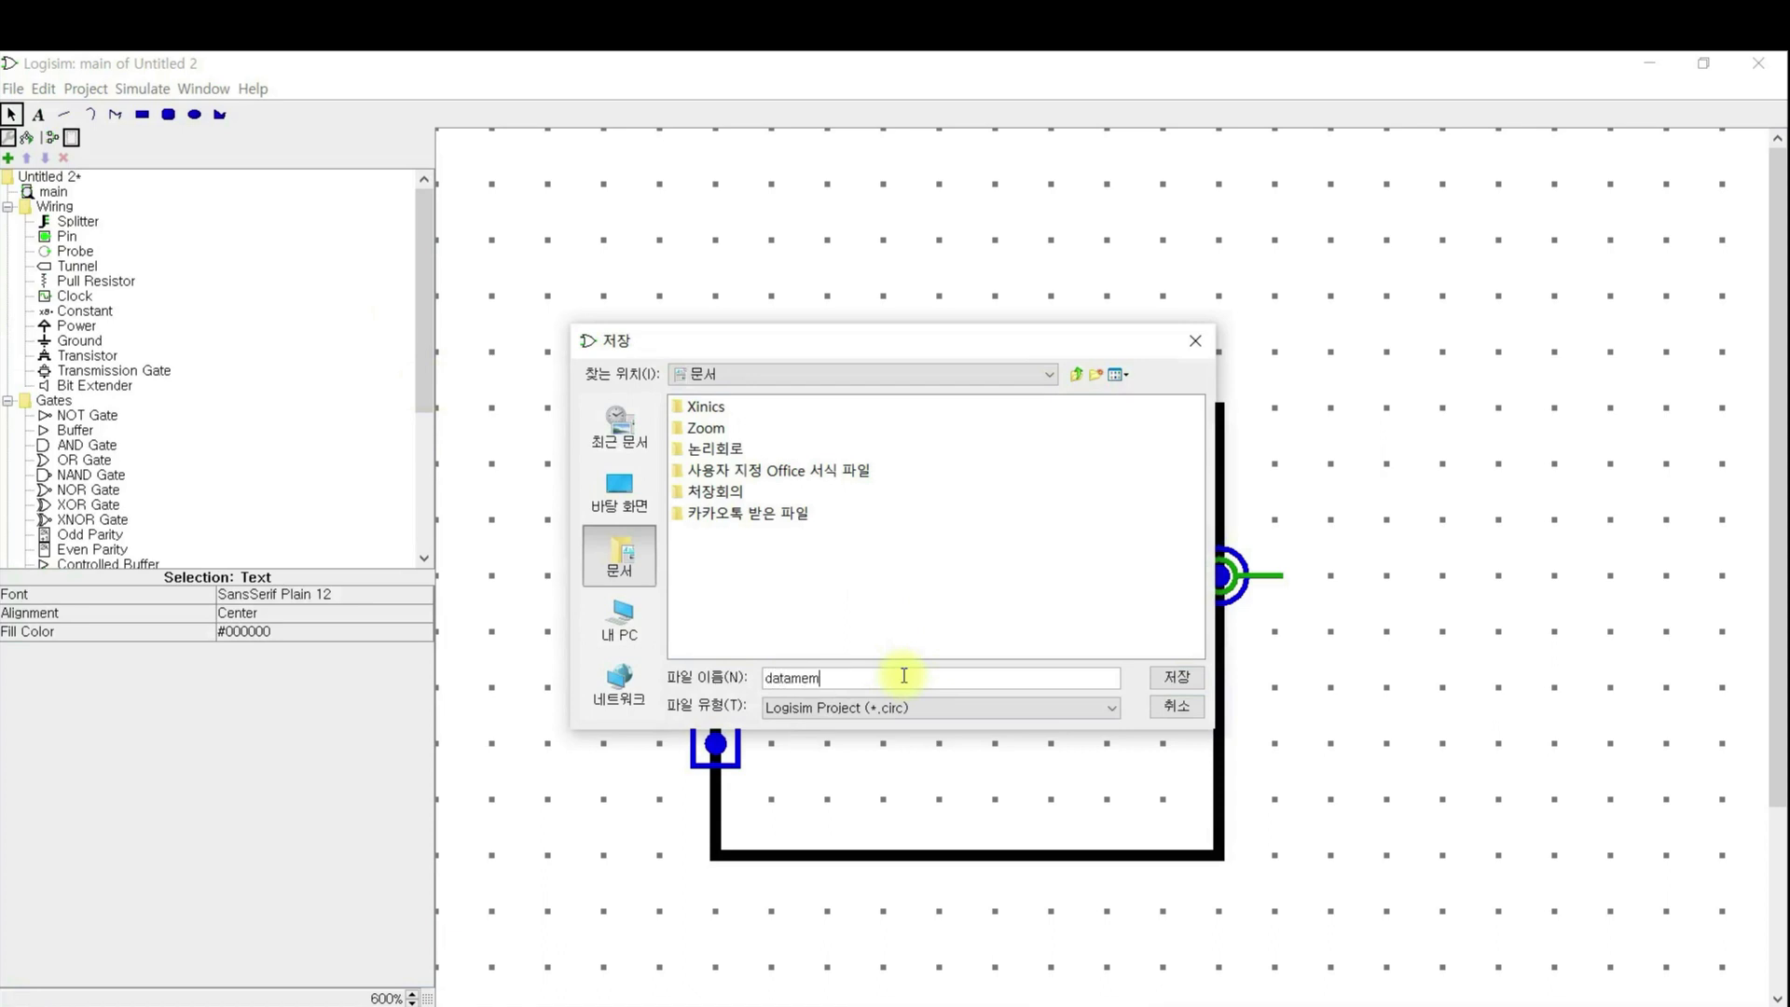
{"action": "left_click", "coordinate": [619, 492]}
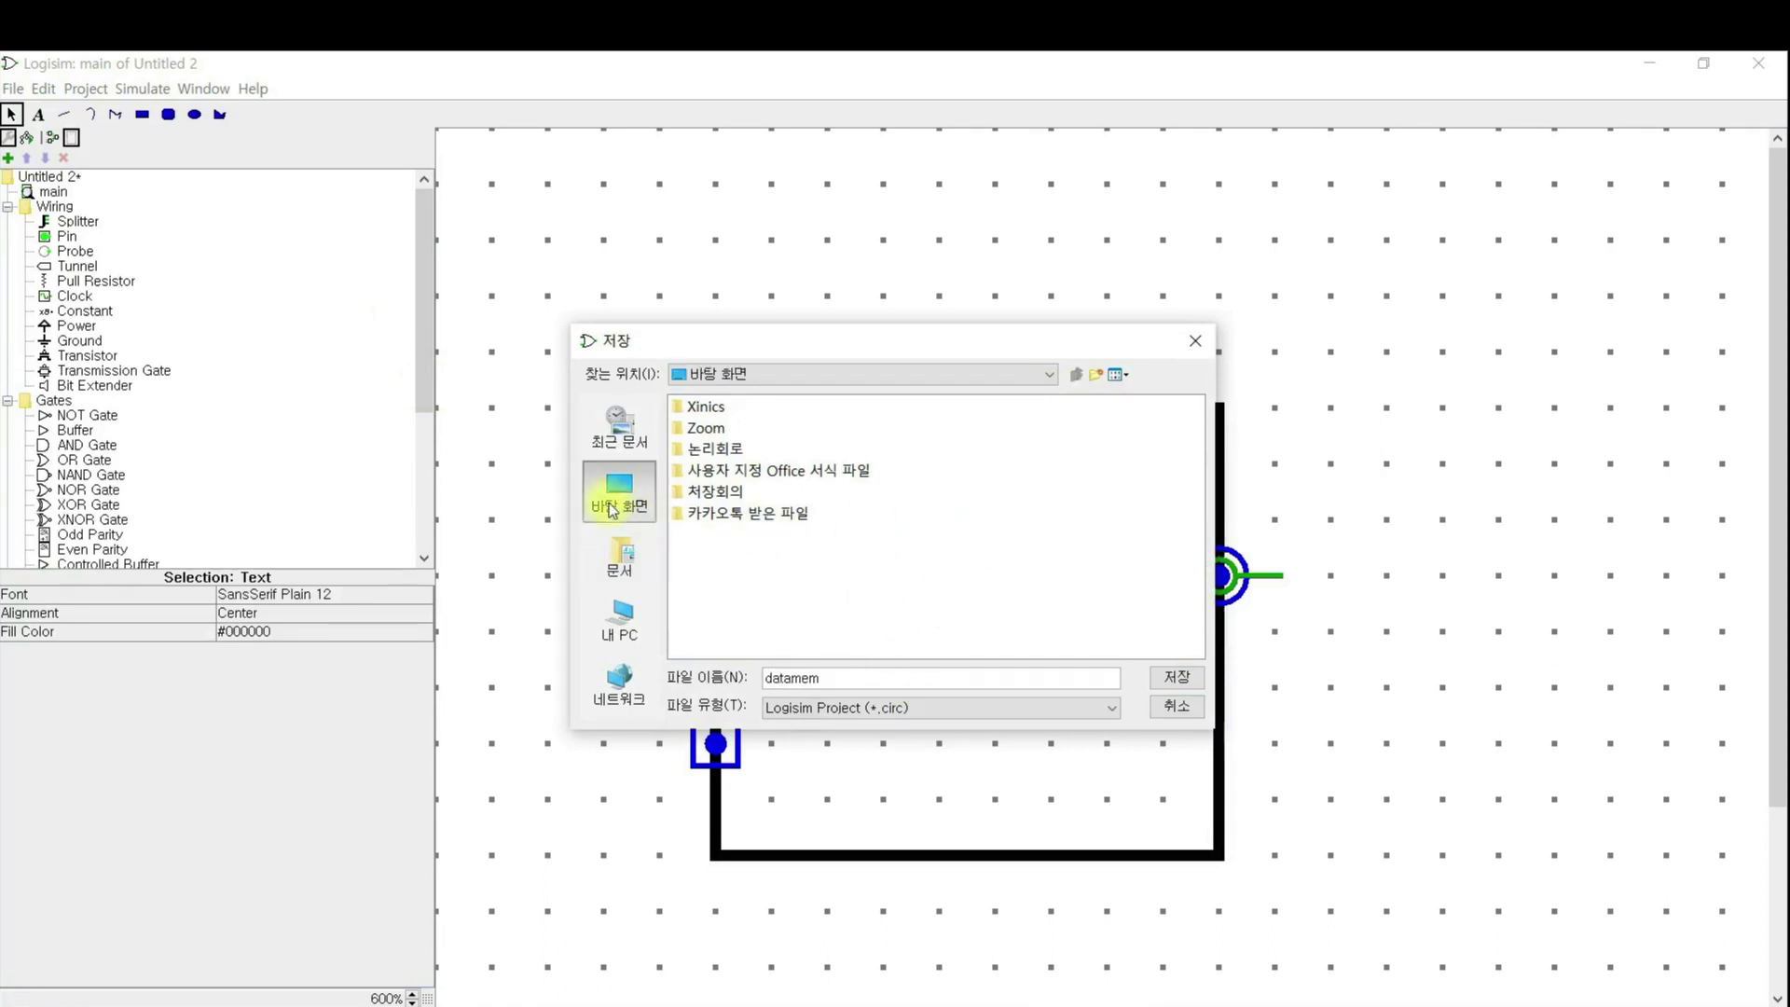
{"action": "left_click", "coordinate": [1179, 683]}
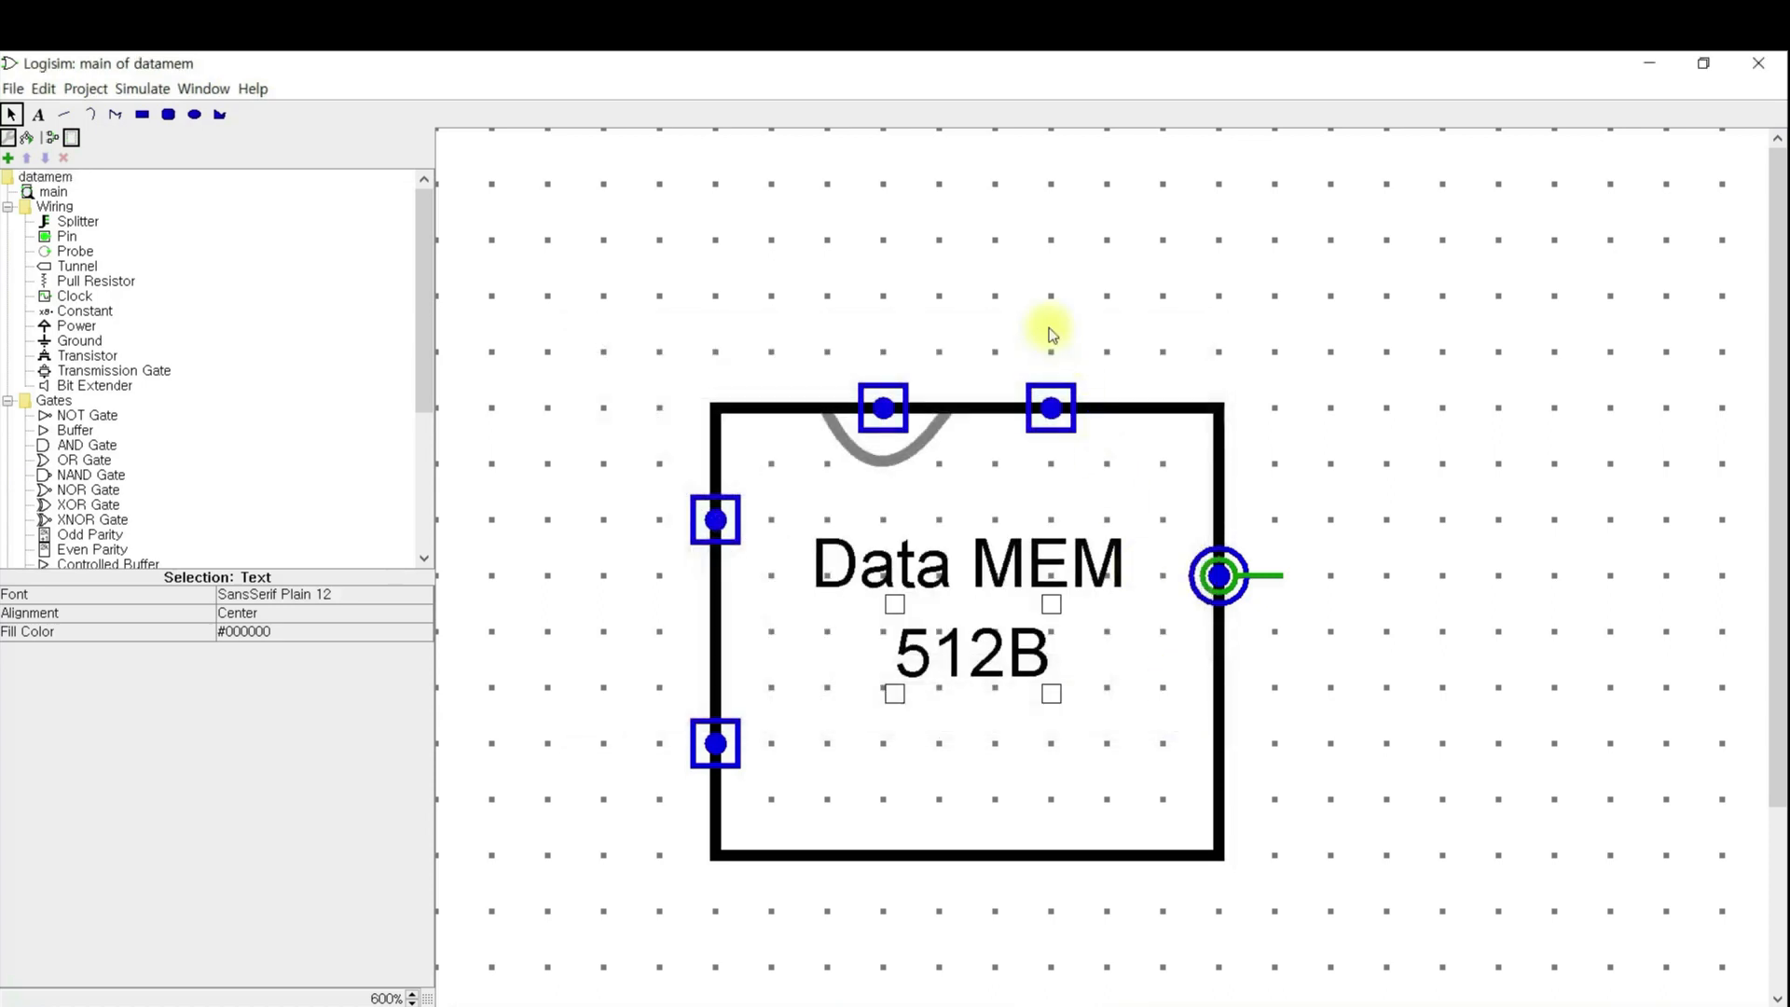
{"action": "left_click", "coordinate": [667, 262]}
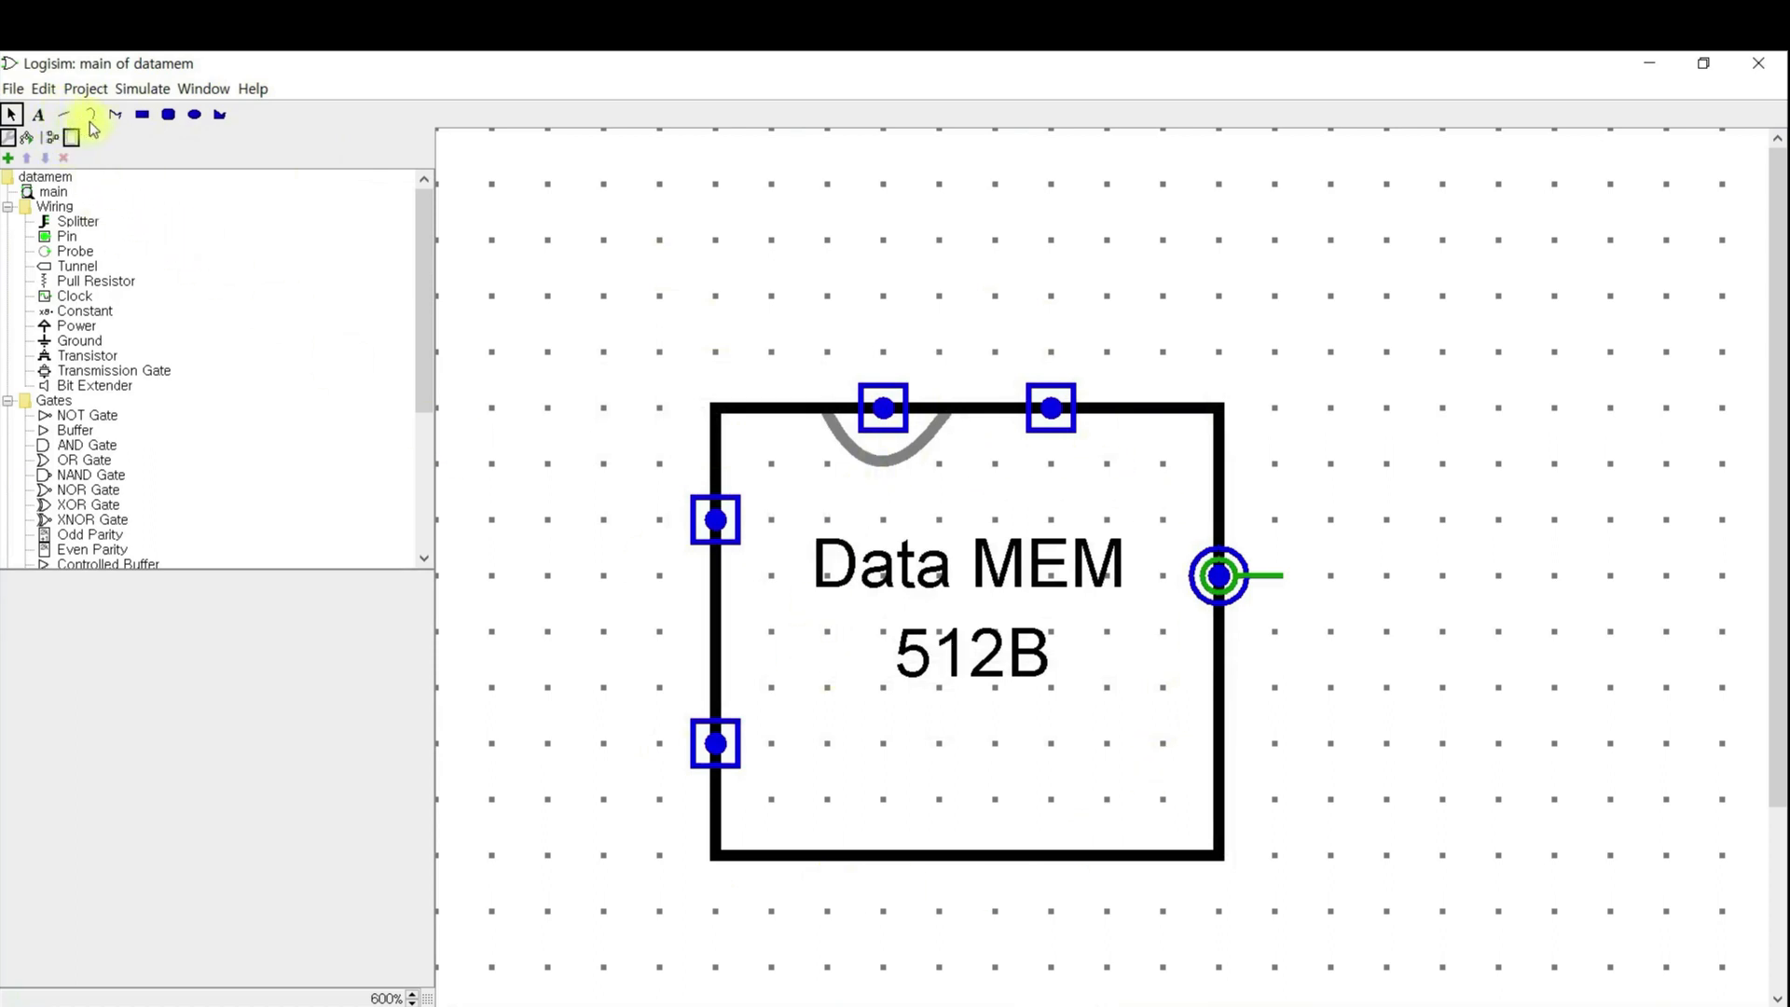
{"action": "left_click", "coordinate": [195, 117]}
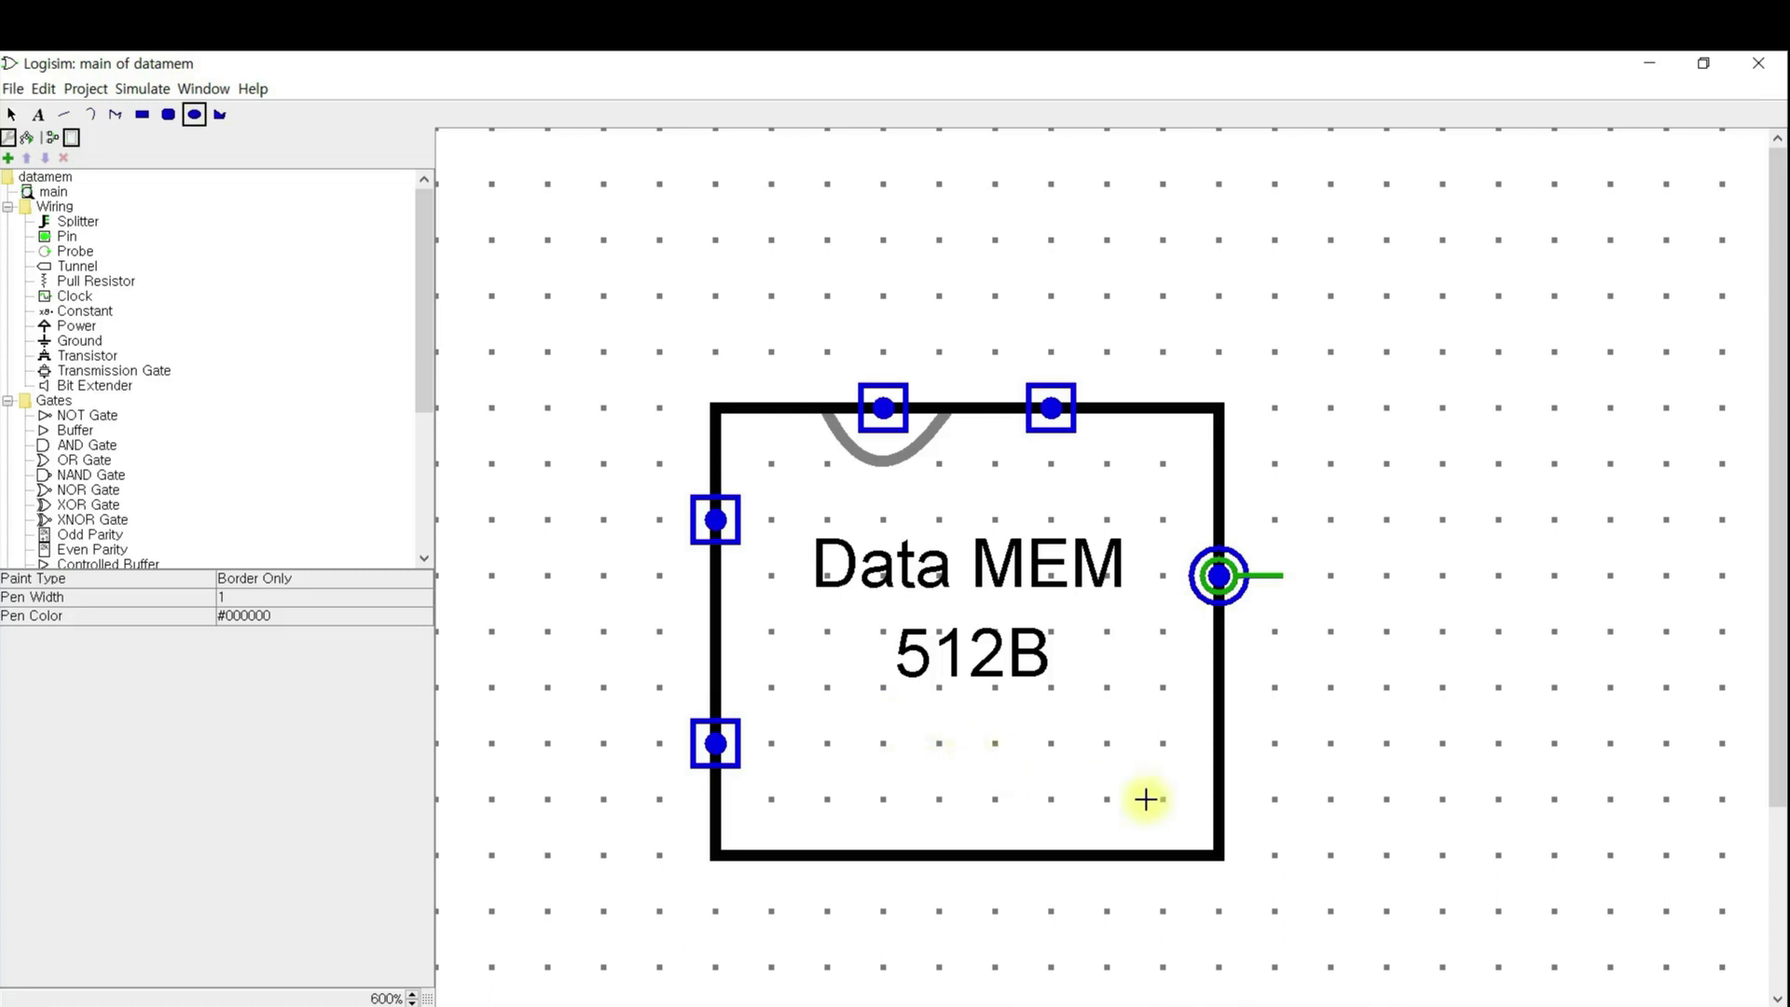
{"action": "left_click", "coordinate": [1692, 999]}
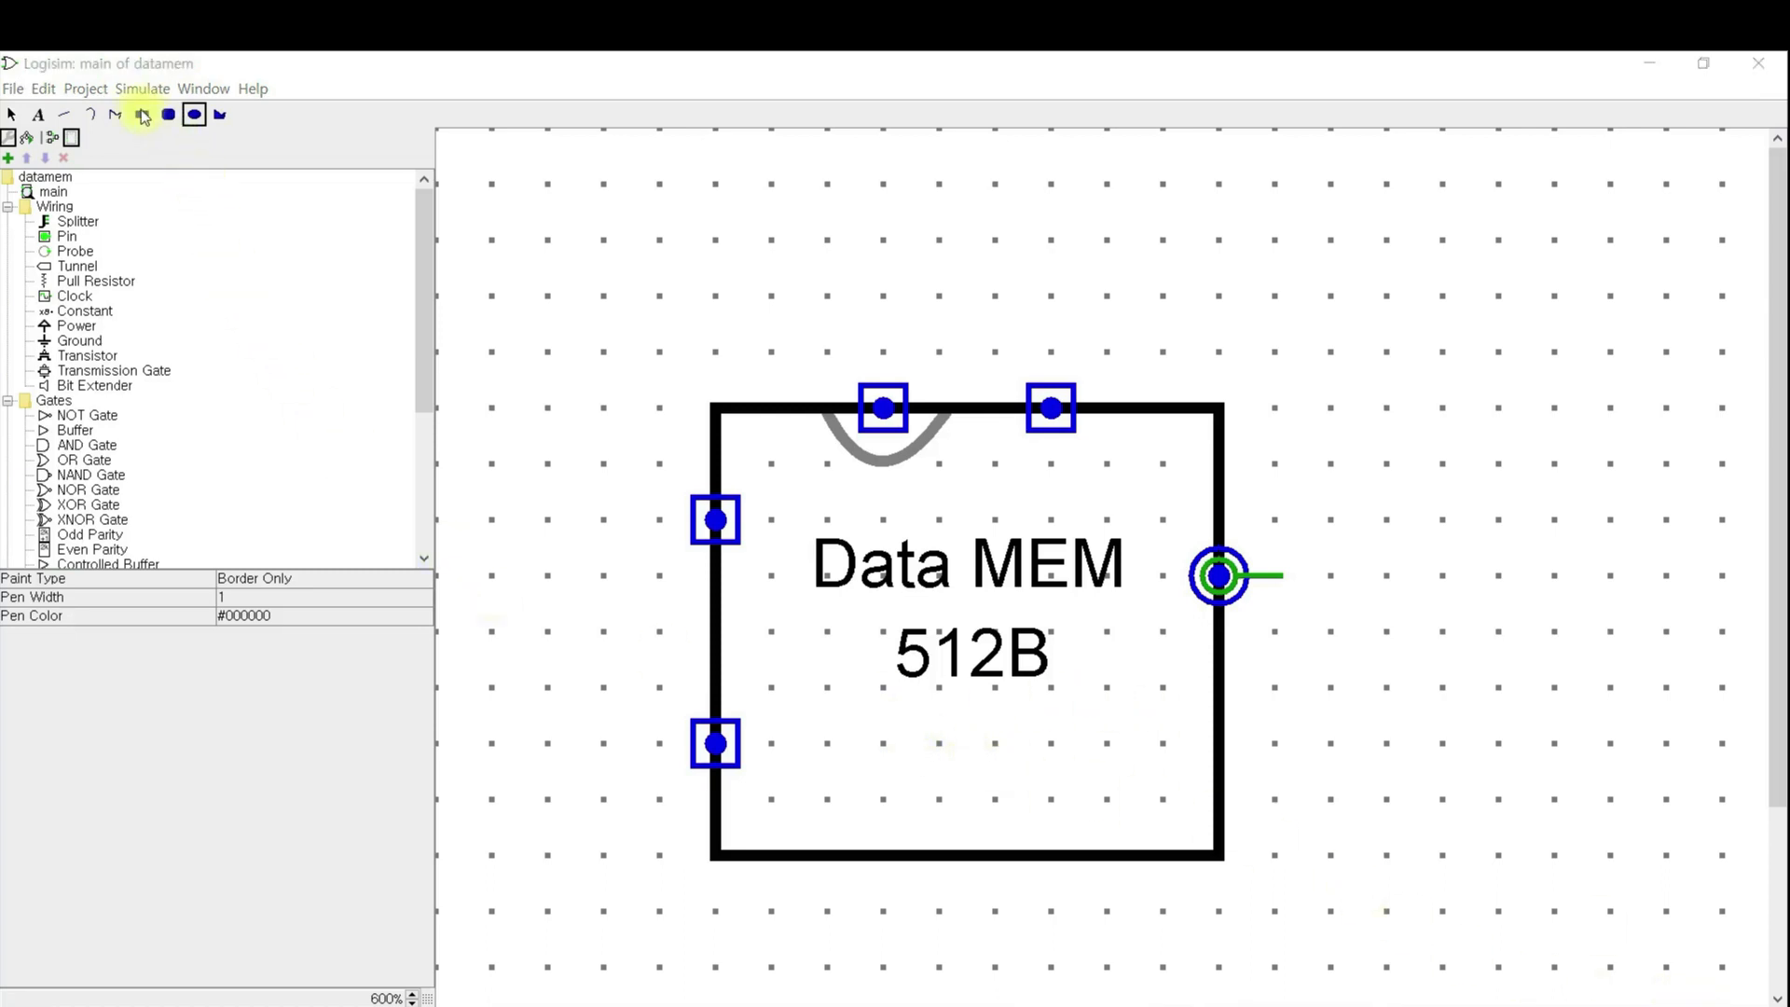
{"action": "left_click", "coordinate": [93, 115]}
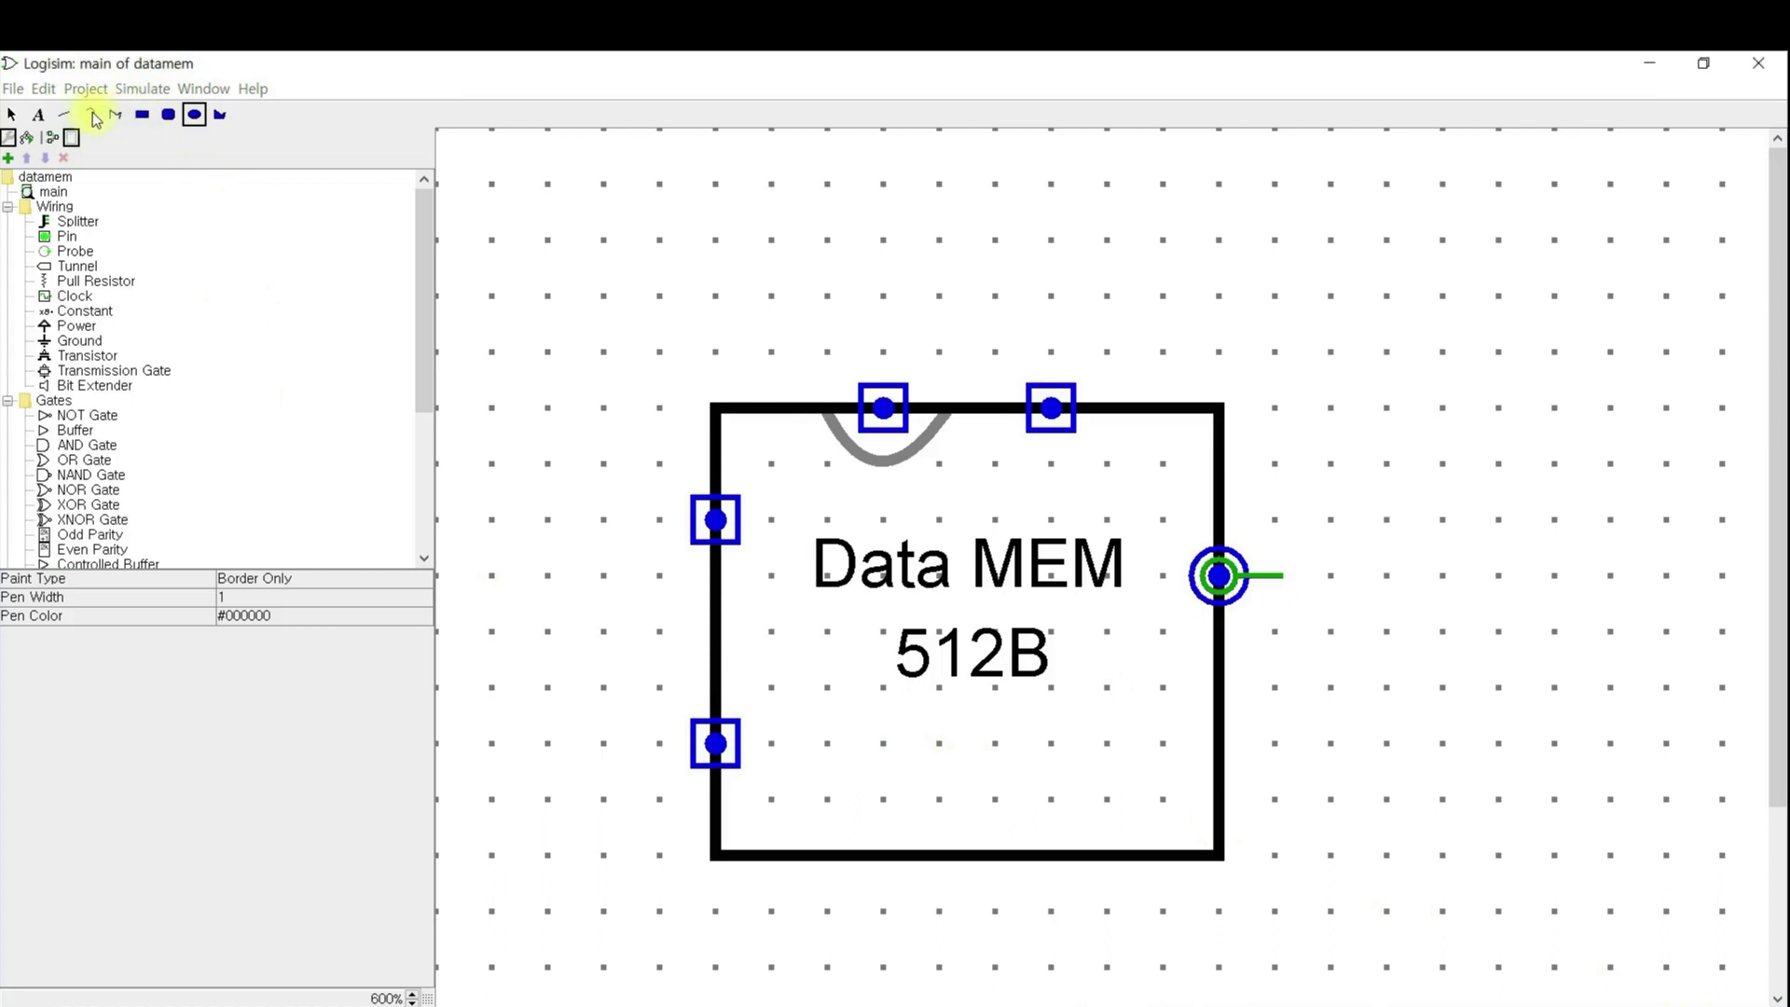
{"action": "left_click", "coordinate": [197, 115]}
{"action": "left_click_drag", "start_coordinate": [871, 735], "coordinate": [939, 764]}
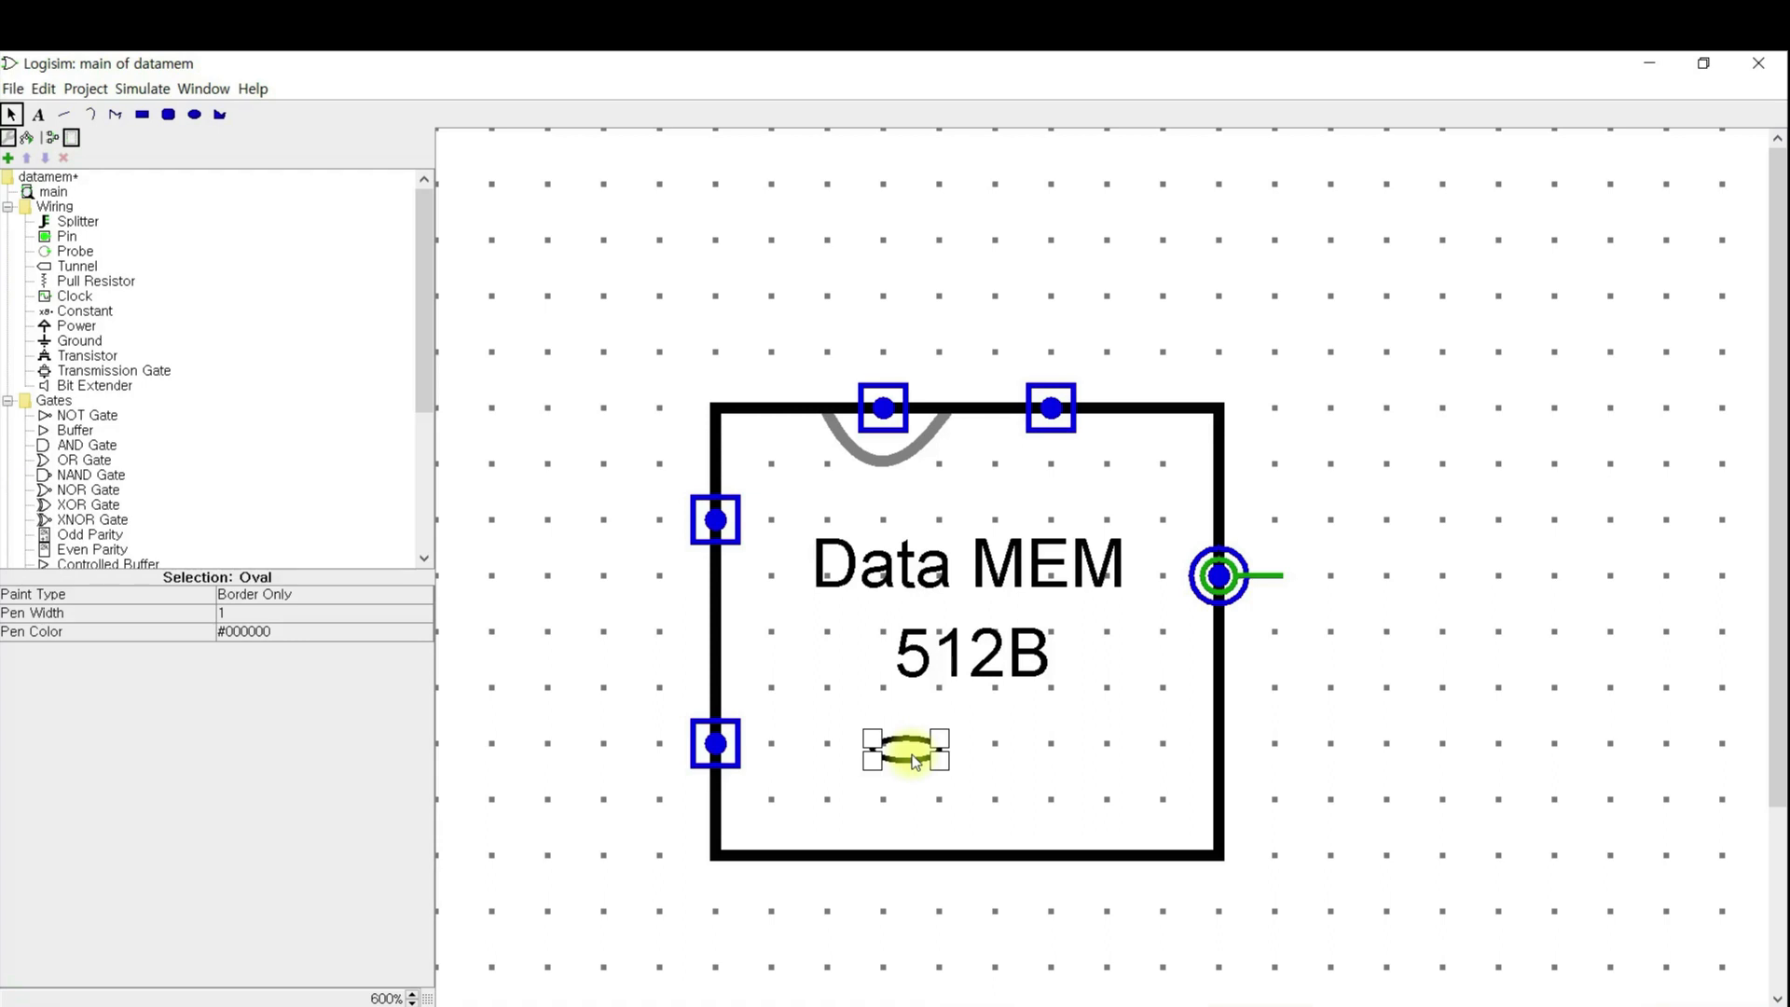
{"action": "key", "text": "Delete"}
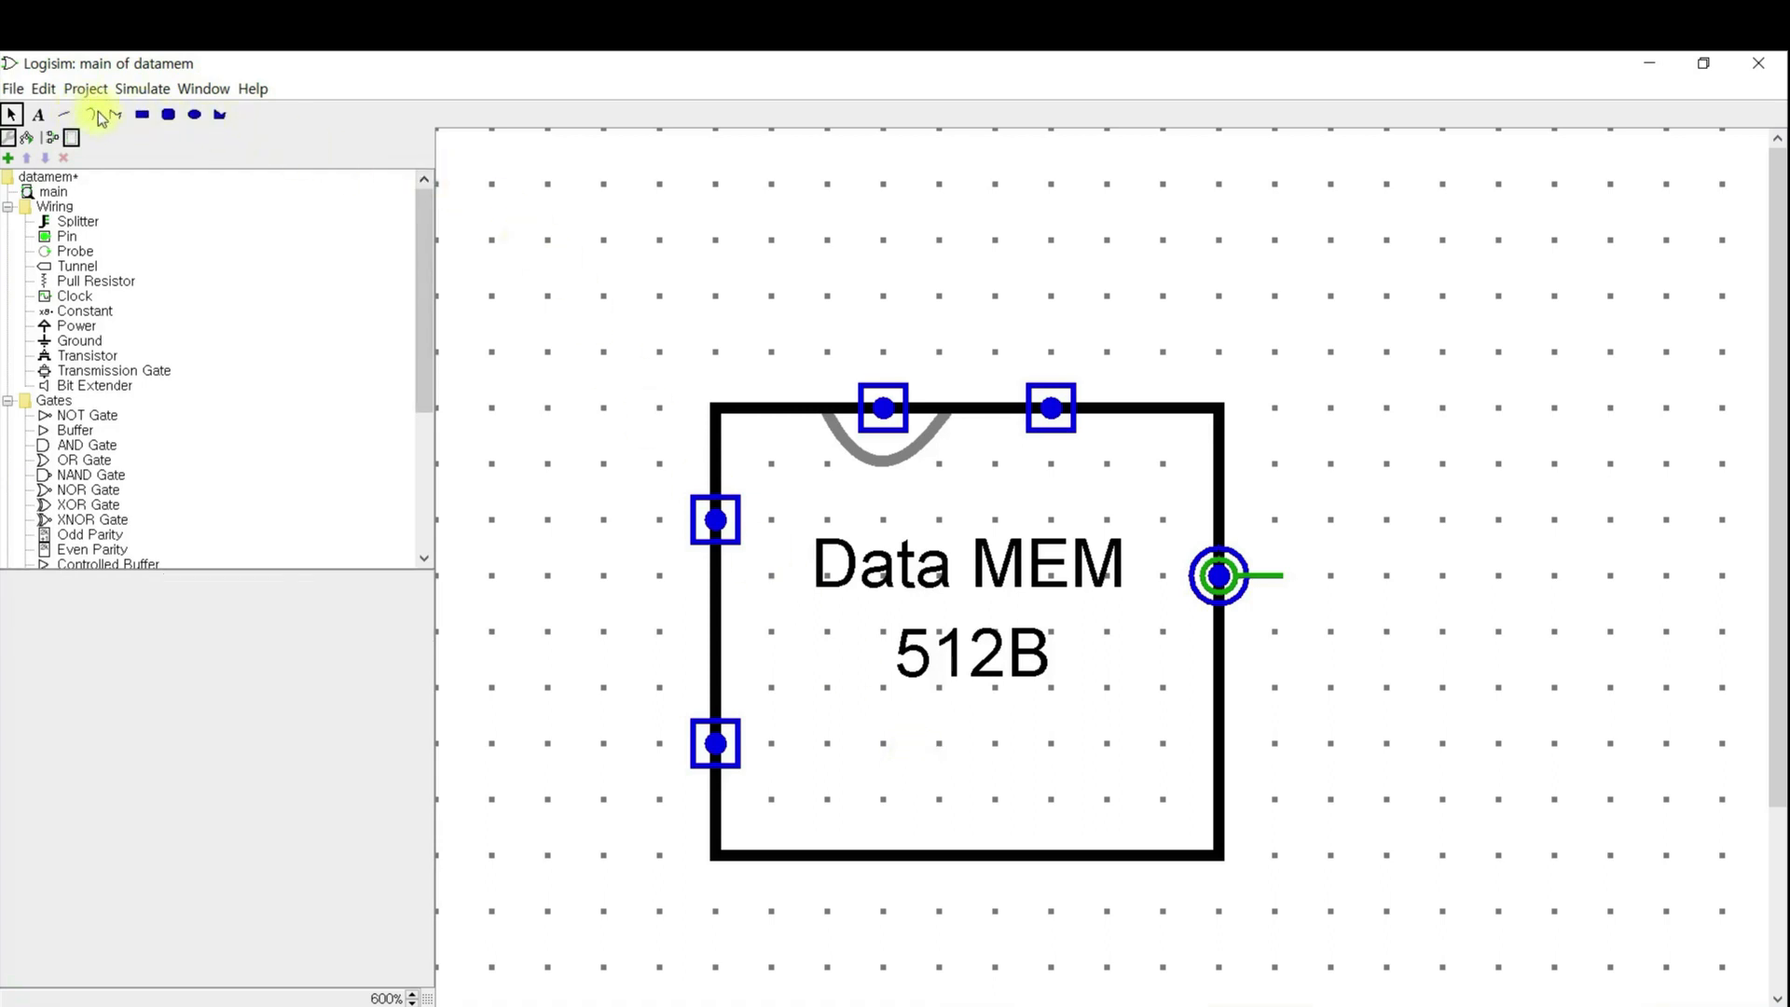
- Draw two small border-only ovals side by side beneath the "512B" label, each about one grid space wide
{"action": "left_click", "coordinate": [196, 114]}
{"action": "left_click_drag", "start_coordinate": [859, 721], "coordinate": [926, 768]}
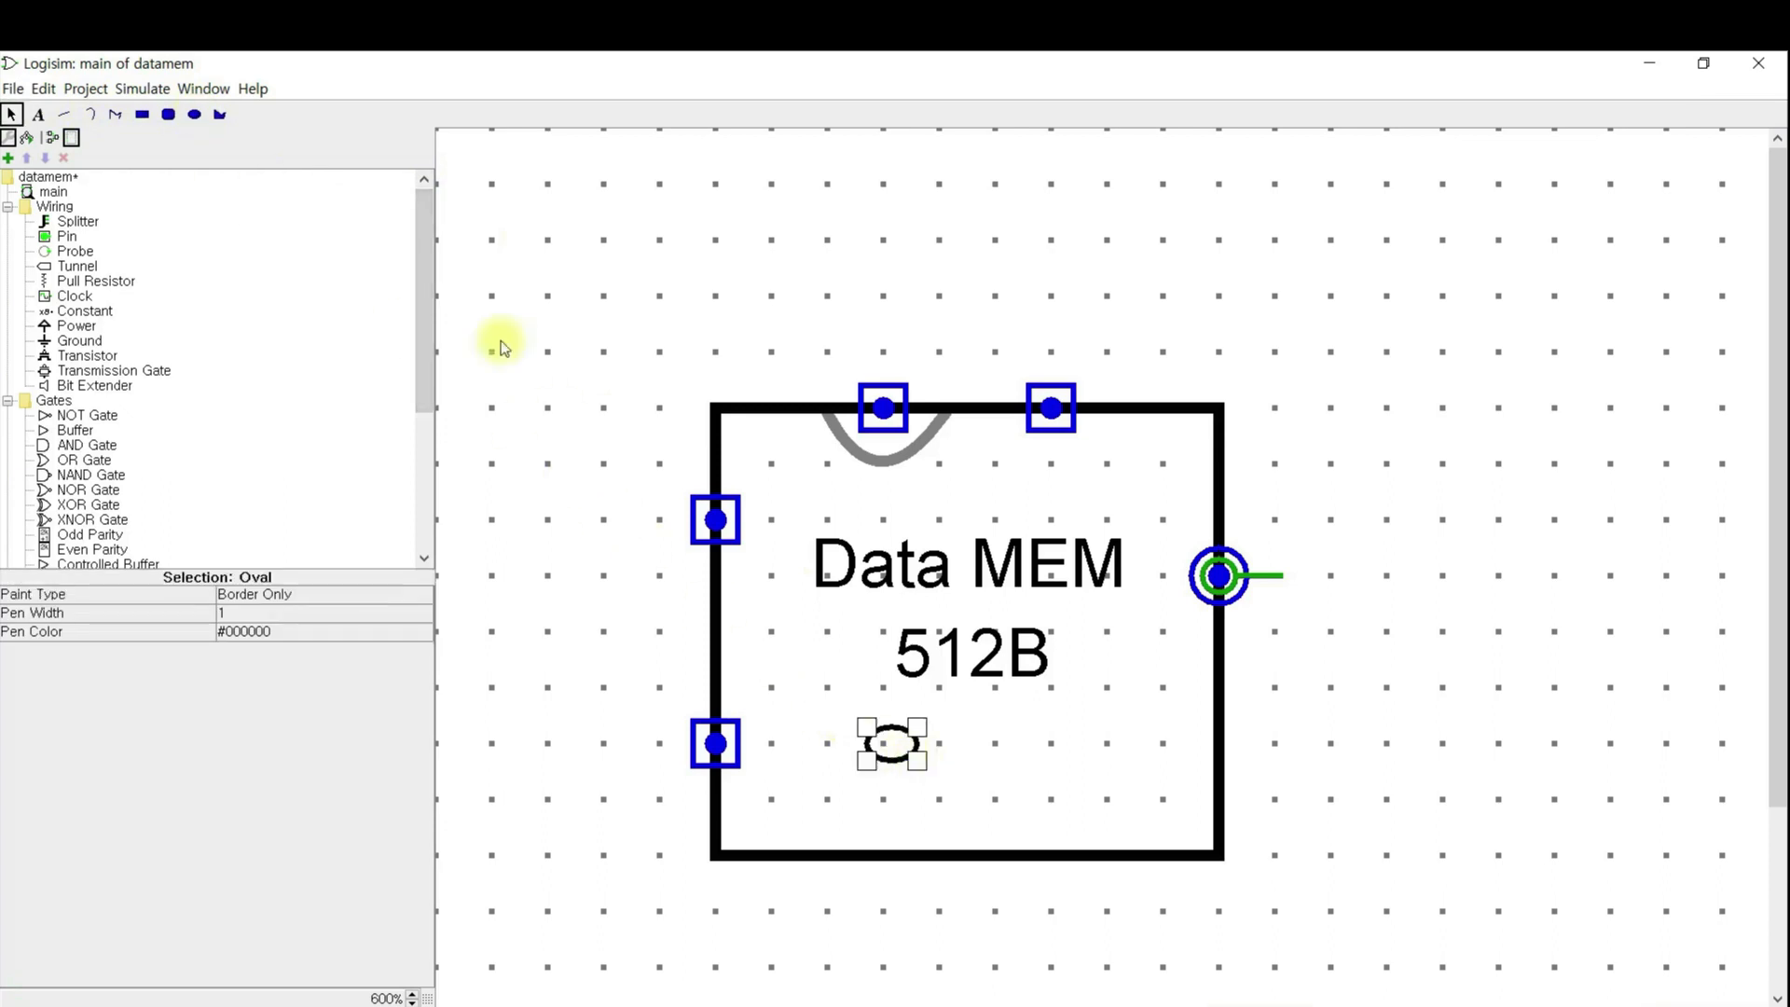
{"action": "left_click", "coordinate": [194, 114]}
{"action": "left_click_drag", "start_coordinate": [935, 727], "coordinate": [992, 759]}
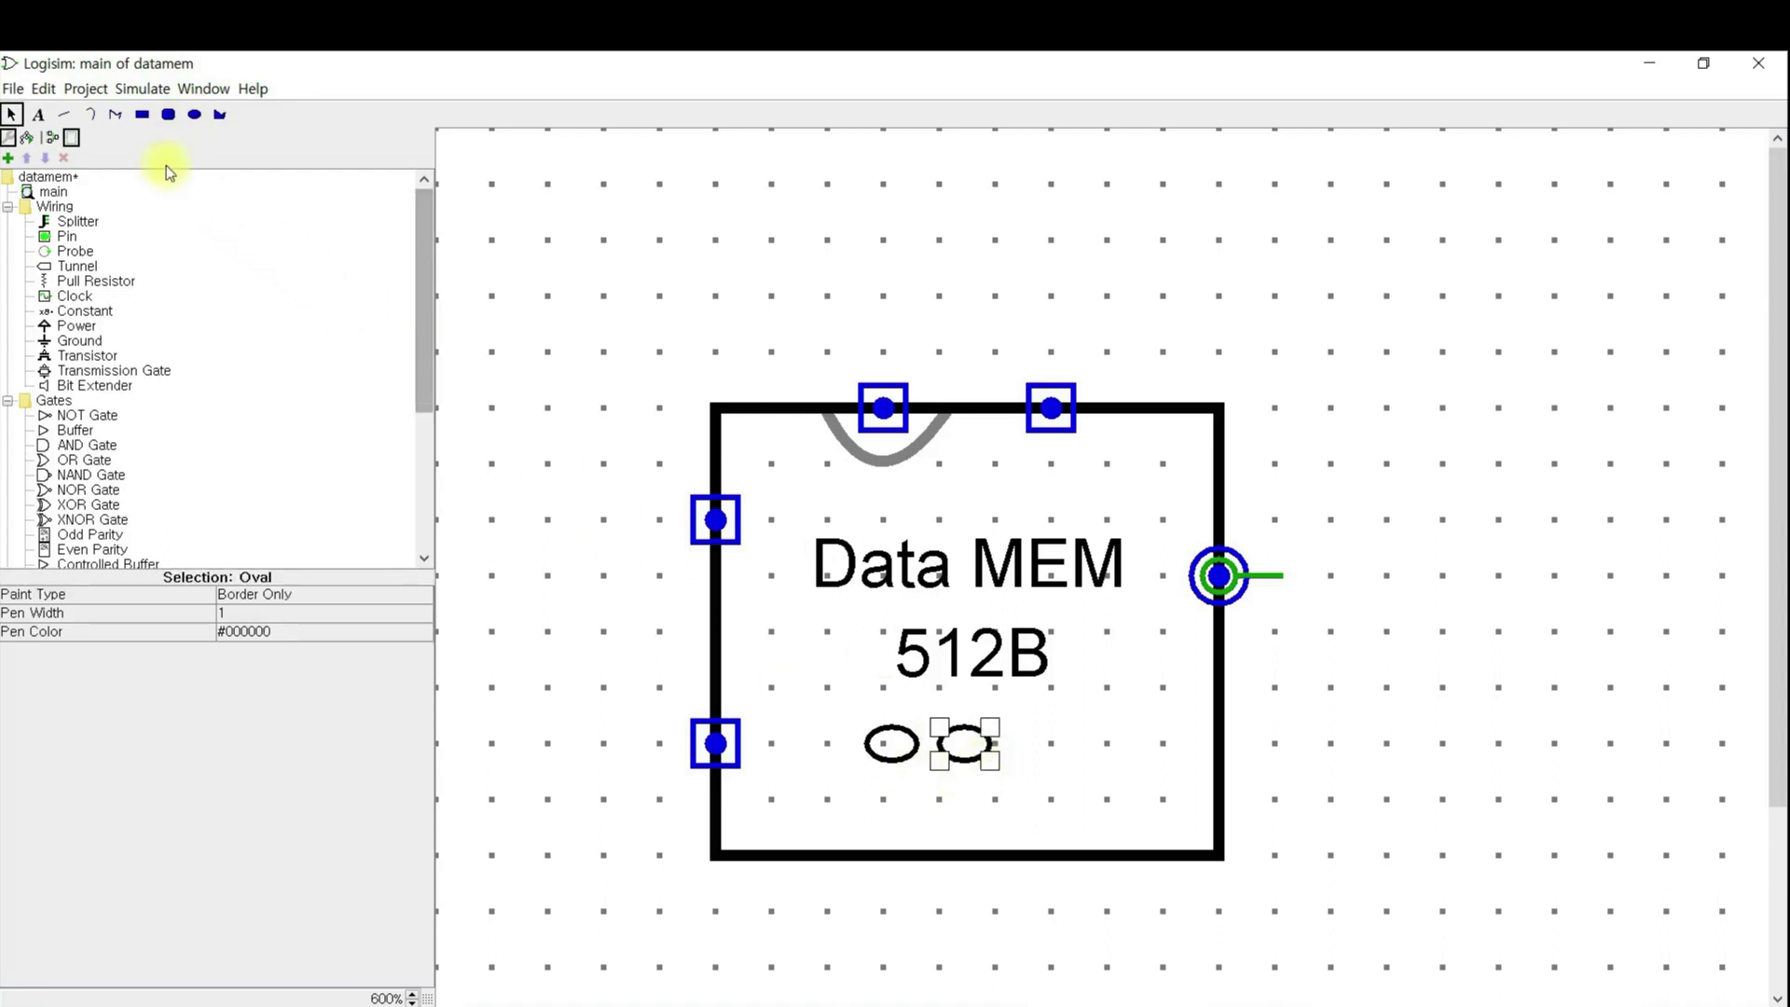
- Try to draw a curved mouth beneath the two ovals
{"action": "left_click", "coordinate": [90, 114]}
{"action": "left_click_drag", "start_coordinate": [881, 781], "coordinate": [934, 818]}
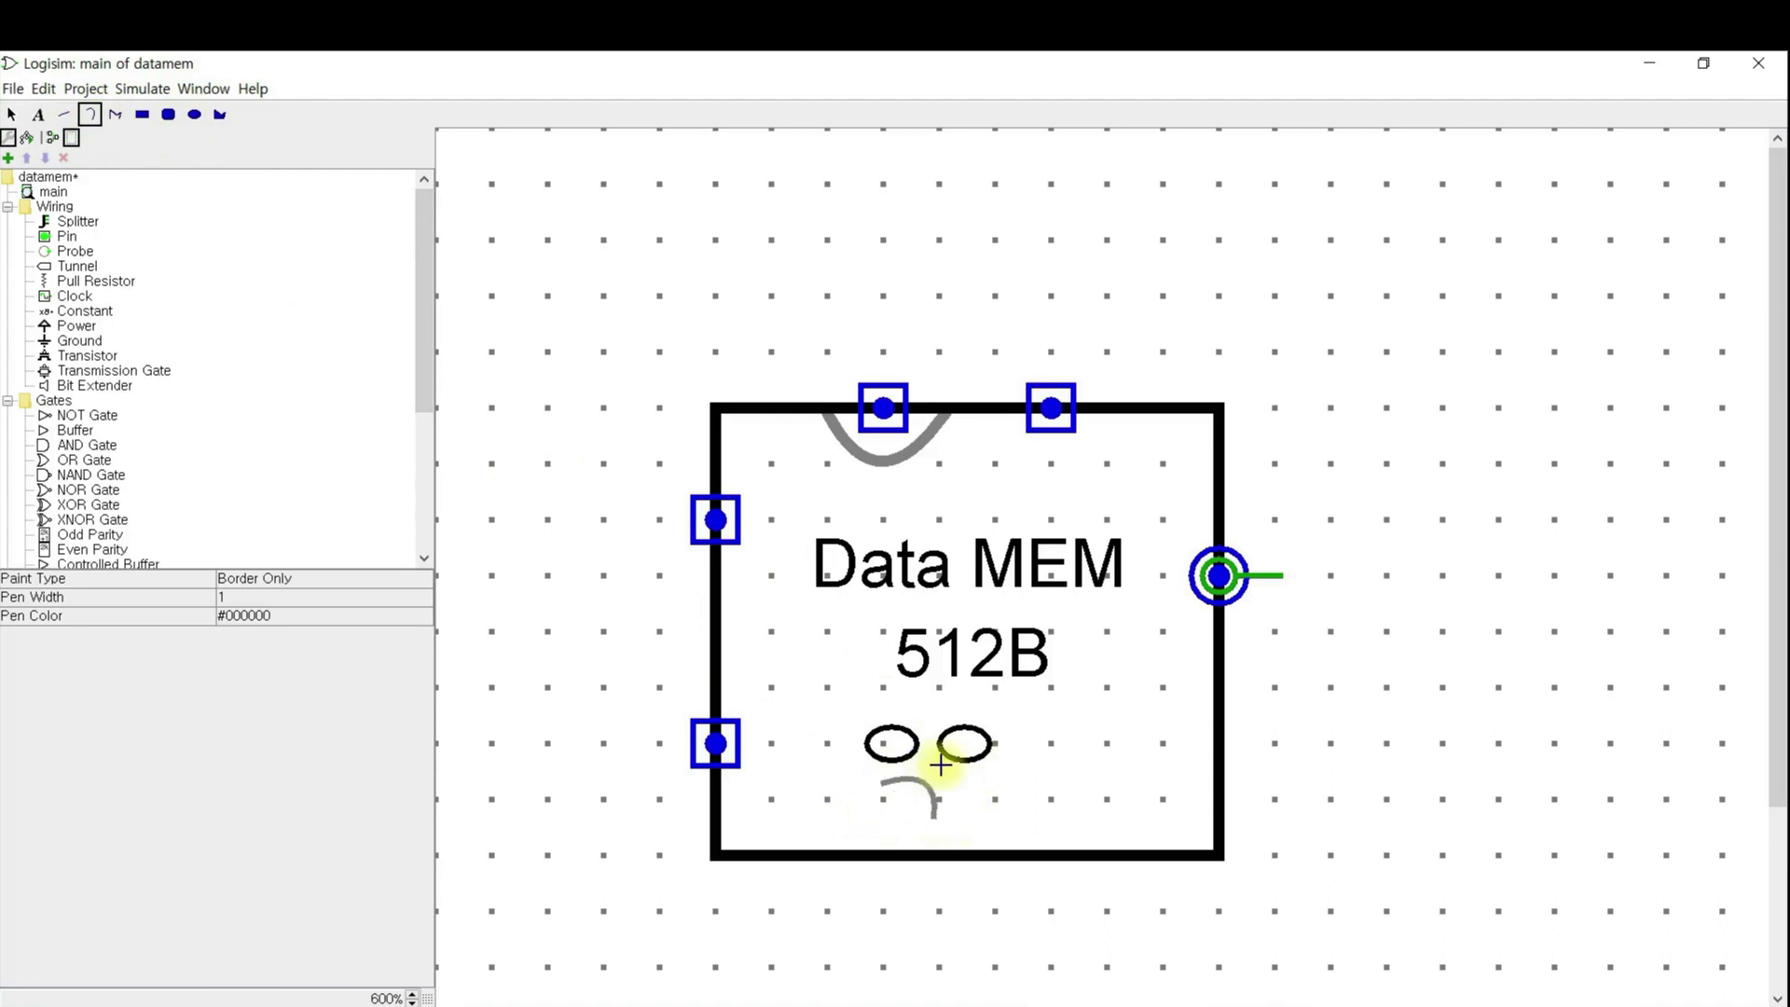
{"action": "left_click", "coordinate": [887, 856]}
{"action": "left_click_drag", "start_coordinate": [923, 829], "coordinate": [929, 825]}
- Move the right-hand oval about half a grid space away from the other one and shift the curve to sit between them
{"action": "left_click_drag", "start_coordinate": [964, 743], "coordinate": [993, 746]}
{"action": "left_click_drag", "start_coordinate": [931, 826], "coordinate": [949, 825]}
{"action": "left_click", "coordinate": [1299, 783]}
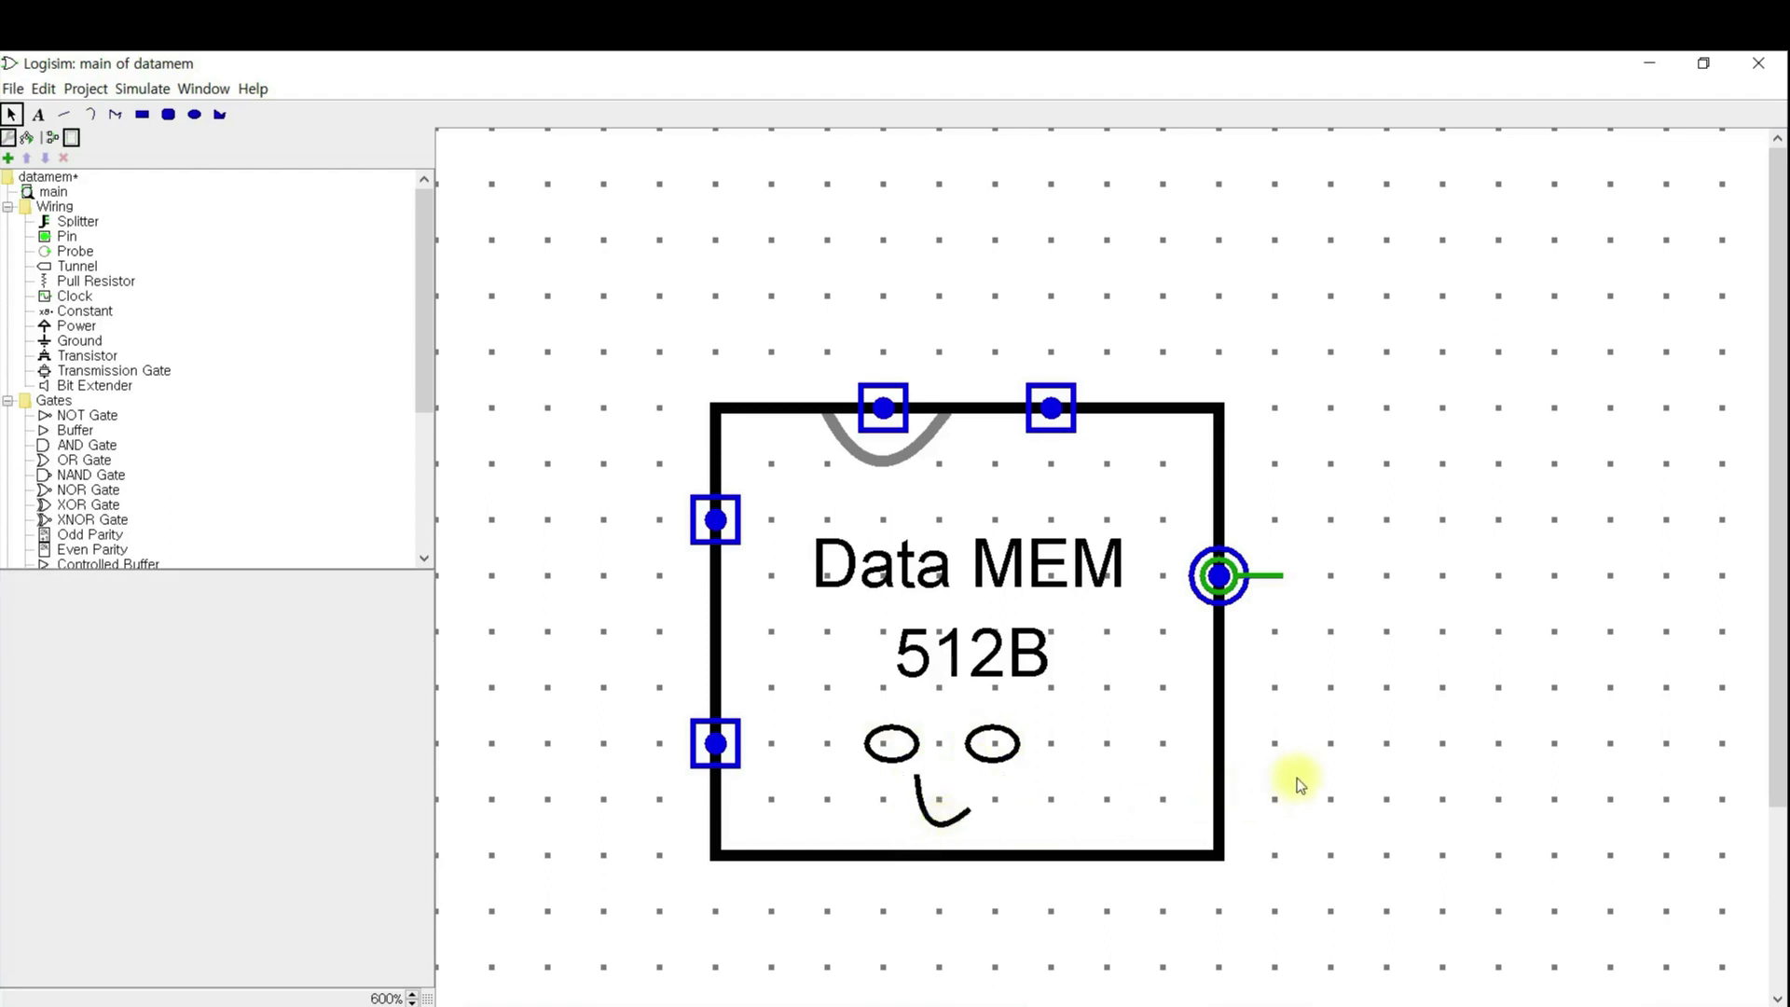
- Delete the curve beneath the ovals and try to draw it again
{"action": "left_click", "coordinate": [946, 822]}
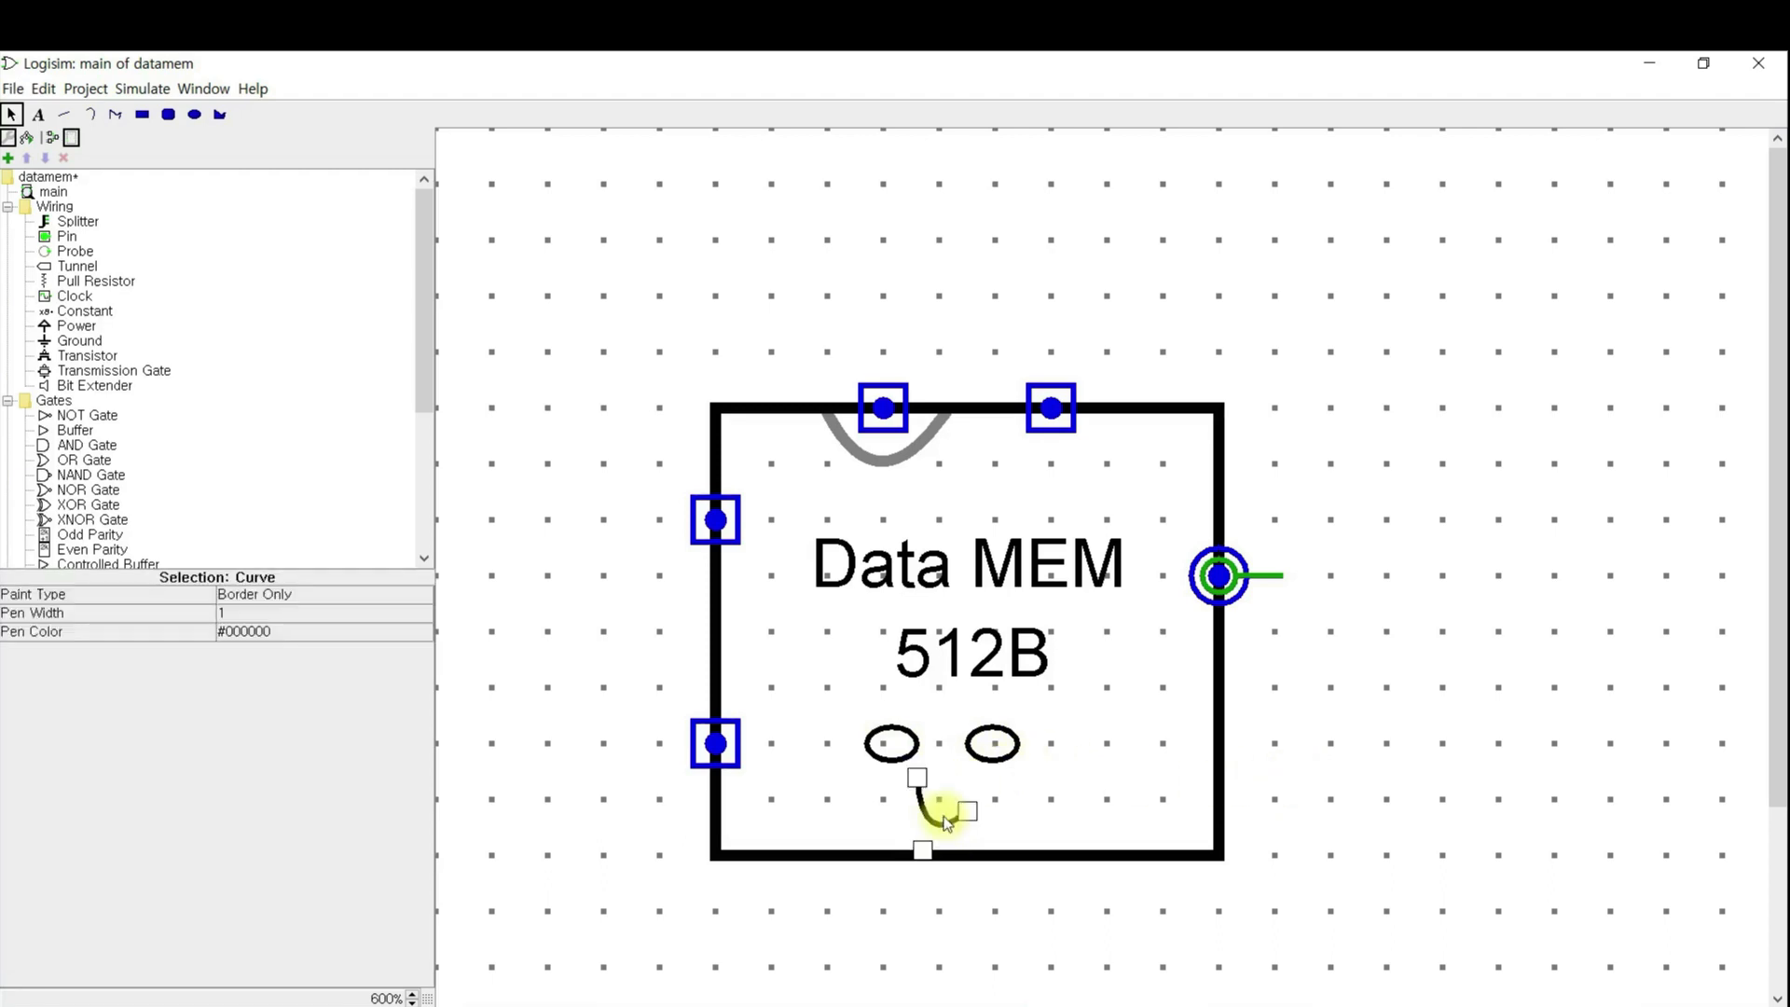
{"action": "key", "text": "Delete"}
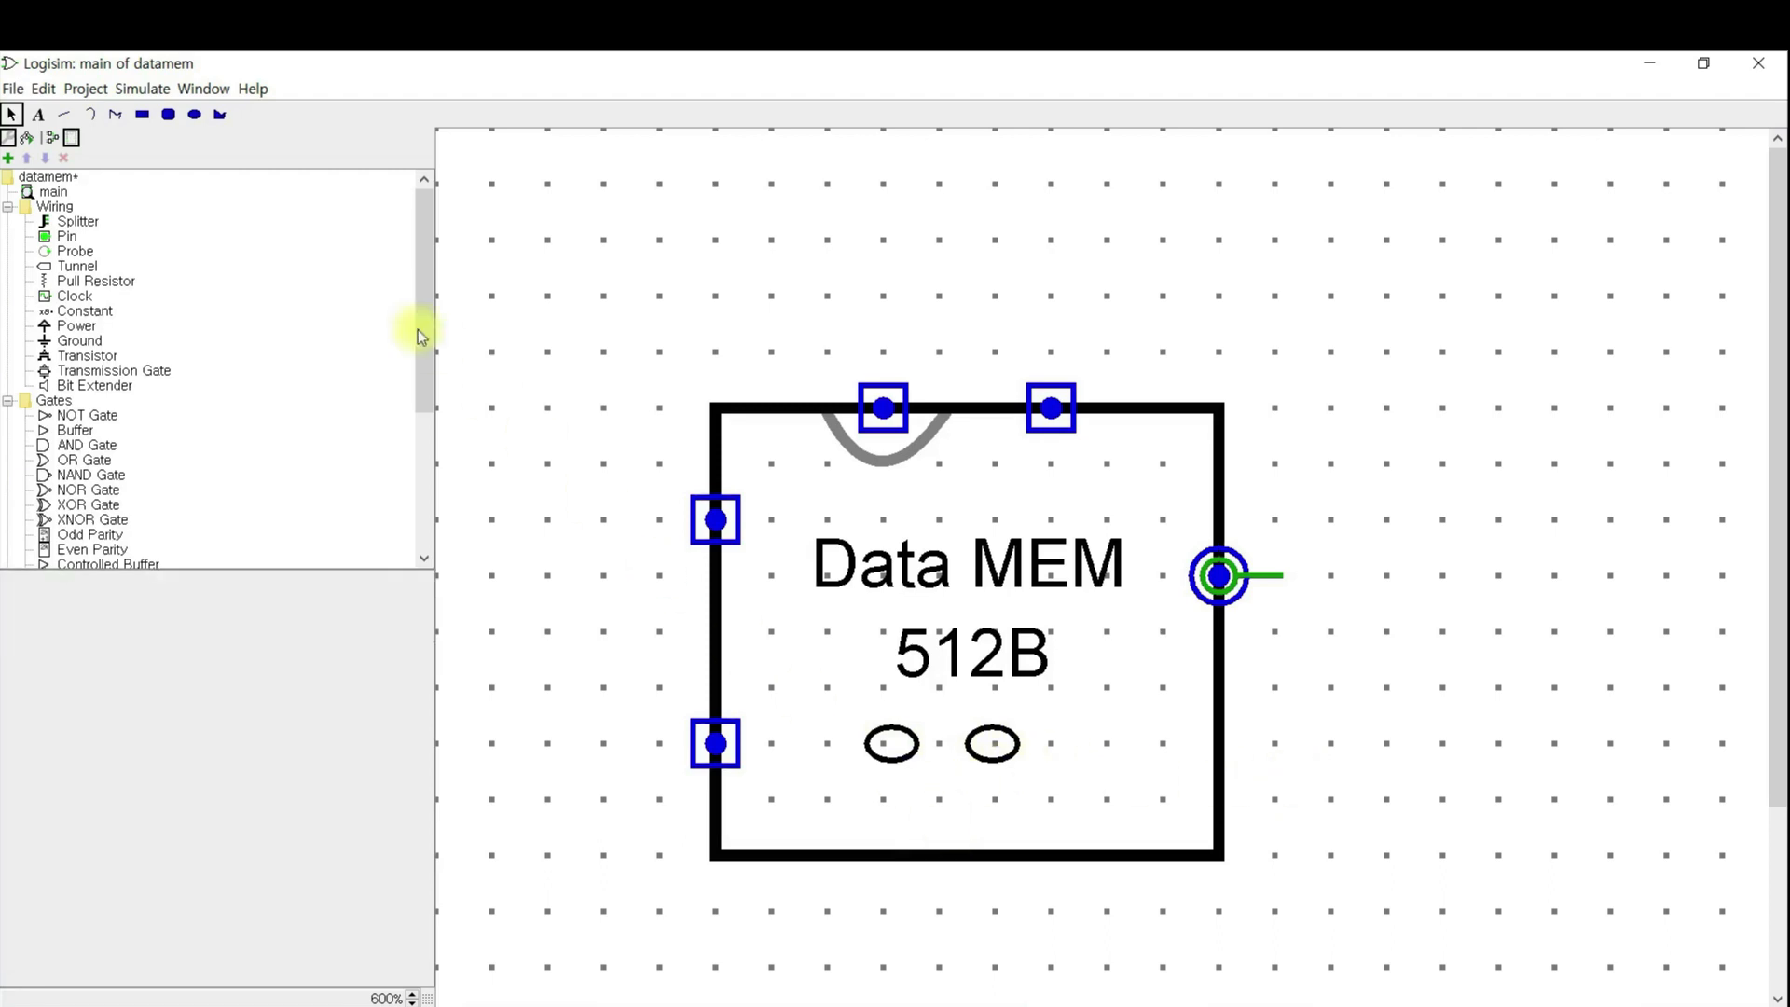
{"action": "left_click", "coordinate": [90, 114]}
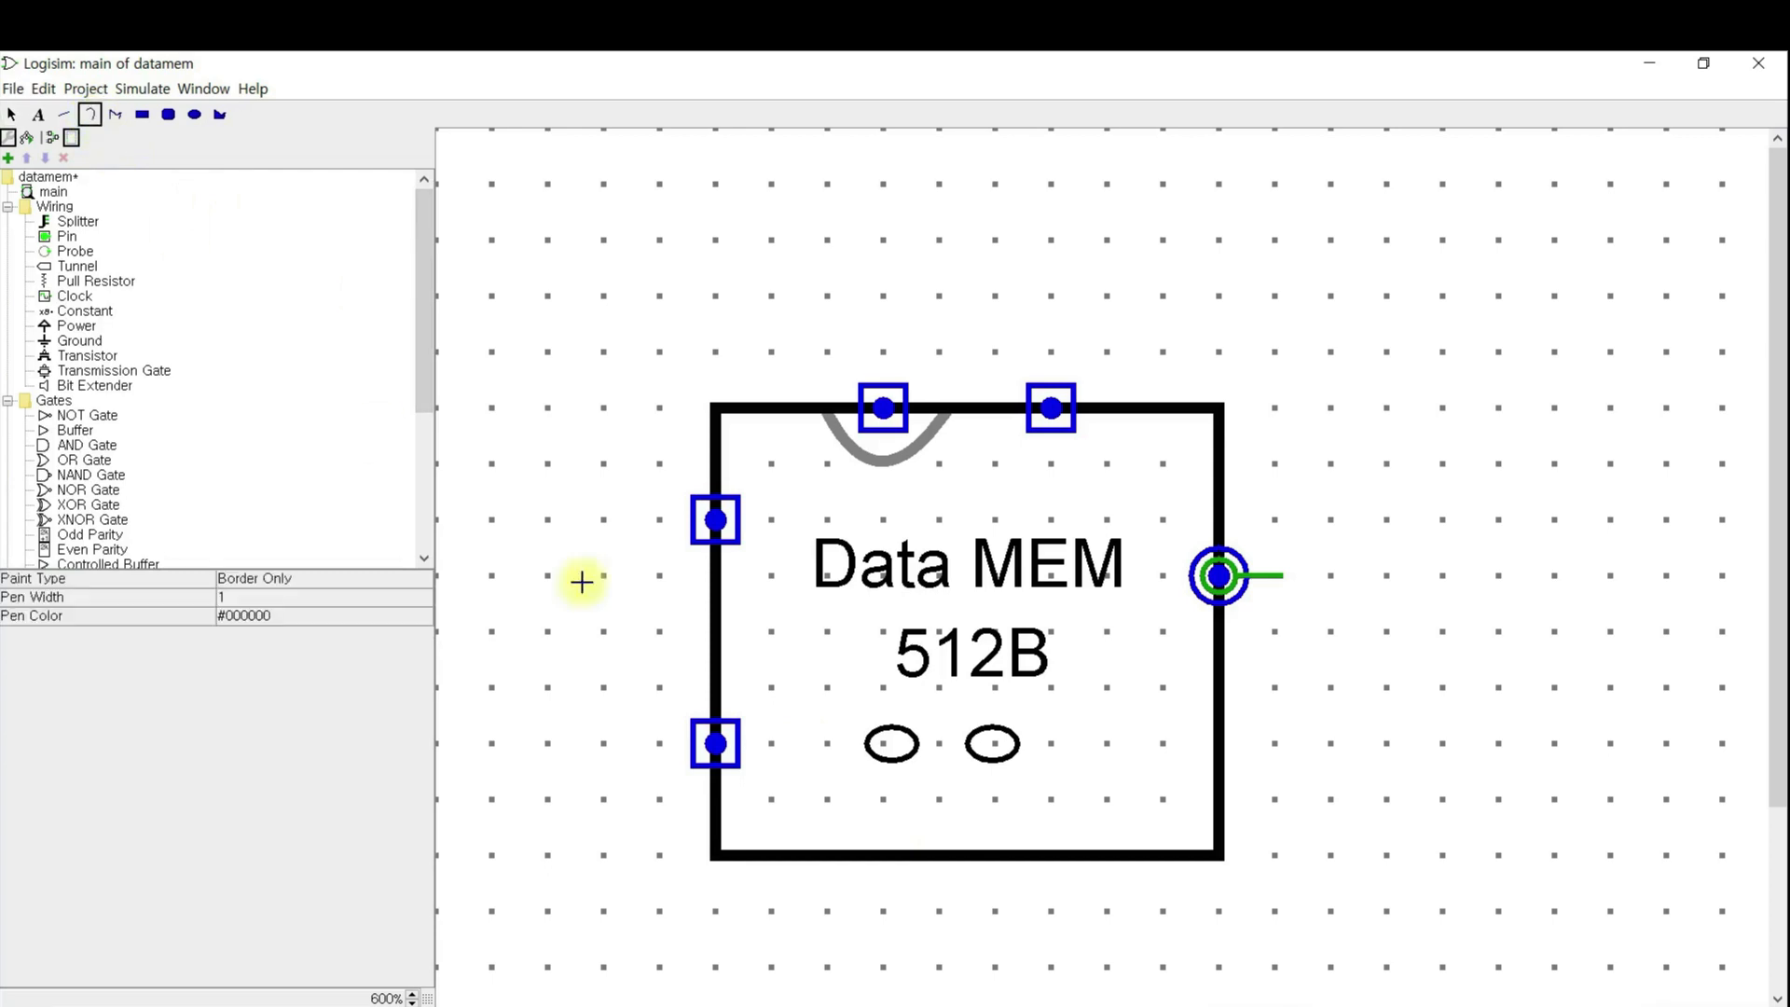
{"action": "left_click", "coordinate": [939, 833]}
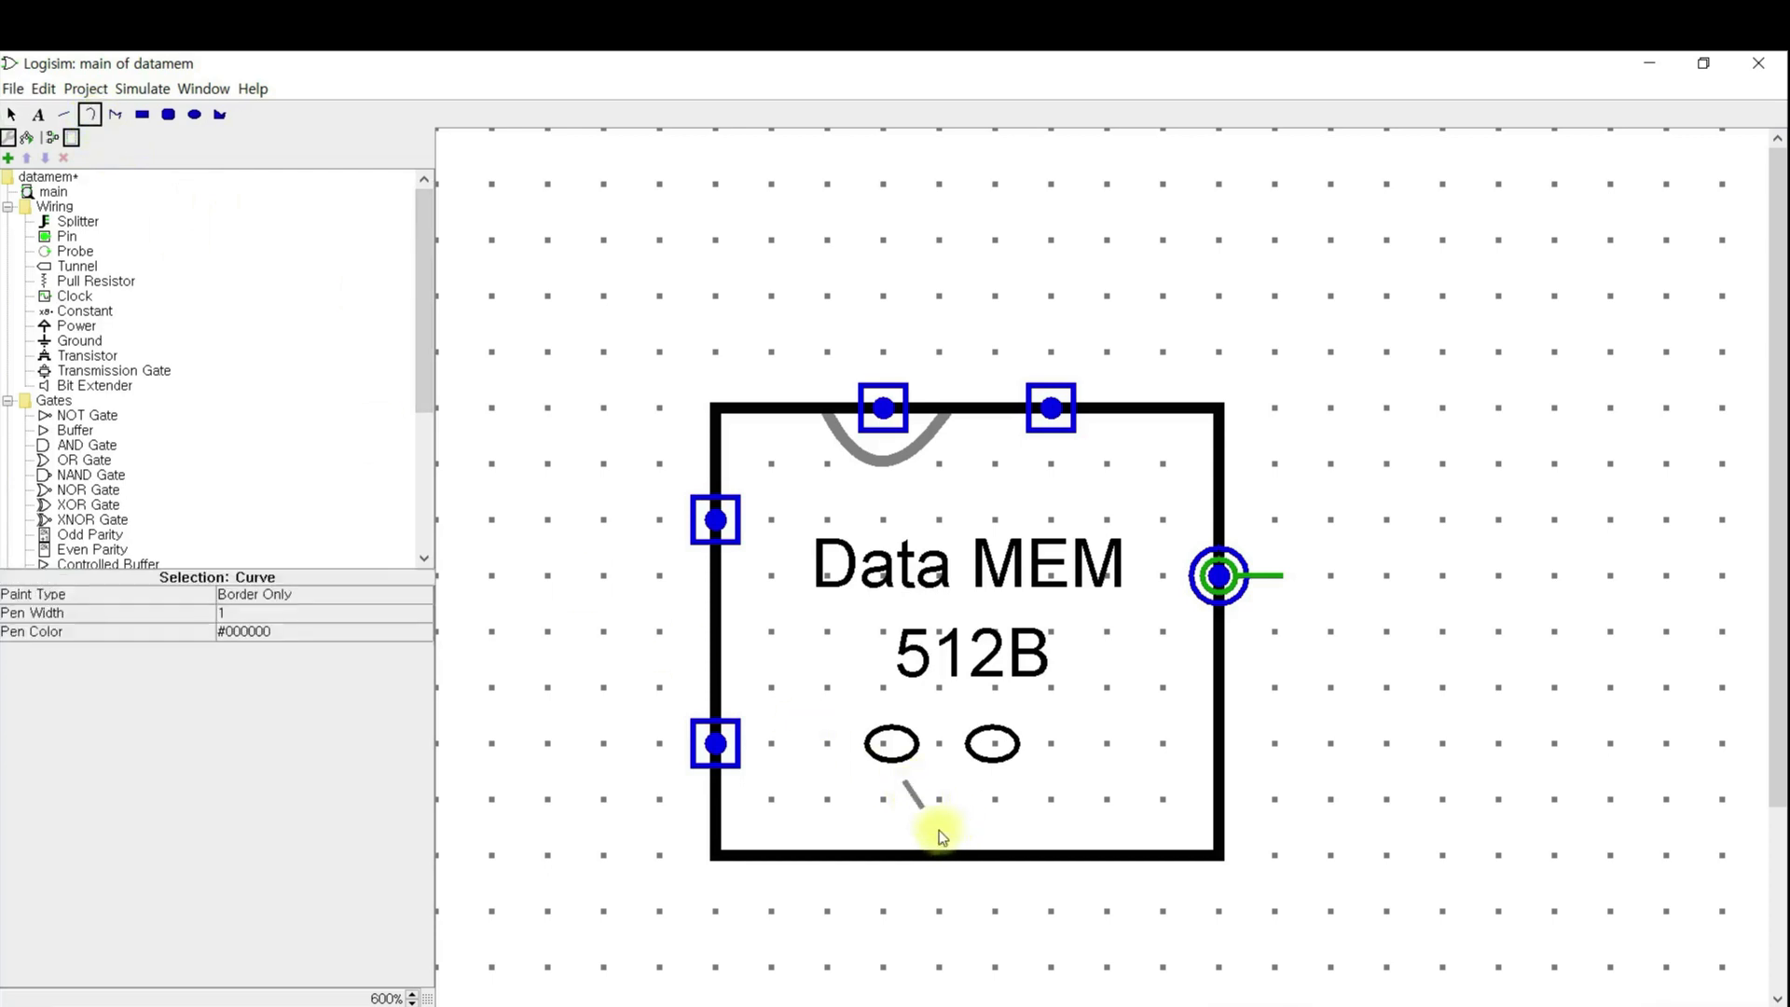
{"action": "left_click_drag", "start_coordinate": [943, 837], "coordinate": [867, 809]}
{"action": "key", "text": "Delete"}
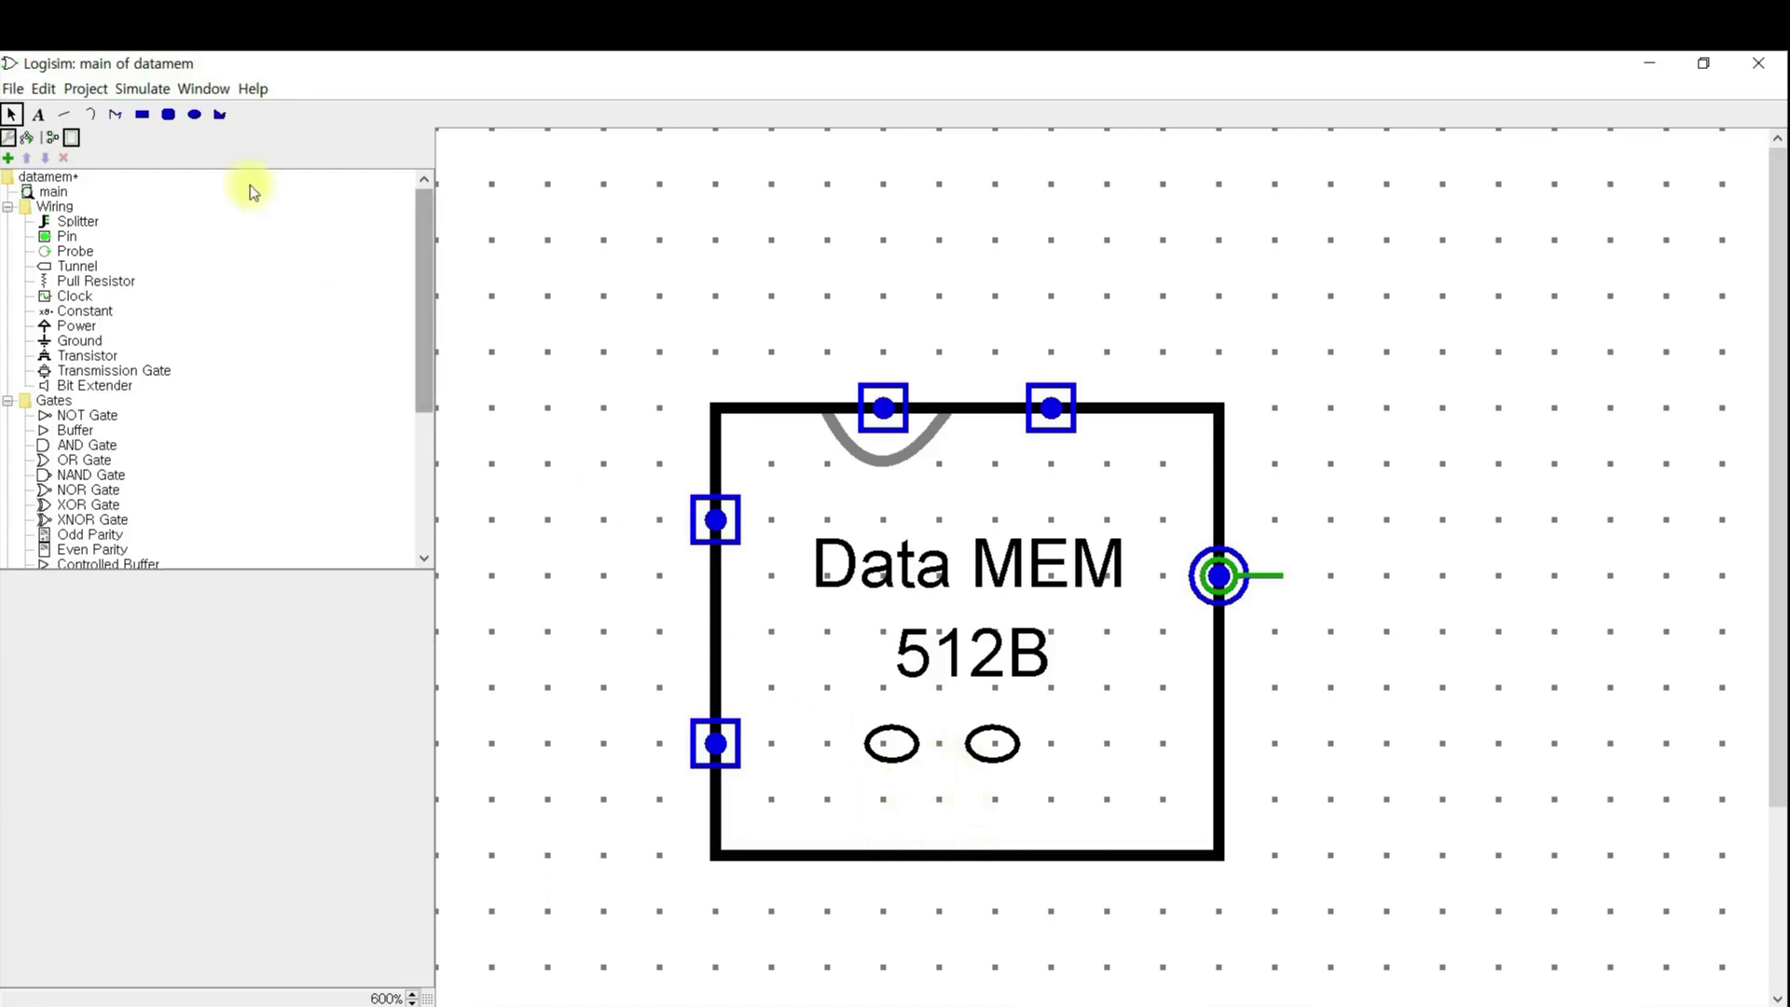
{"action": "left_click", "coordinate": [115, 113]}
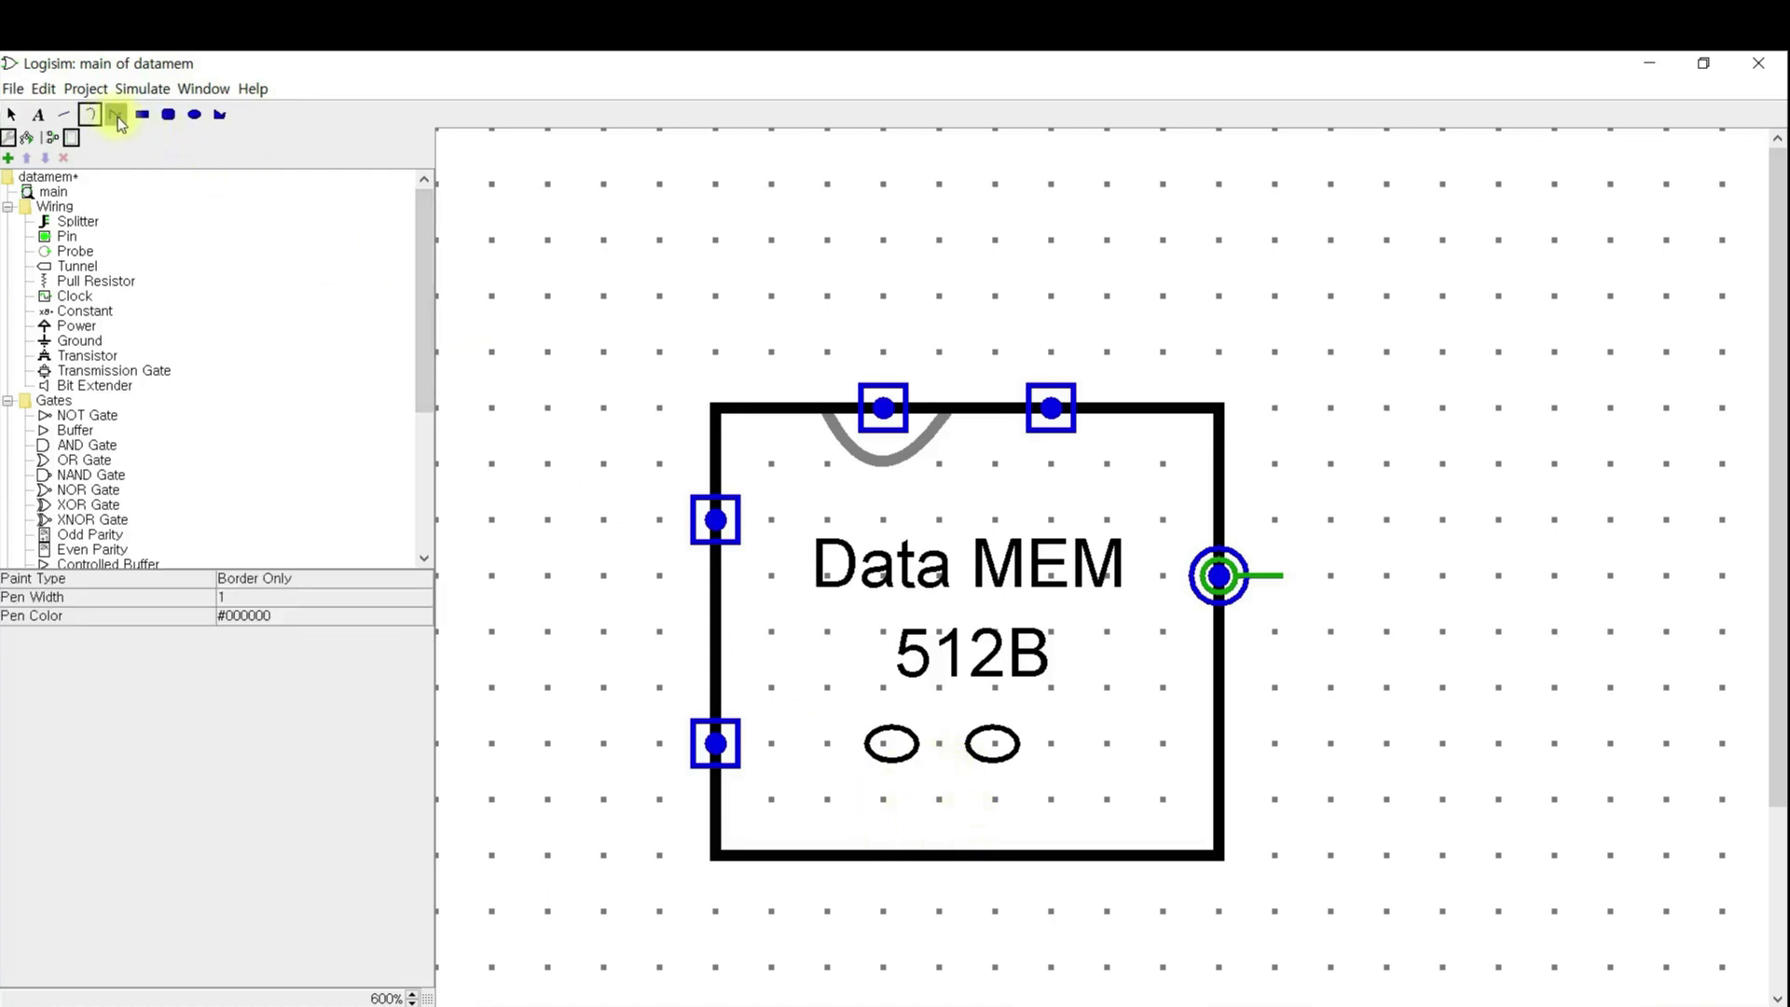
{"action": "left_click", "coordinate": [890, 780]}
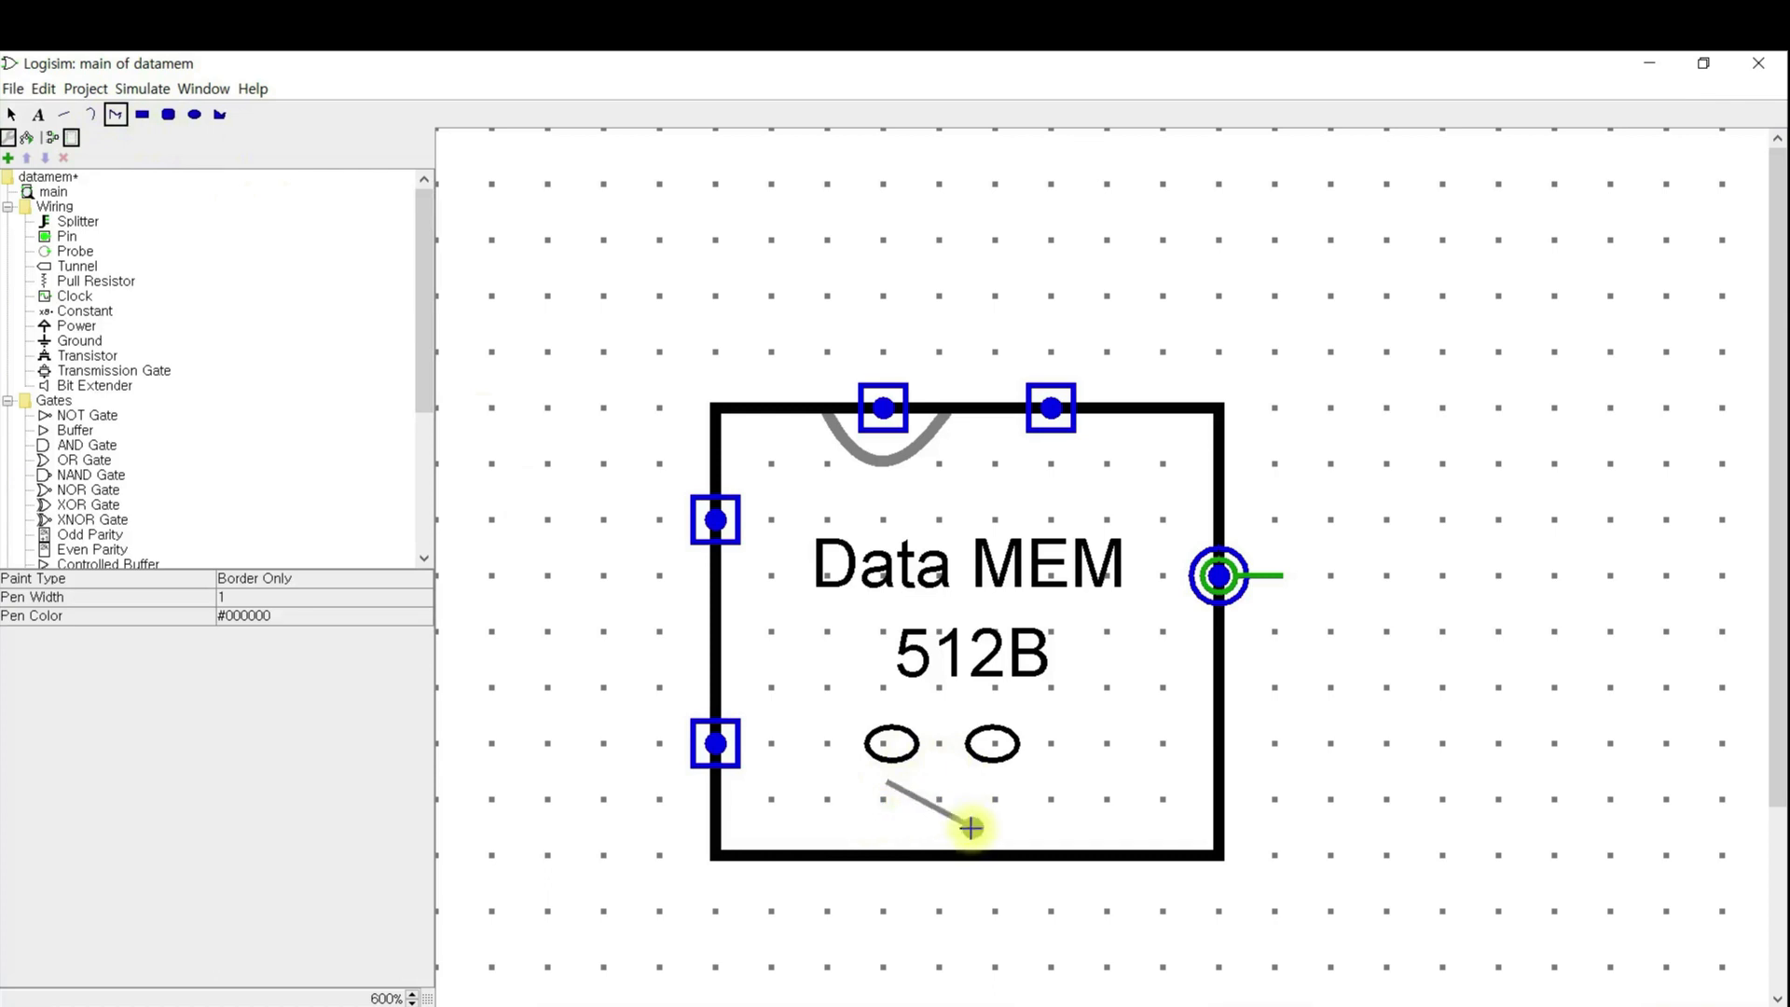
{"action": "left_click", "coordinate": [946, 828]}
{"action": "left_click", "coordinate": [996, 783]}
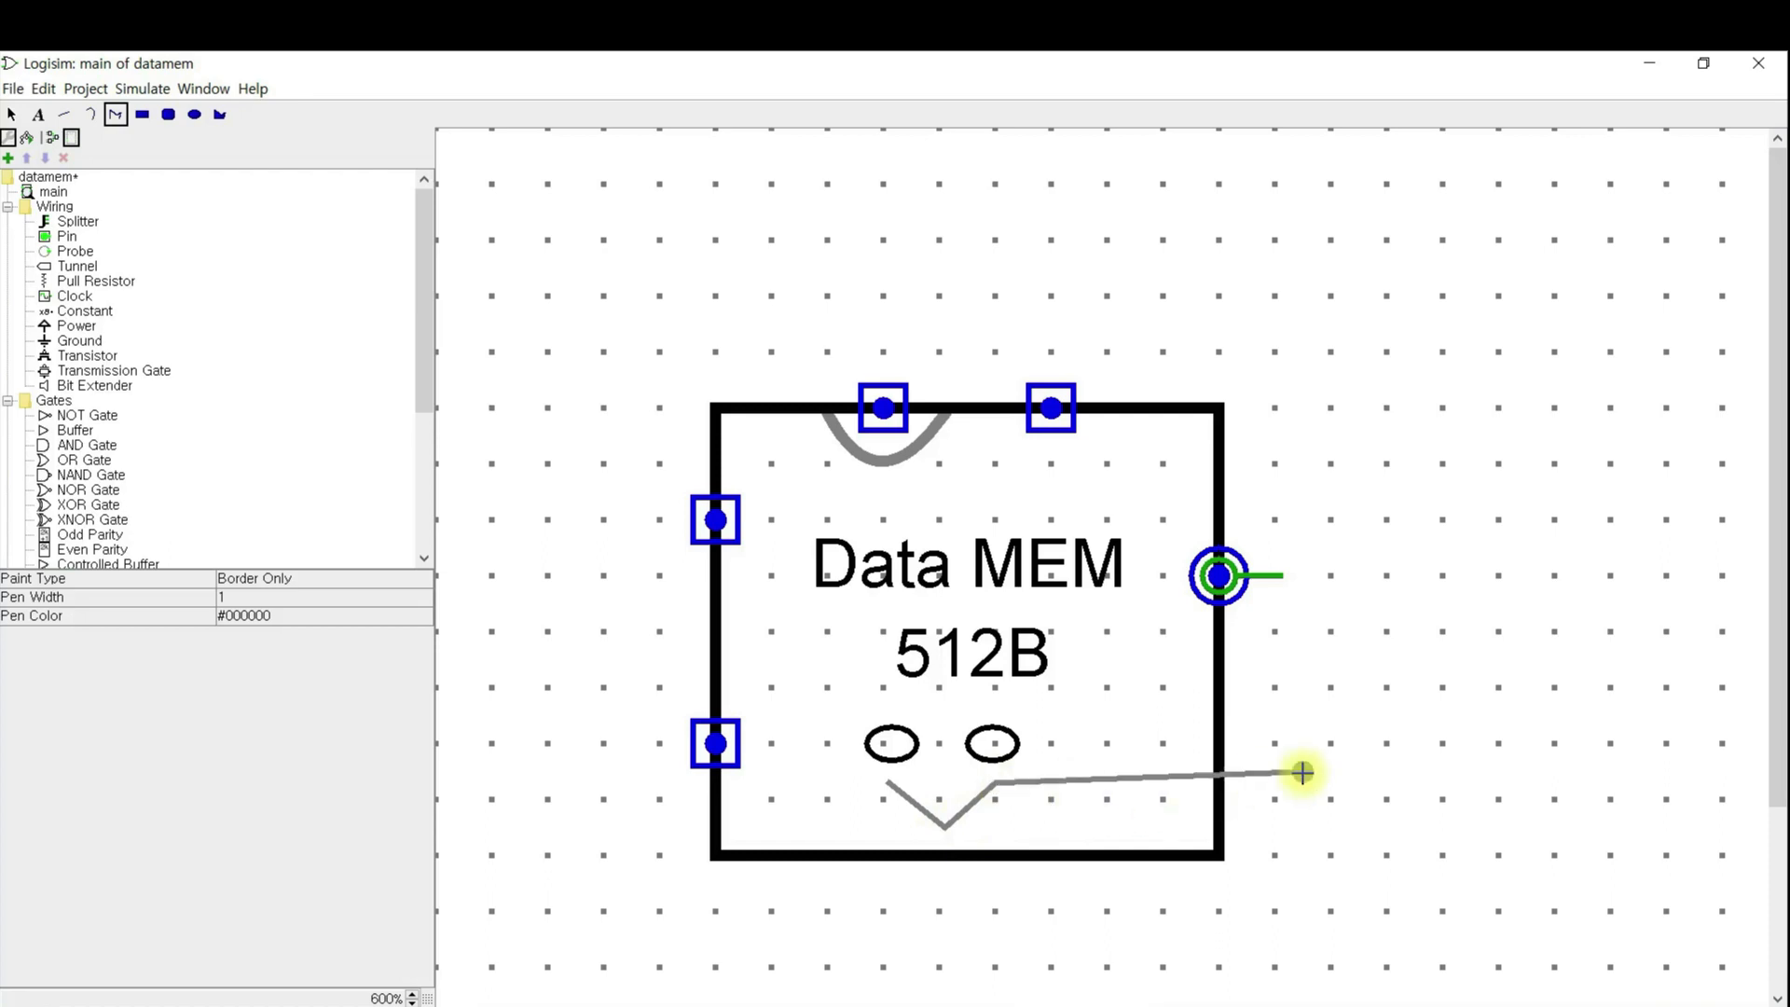
{"action": "key", "text": "Escape"}
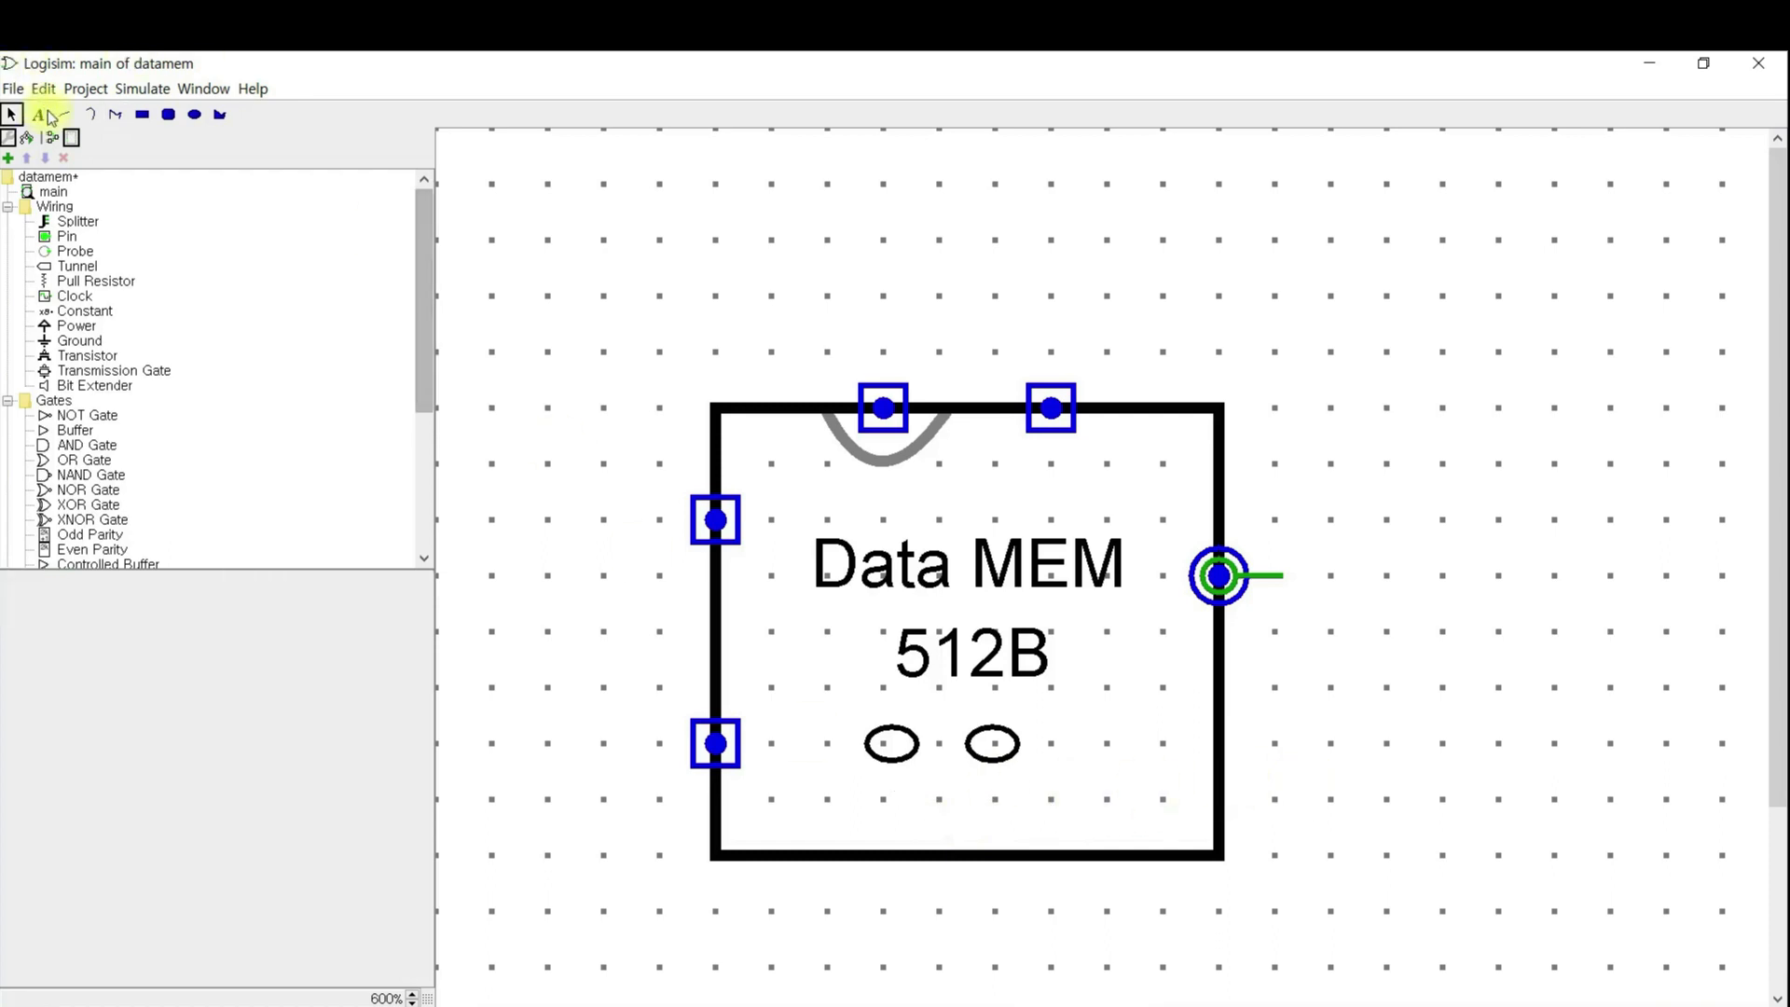
- Draw a two-segment V-shaped polyline as a mouth beneath the two ovals, about two grid spaces wide
{"action": "left_click", "coordinate": [115, 114]}
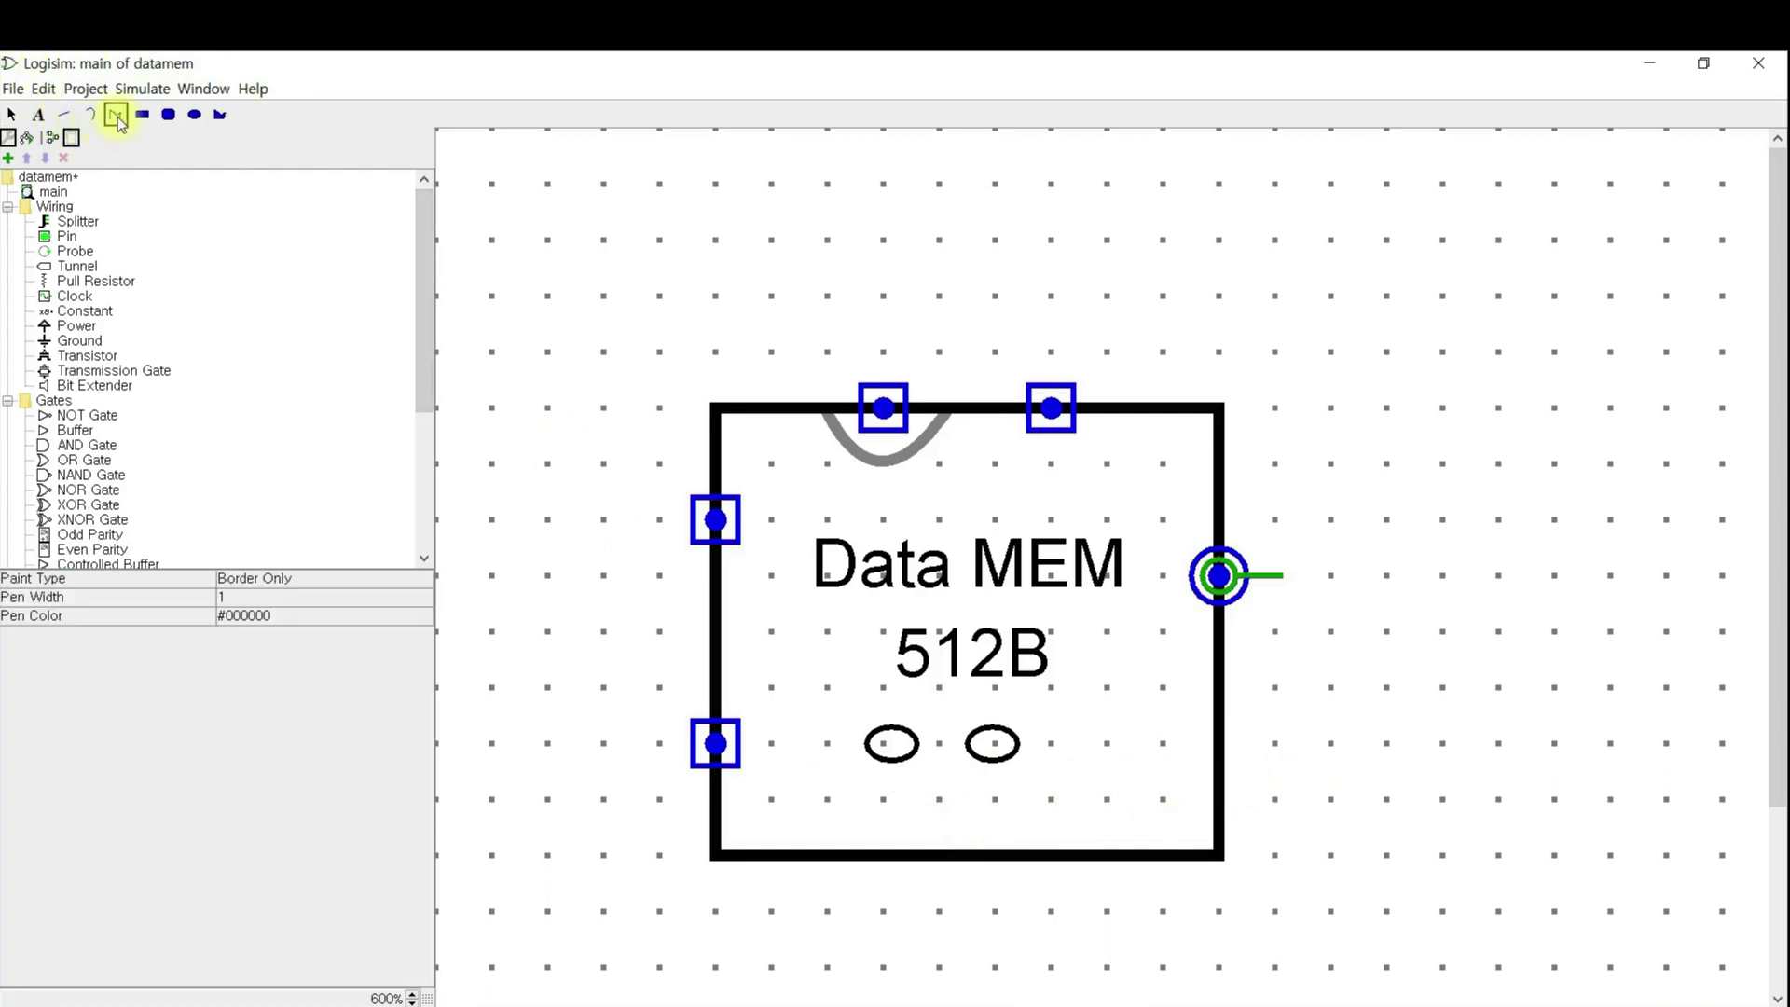
{"action": "left_click", "coordinate": [897, 788]}
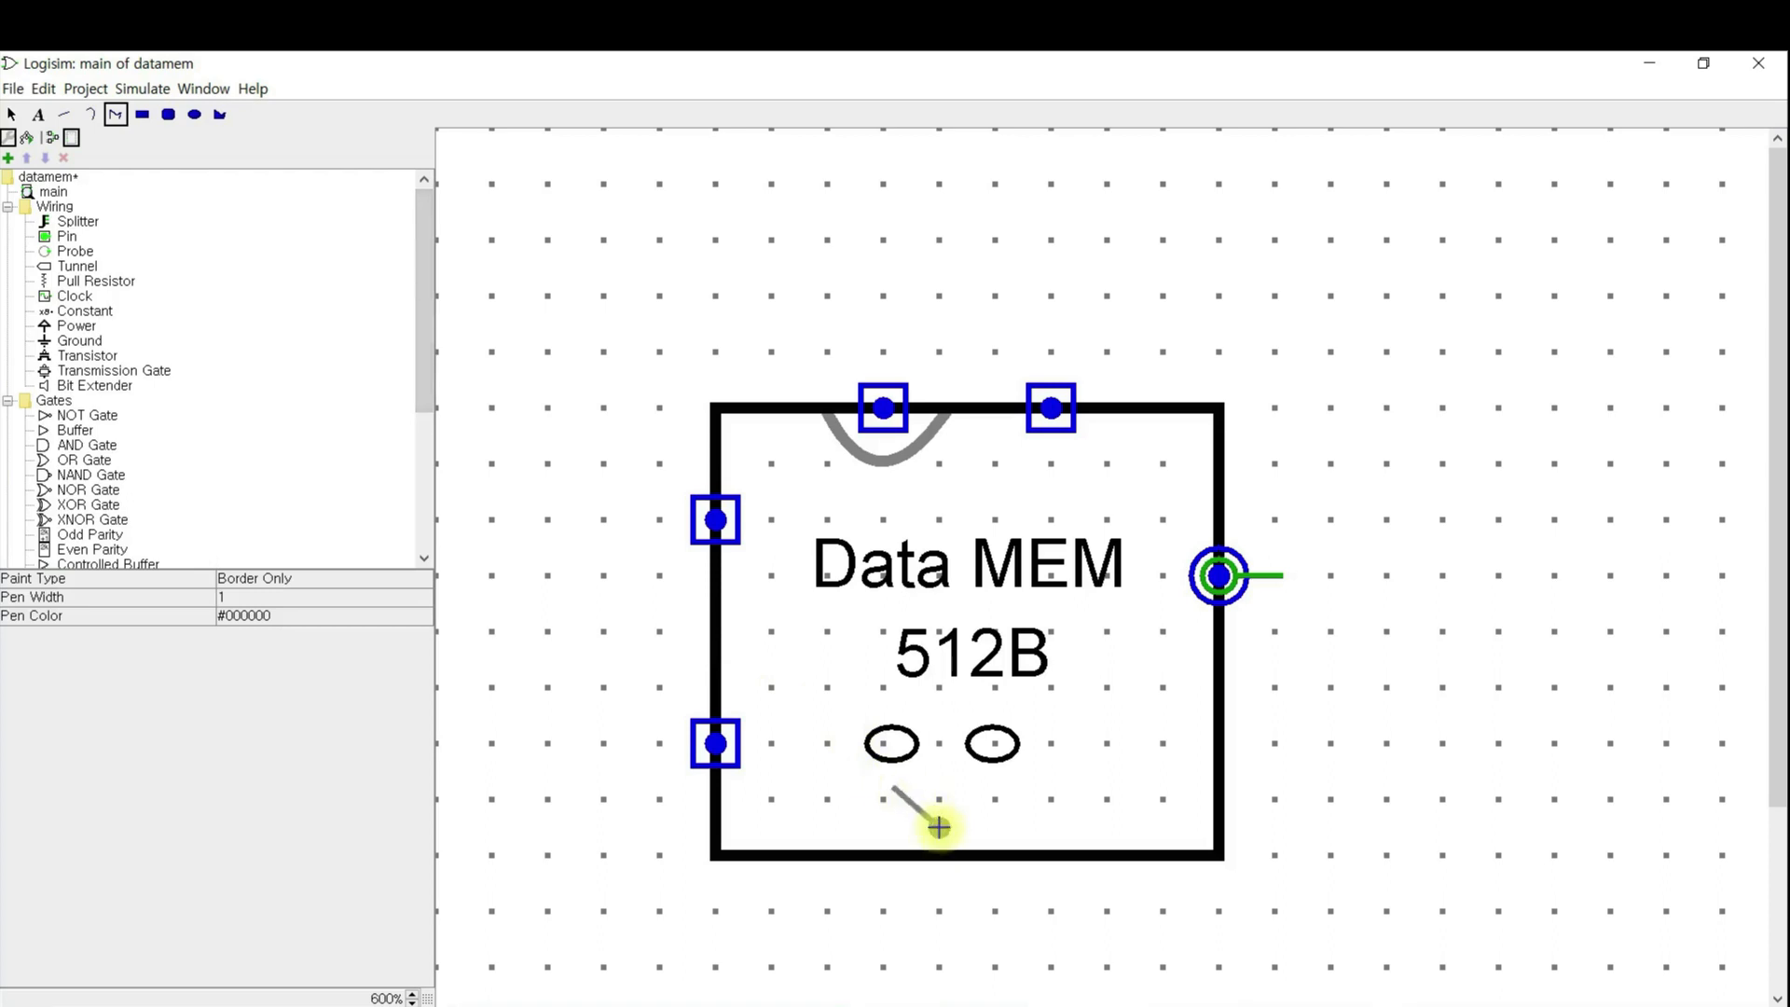
{"action": "left_click", "coordinate": [941, 827]}
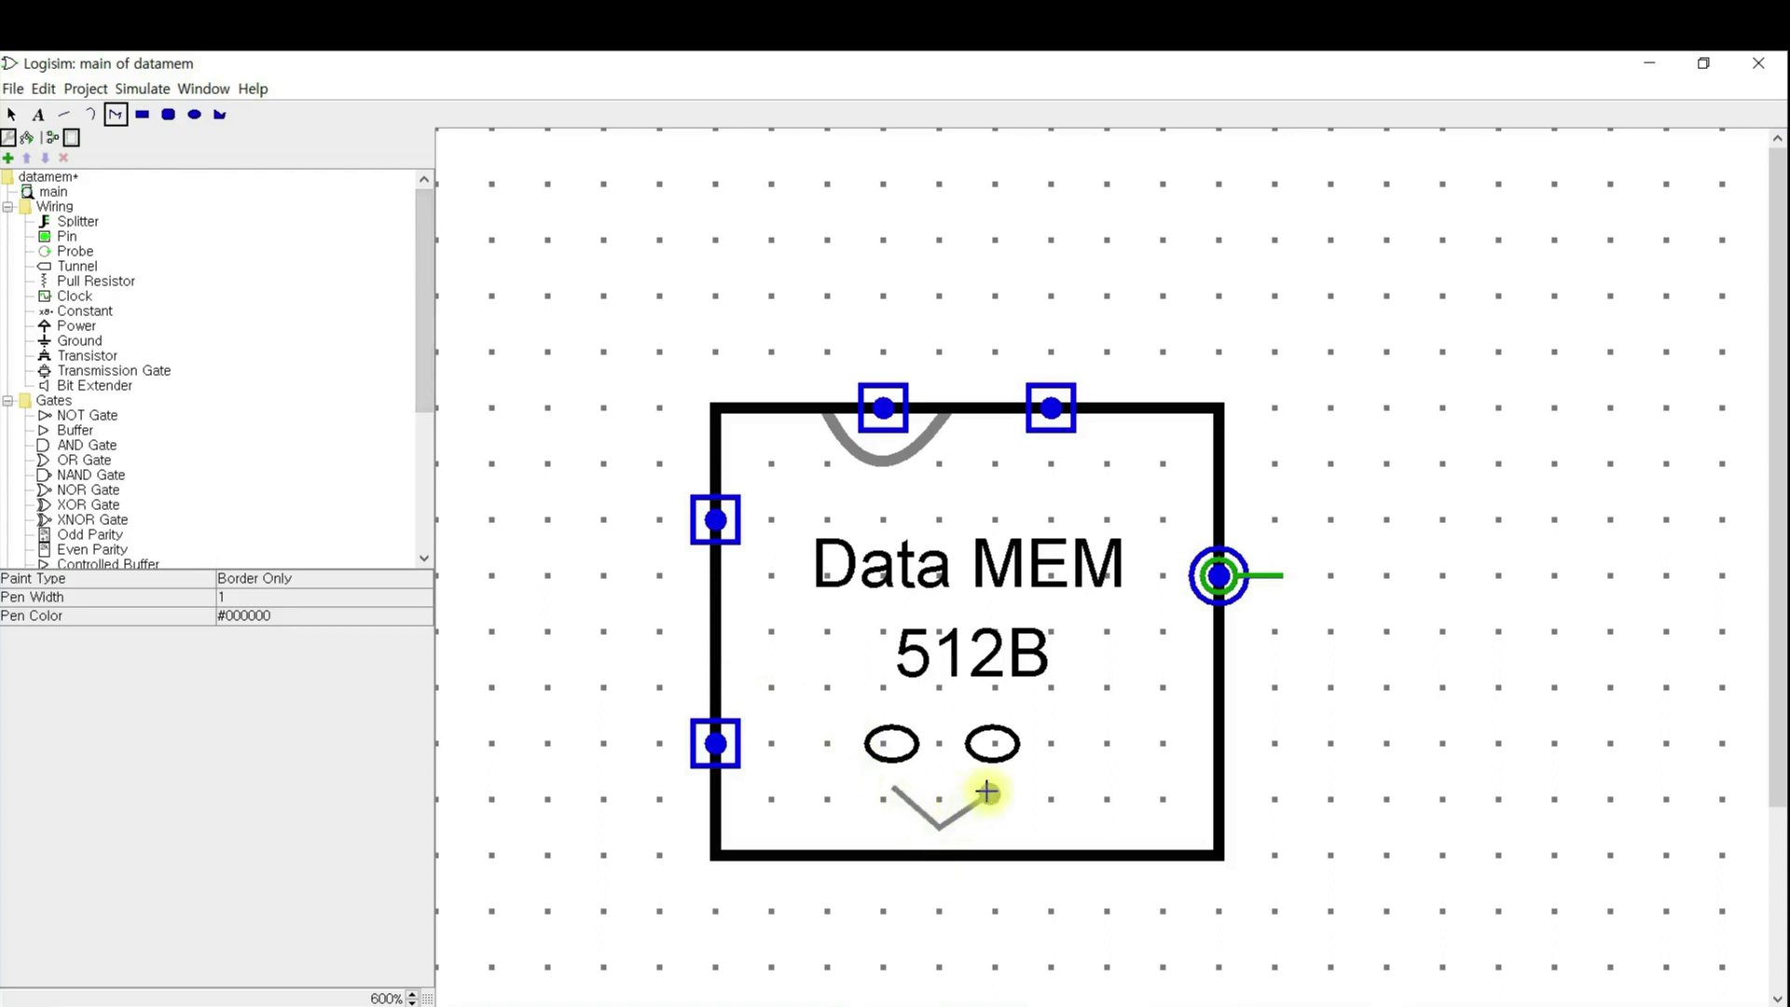
{"action": "double_click", "coordinate": [989, 793]}
- Return to the selection tool and save the changes to the datamem project
{"action": "left_click", "coordinate": [11, 114]}
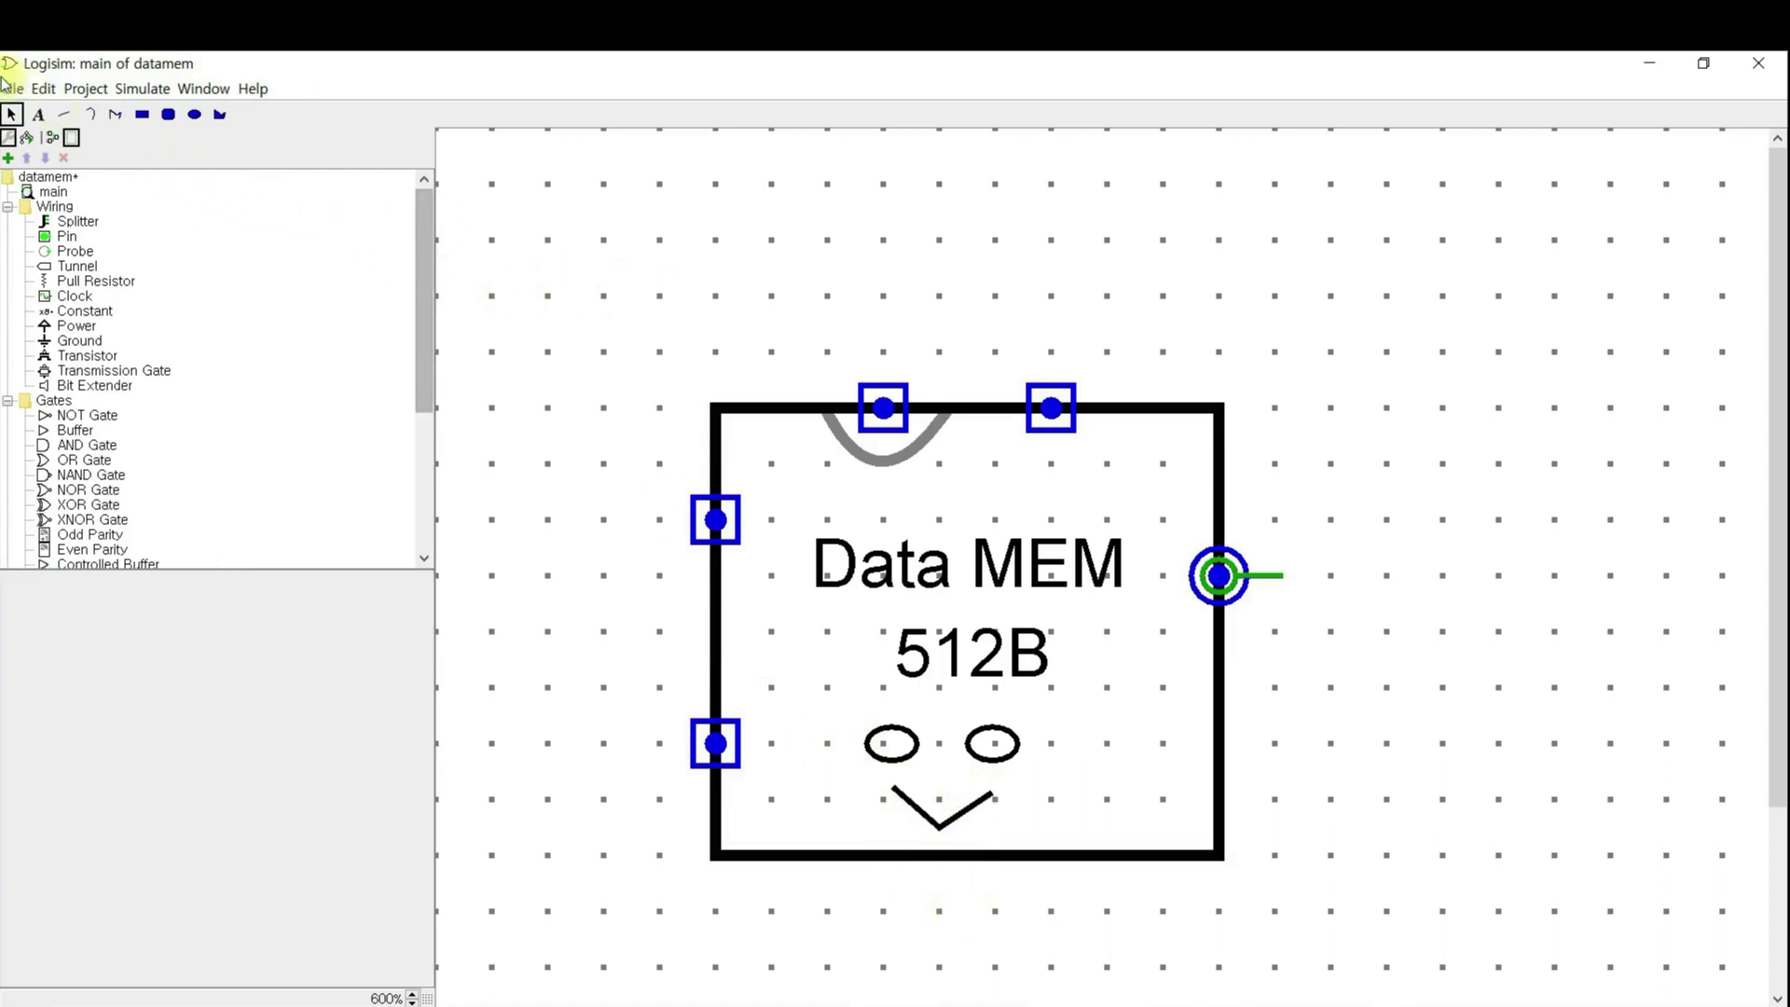
{"action": "left_click", "coordinate": [6, 87]}
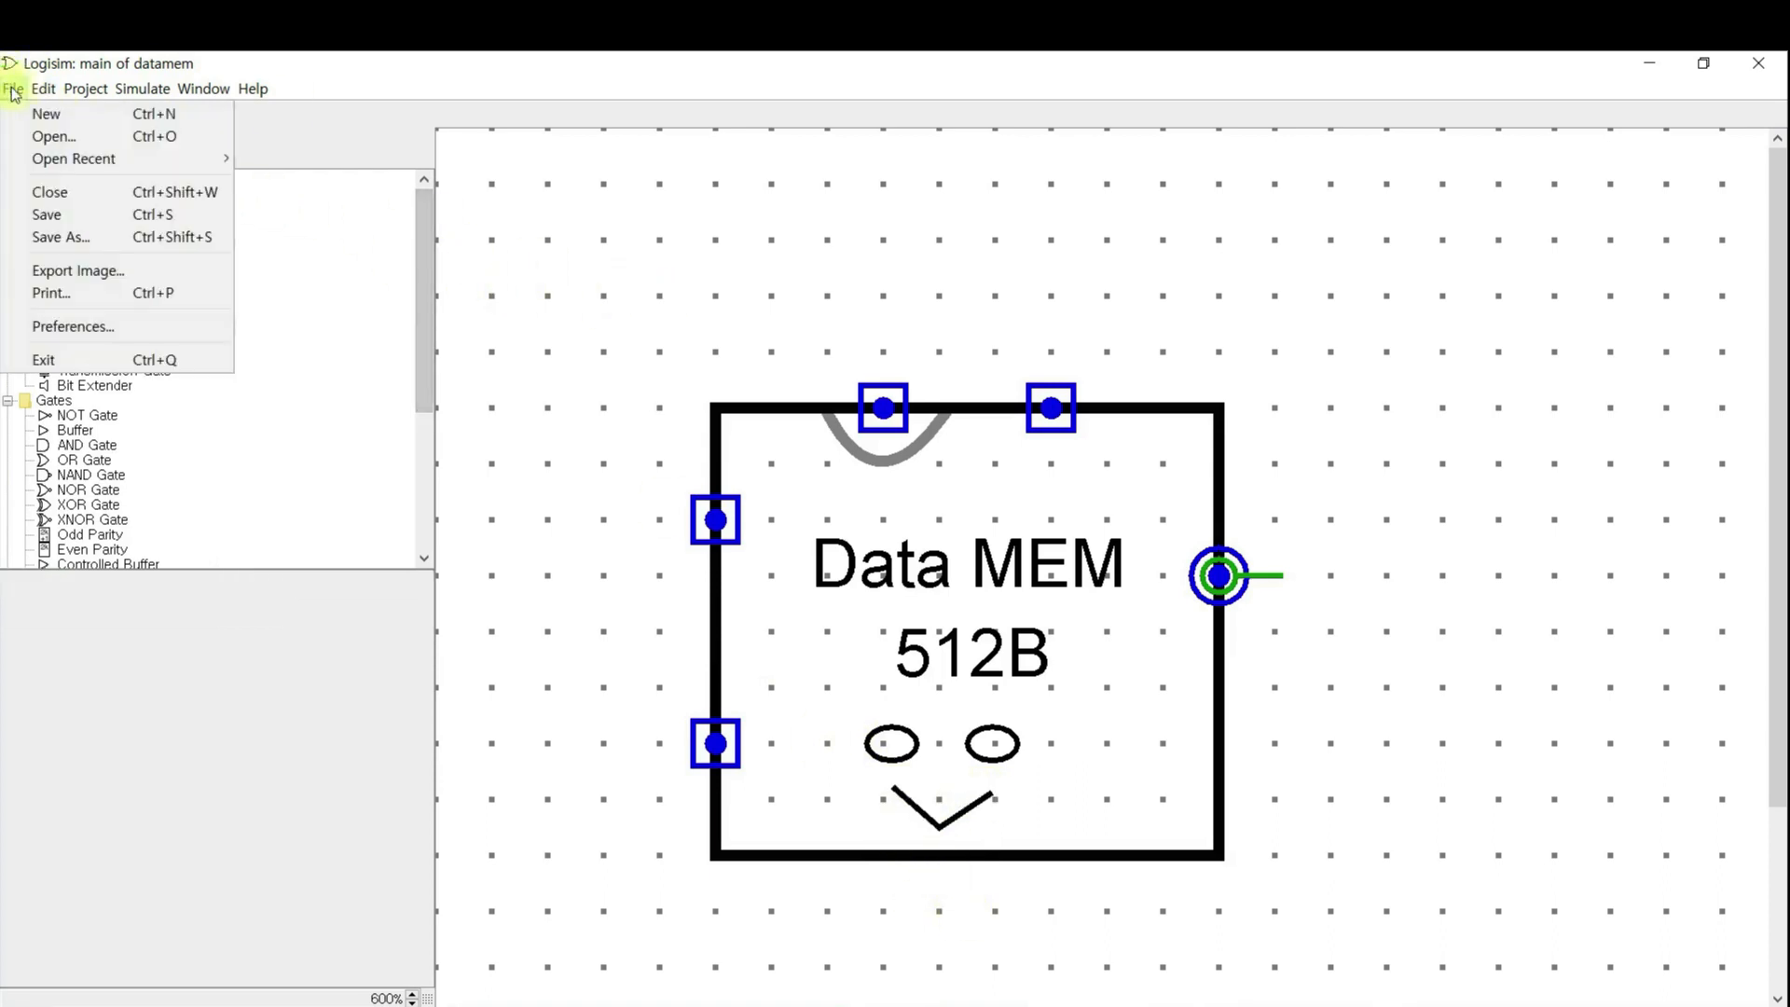
{"action": "left_click", "coordinate": [69, 216]}
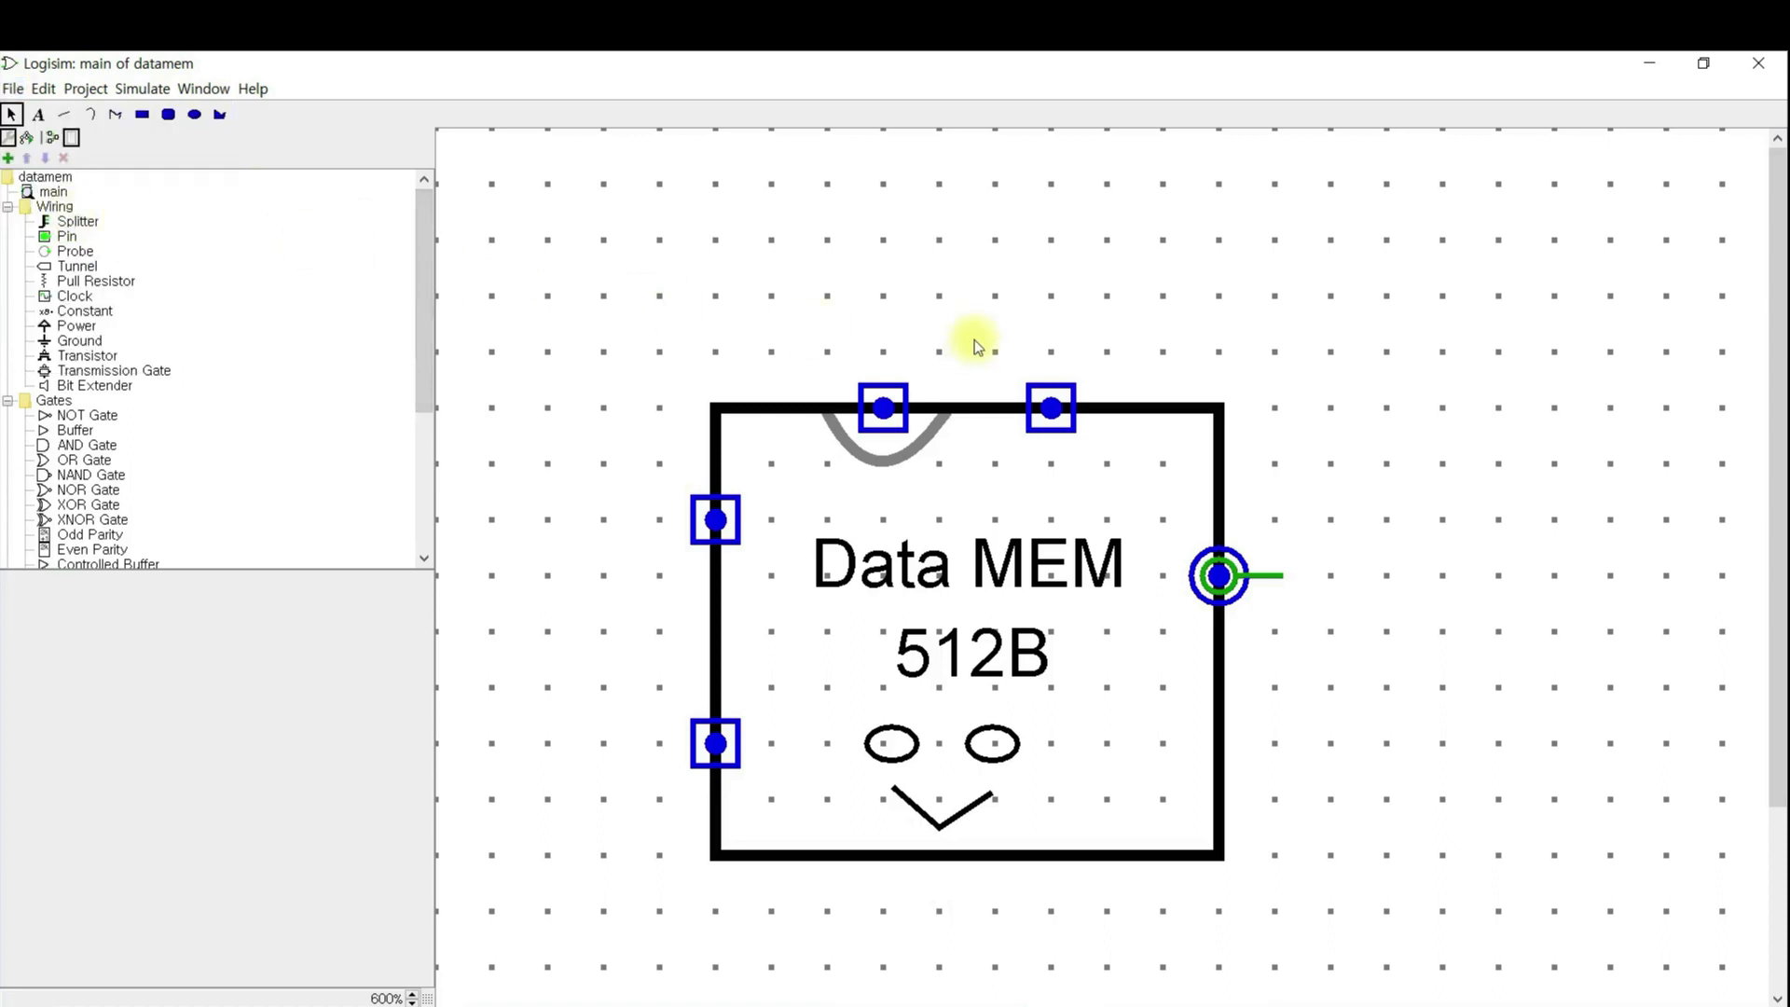